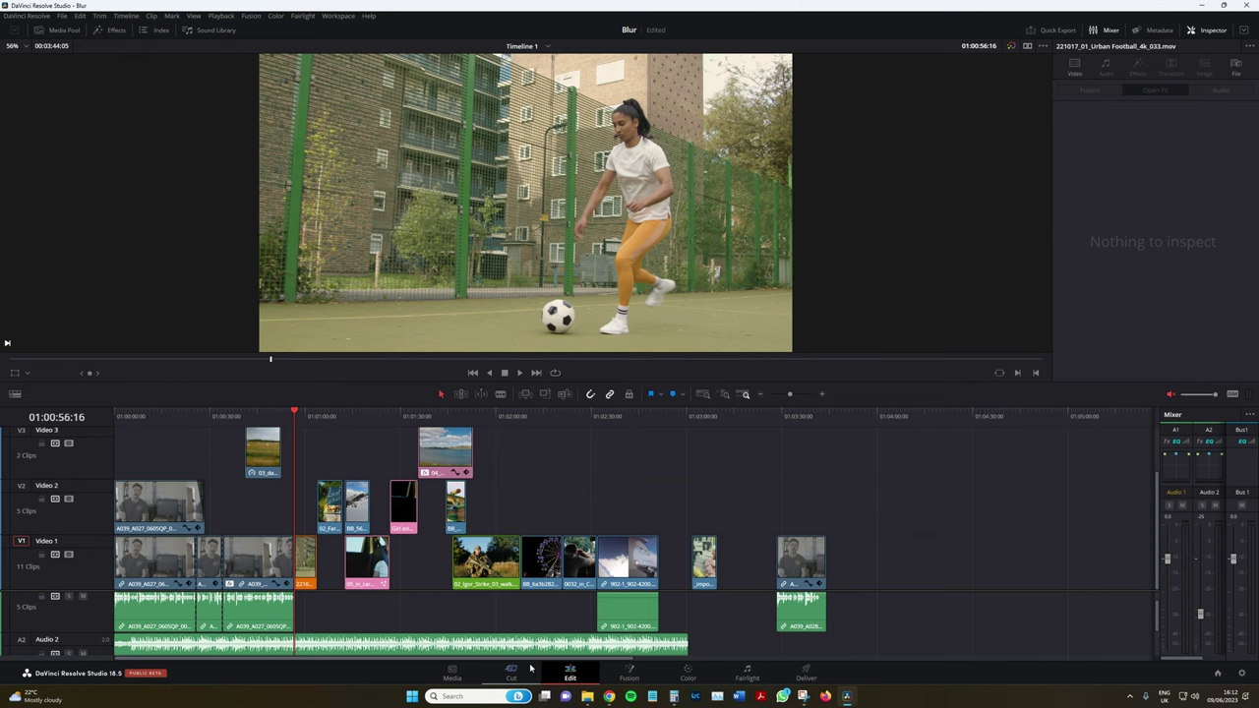
- Show the effects library on the Cut page, then on the Edit page
click(522, 678)
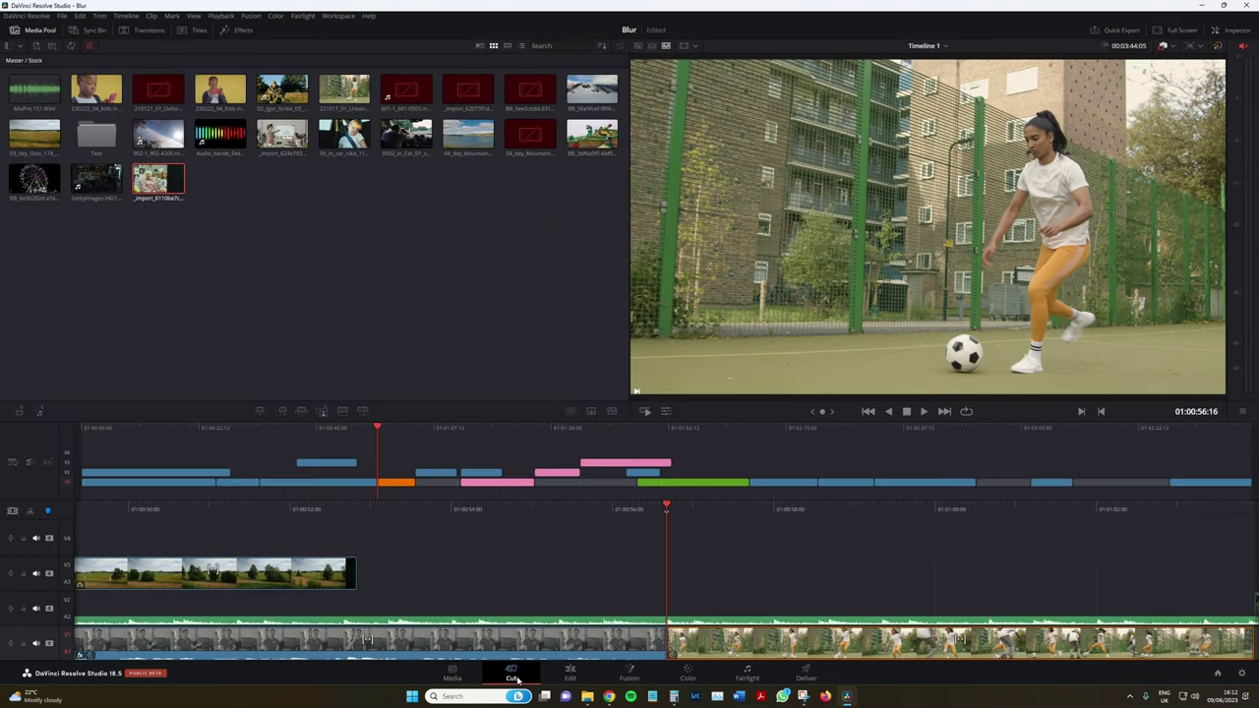
click(236, 30)
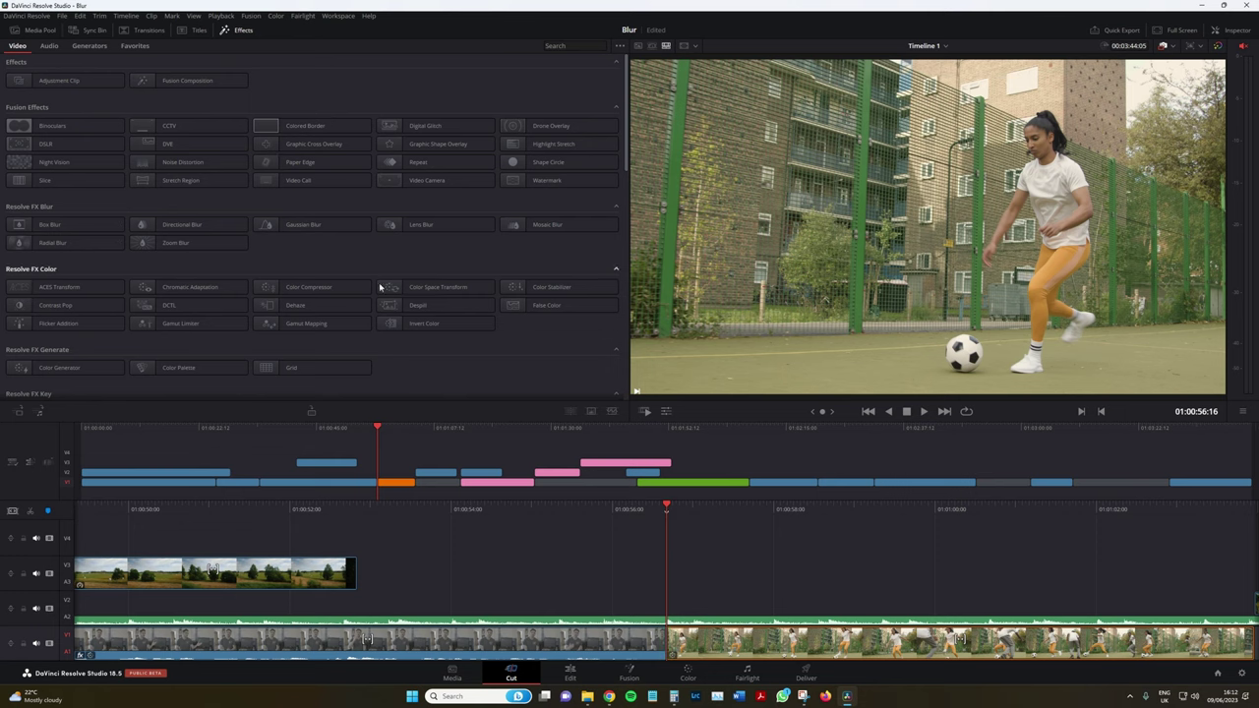
click(570, 678)
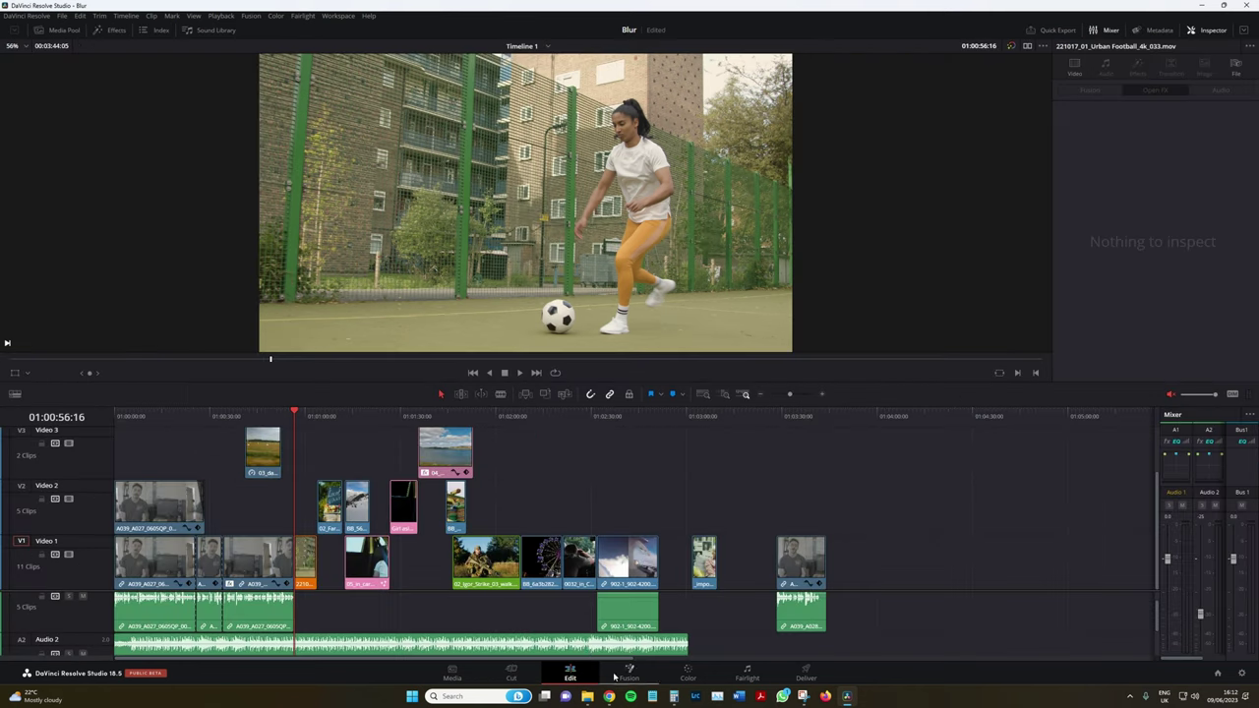
click(116, 29)
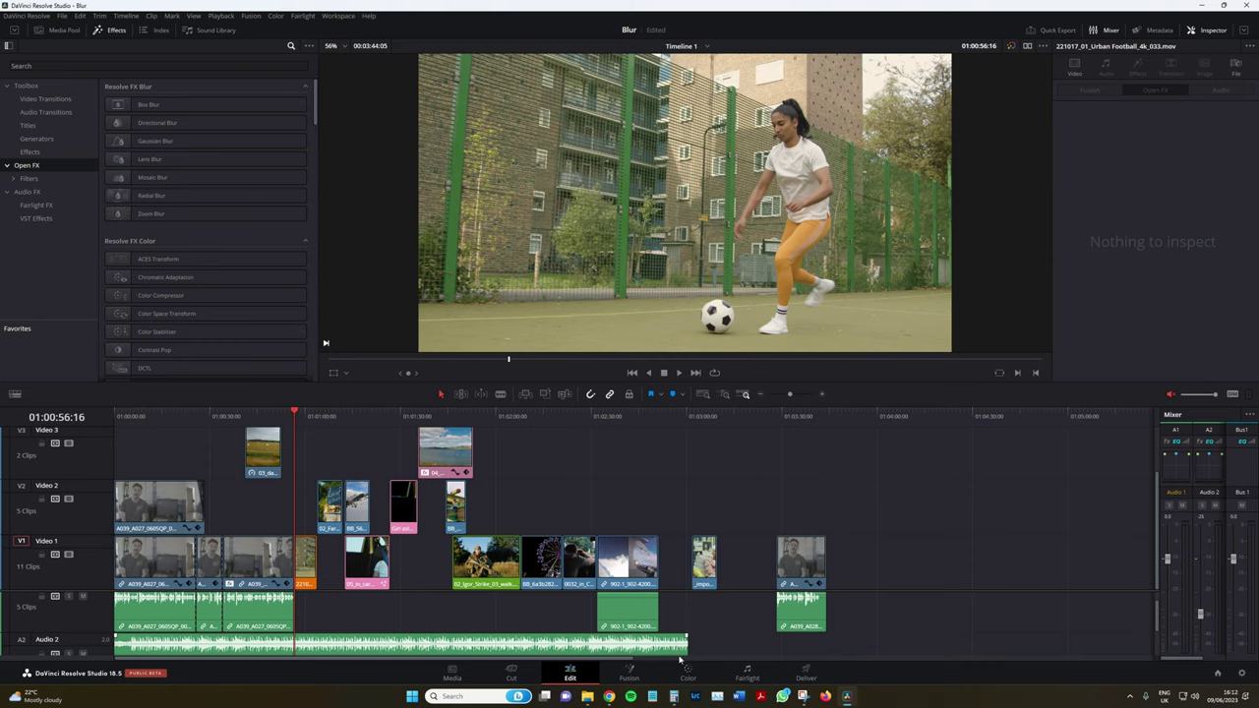
- Search the Fusion tool picker for 'blur' without adding a node, then toggle the effects library
click(634, 674)
key(shift+space)
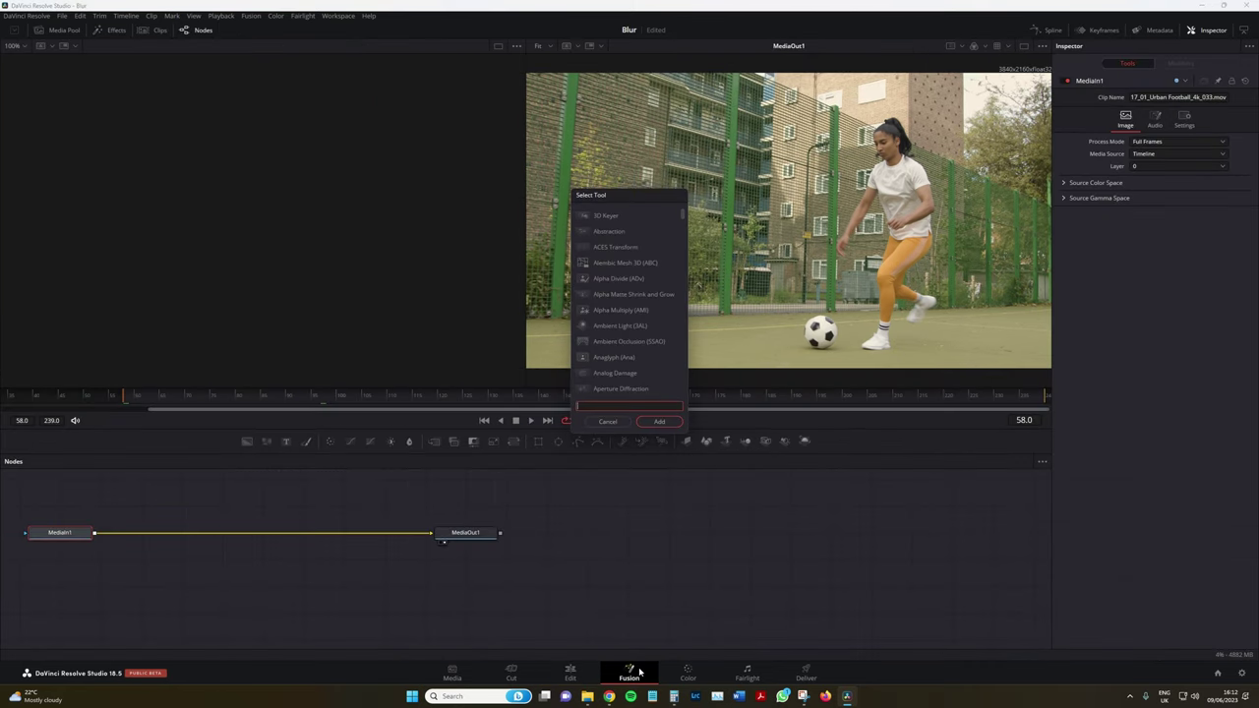
text(blur)
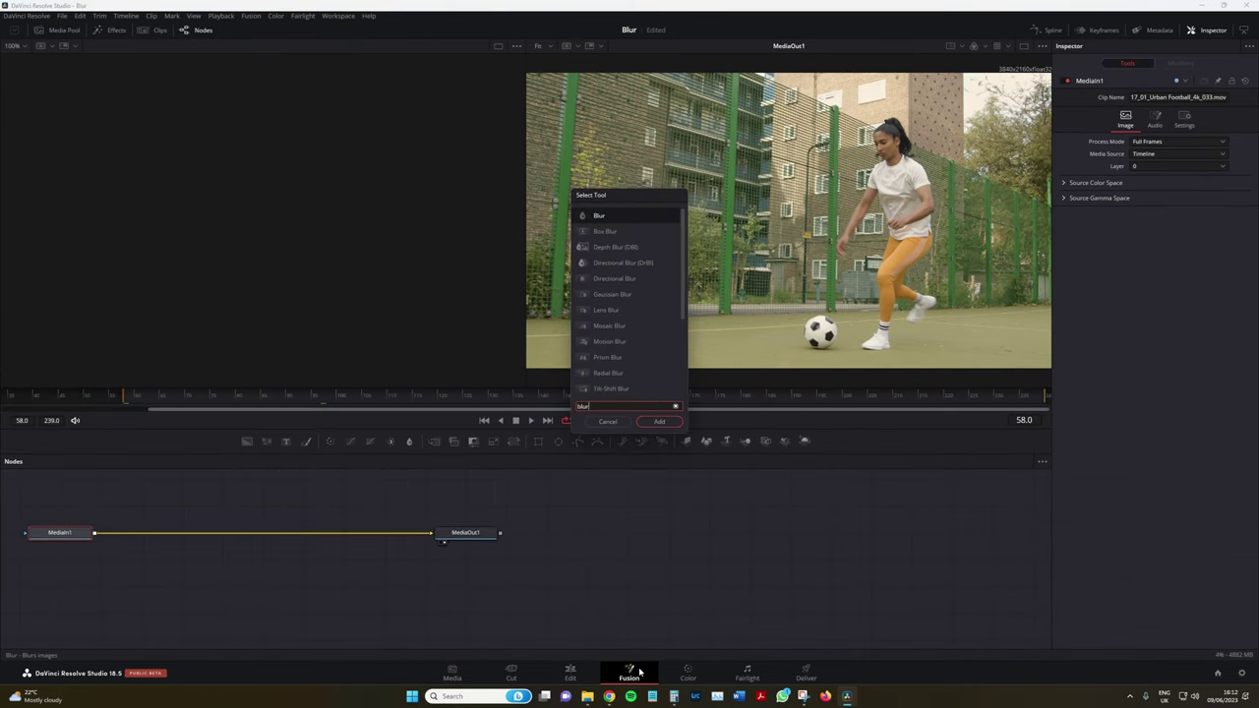
key(Escape)
click(108, 29)
click(108, 30)
- Clear the Color page effects search, then settle on the Edit page with Resolve FX Blur listed
click(679, 669)
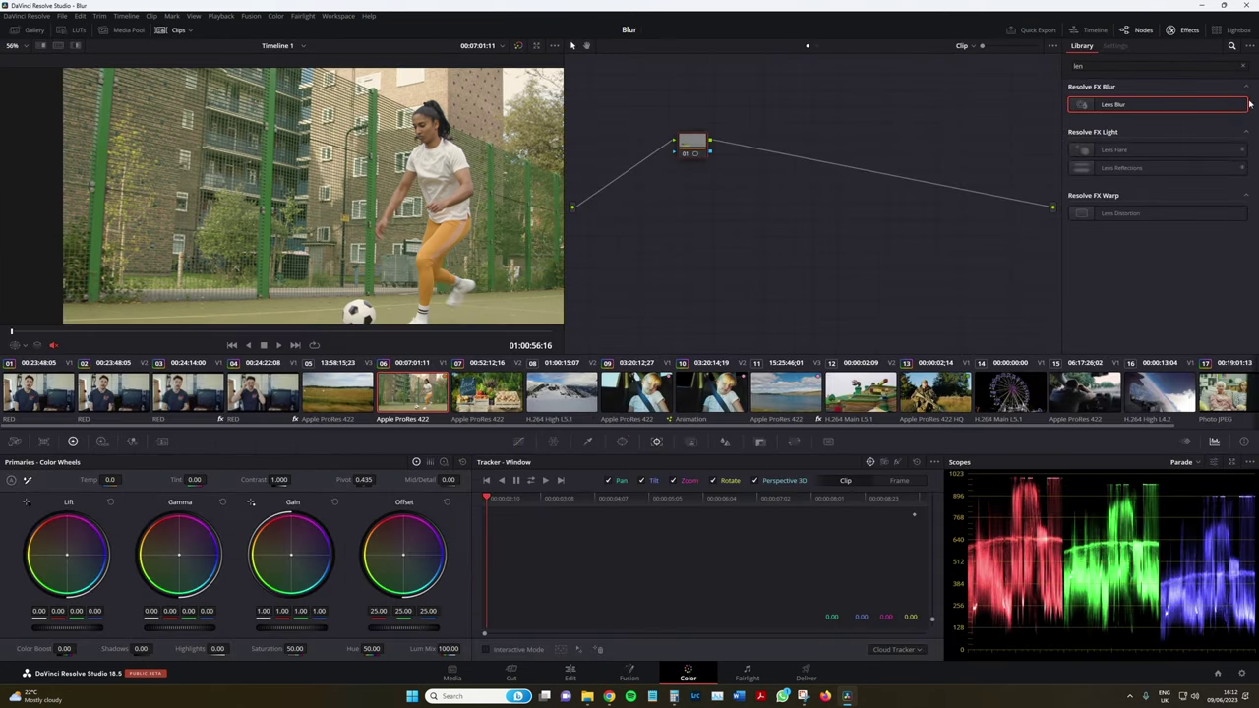
click(1244, 65)
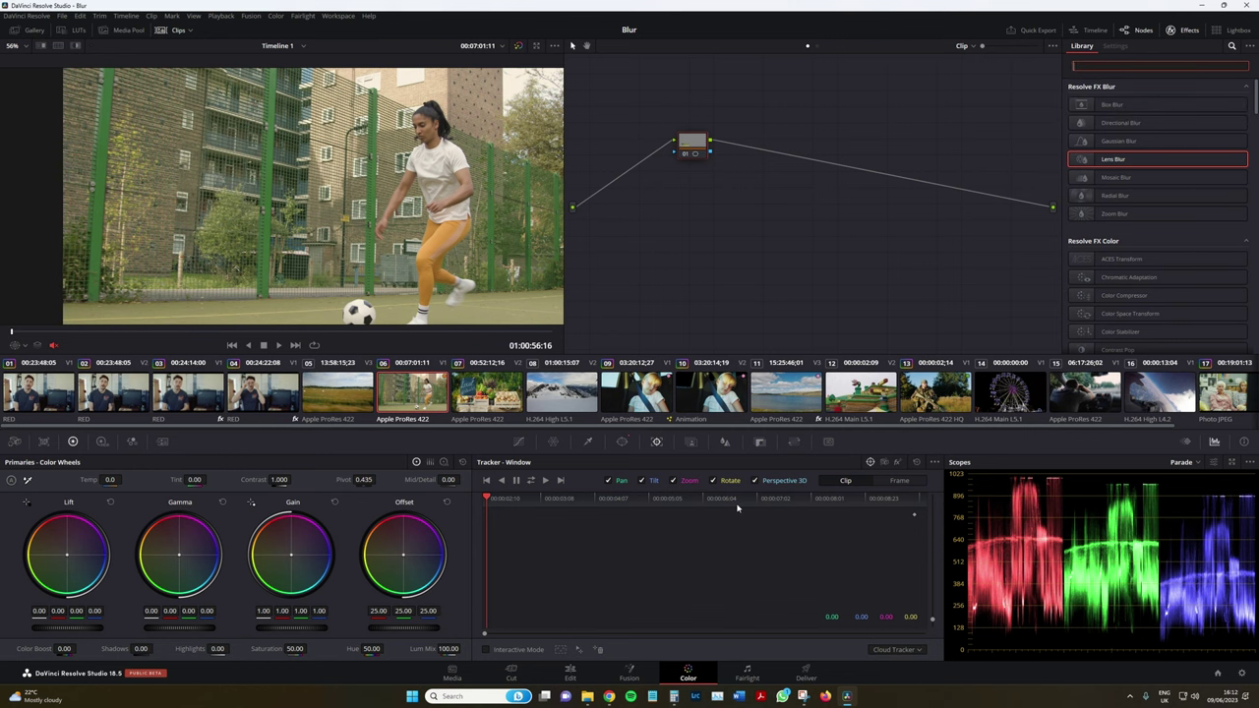
click(571, 678)
click(688, 678)
click(571, 678)
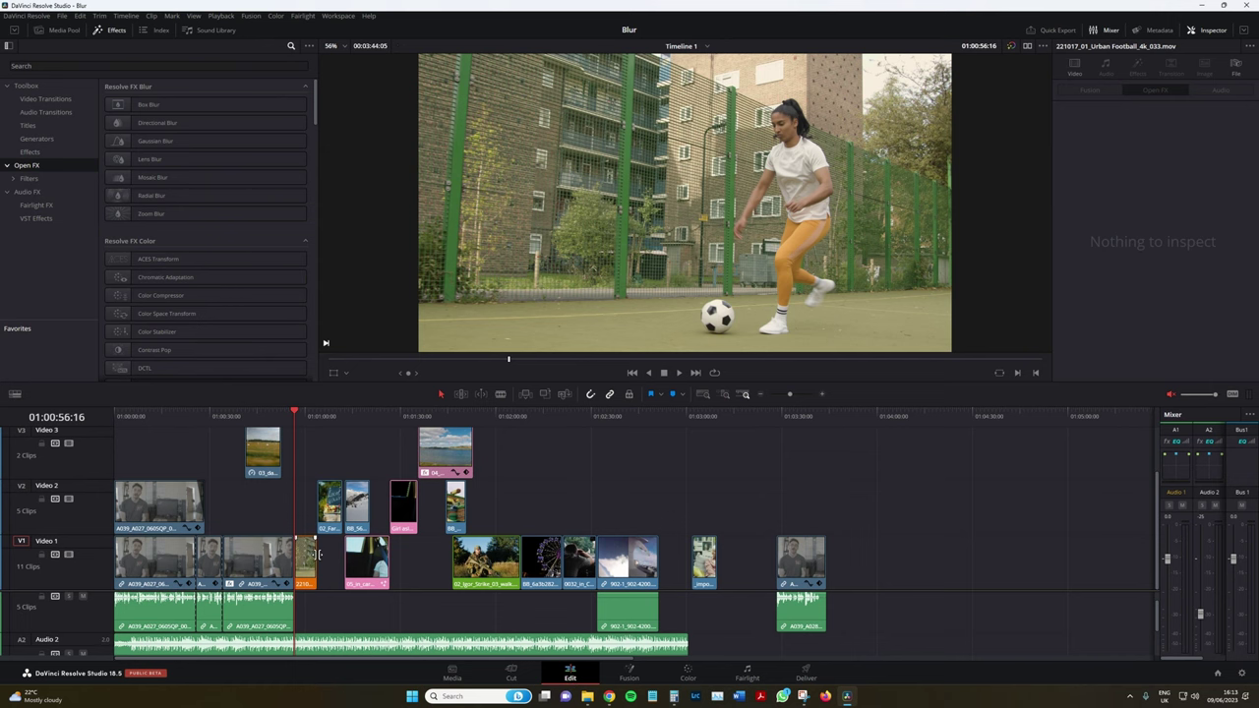
- Zoom the timeline and scrub the playhead to the start of the football clip
scroll(304, 532, up, 2)
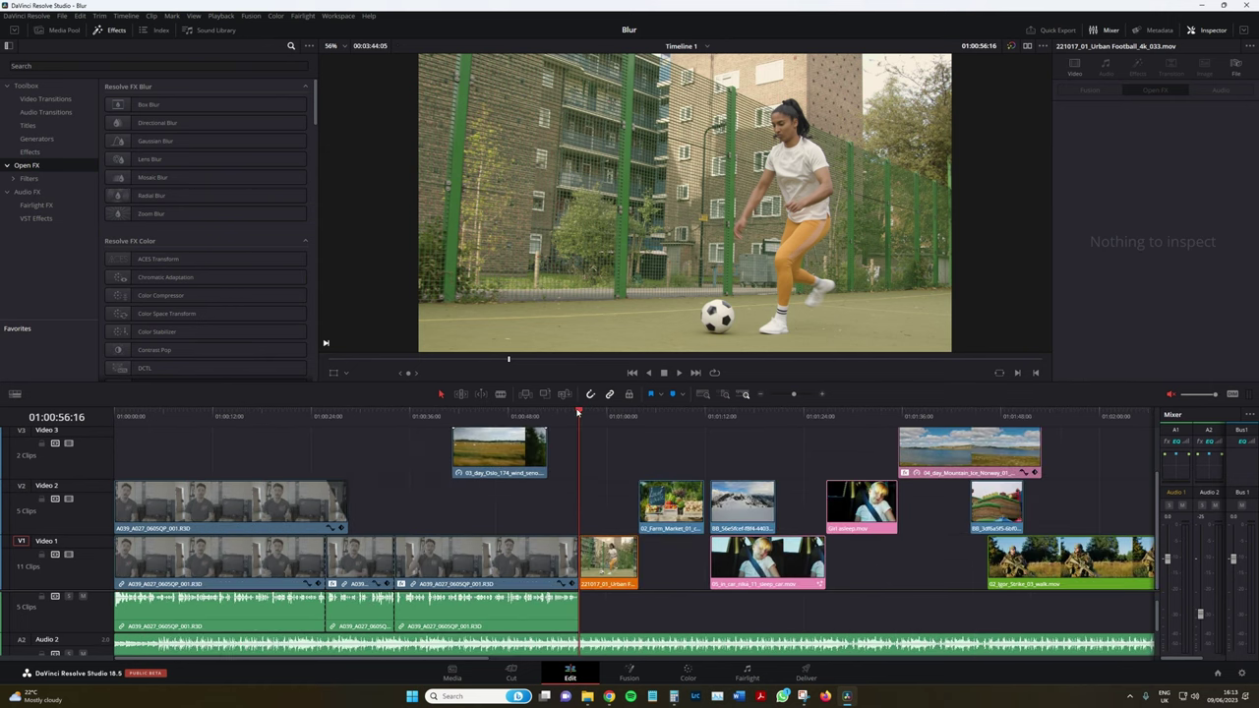
drag(578, 405, 620, 410)
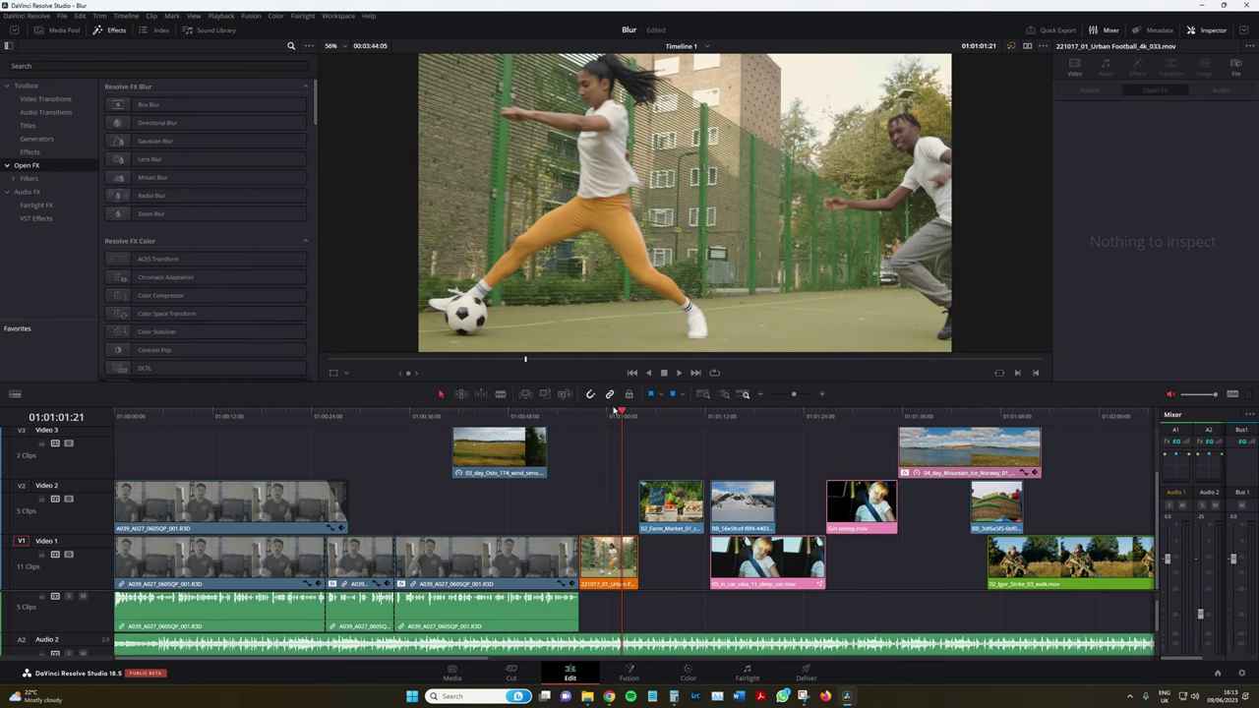
drag(614, 411, 608, 411)
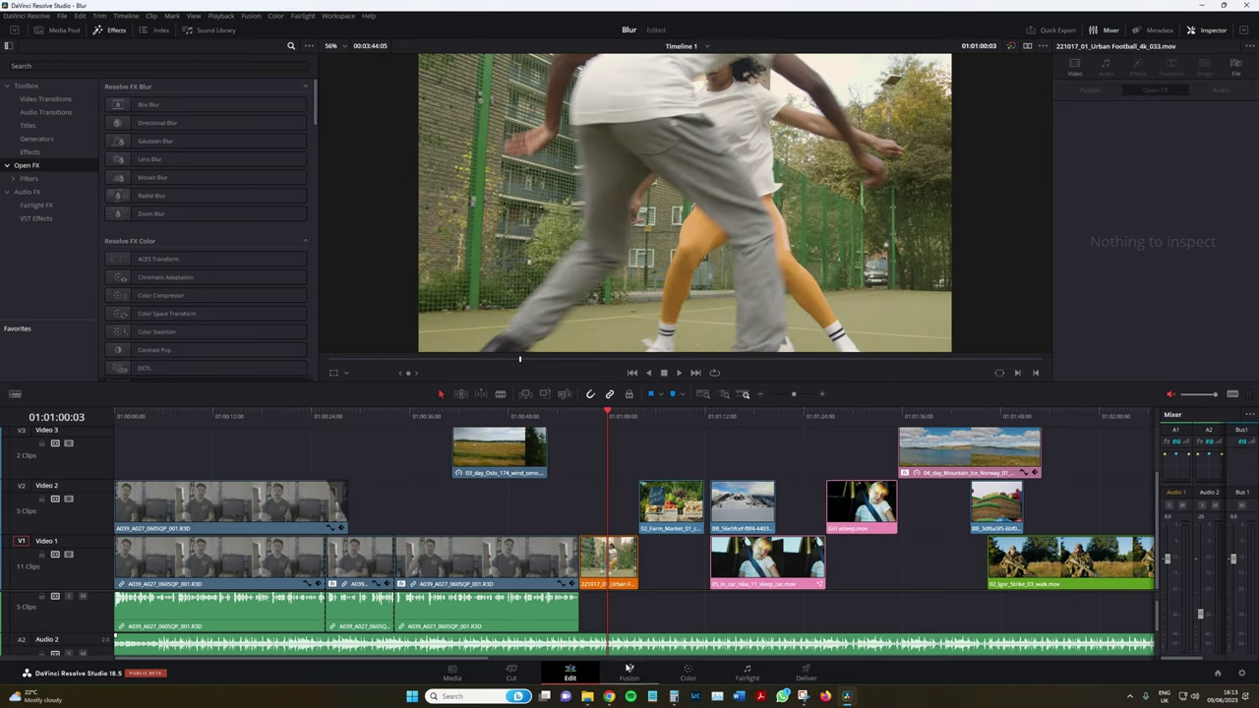
click(630, 673)
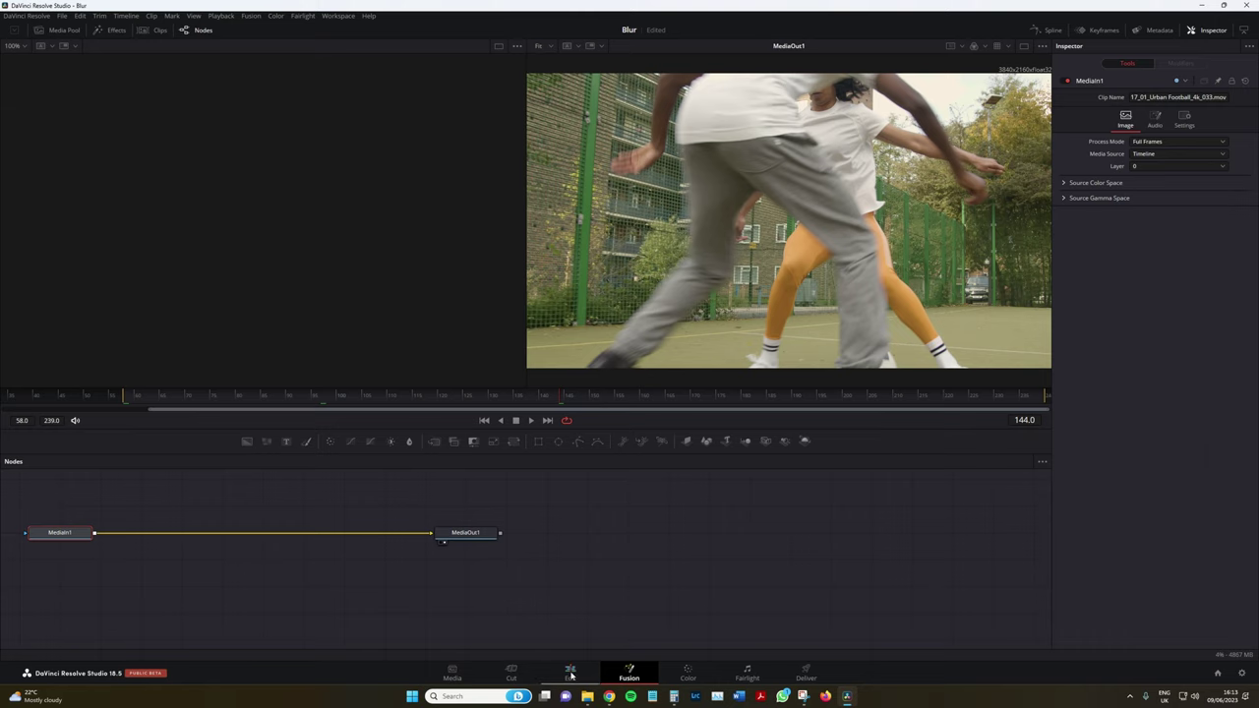
click(571, 674)
- Apply Box Blur at 0.250 strength to the orange football clip on Video 1
drag(148, 104, 610, 577)
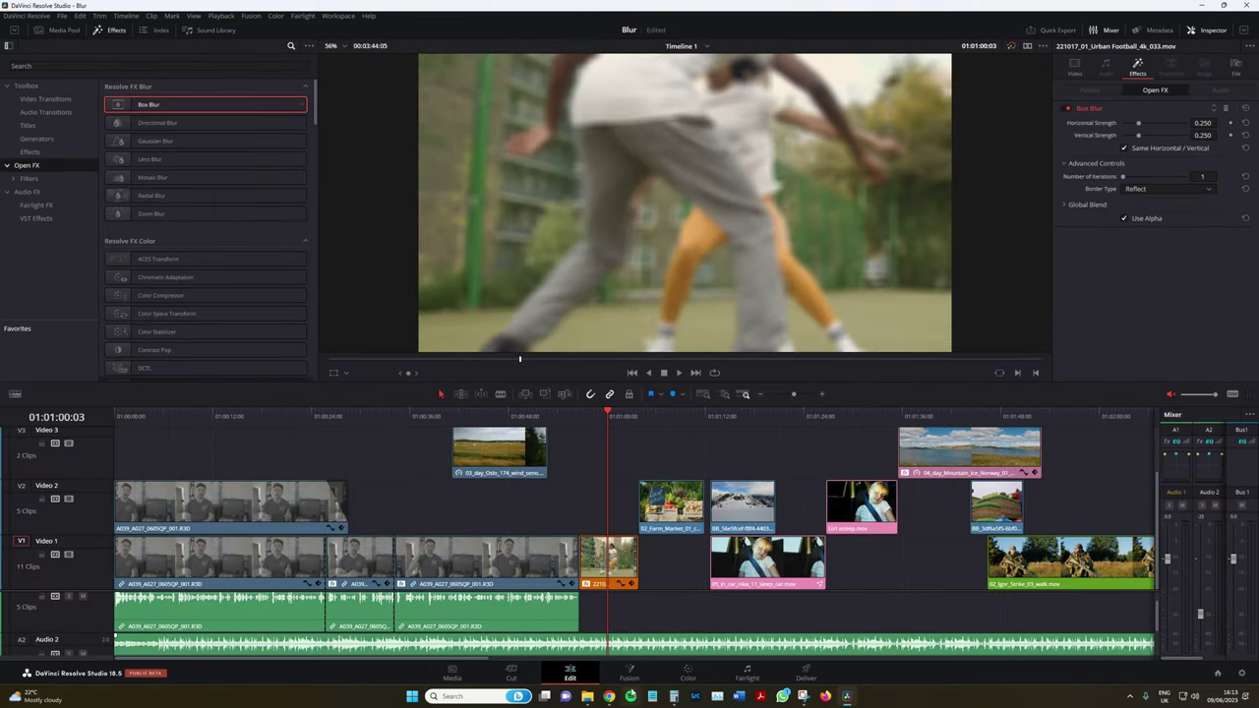
click(629, 673)
click(687, 674)
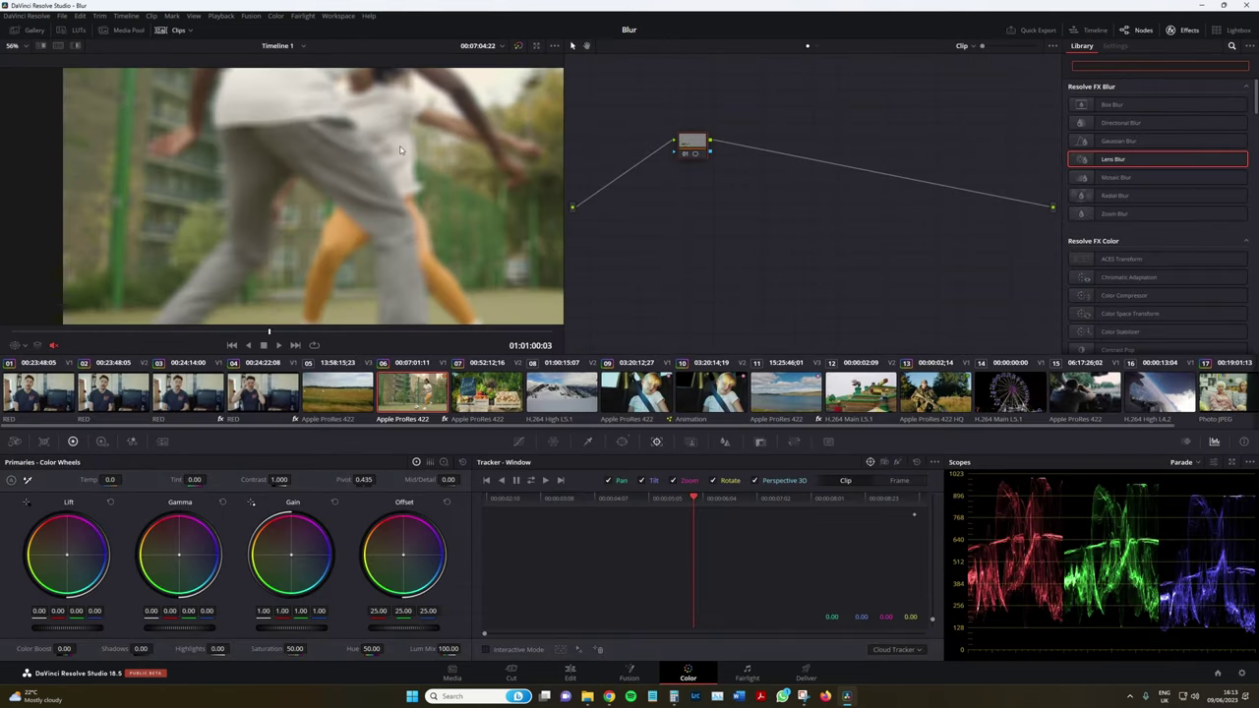
click(163, 28)
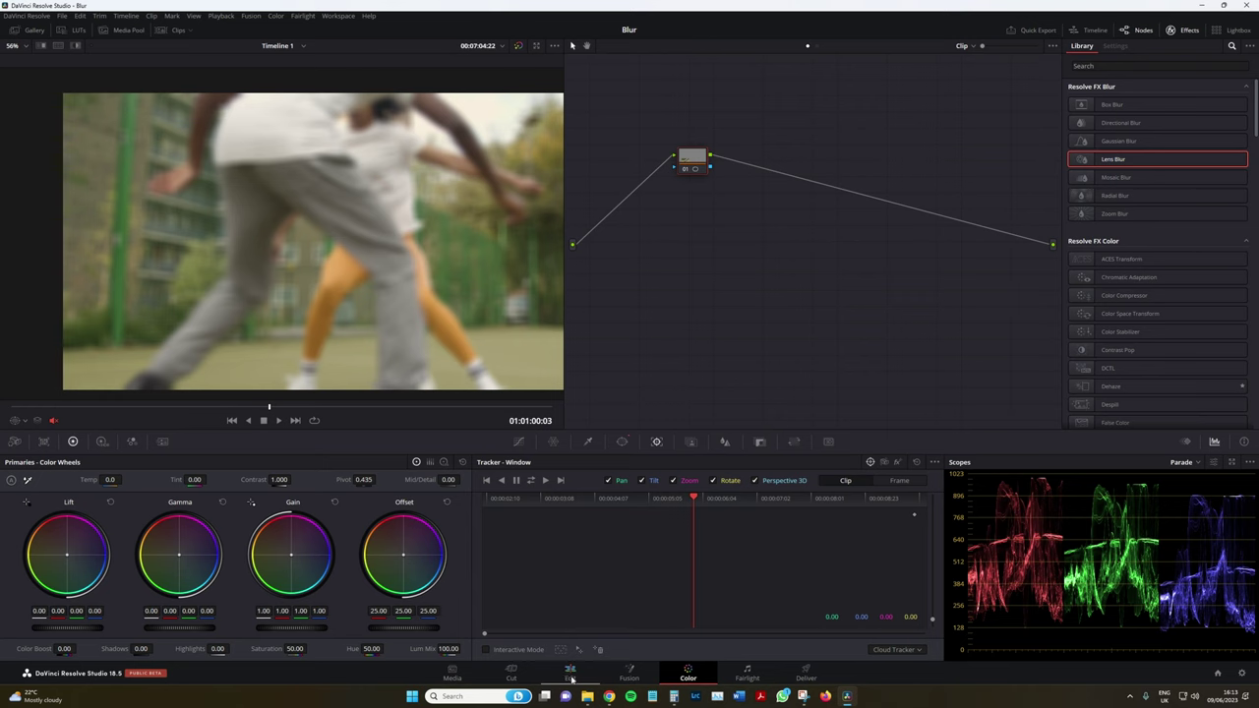
click(571, 676)
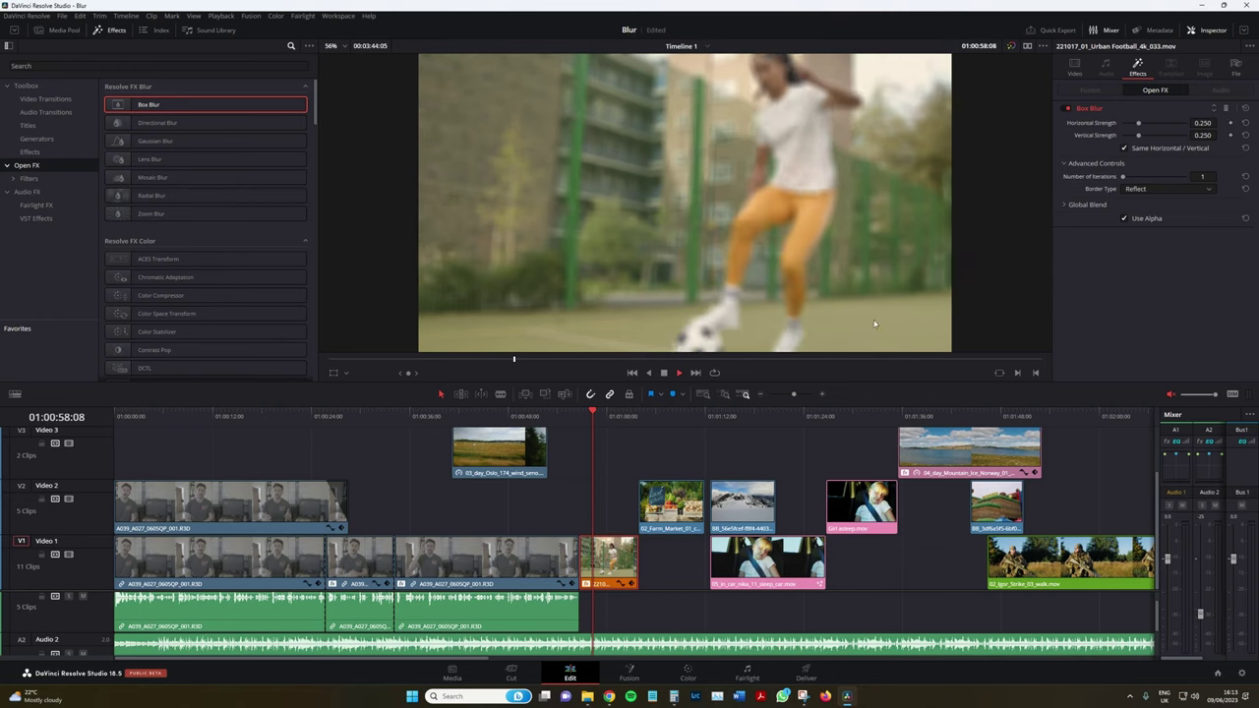
- Remove the Box Blur and duplicate the football clip onto Video 2
click(1226, 109)
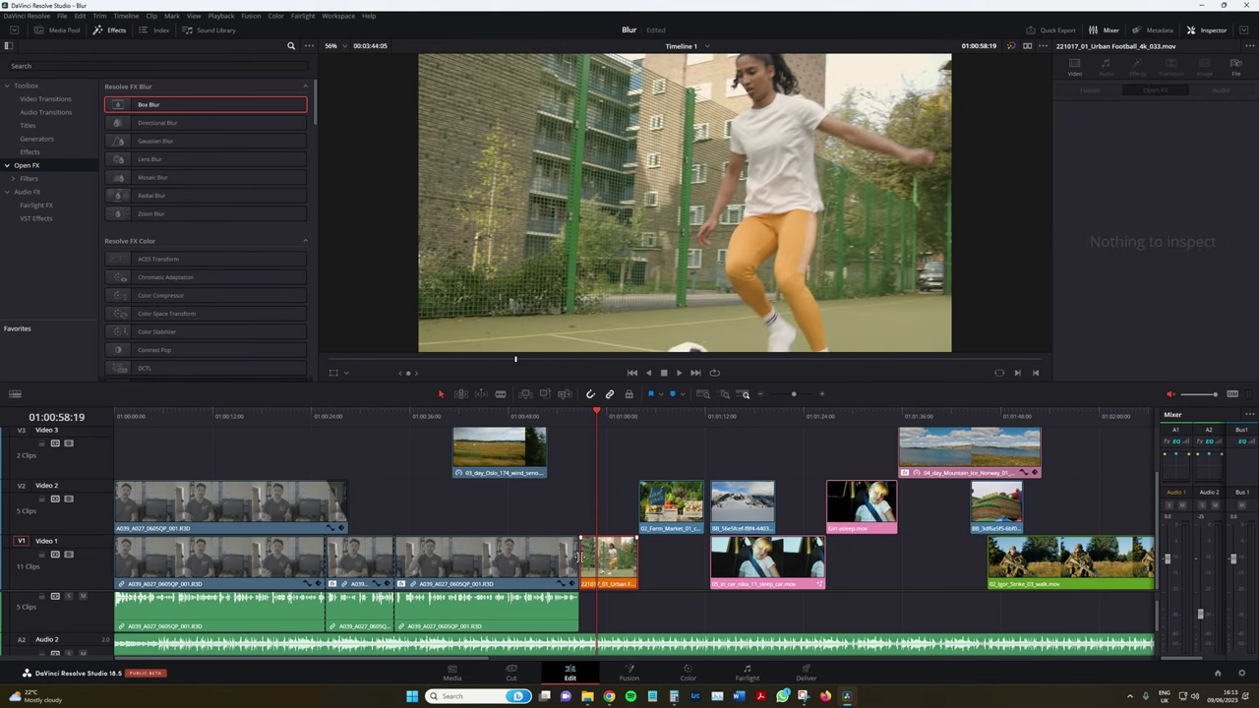
scroll(574, 559, up, 3)
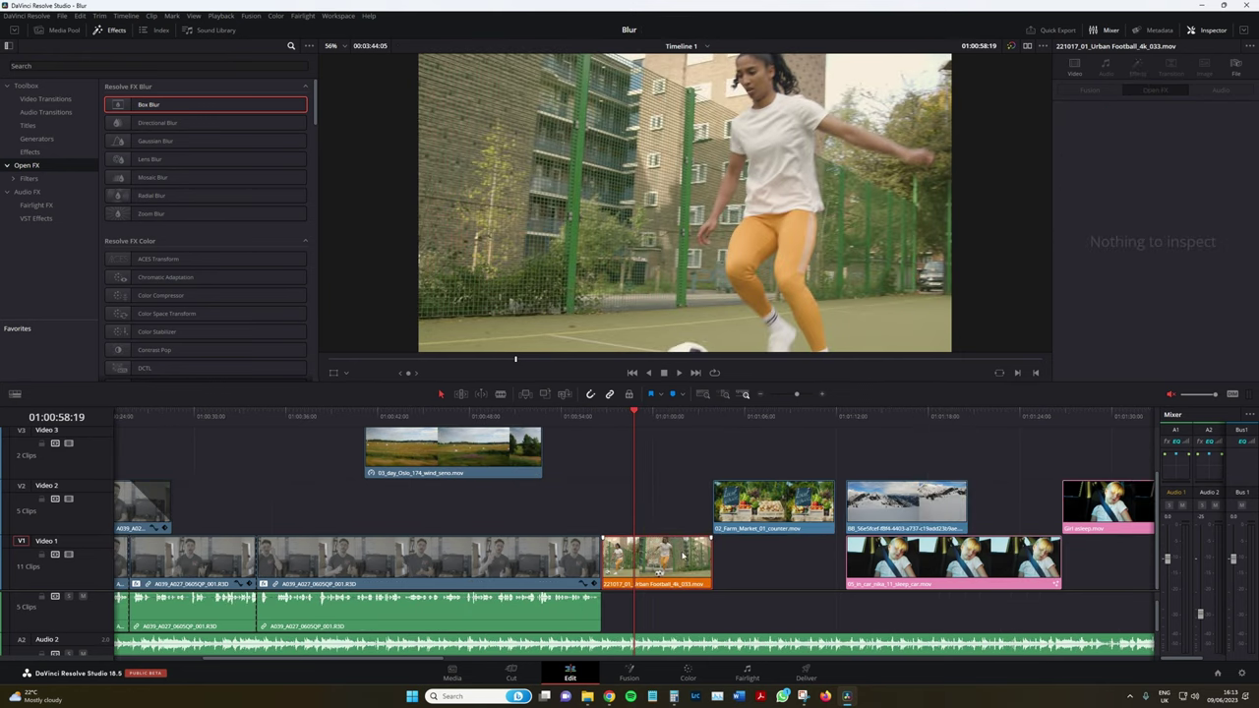
drag(676, 553, 676, 504)
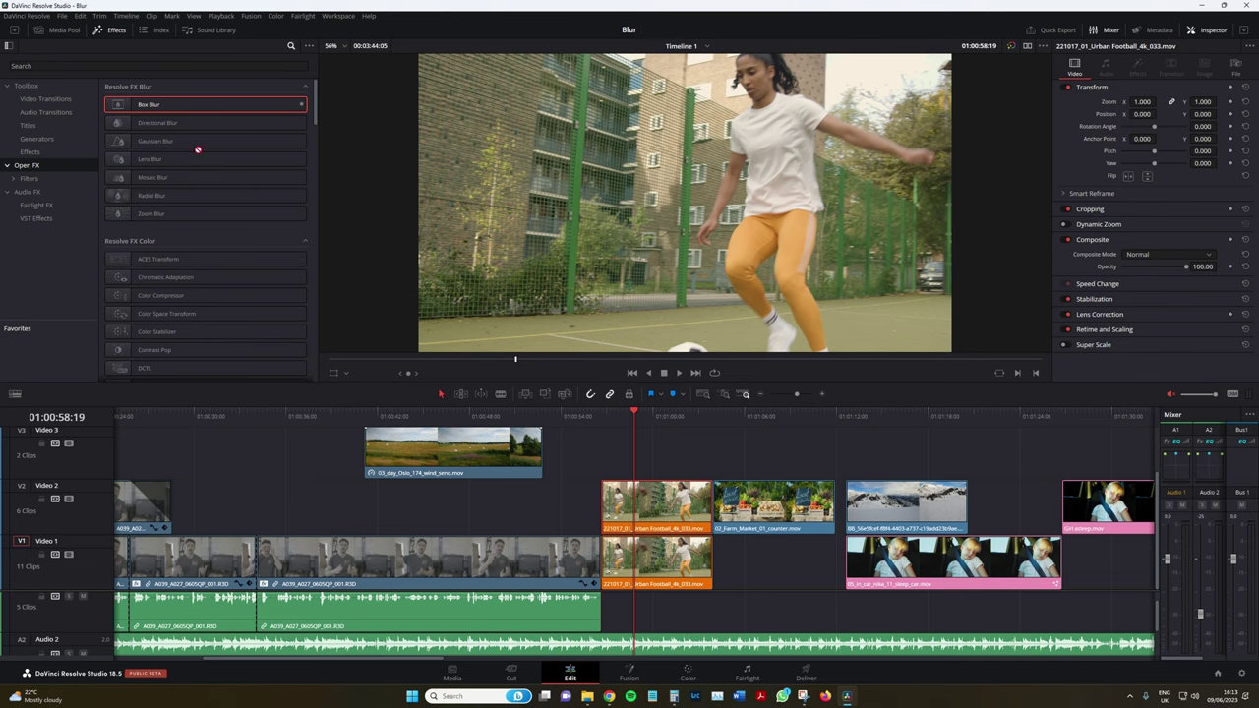
scroll(637, 569, up, 1)
scroll(638, 569, down, 1)
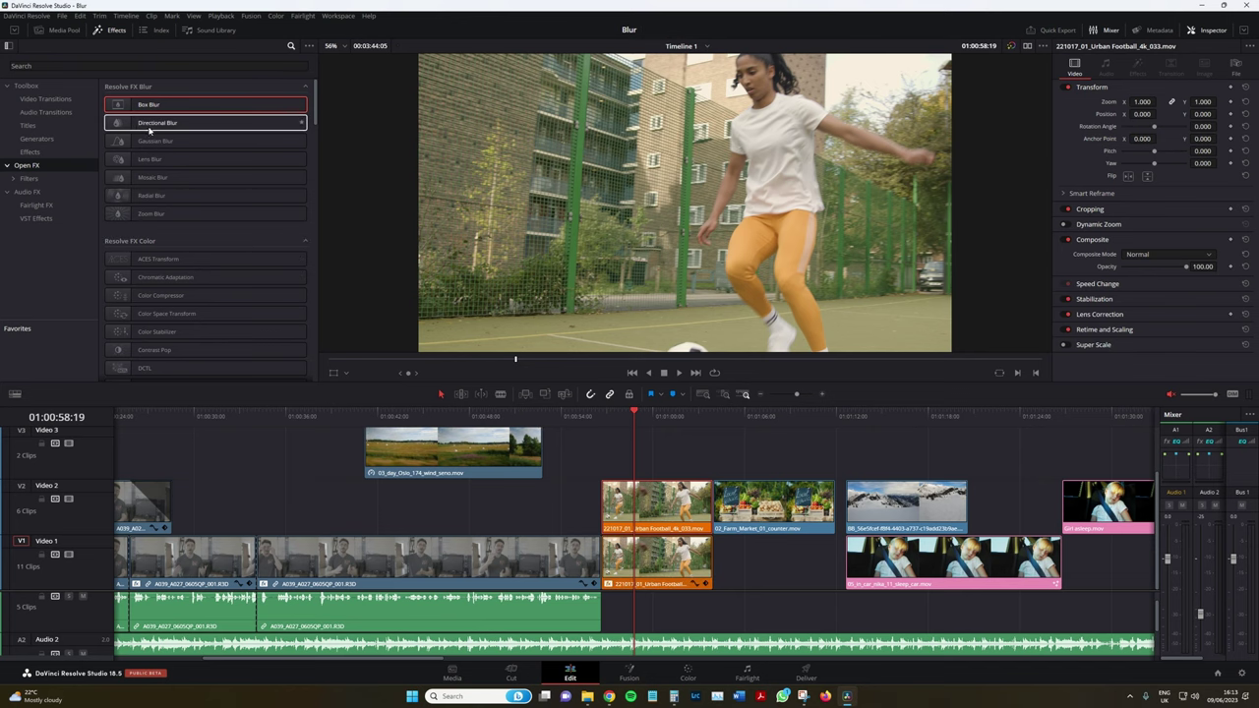
- Apply Gaussian Blur at 0.400 to the Video 2 copy, review it, and align it above the original
drag(155, 140, 731, 501)
scroll(638, 519, down, 1)
click(688, 421)
key(space)
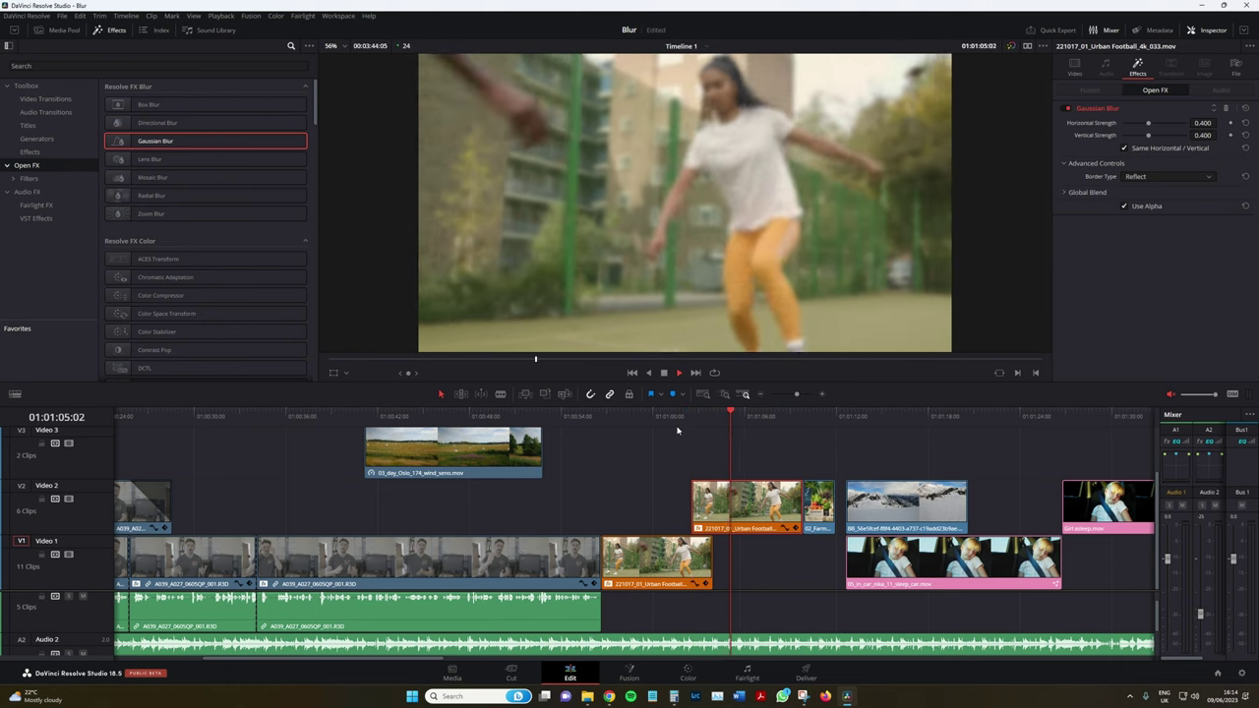
click(600, 423)
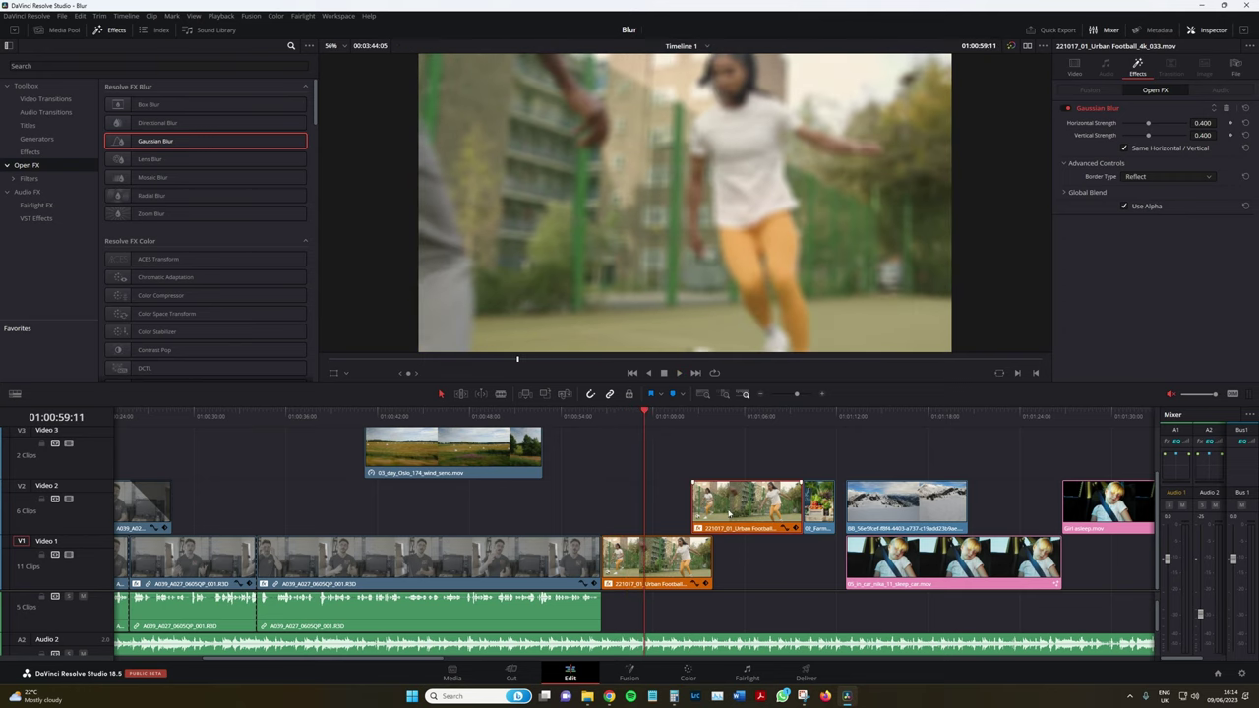
drag(721, 510, 631, 511)
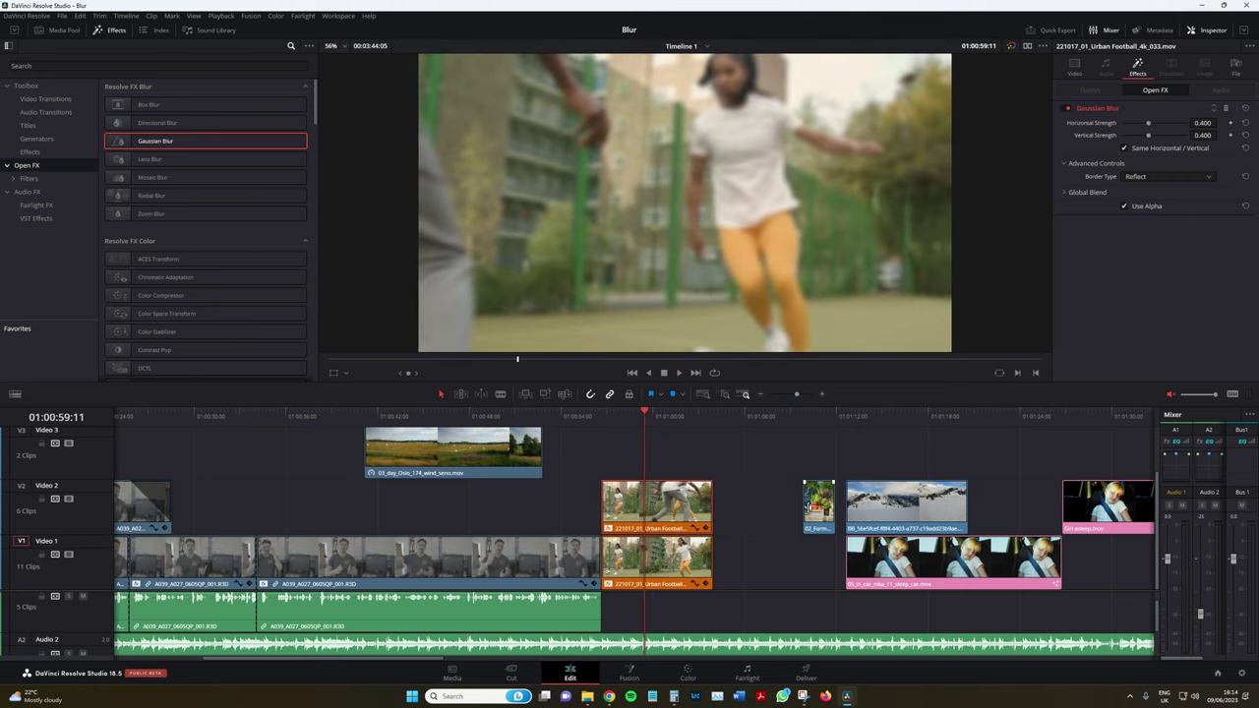
drag(807, 507, 726, 505)
- Compare the Gaussian-blurred Video 2 copy against the original by toggling it on and off and playing
click(639, 423)
scroll(615, 246, up, 1)
scroll(615, 246, up, 2)
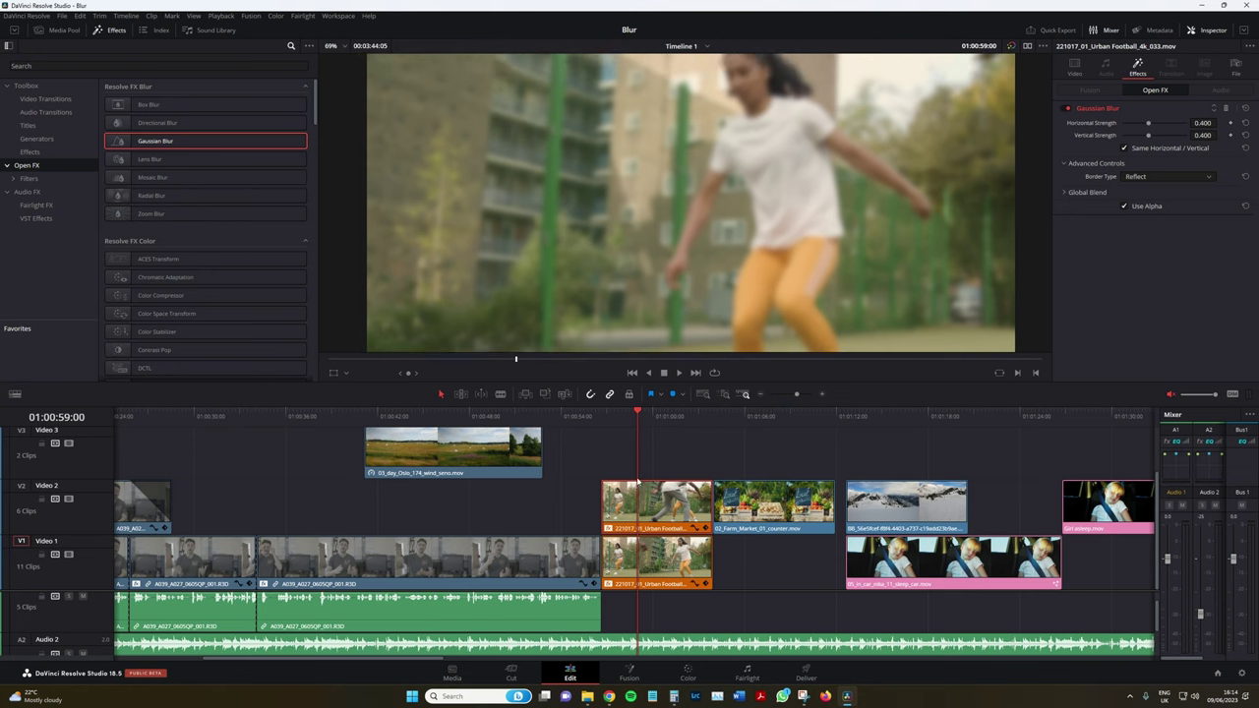
key(d)
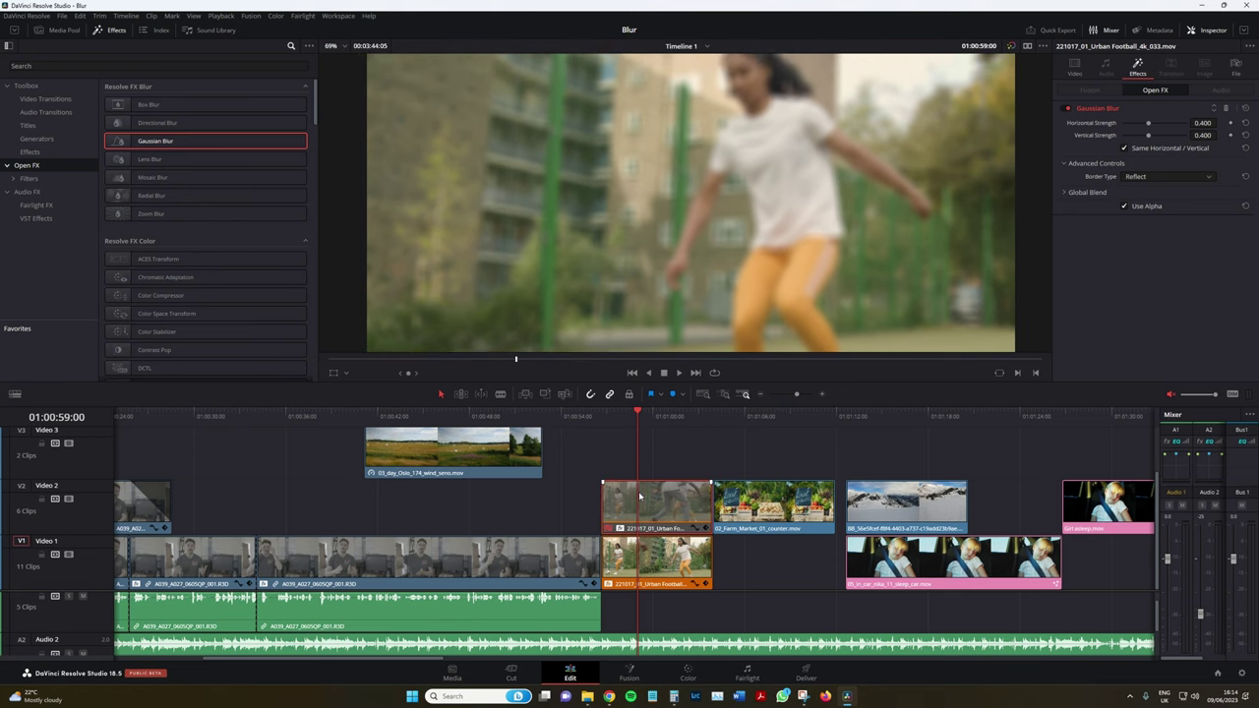
key(d)
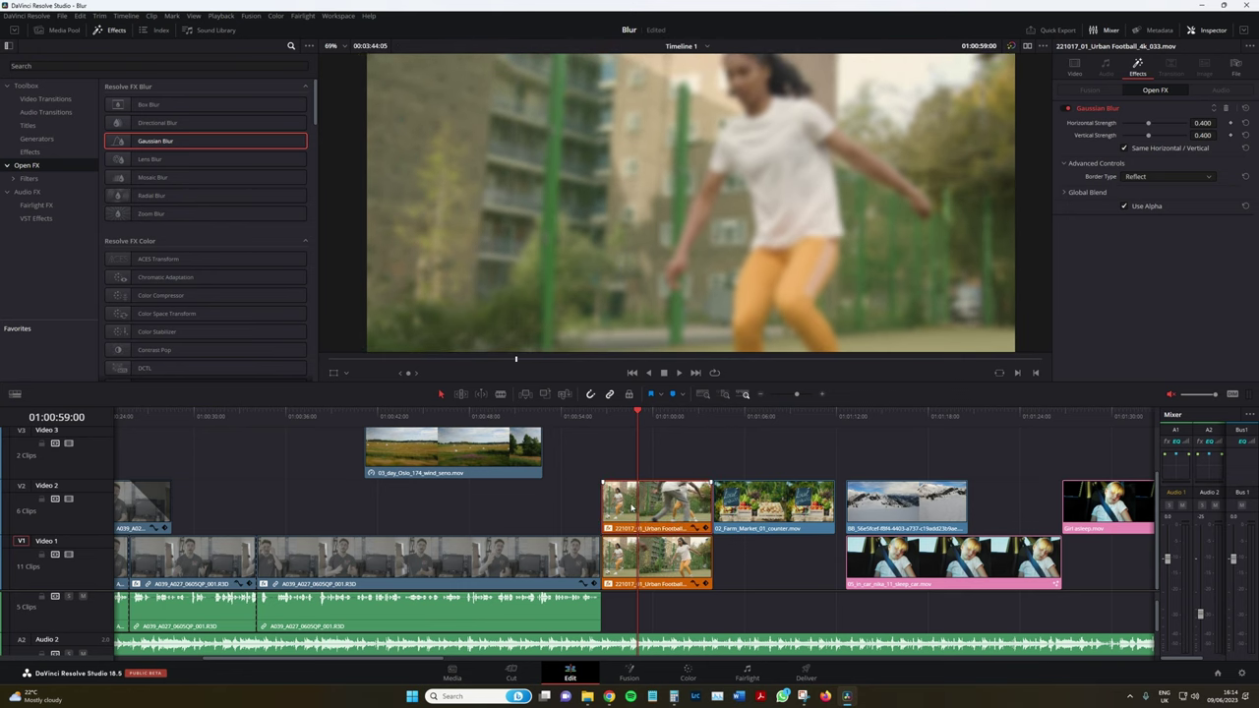
key(d)
scroll(634, 219, up, 5)
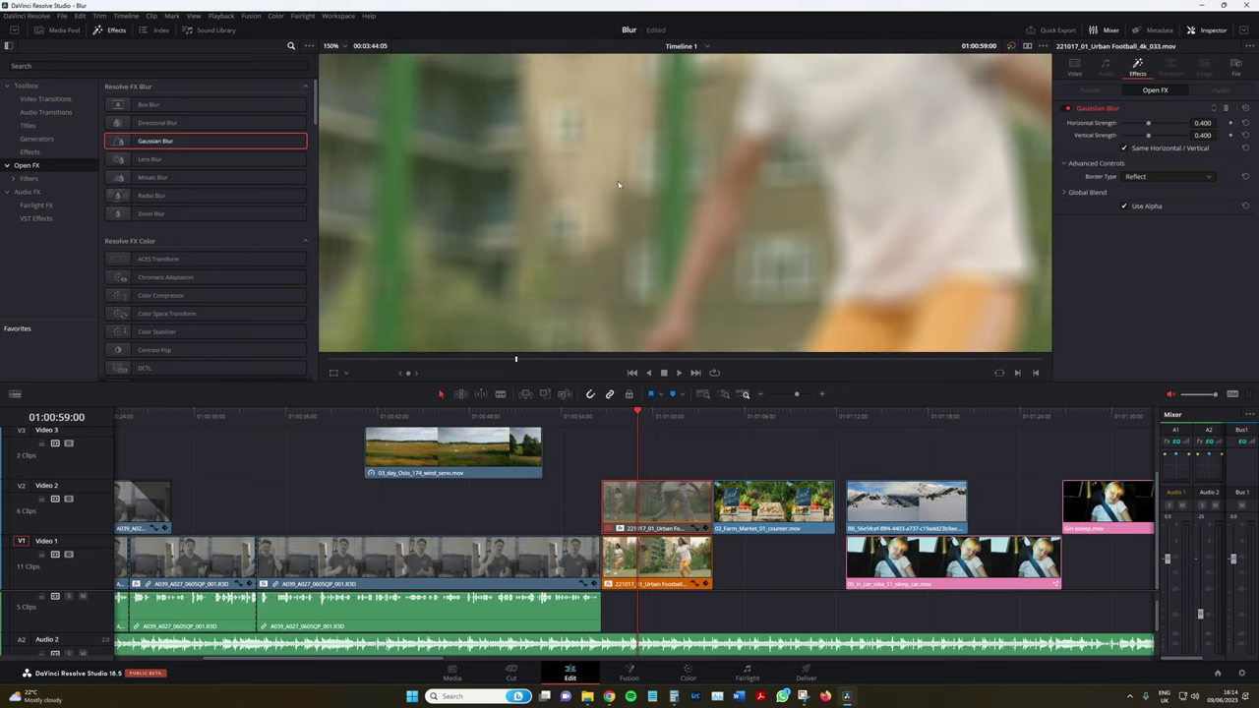
scroll(526, 199, down, 1)
key(d)
key(d)
key(space)
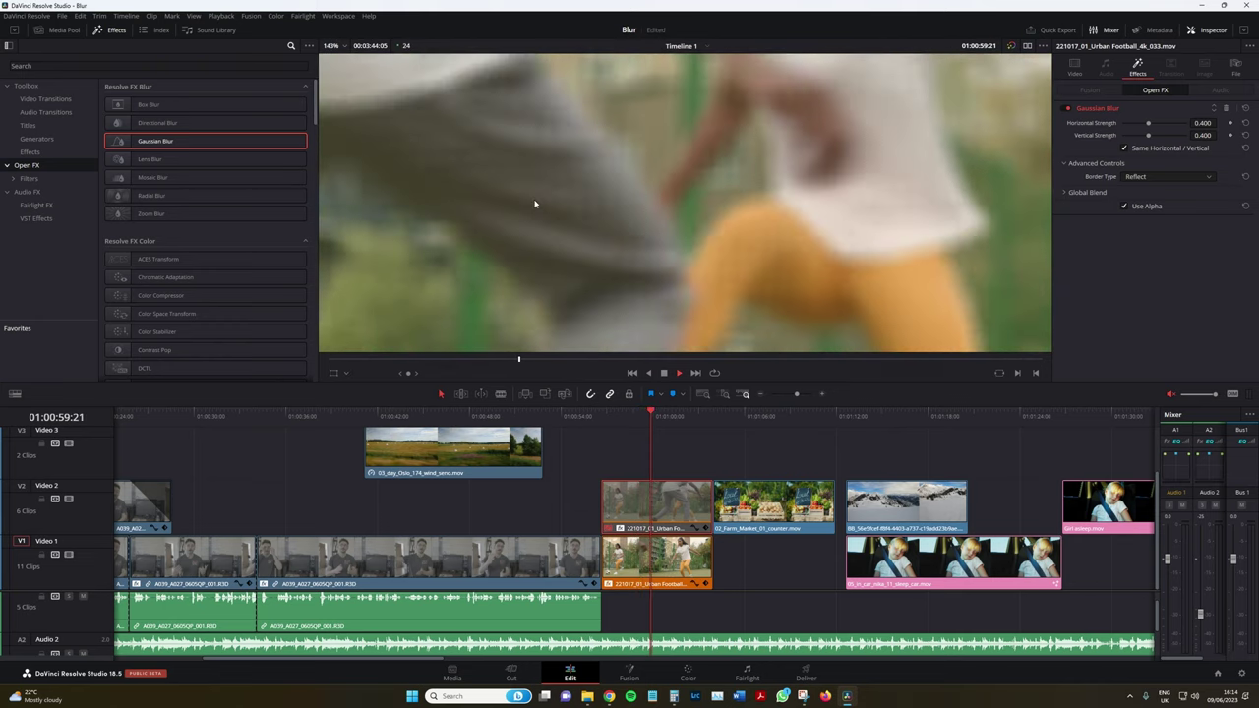
key(space)
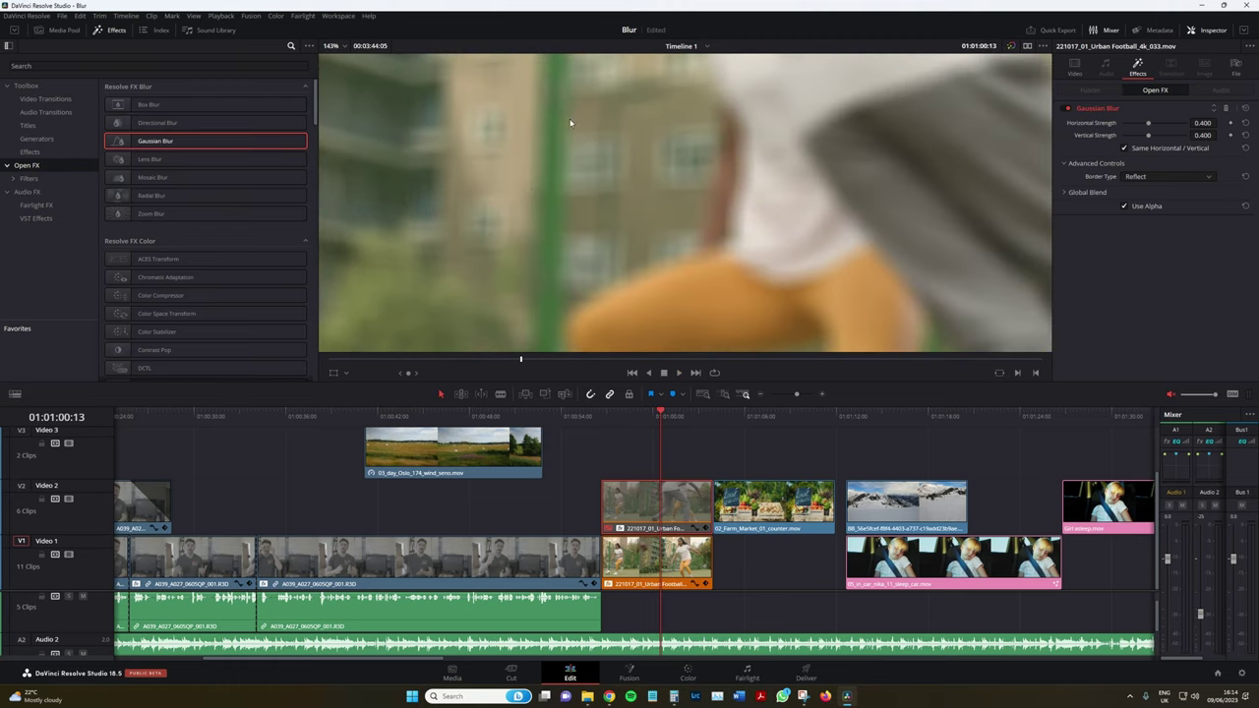
- Move the blurred football clip from Video 2 up onto Video 3, further right
scroll(604, 152, down, 3)
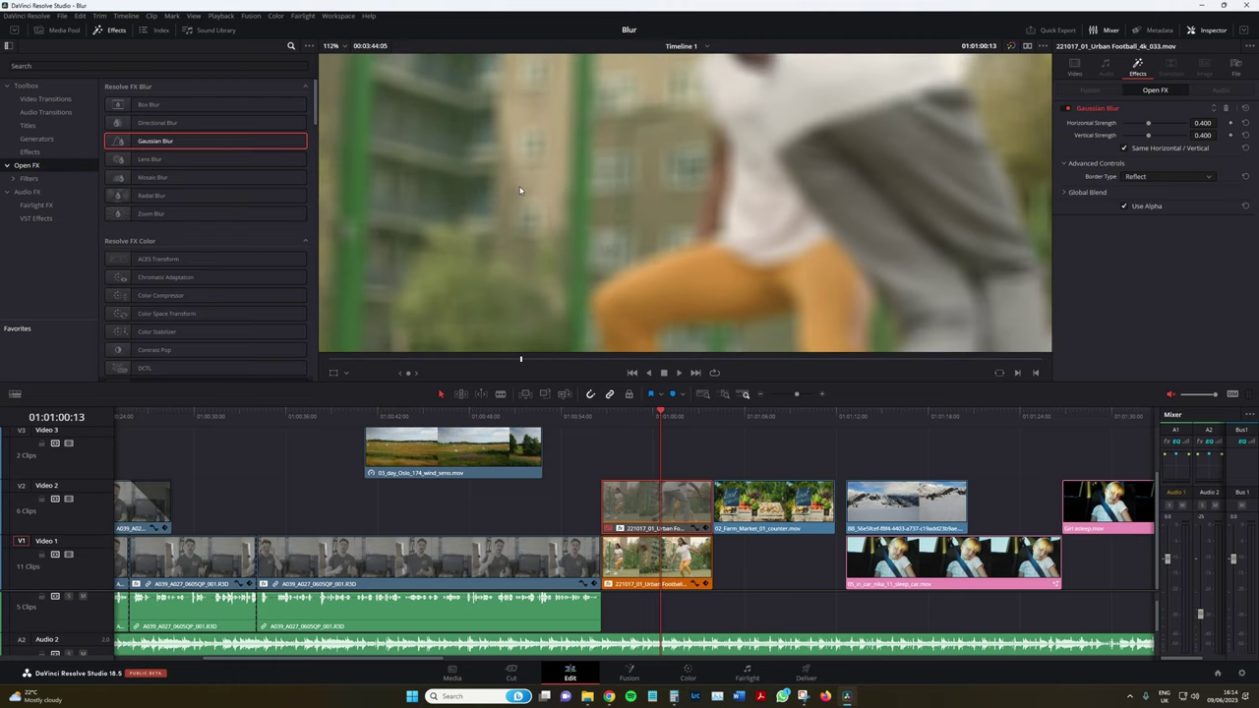
drag(631, 505, 631, 505)
scroll(576, 274, down, 5)
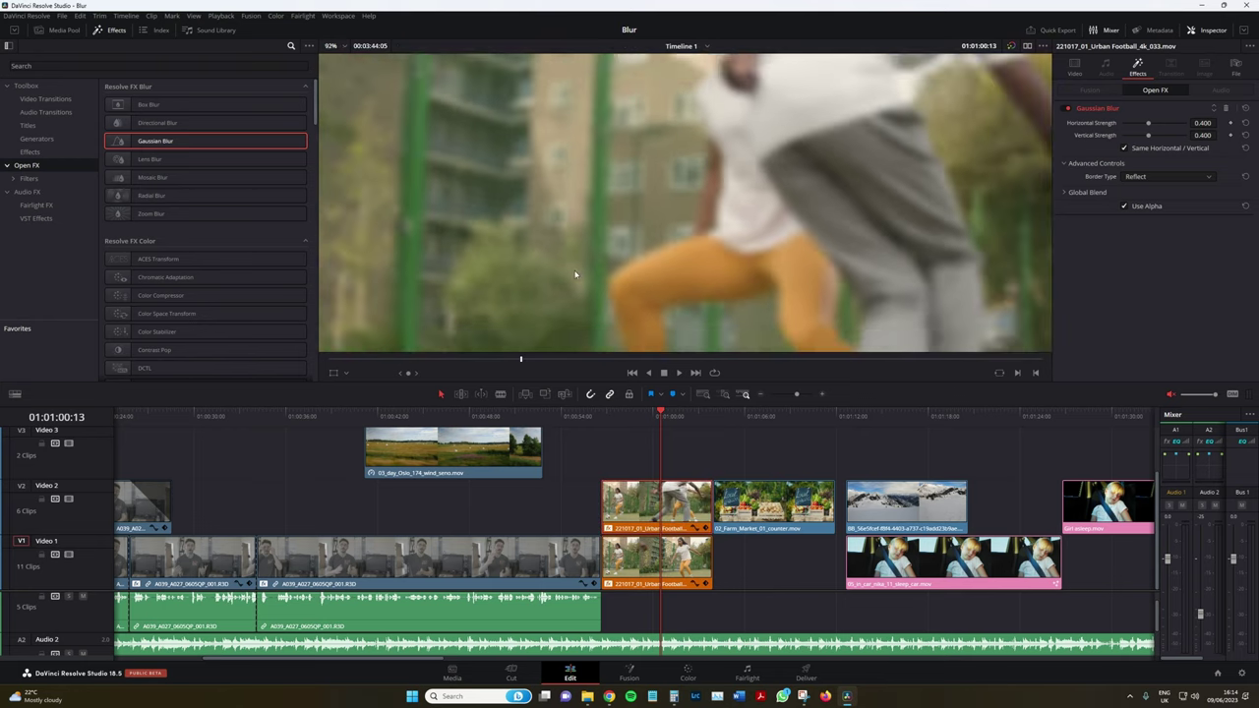
scroll(575, 274, down, 1)
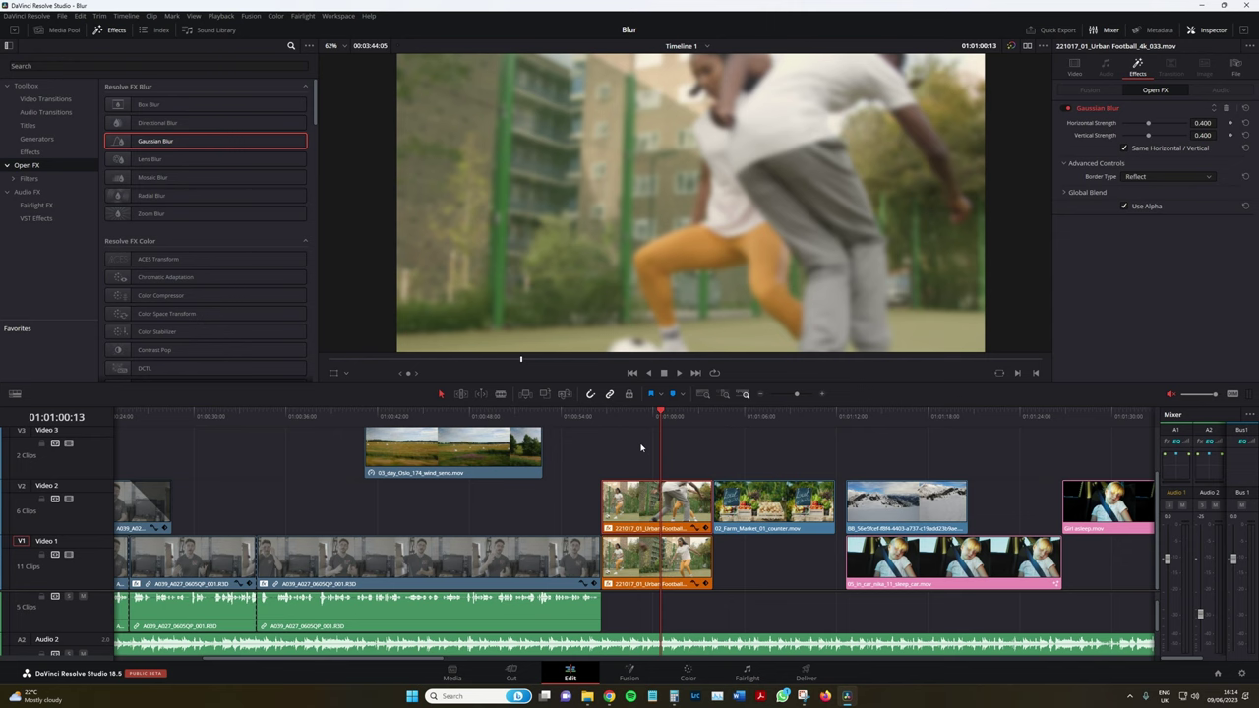
- Undo the last change and delete the Box Blur so the football shot is sharp
key(ctrl+z)
key(ctrl+z)
key(ctrl+z)
key(ctrl+z)
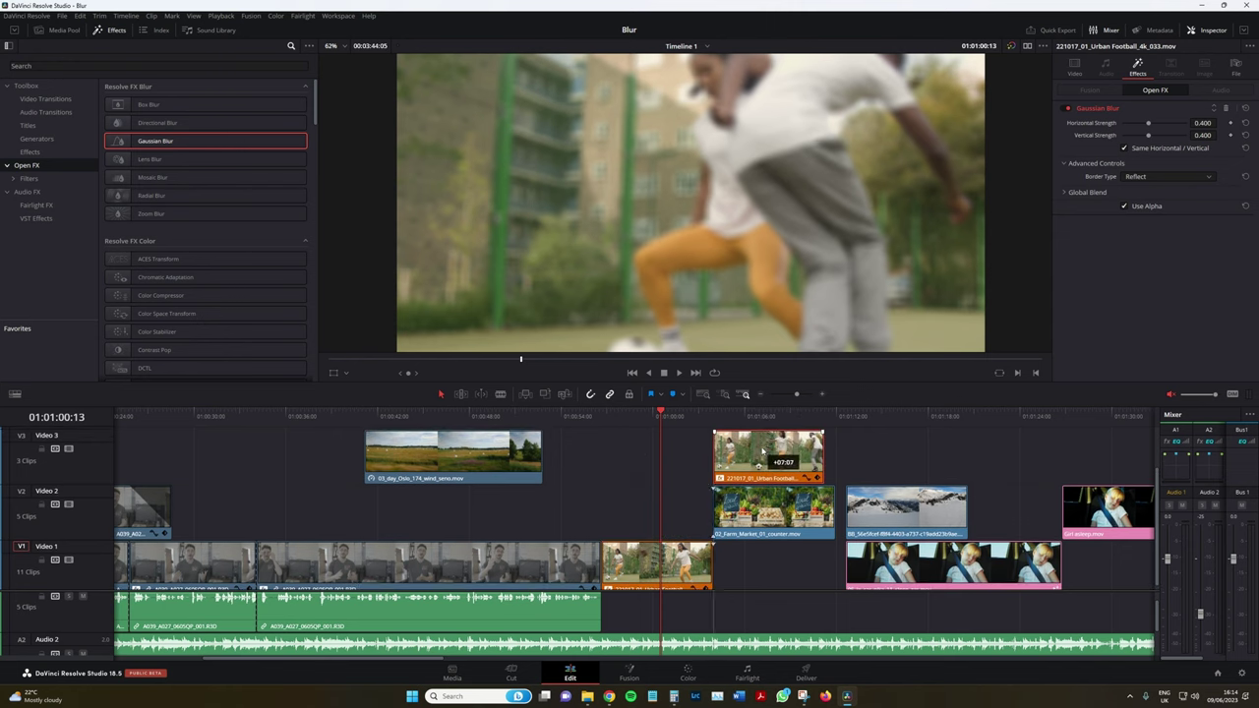
click(1233, 106)
click(1227, 108)
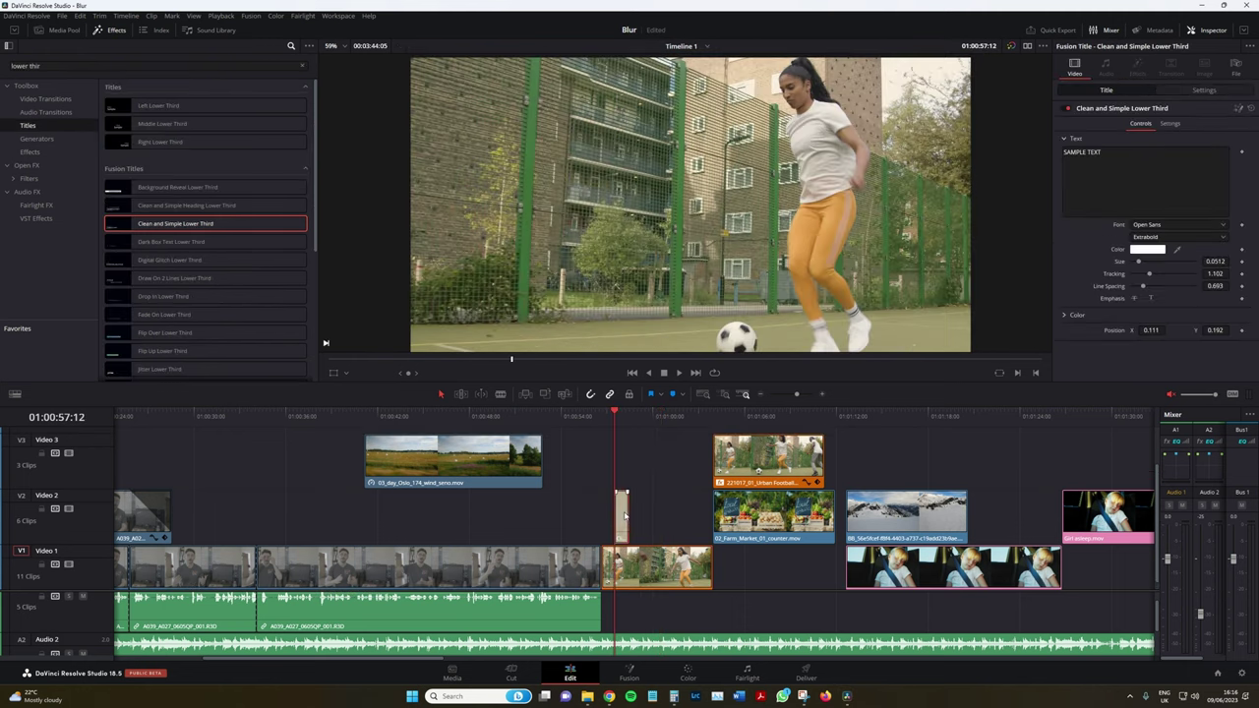
- Extend the Clean and Simple Lower Third over the football shot and make it read 'City Football'
drag(618, 519, 711, 519)
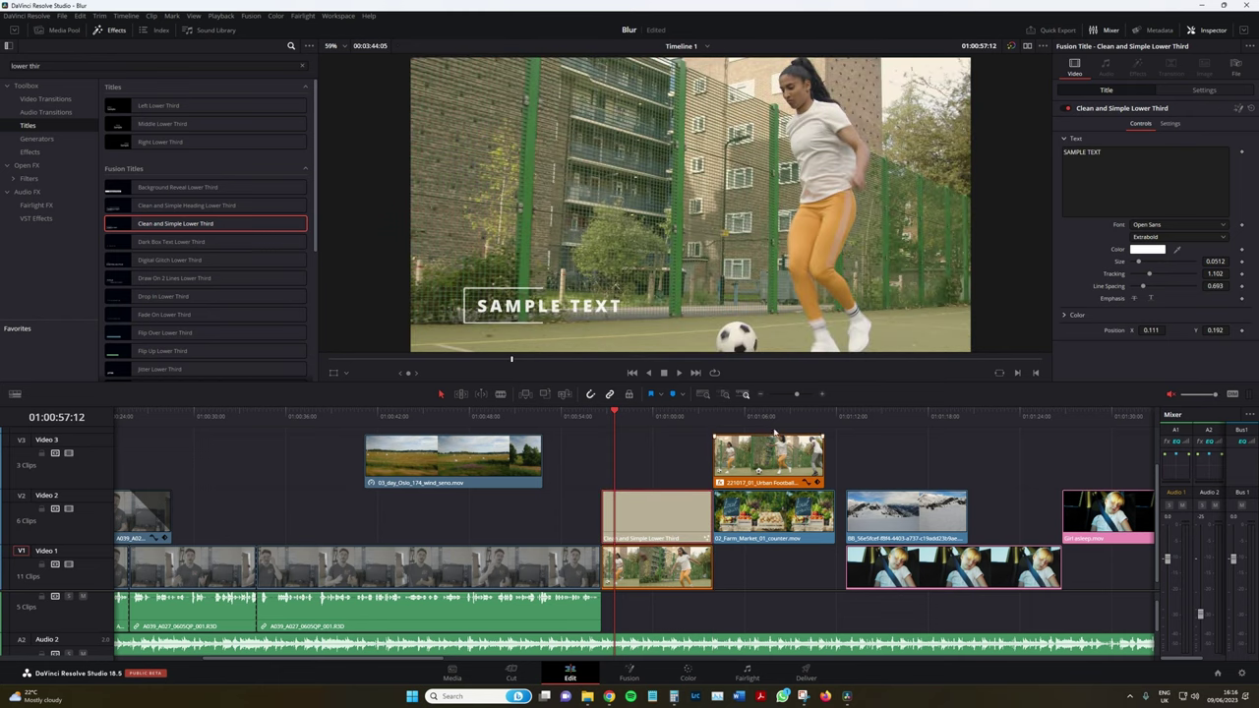
click(1118, 158)
text(City Foo)
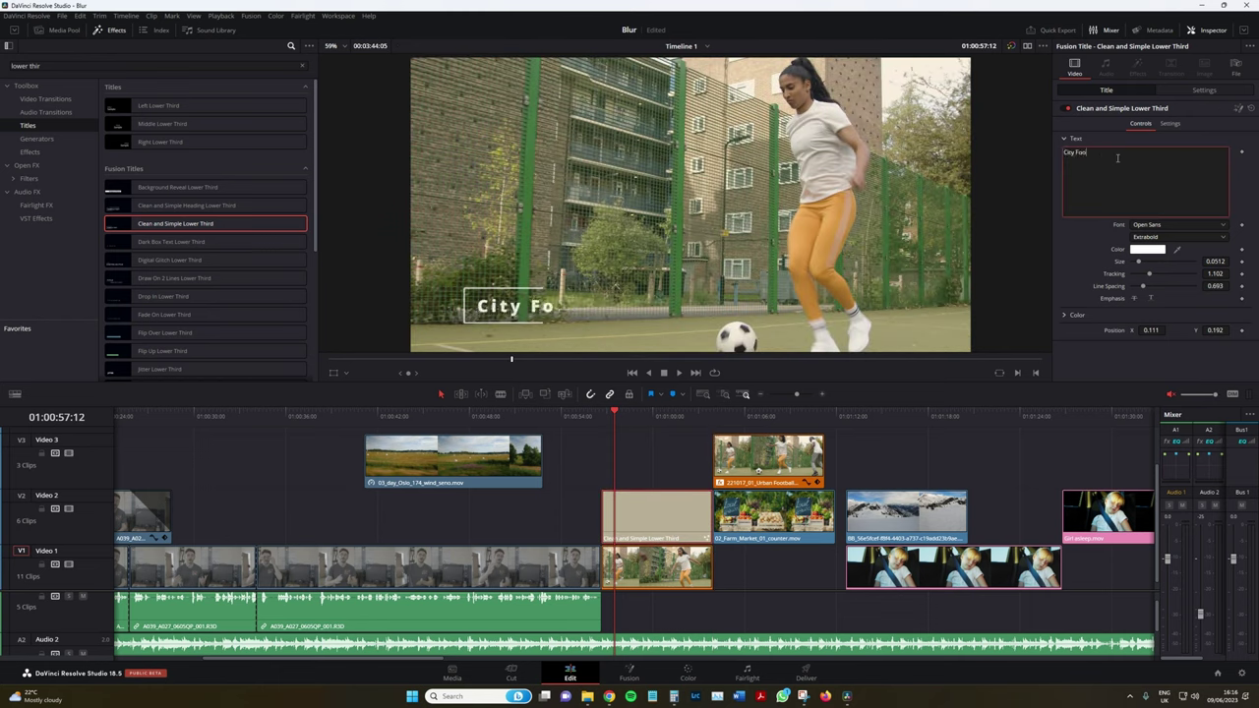
text(tball)
click(664, 440)
key(space)
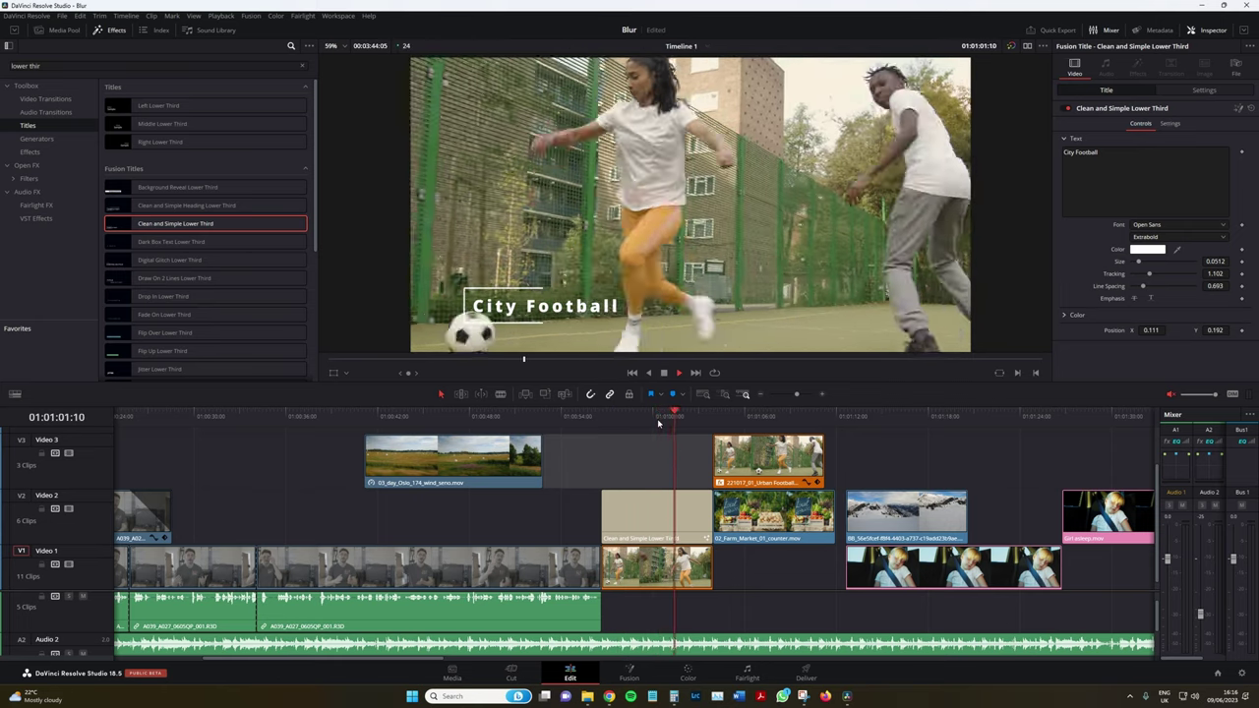
- Scrub back to review the title, then select the football clip beneath it
scroll(590, 337, up, 2)
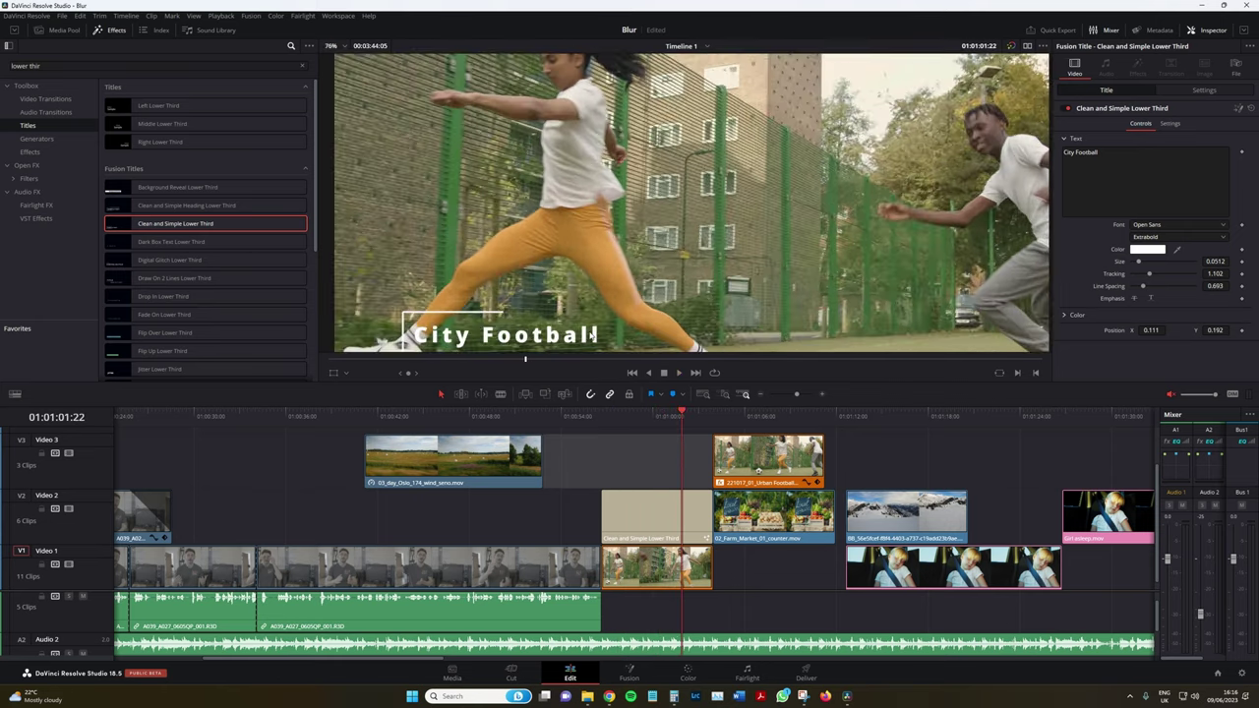
scroll(689, 197, up, 1)
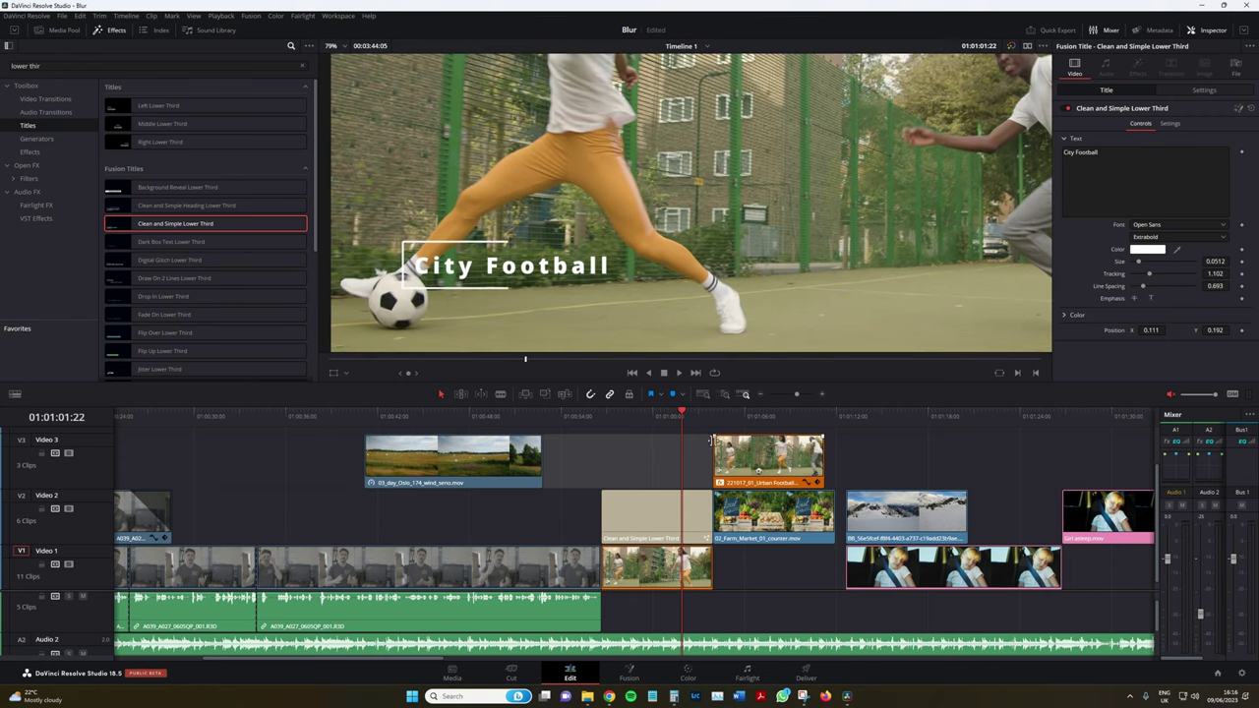
drag(680, 423, 683, 424)
scroll(582, 263, down, 1)
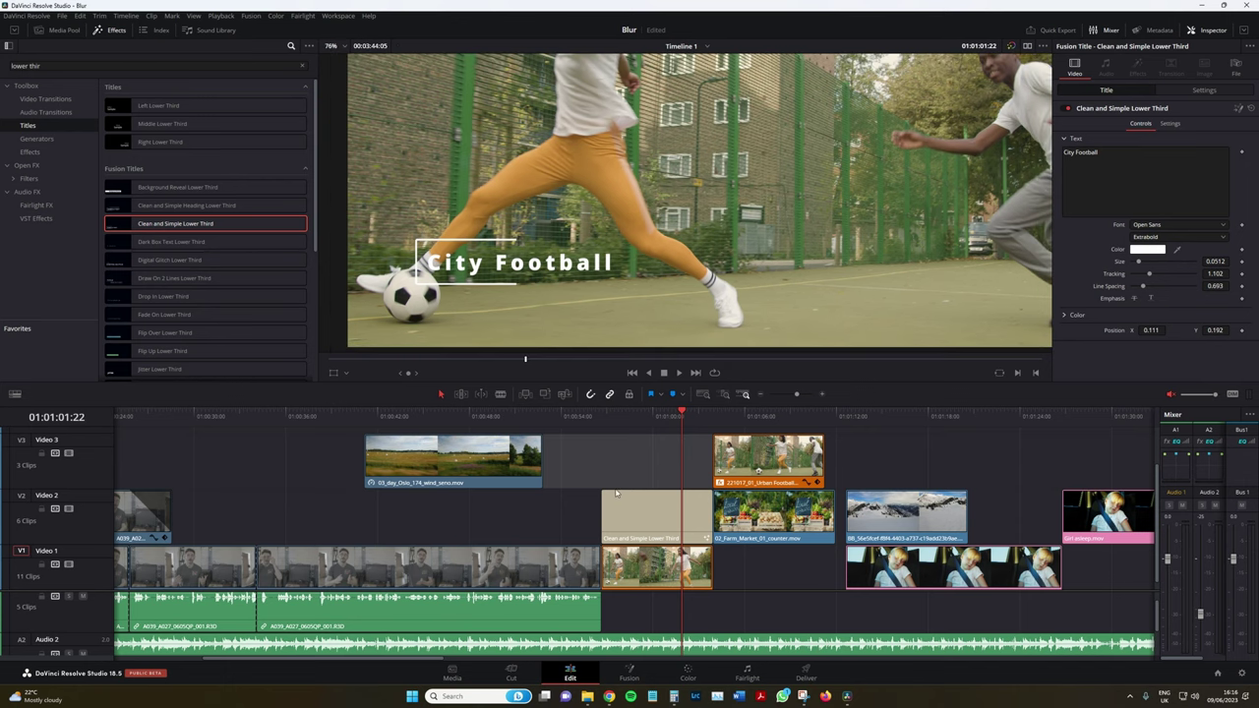
scroll(489, 296, down, 1)
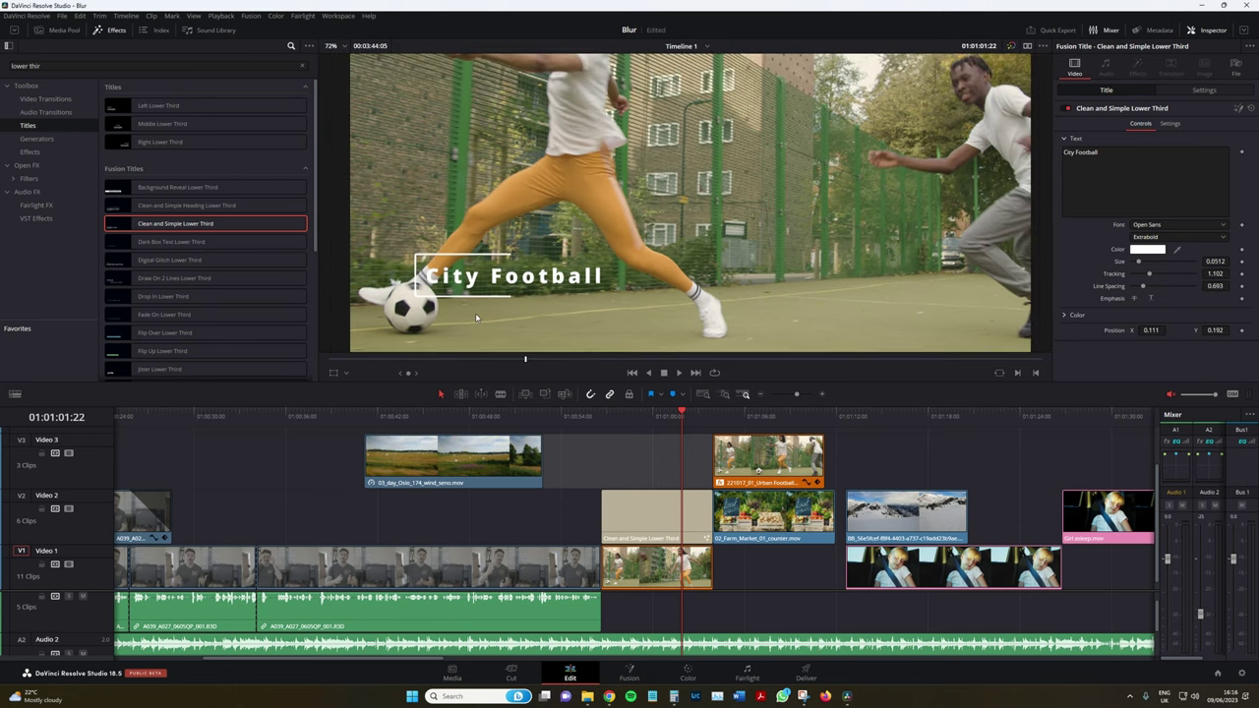
click(644, 568)
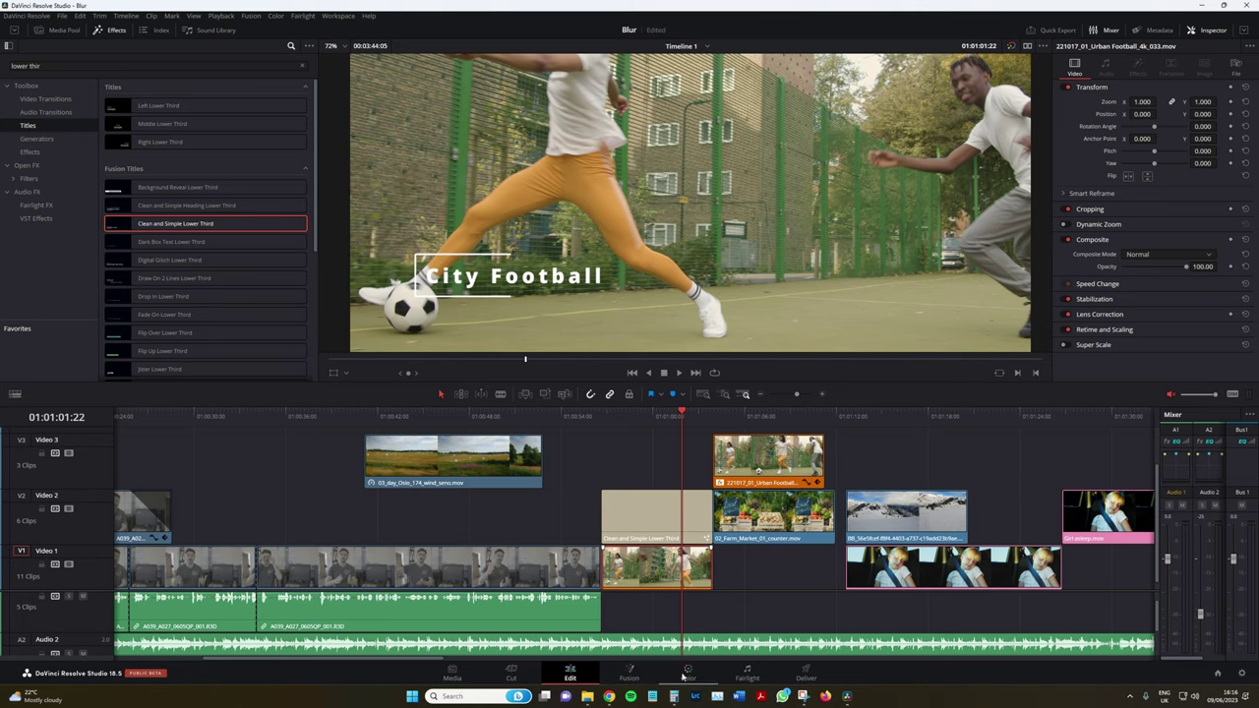
- On the Color page, select the football clip and find a frame showing the title
click(688, 675)
click(427, 393)
drag(400, 332, 212, 331)
drag(345, 335, 406, 335)
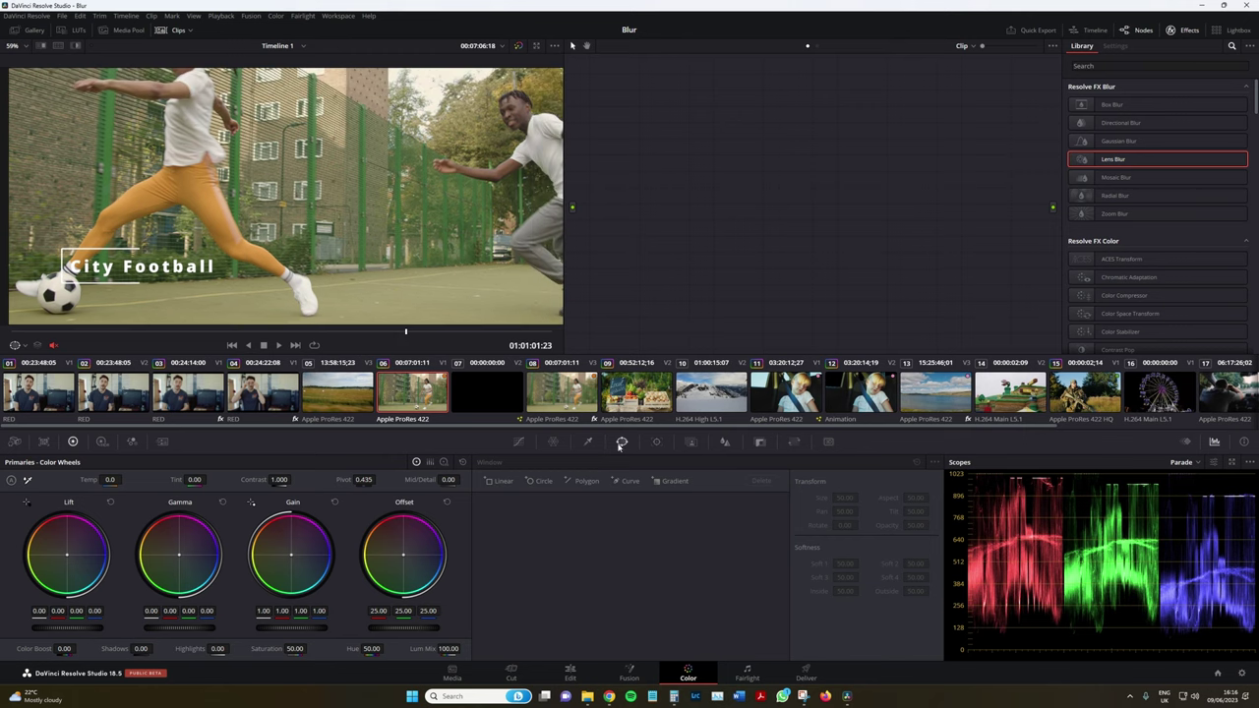
- Place a soft-edged rectangular window with Box Blur 0.128 over the City Football title
click(494, 505)
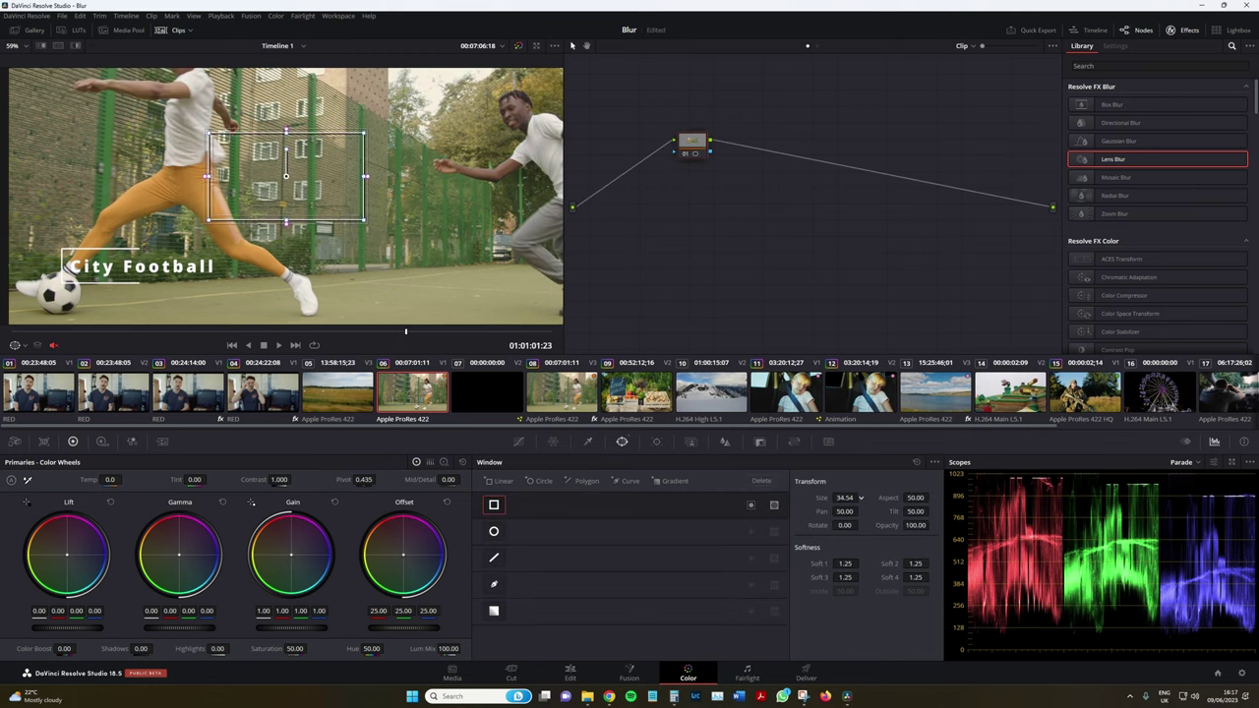
drag(861, 498, 860, 496)
drag(310, 170, 237, 274)
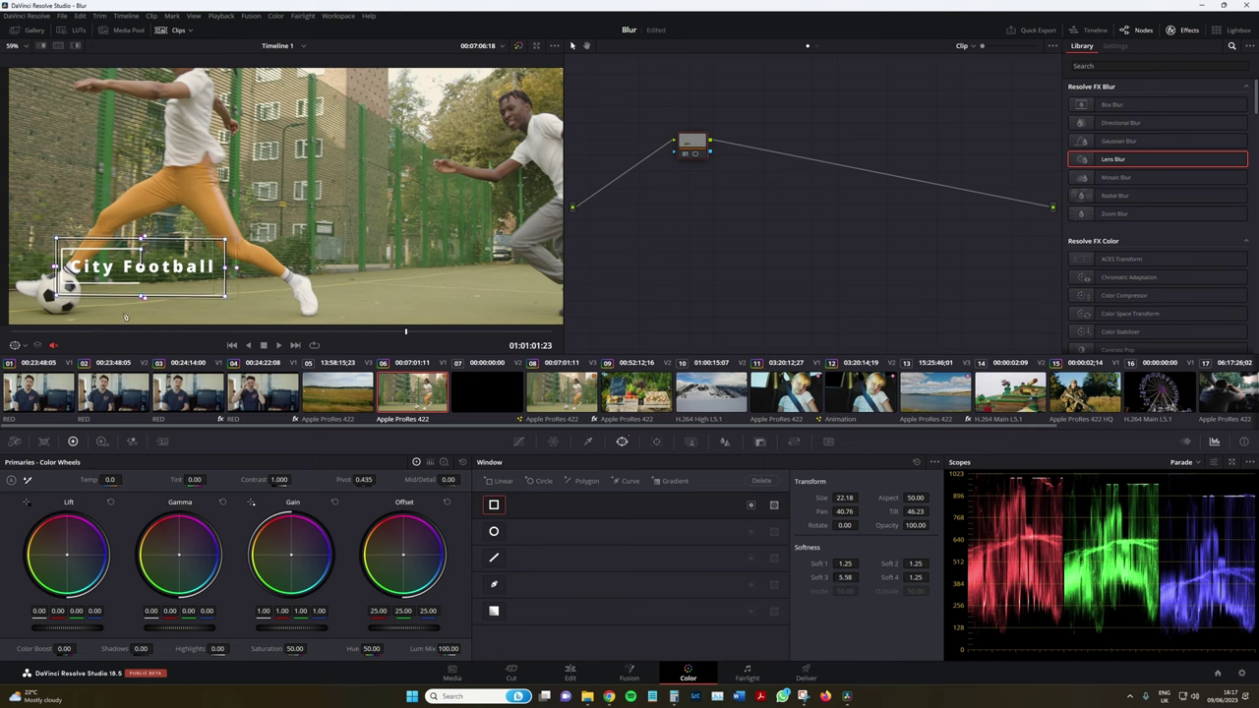
drag(135, 313, 141, 307)
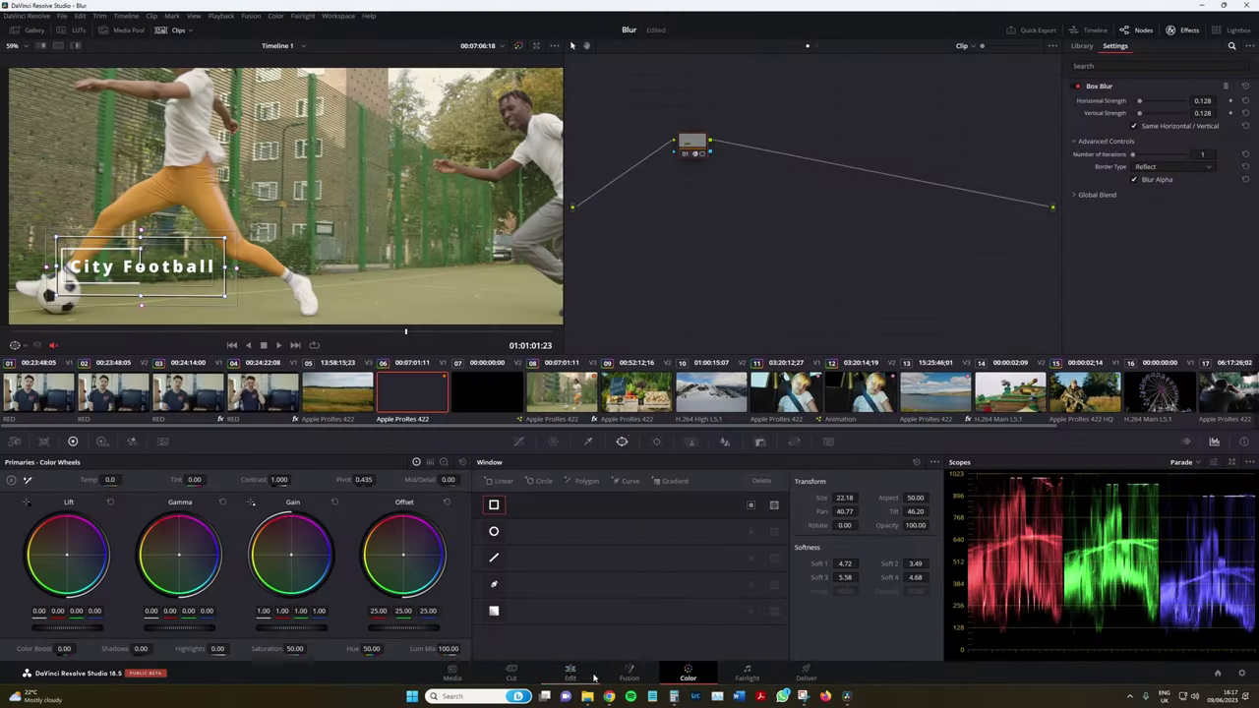
click(571, 679)
click(666, 418)
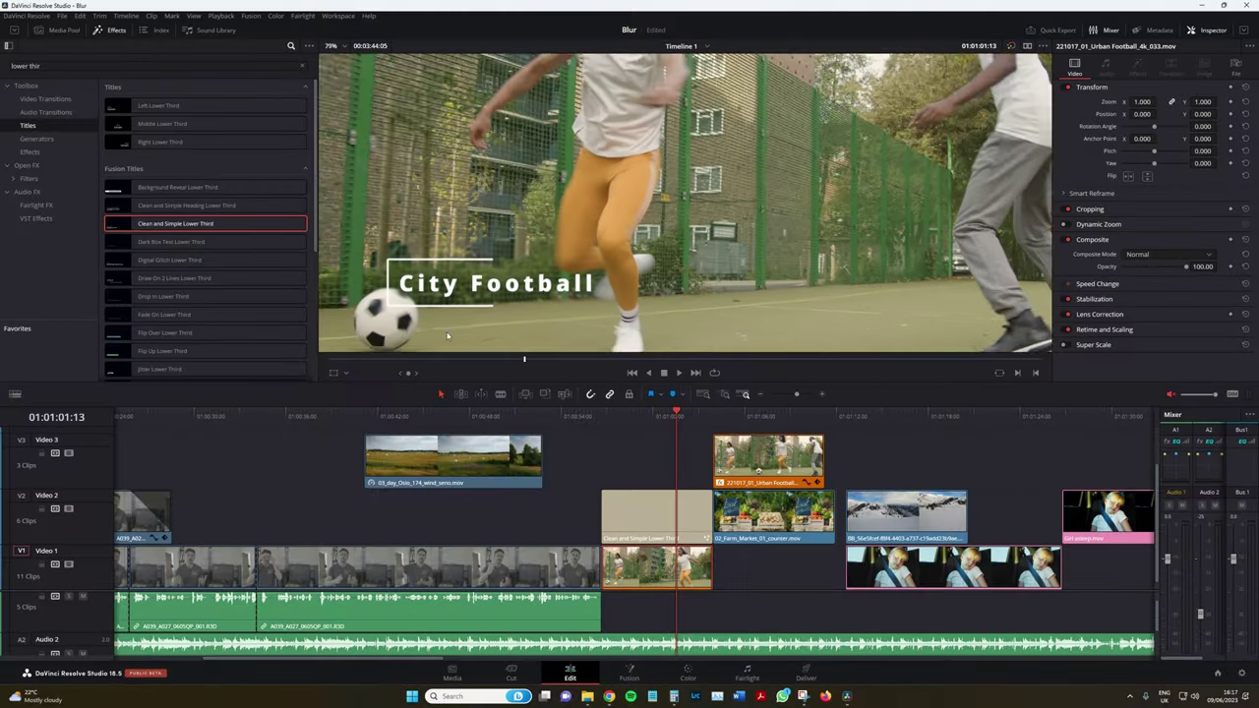
scroll(454, 252, up, 2)
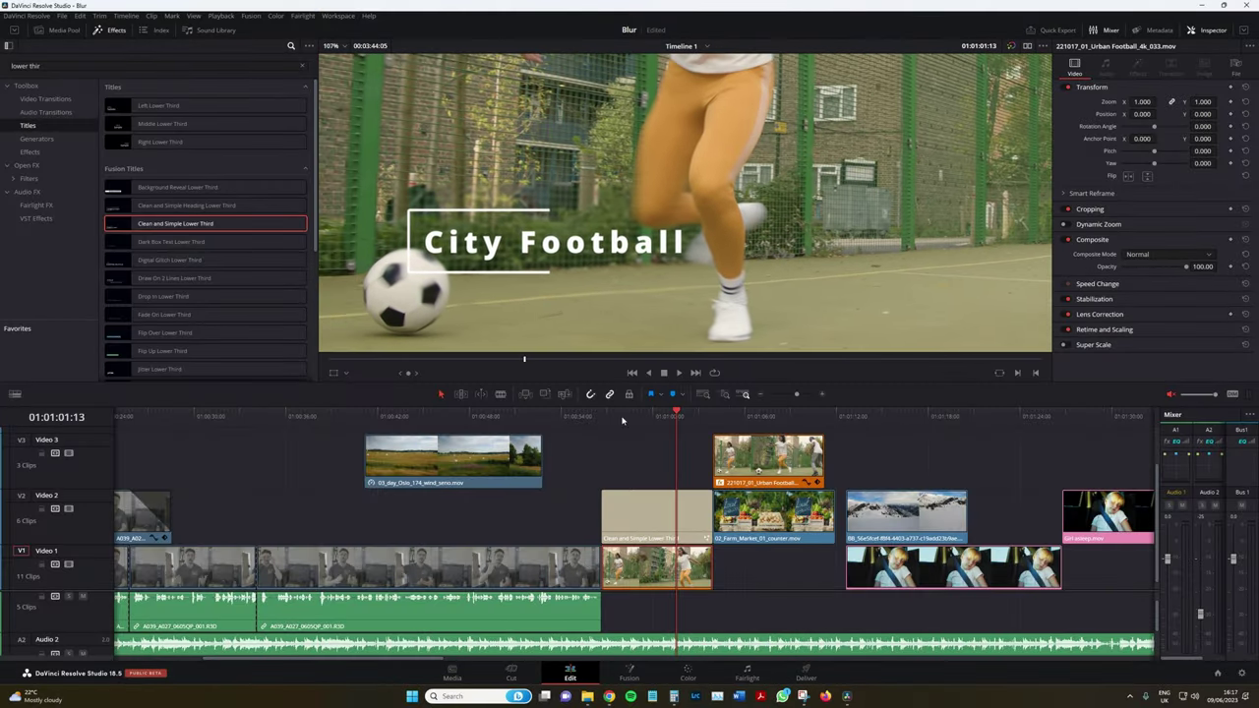
click(621, 421)
key(space)
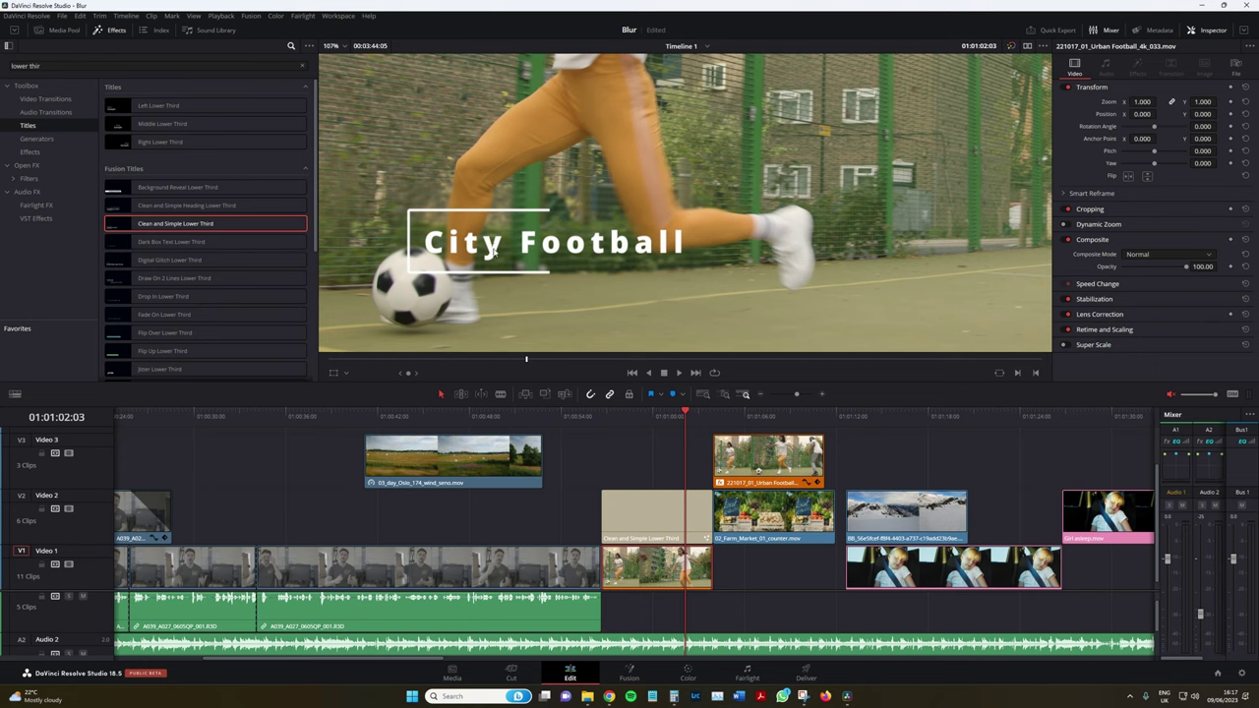
scroll(489, 260, up, 1)
scroll(472, 295, down, 2)
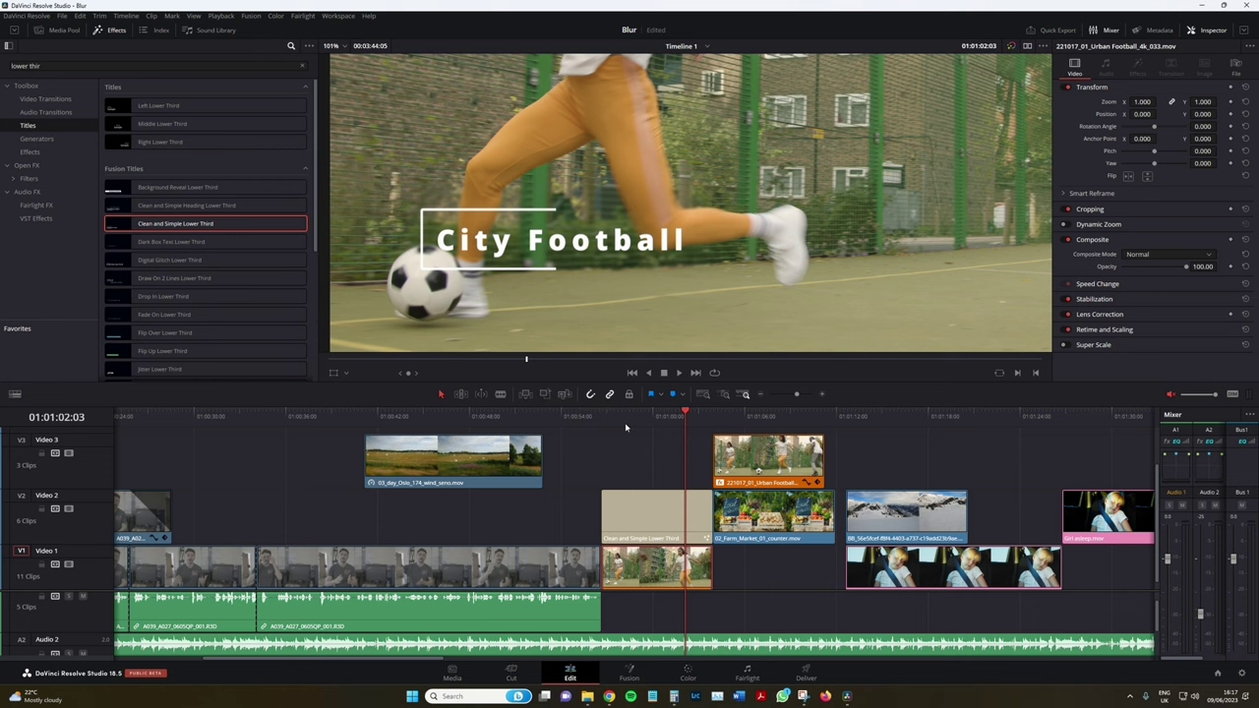
key(space)
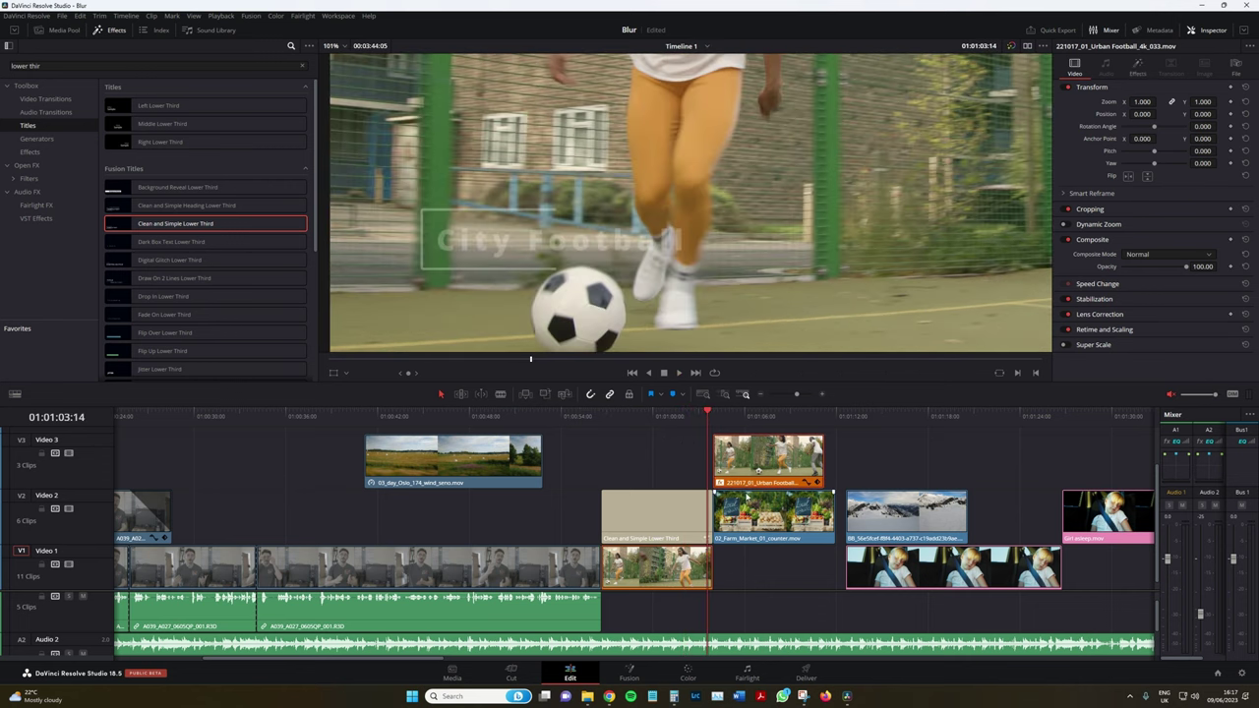
- Fit the whole timeline and the full frame in the viewer, with the playhead on the market clip
click(647, 518)
key(shift+z)
click(504, 420)
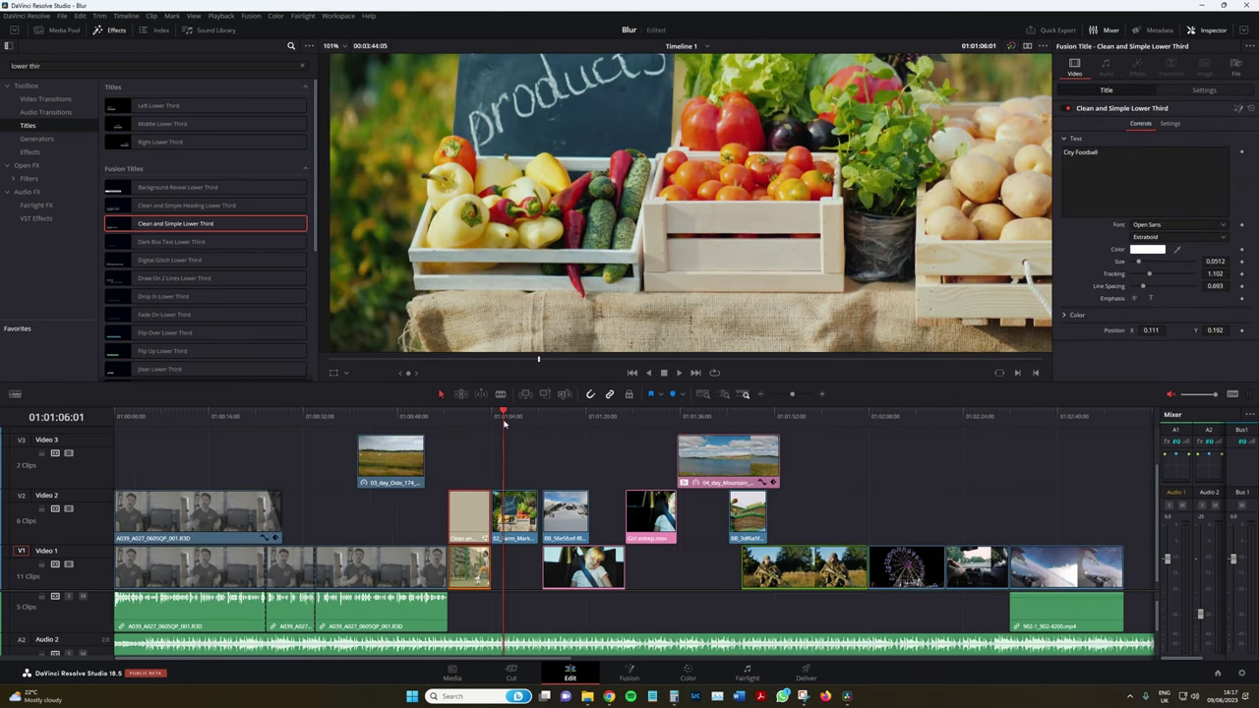
click(332, 45)
click(335, 60)
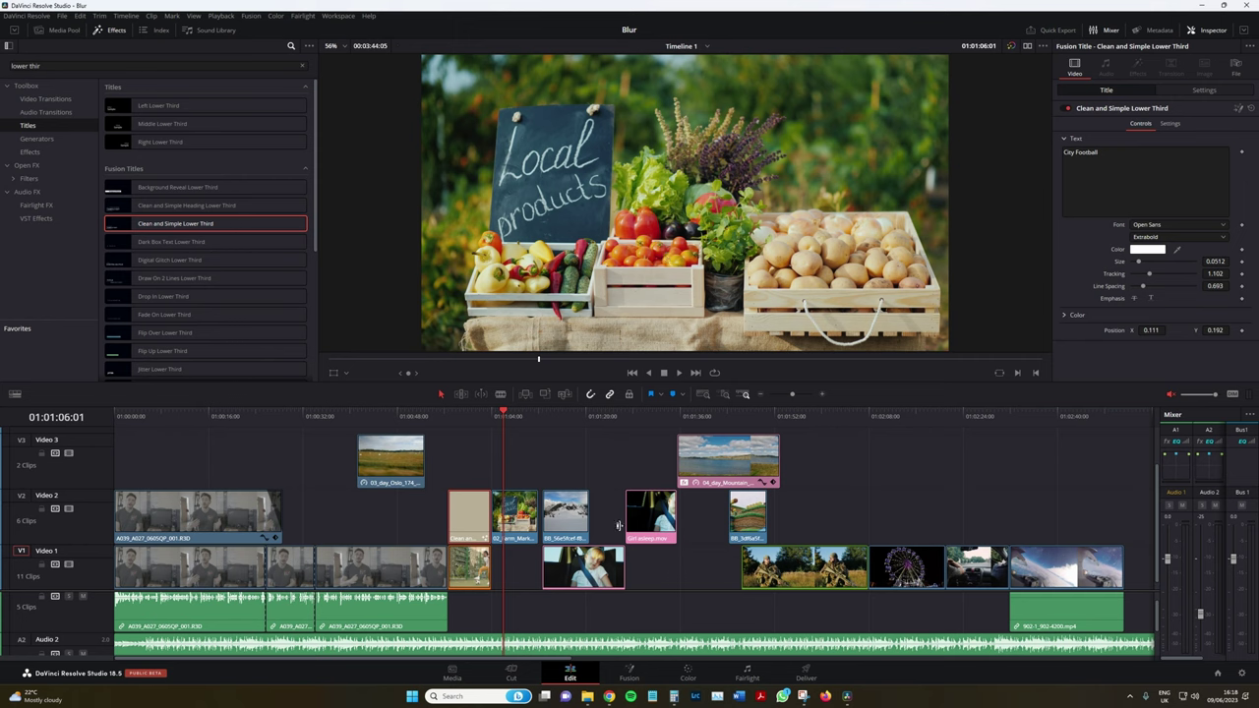
- Blur the market shot outside an inverted circular window over the tomato crate, ending with Box Blur 0.150
click(681, 678)
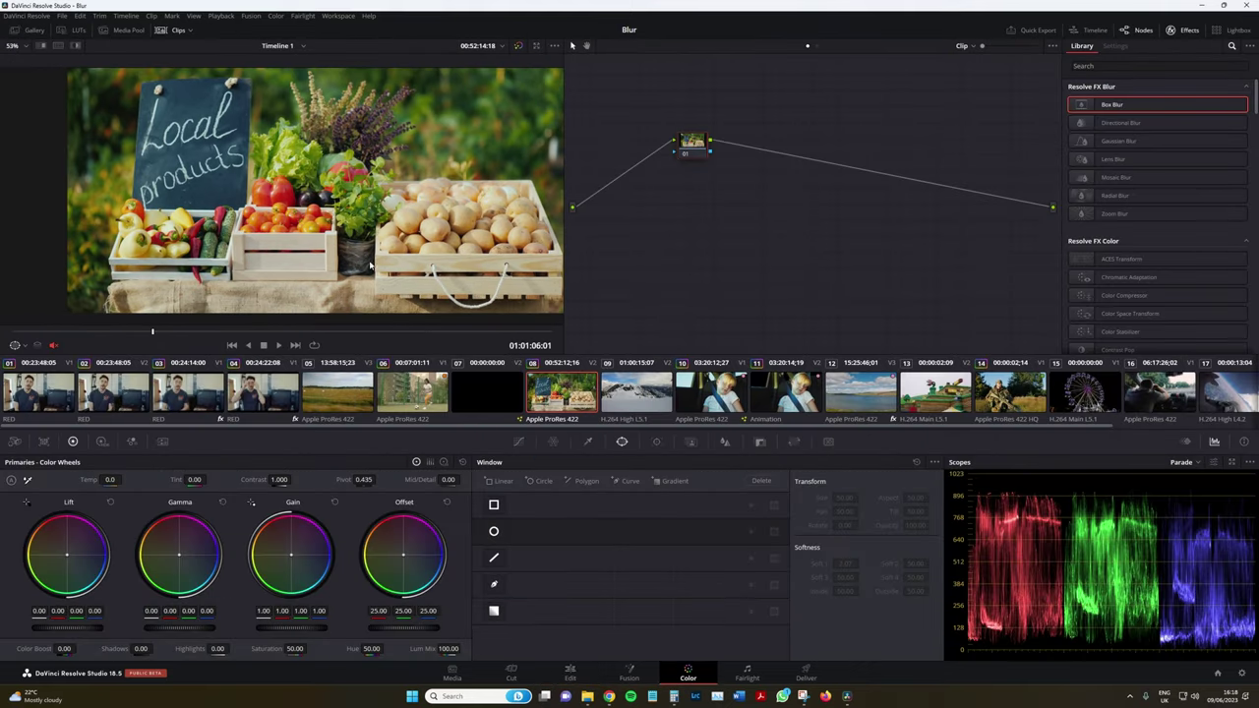
click(494, 532)
drag(344, 180, 287, 264)
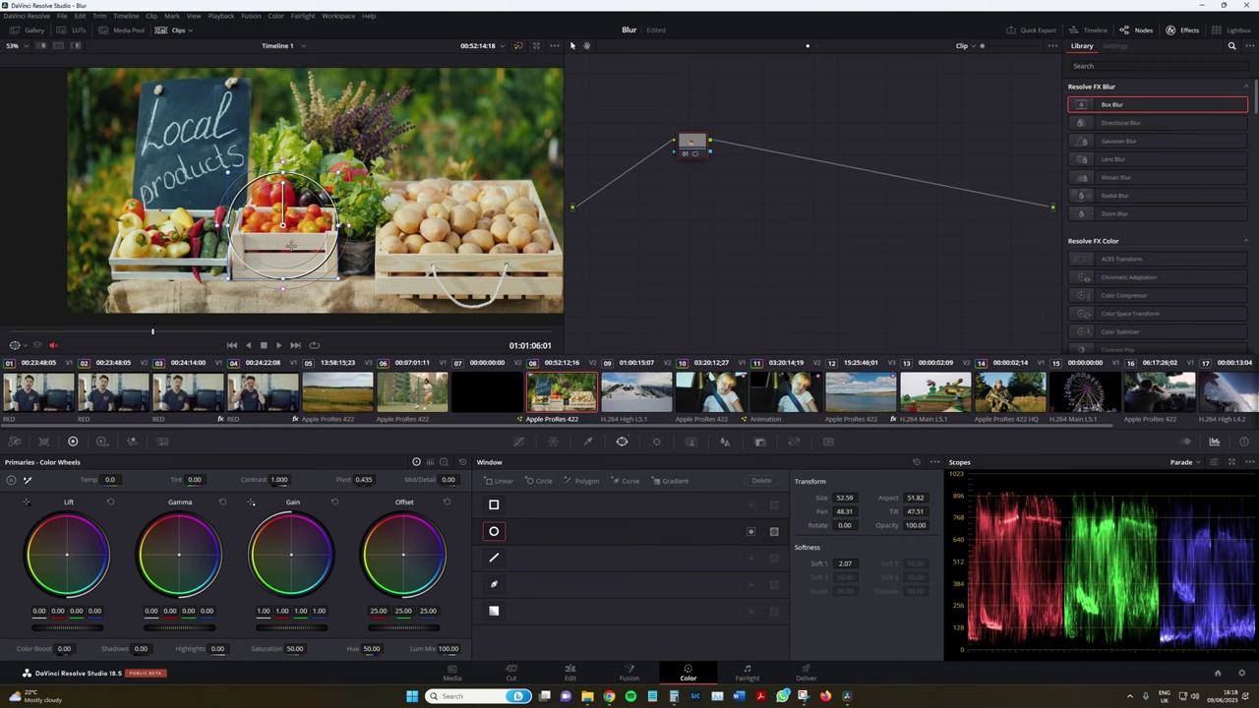
click(1126, 142)
drag(700, 145, 701, 146)
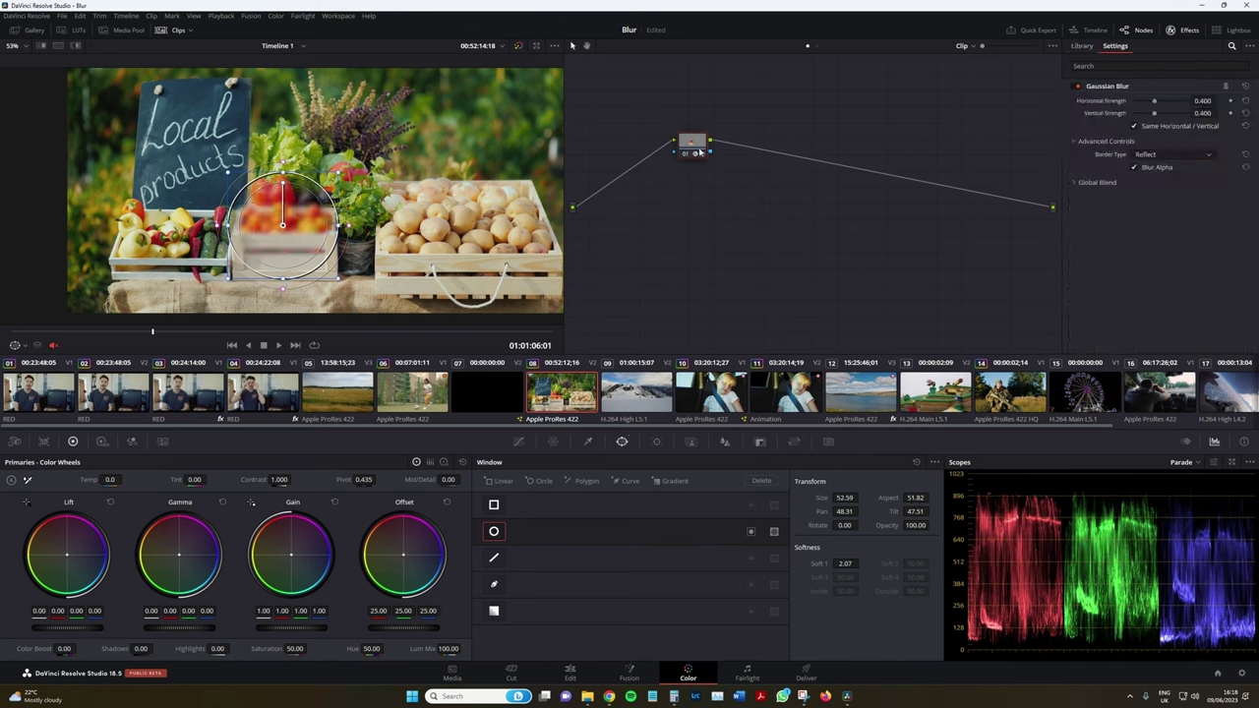
click(751, 531)
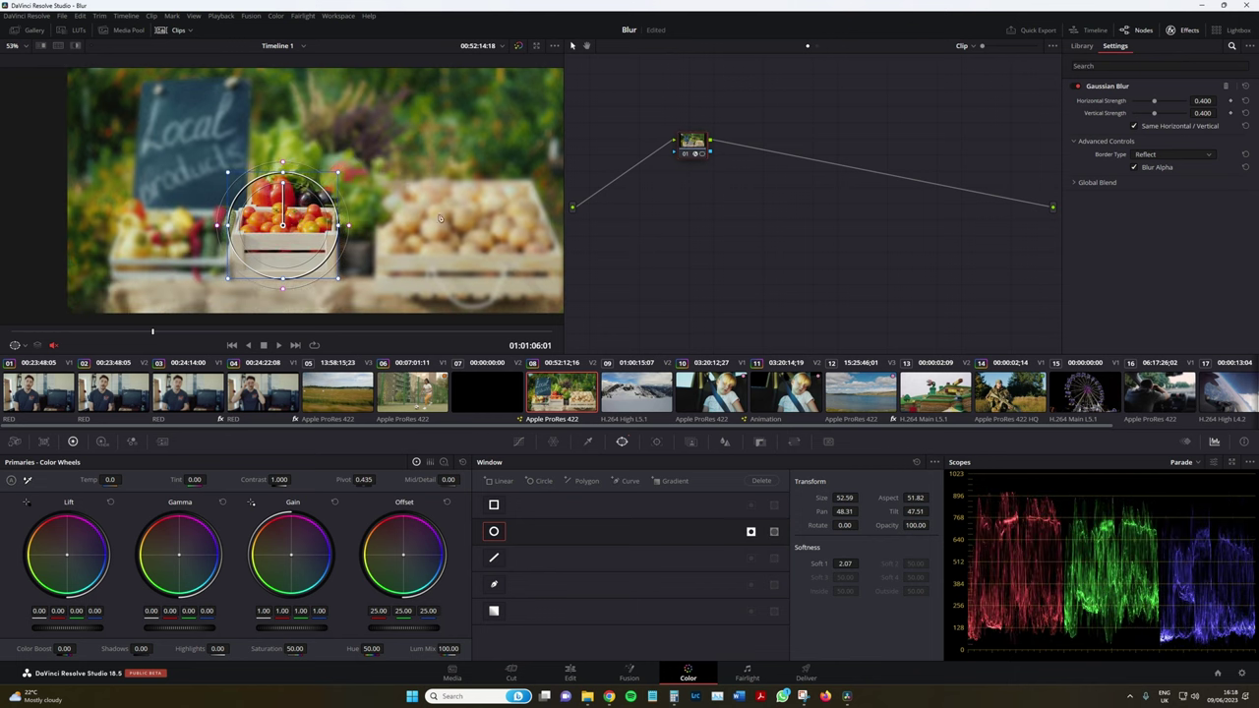
drag(1157, 105, 1144, 104)
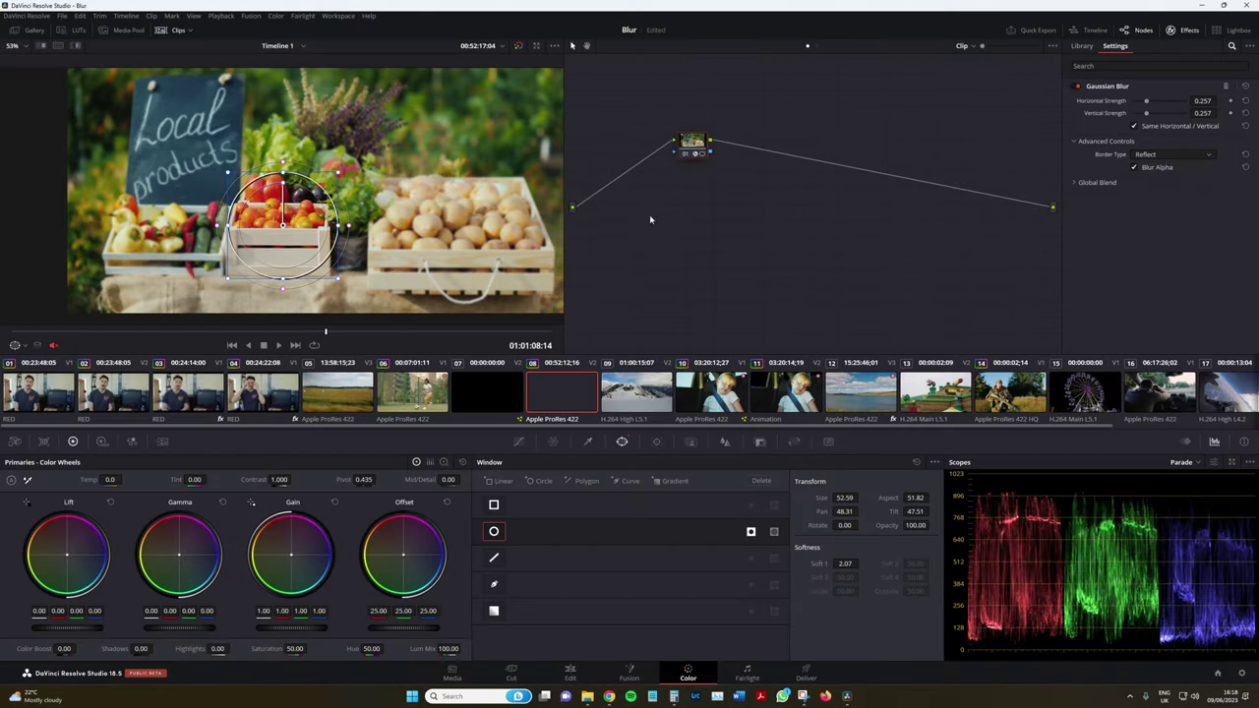
click(1082, 46)
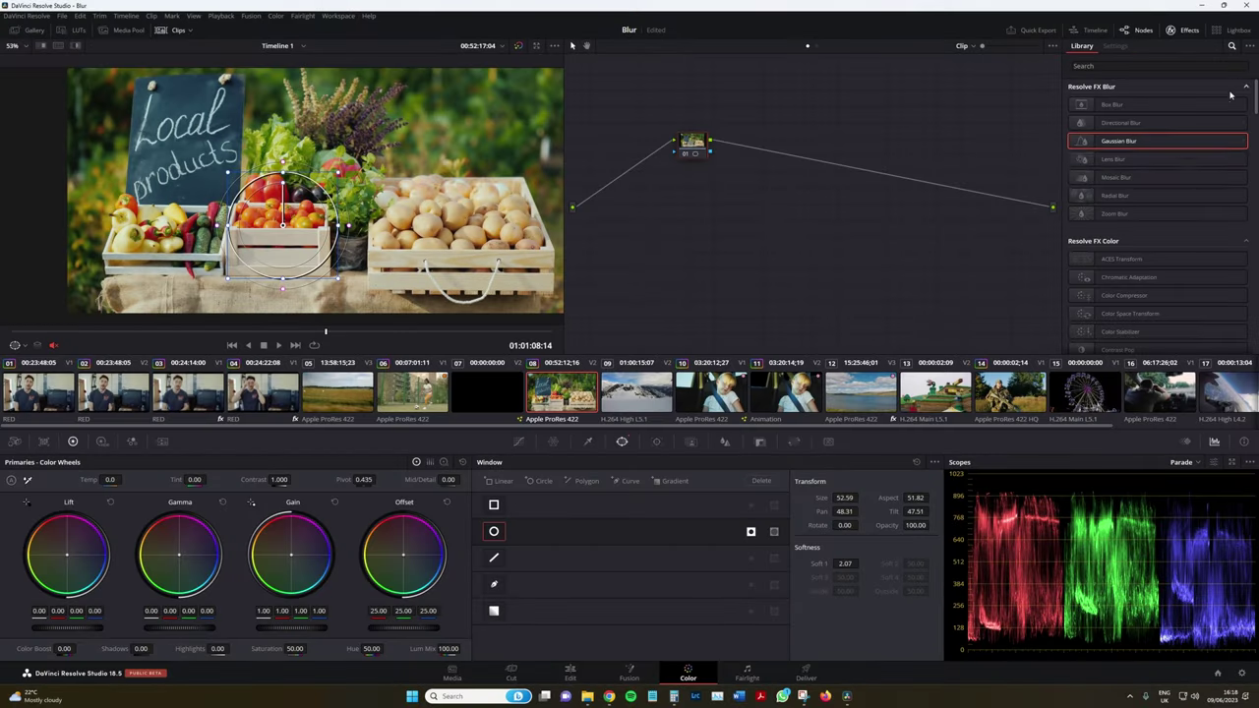
drag(692, 144, 694, 148)
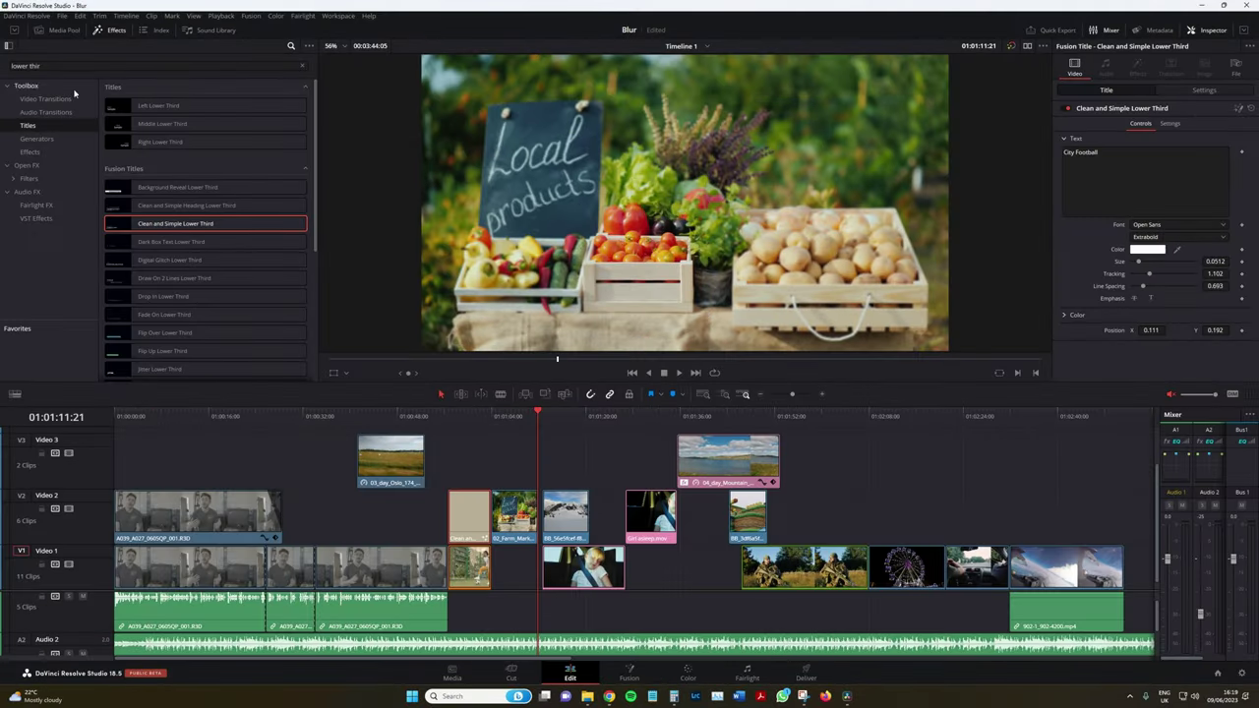
- Clear the lower-third search so the effects browser lists the Resolve FX Blur effects
click(48, 167)
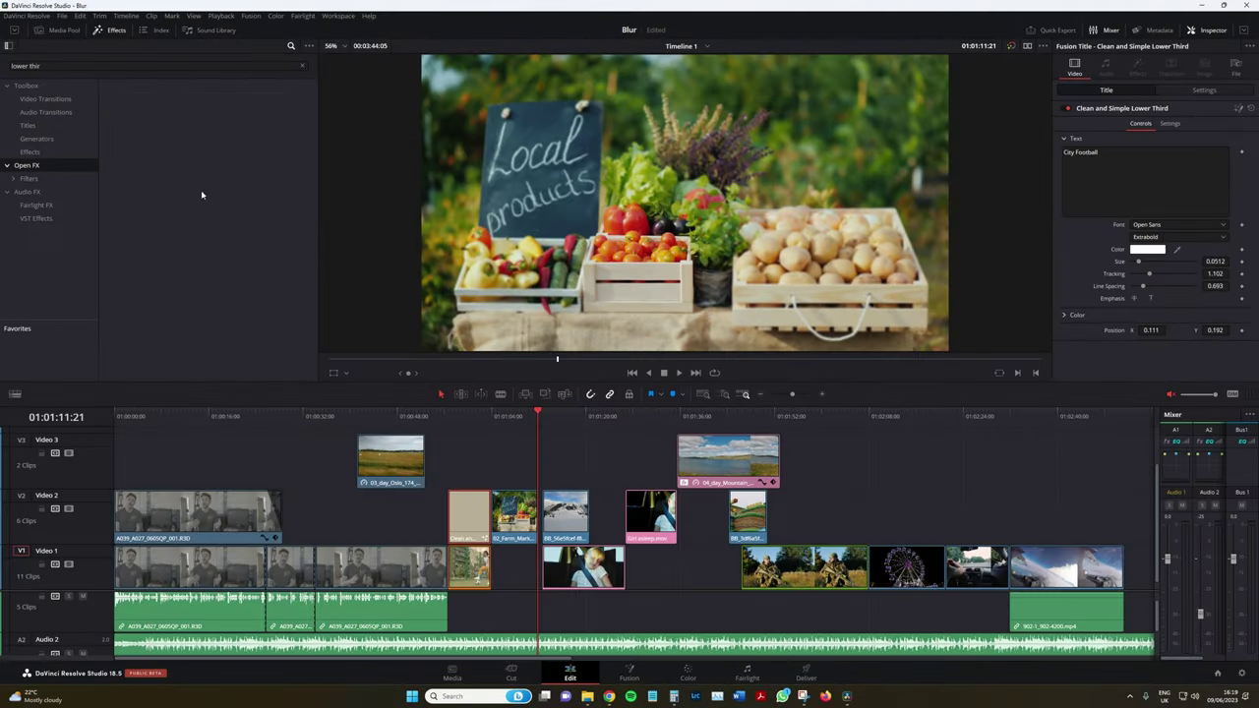
click(304, 66)
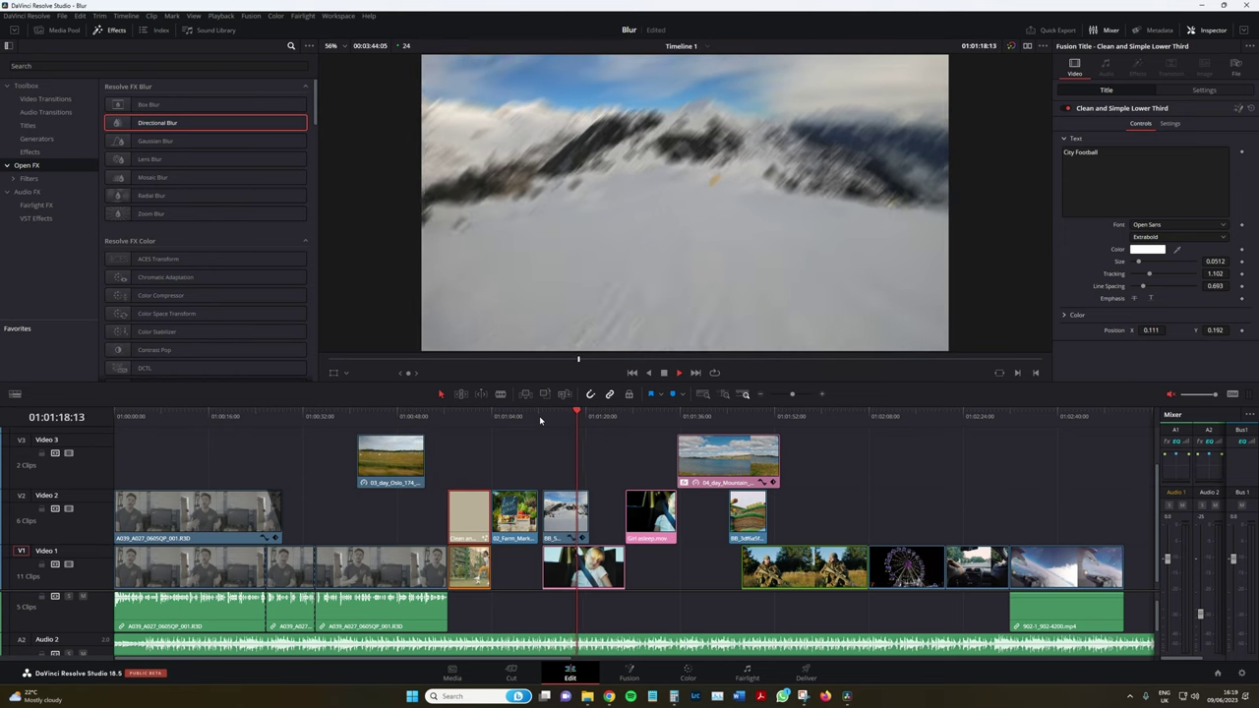
scroll(564, 459, up, 2)
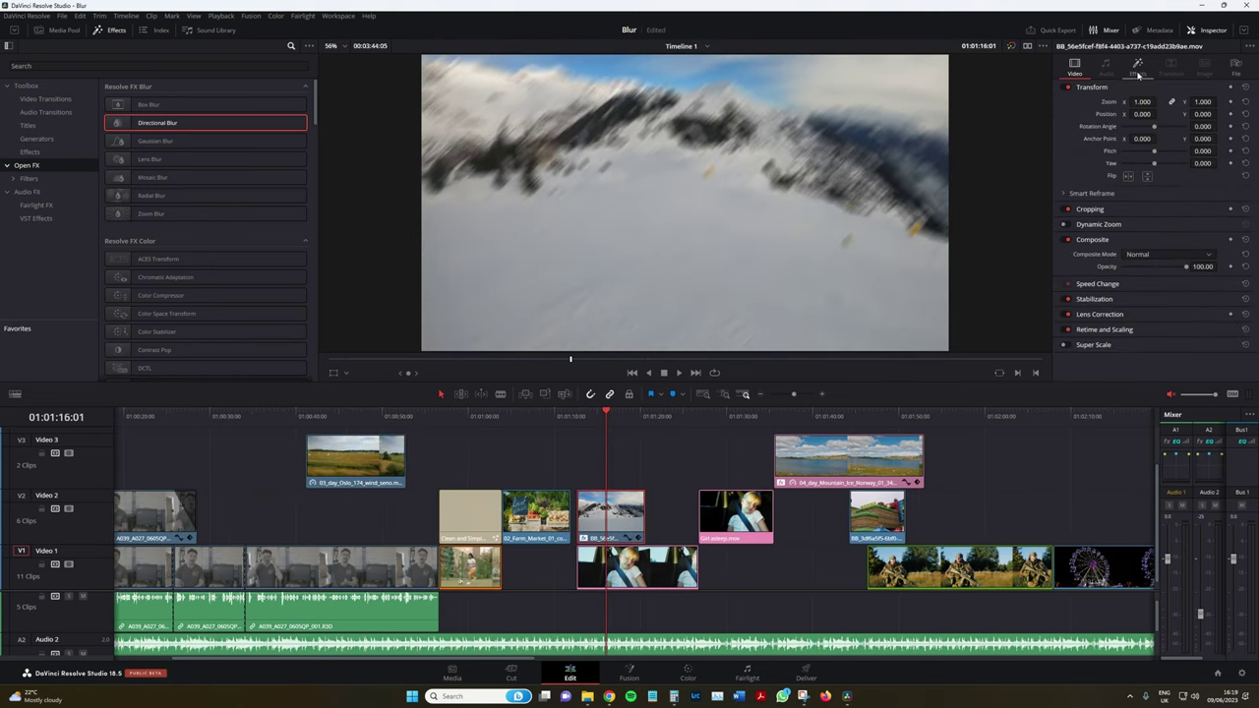
- Try a Blur Angle near -80 on the snow clip's Directional Blur, reset it, and delete it
click(1139, 69)
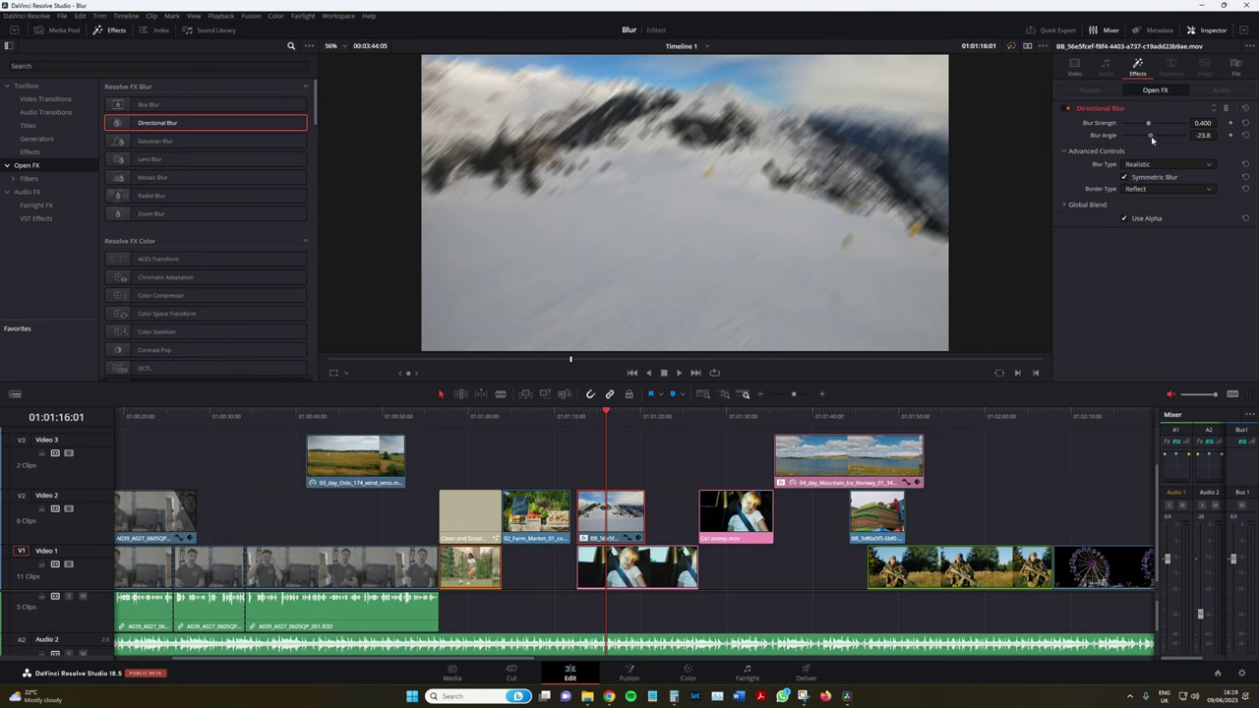
drag(1155, 138, 1142, 143)
key(space)
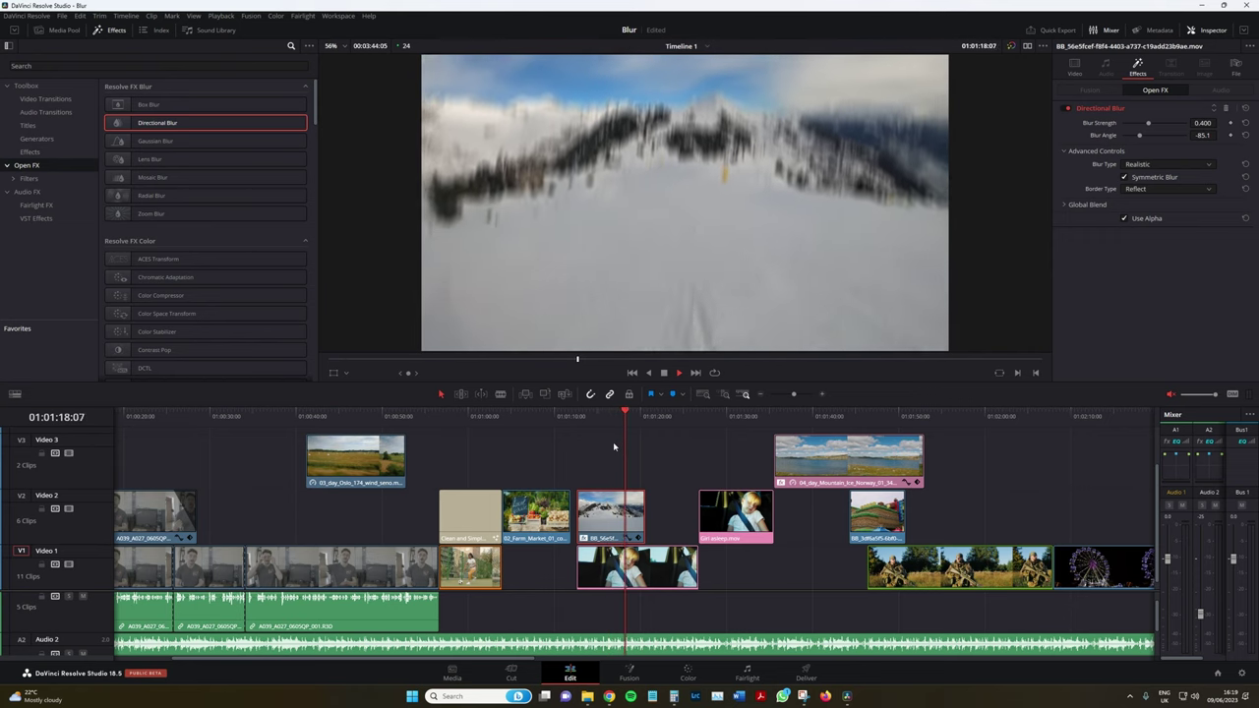
key(space)
click(1245, 109)
click(1225, 108)
click(685, 542)
- Delete the snowy clip from Video 2 and review playback from 01:01:13:03
key(Delete)
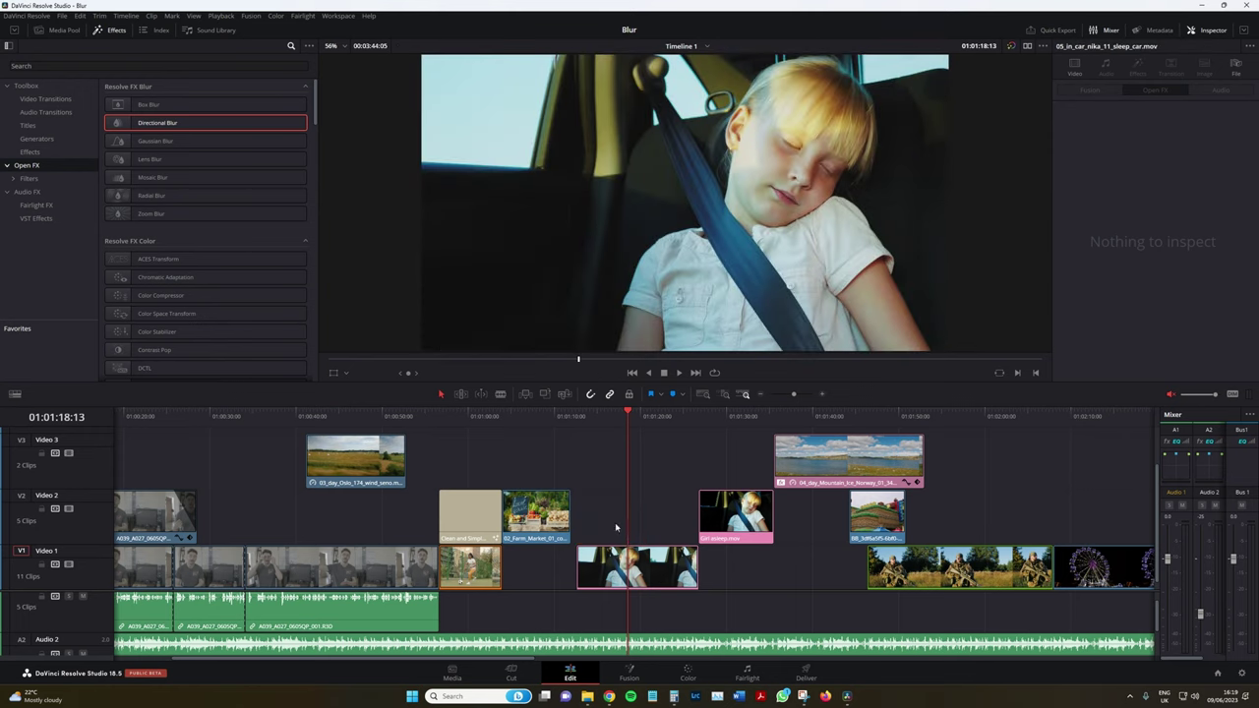
click(584, 421)
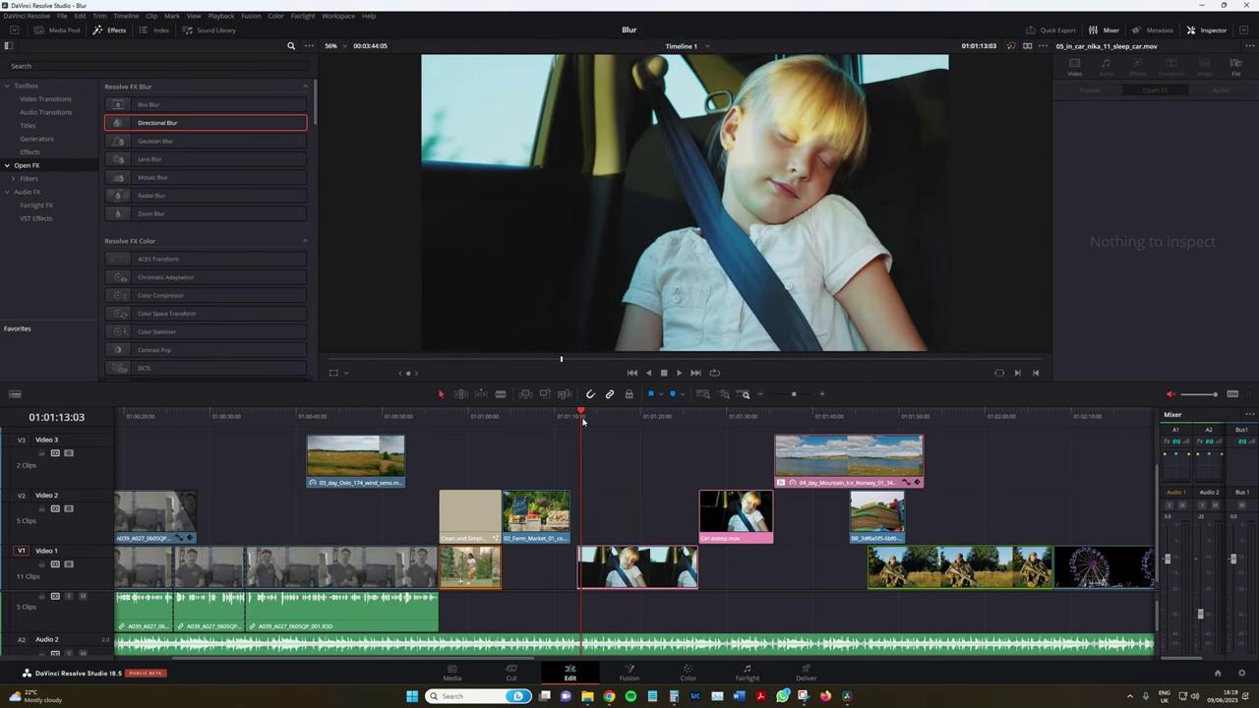
key(space)
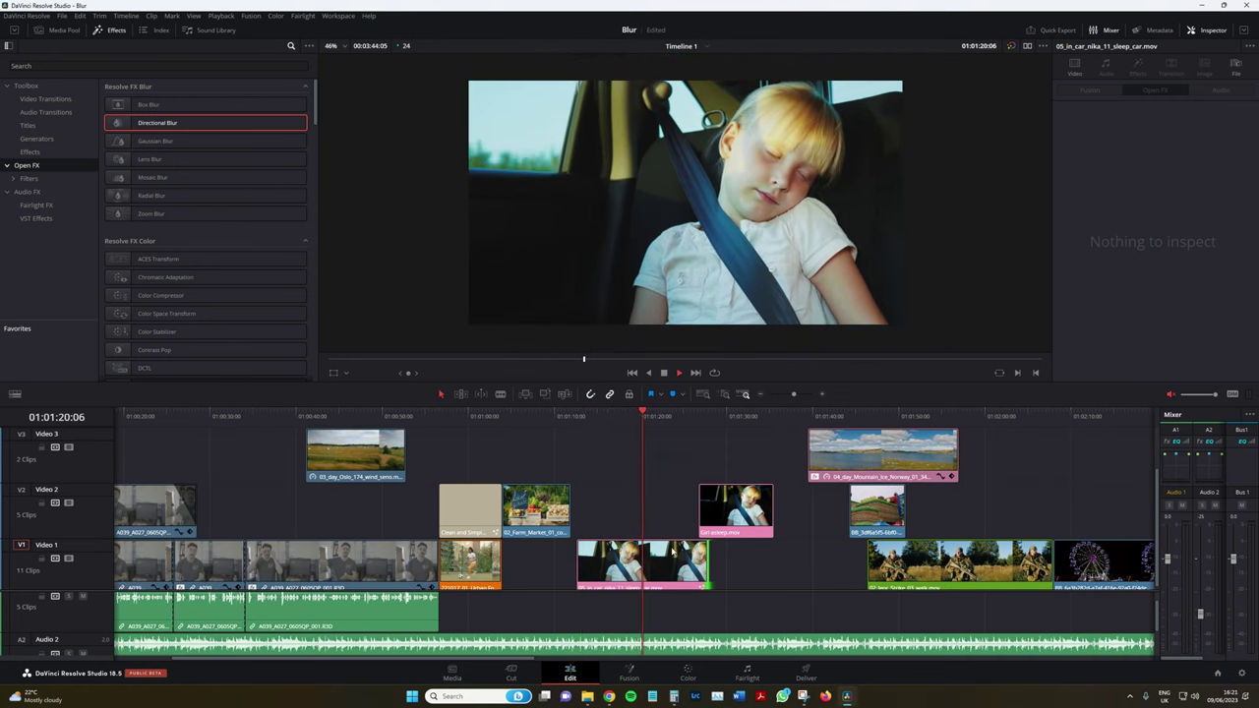
key(space)
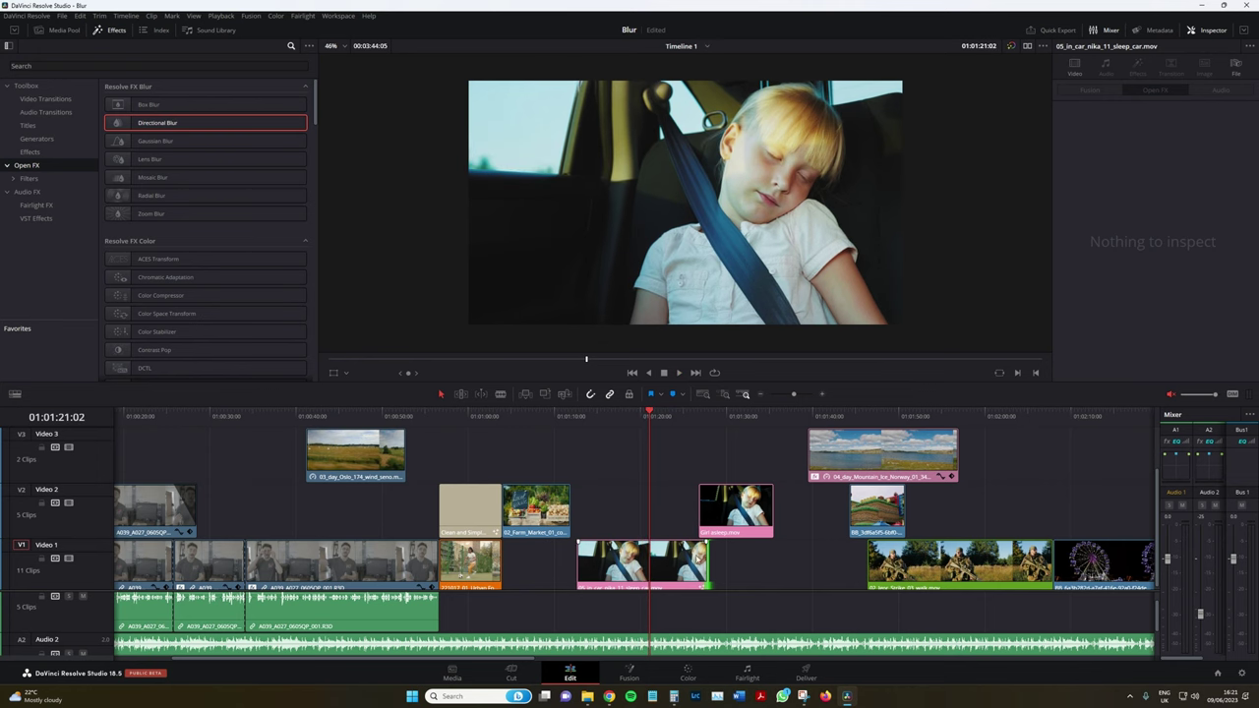
click(607, 411)
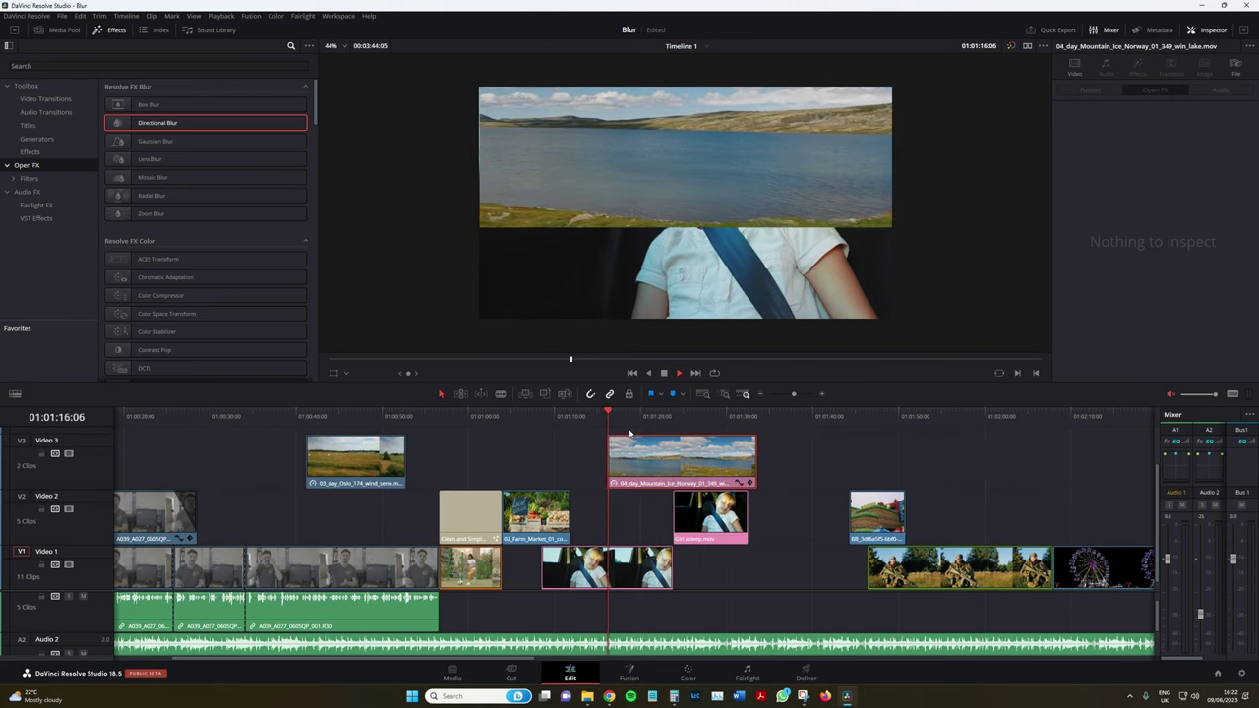
- Move the Norway lake clip from Video 3 down onto Video 1 right after the car clip
scroll(604, 248, down, 1)
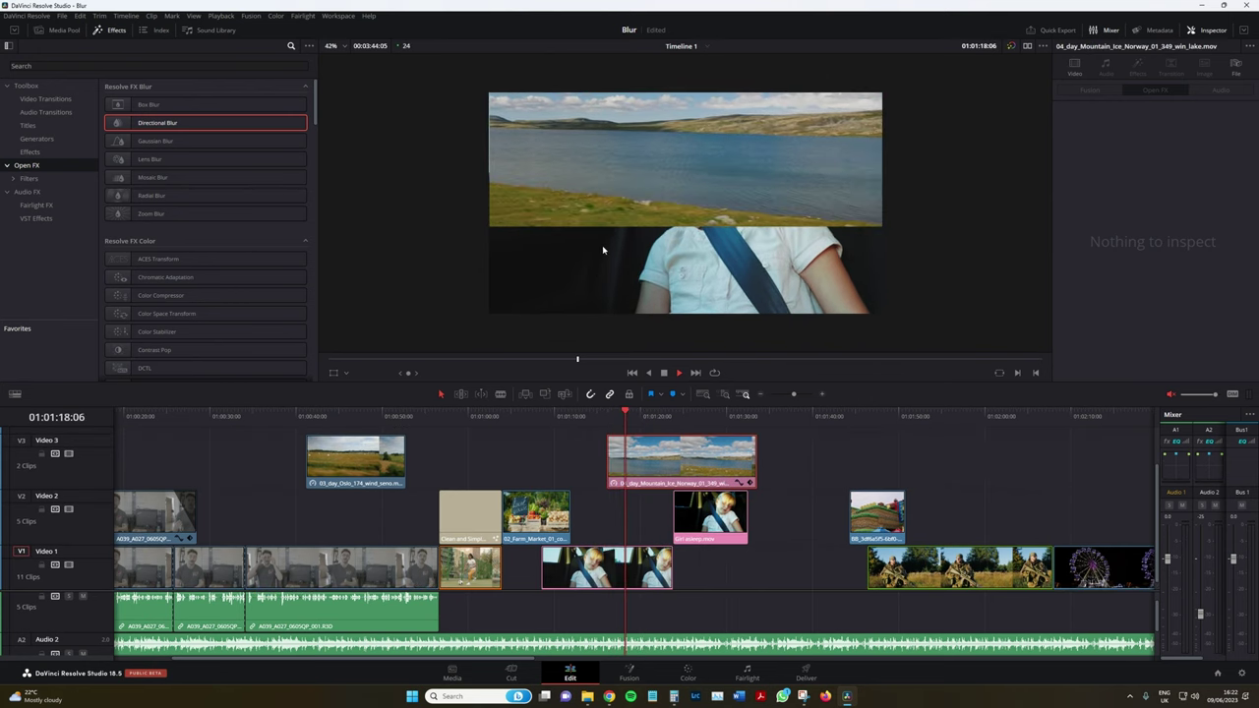
drag(665, 466, 826, 466)
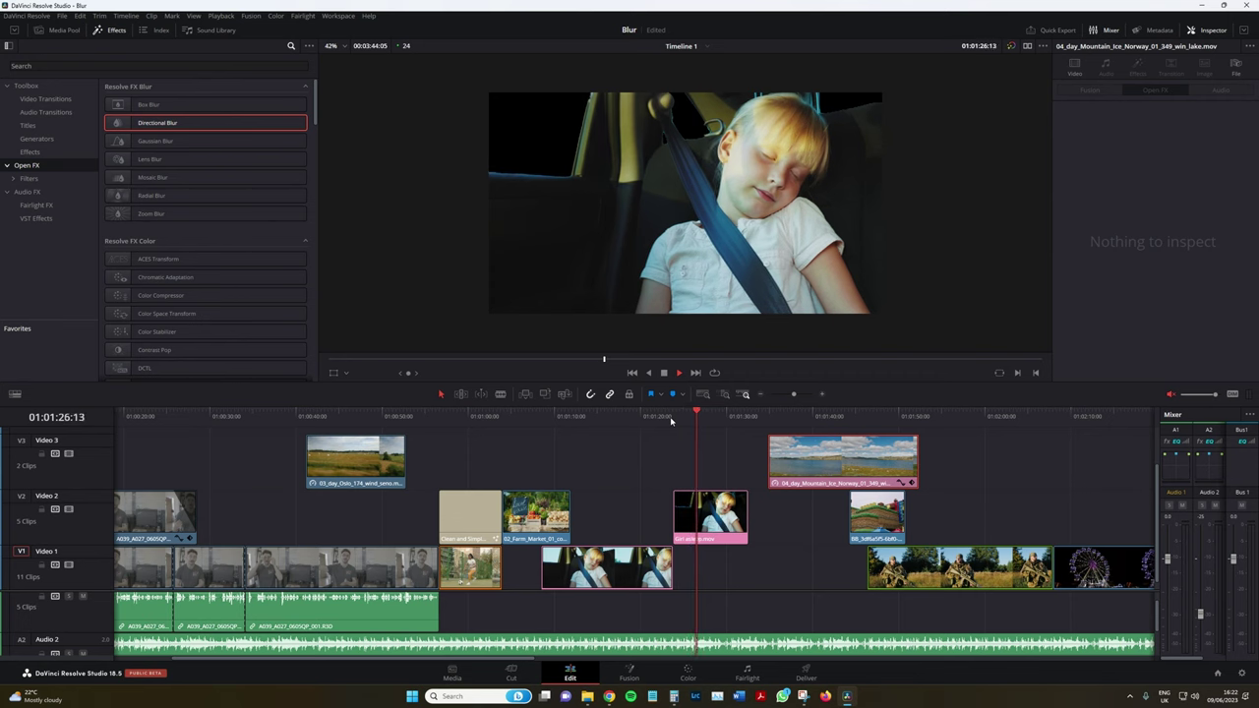
scroll(721, 528, down, 1)
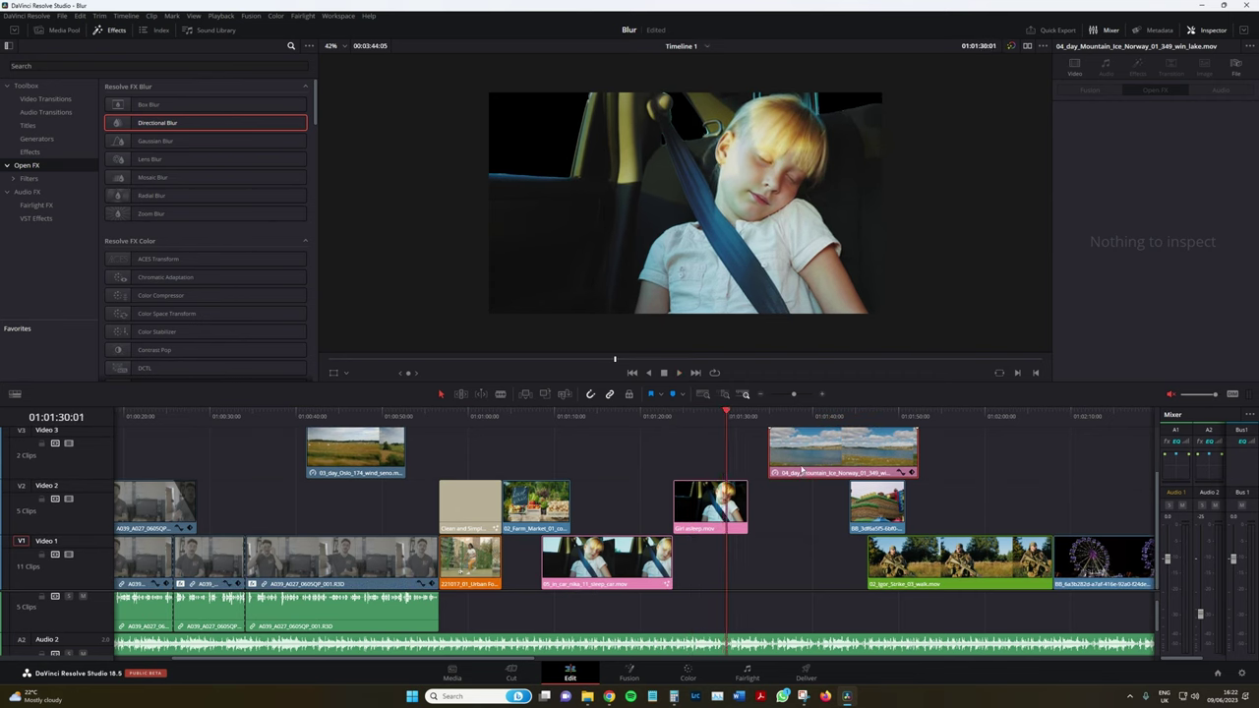
drag(801, 472, 707, 584)
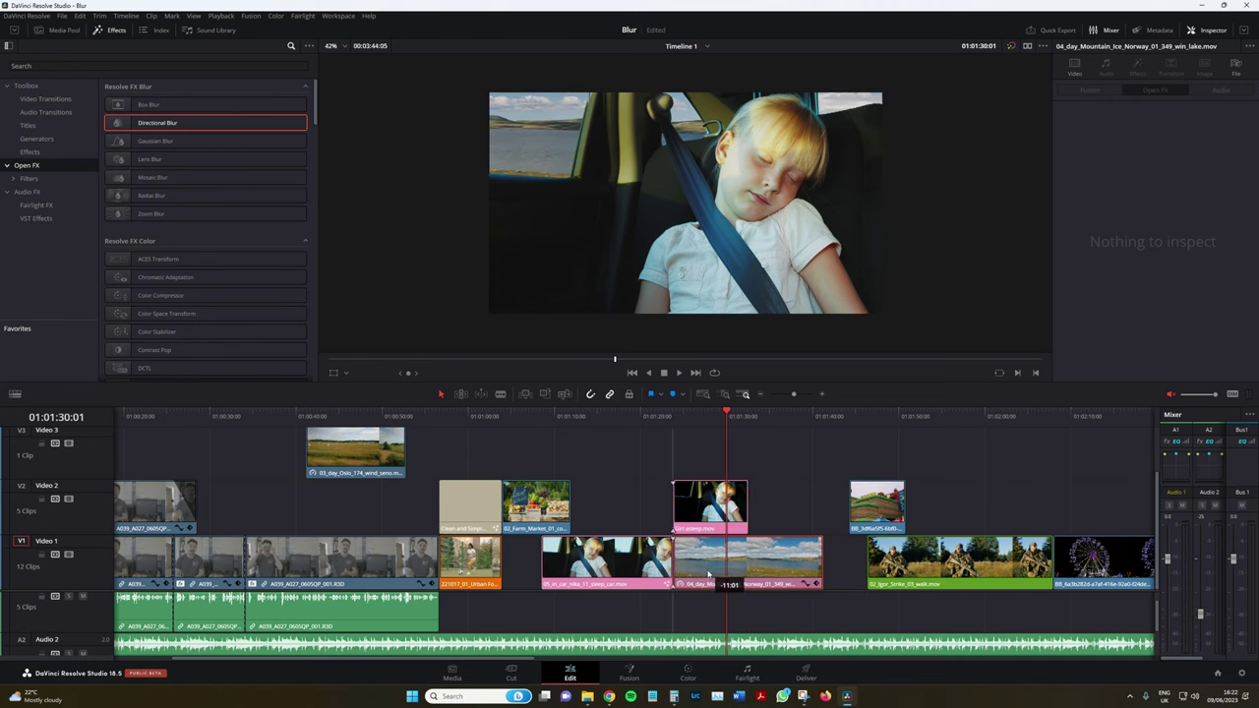
click(676, 416)
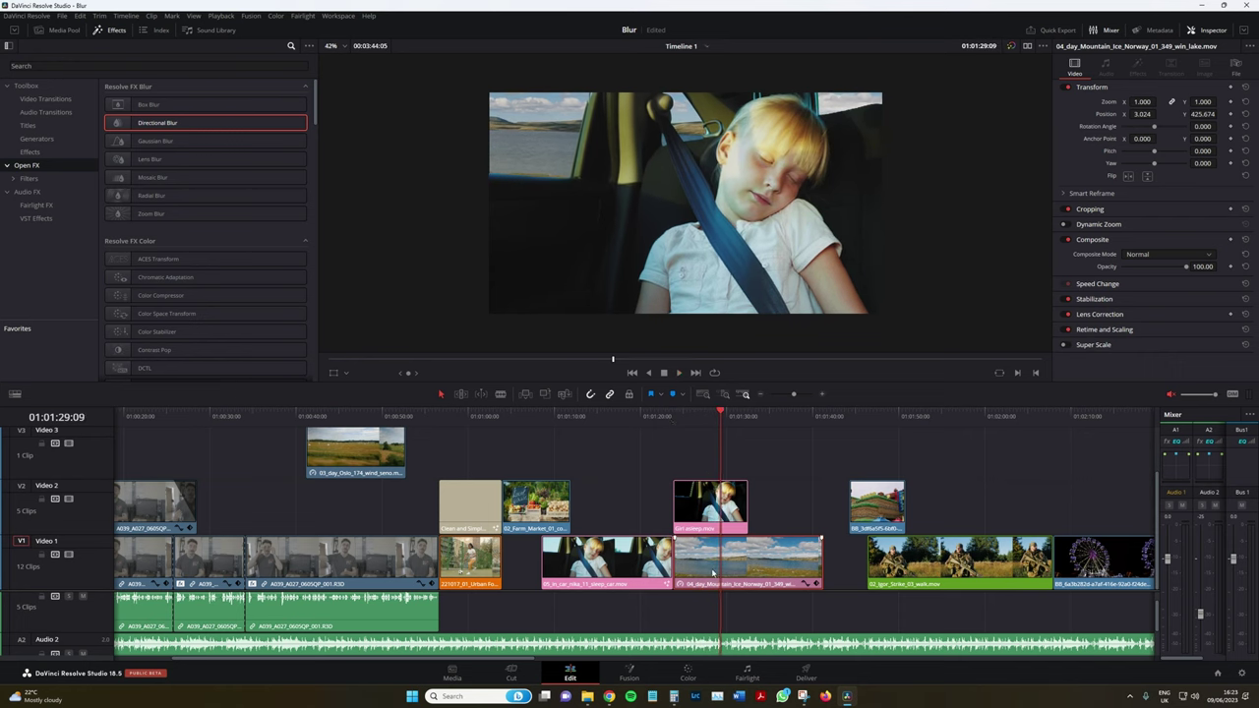
key(space)
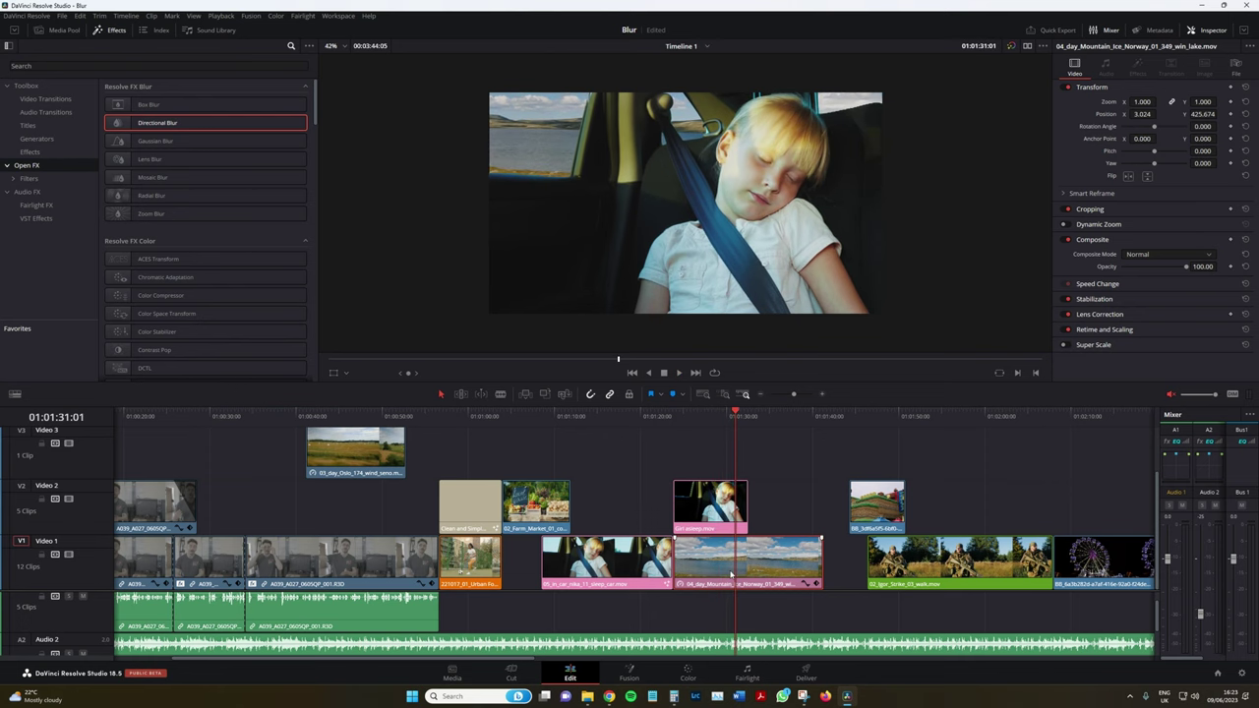
- Change the Norway lake clip's speed to 200%, play it back, and set the viewer zoom to Fit
key(ctrl+r)
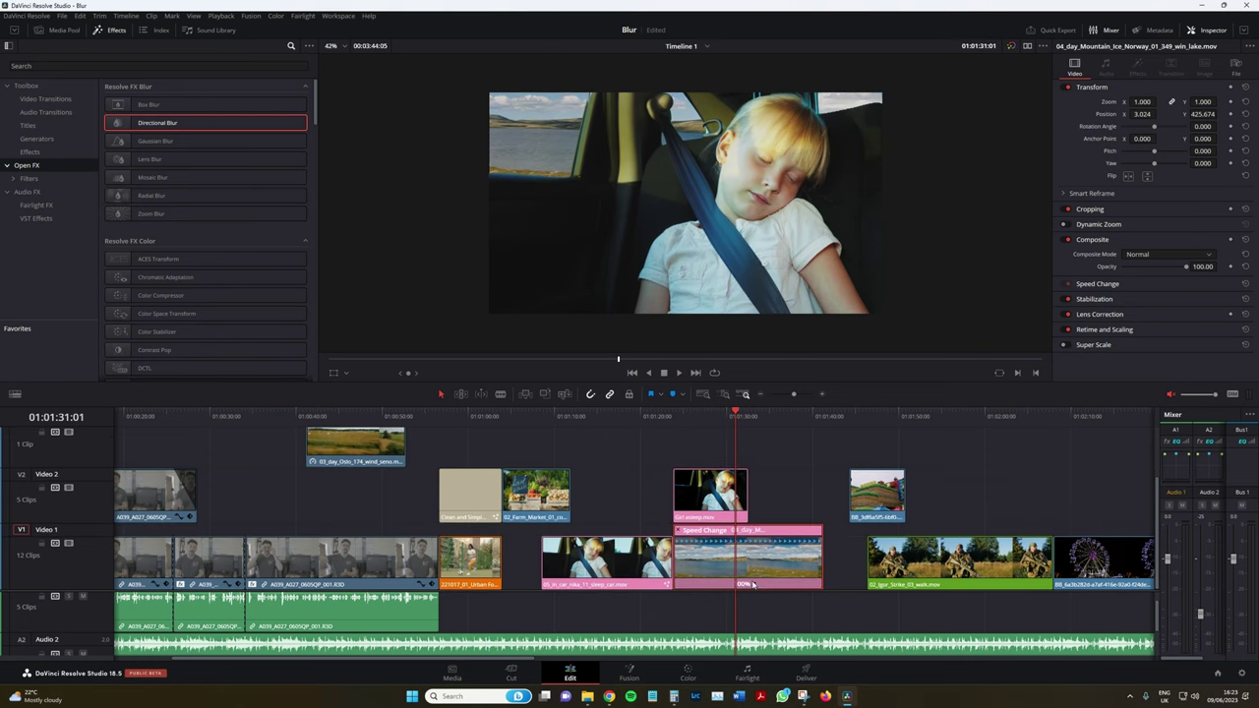
click(753, 585)
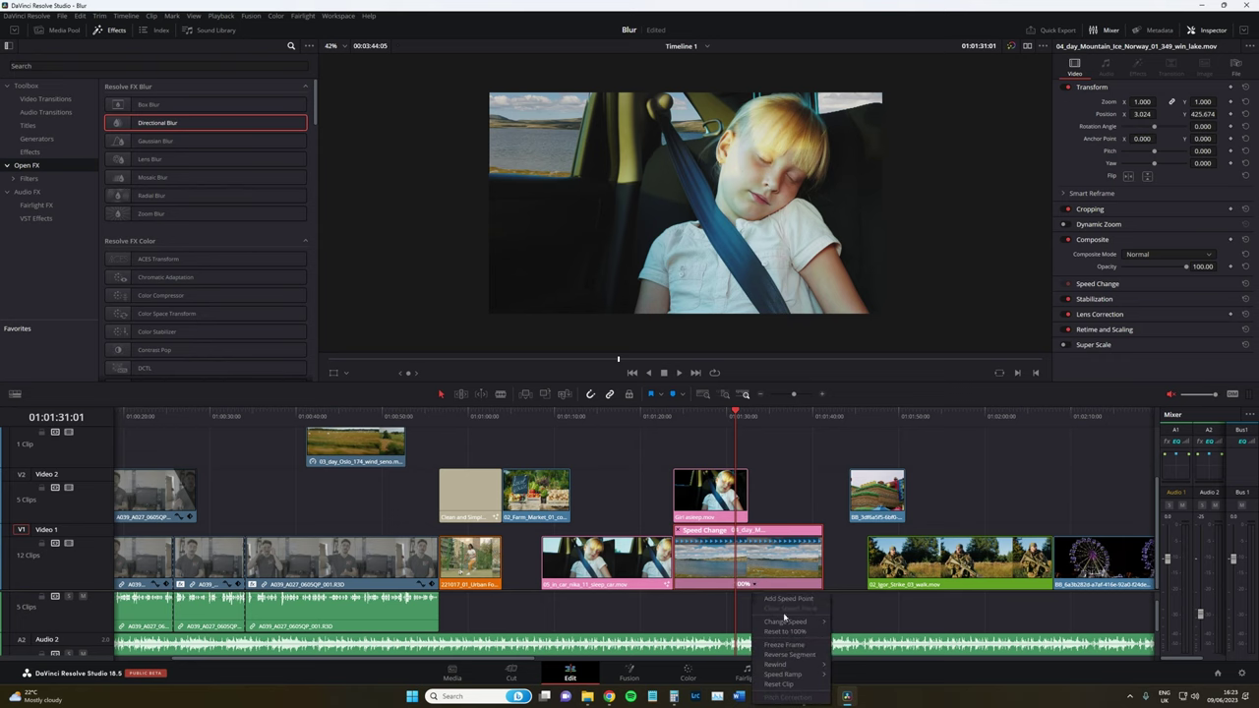
mouse_move(787, 624)
click(875, 686)
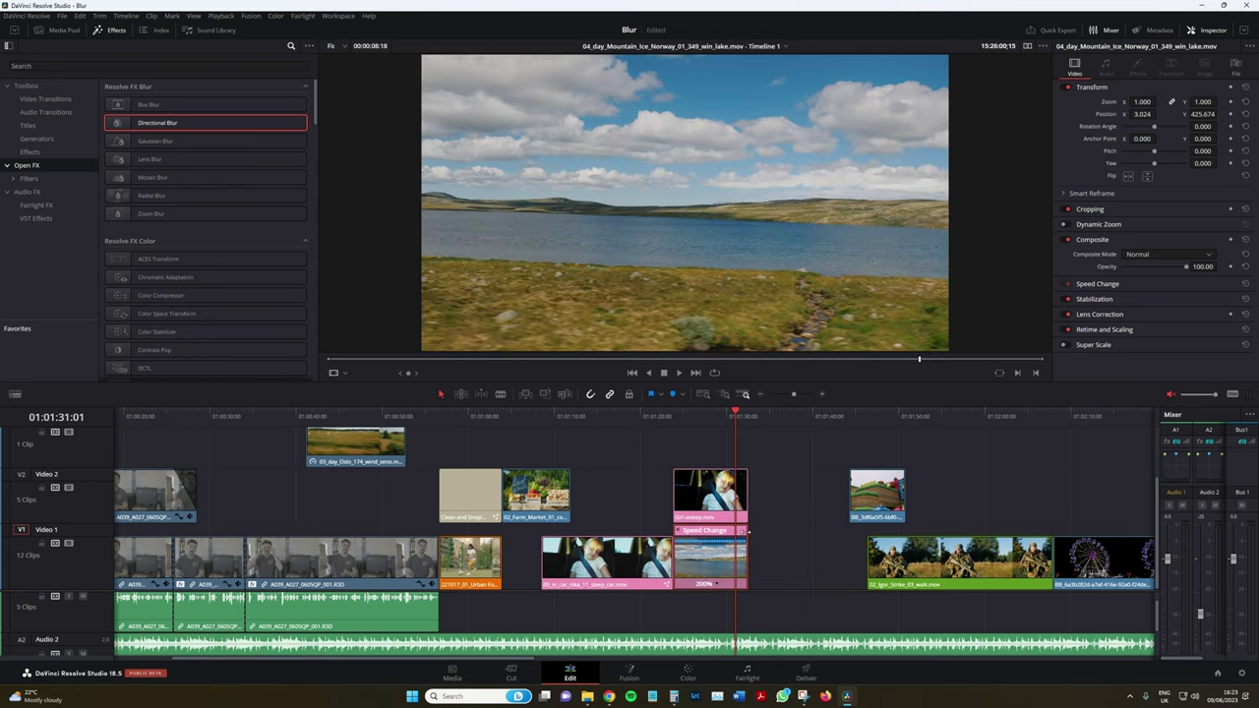
key(ctrl+r)
click(676, 414)
key(space)
click(337, 54)
click(343, 62)
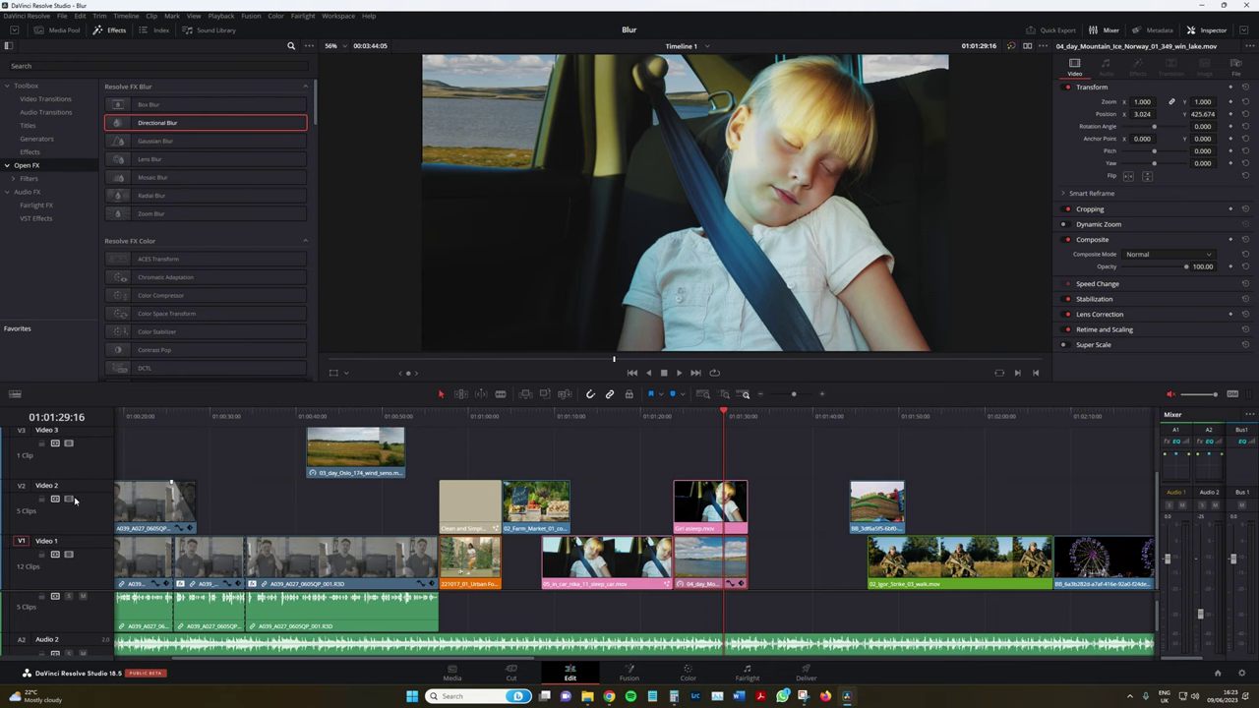
- Disable the Girl asleep clip and move the lake clip down to fill the frame
click(691, 509)
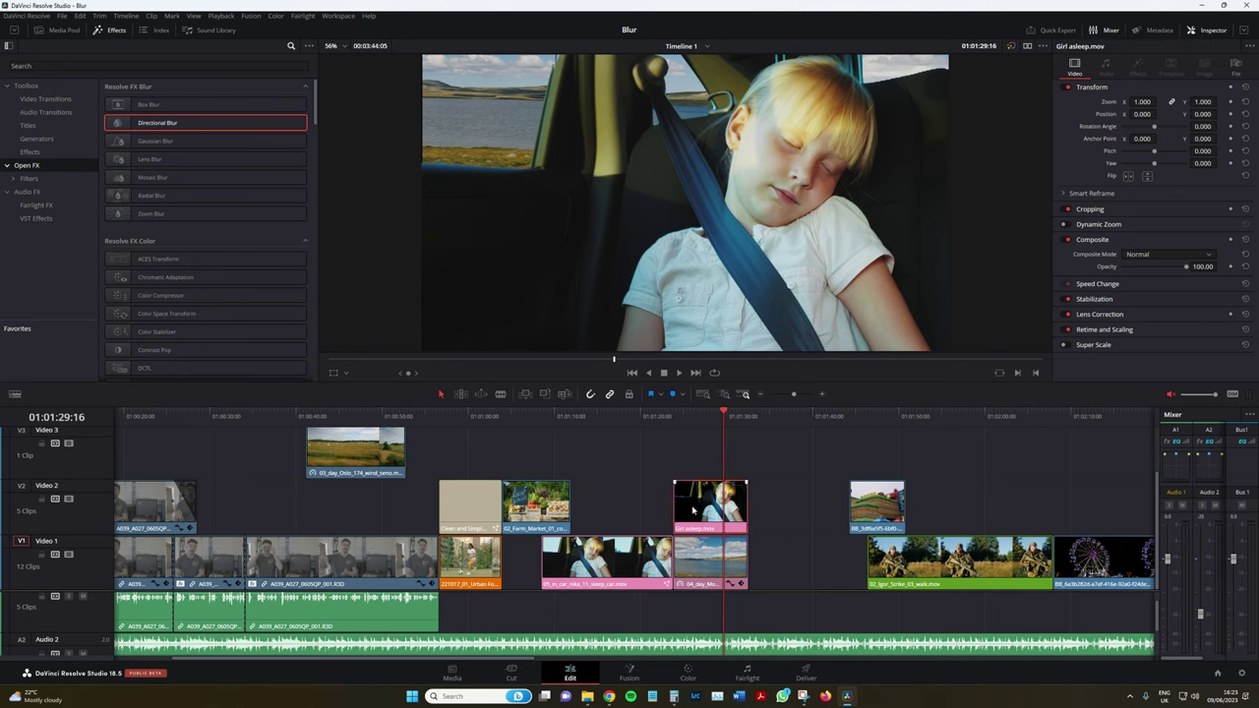
key(d)
scroll(613, 280, down, 1)
click(335, 373)
drag(512, 203, 509, 313)
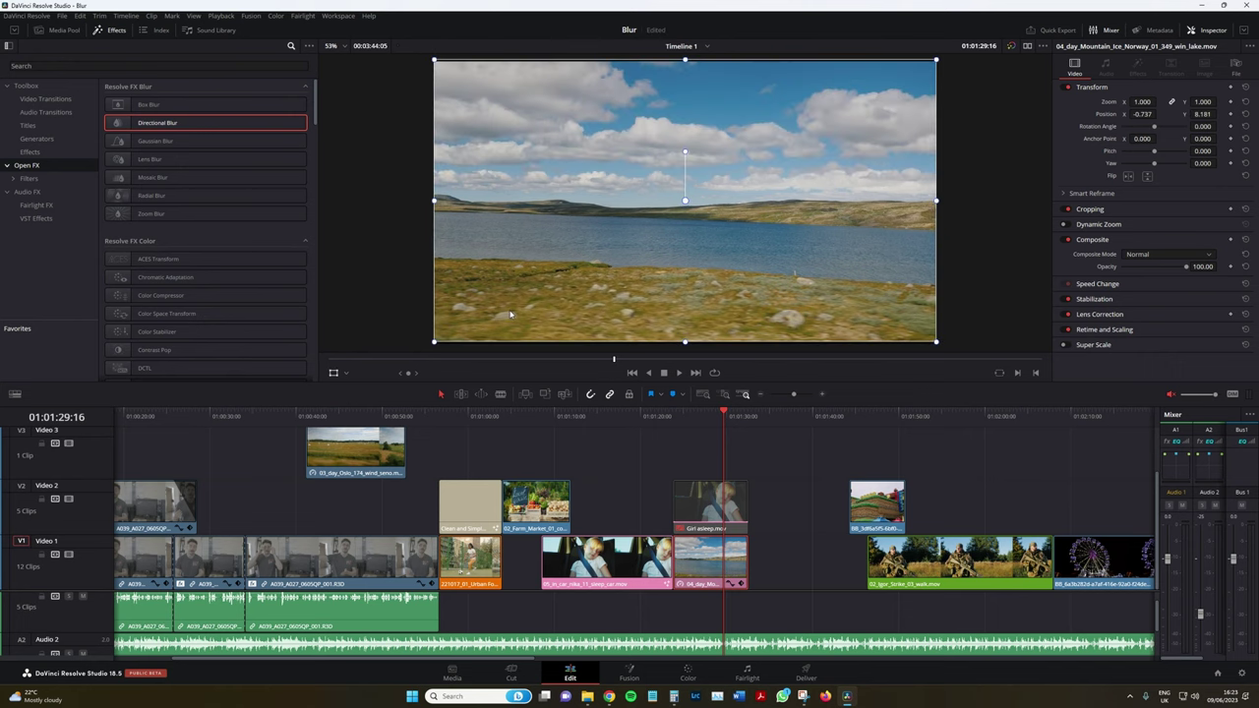
- Play back the lake clip and return the playhead to replay it
scroll(556, 264, up, 4)
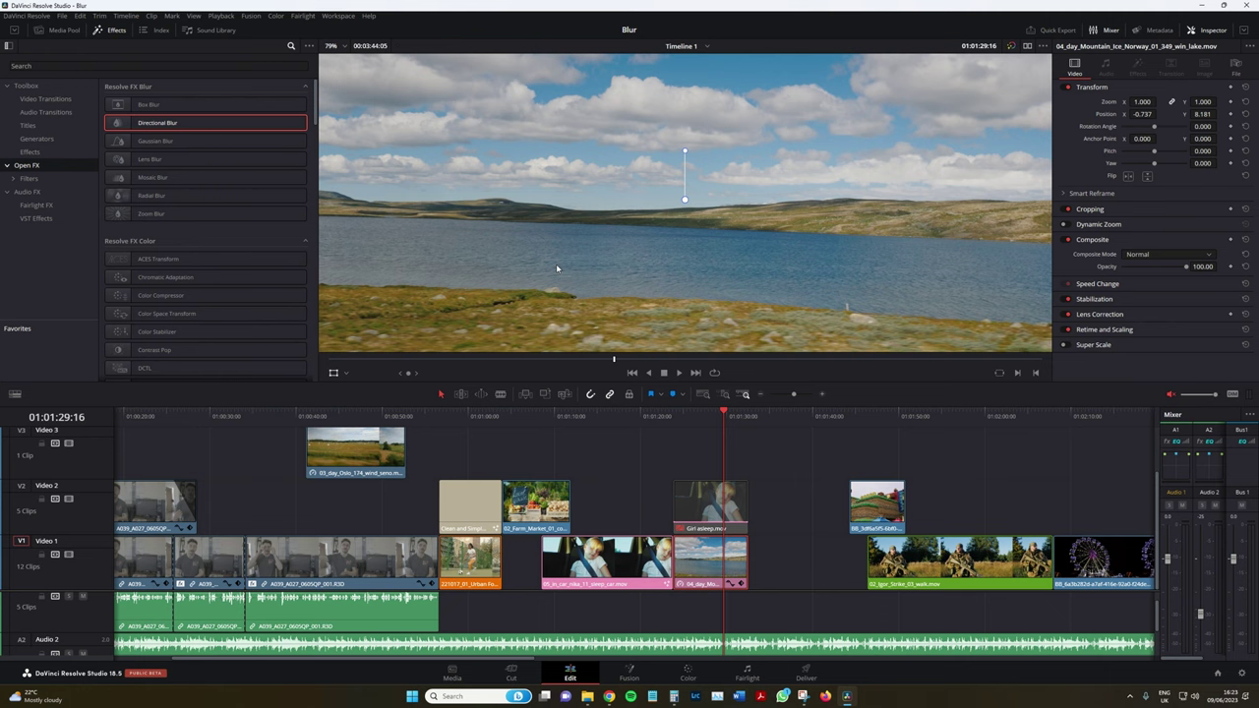
scroll(556, 264, up, 4)
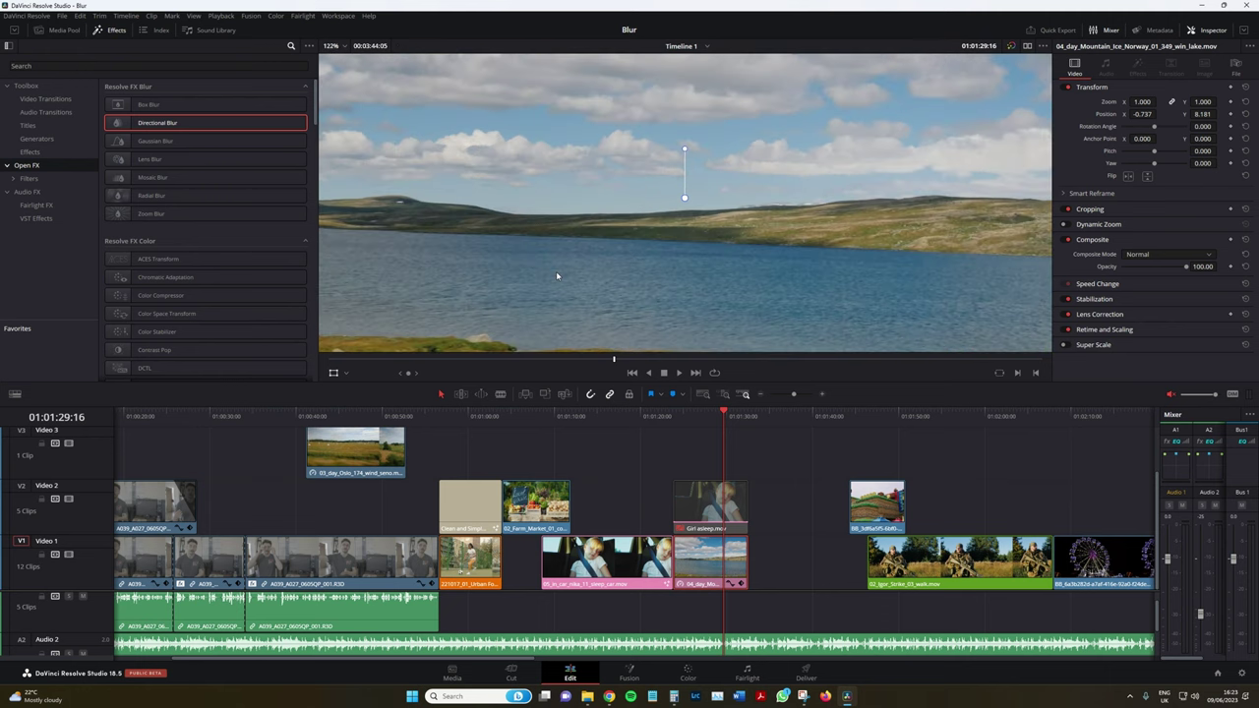
key(space)
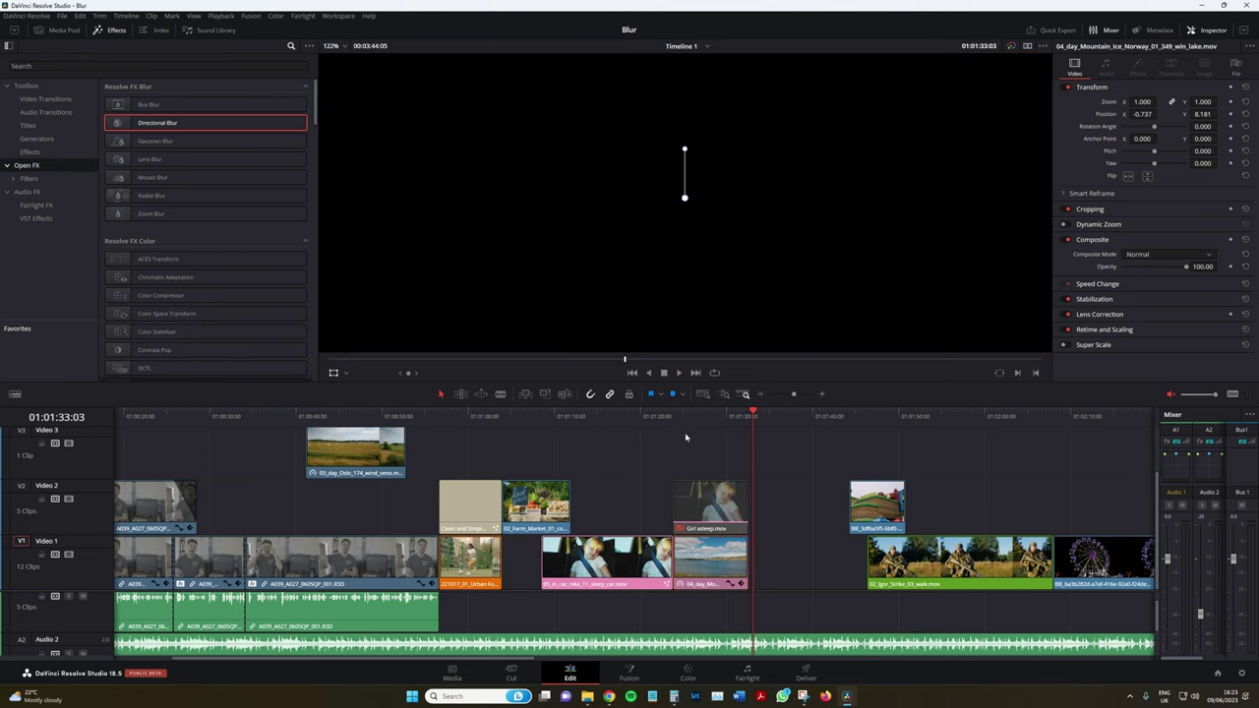
click(668, 437)
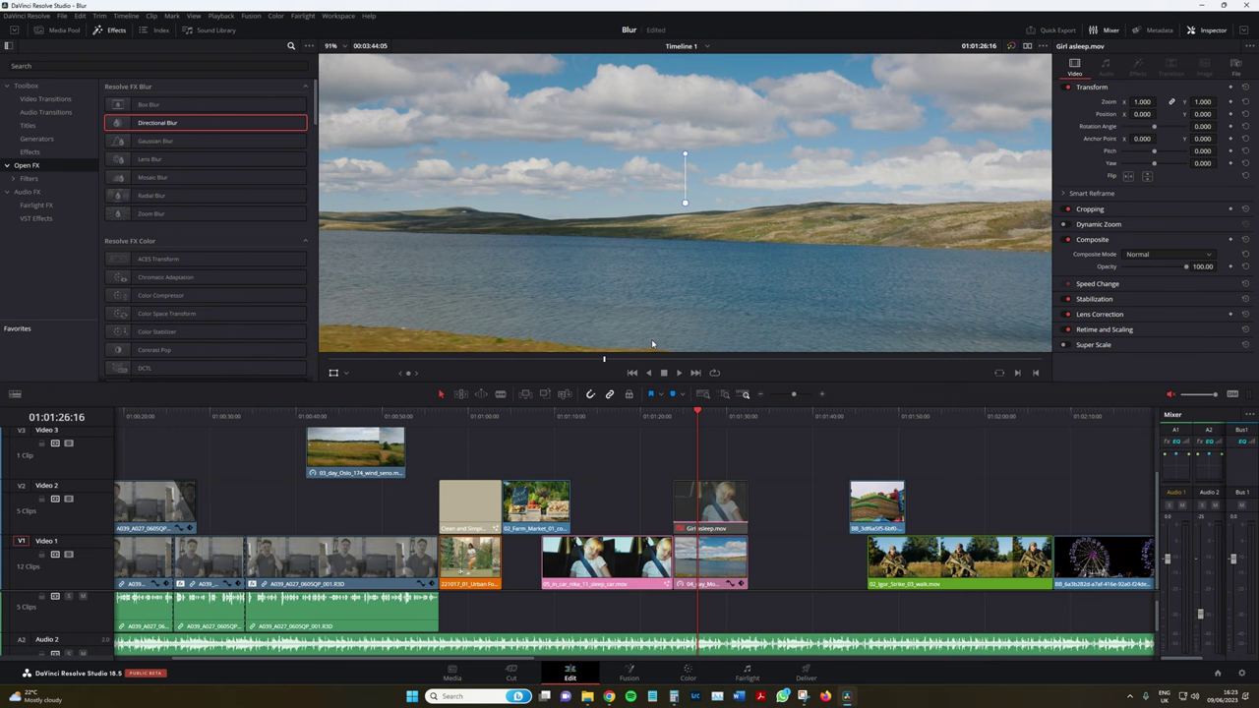
- Jump to the field clip at 01:00:42:21 and play it to check the Directional Blur
click(322, 416)
scroll(567, 237, up, 4)
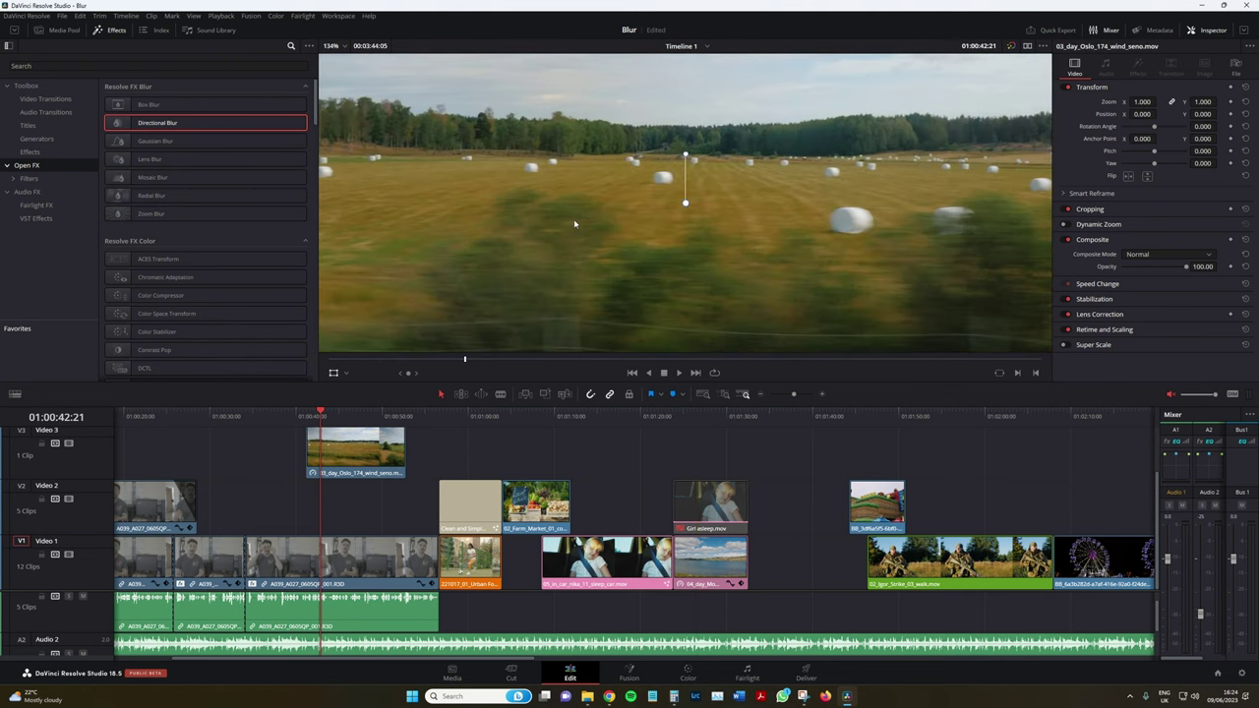
key(space)
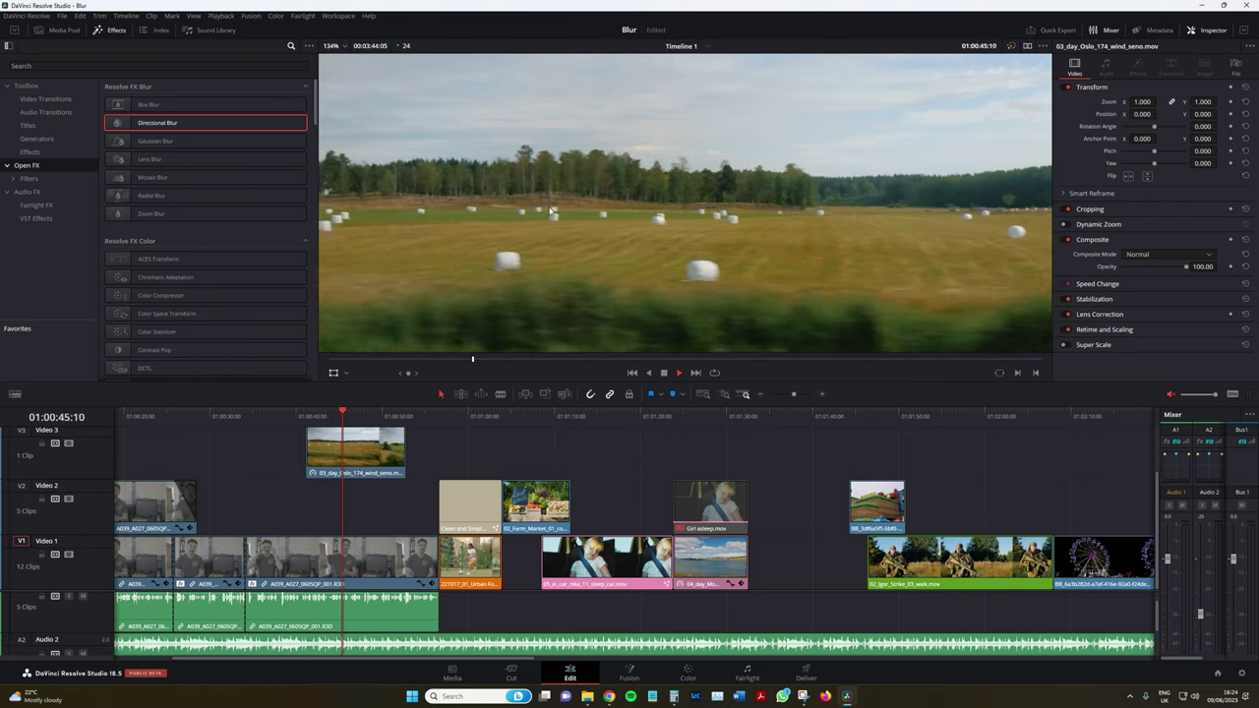
scroll(541, 256, up, 6)
key(space)
key(space)
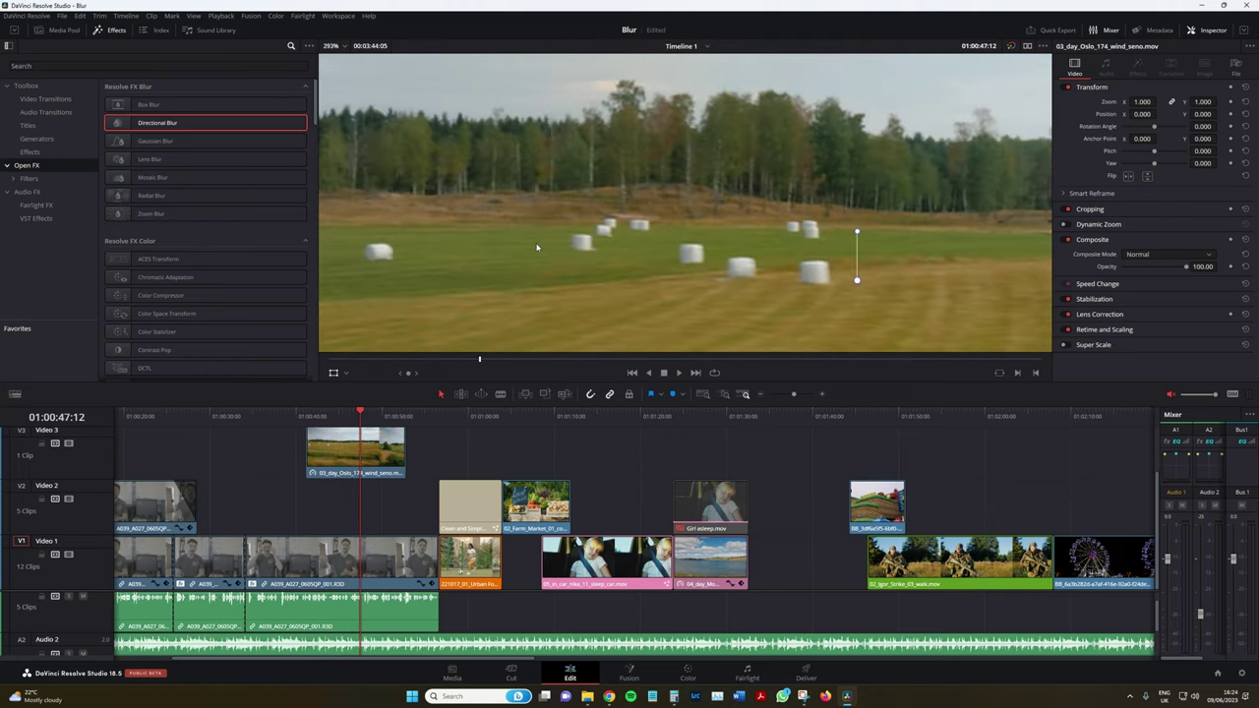
- Pause and resume the field clip to inspect its blurred frames
scroll(536, 251, down, 4)
scroll(536, 251, down, 1)
key(space)
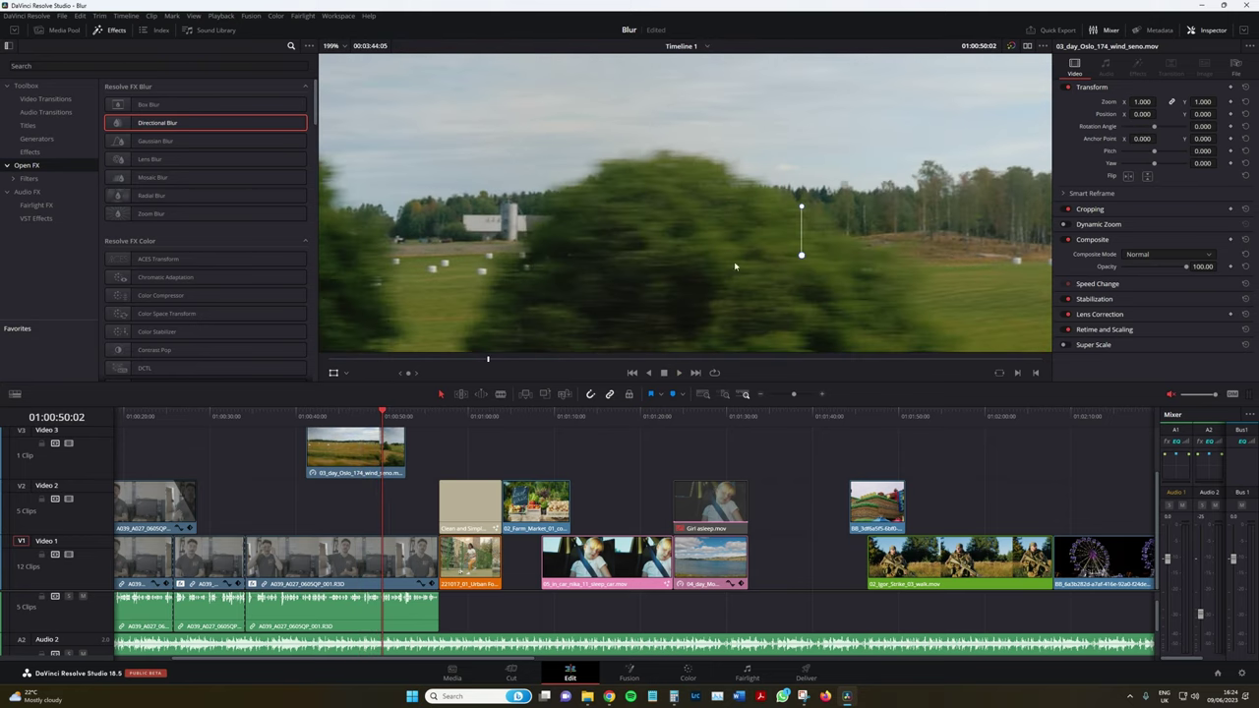
scroll(614, 275, down, 3)
key(space)
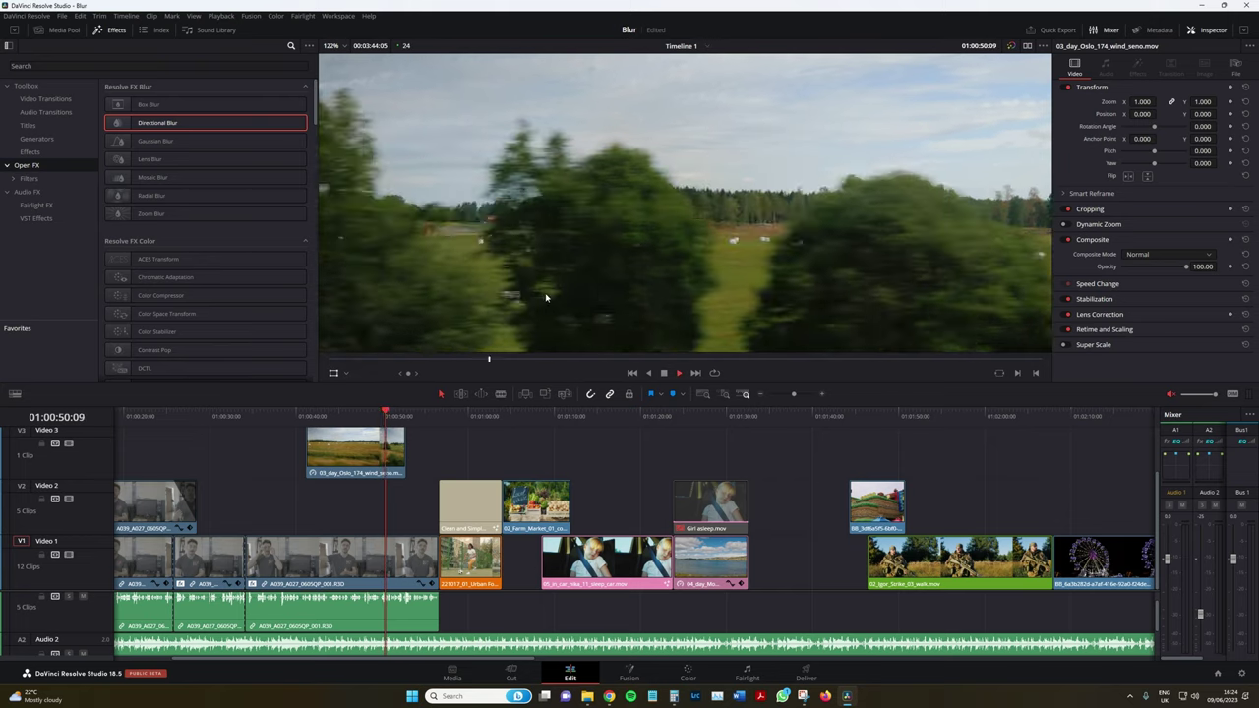
scroll(443, 231, up, 2)
key(space)
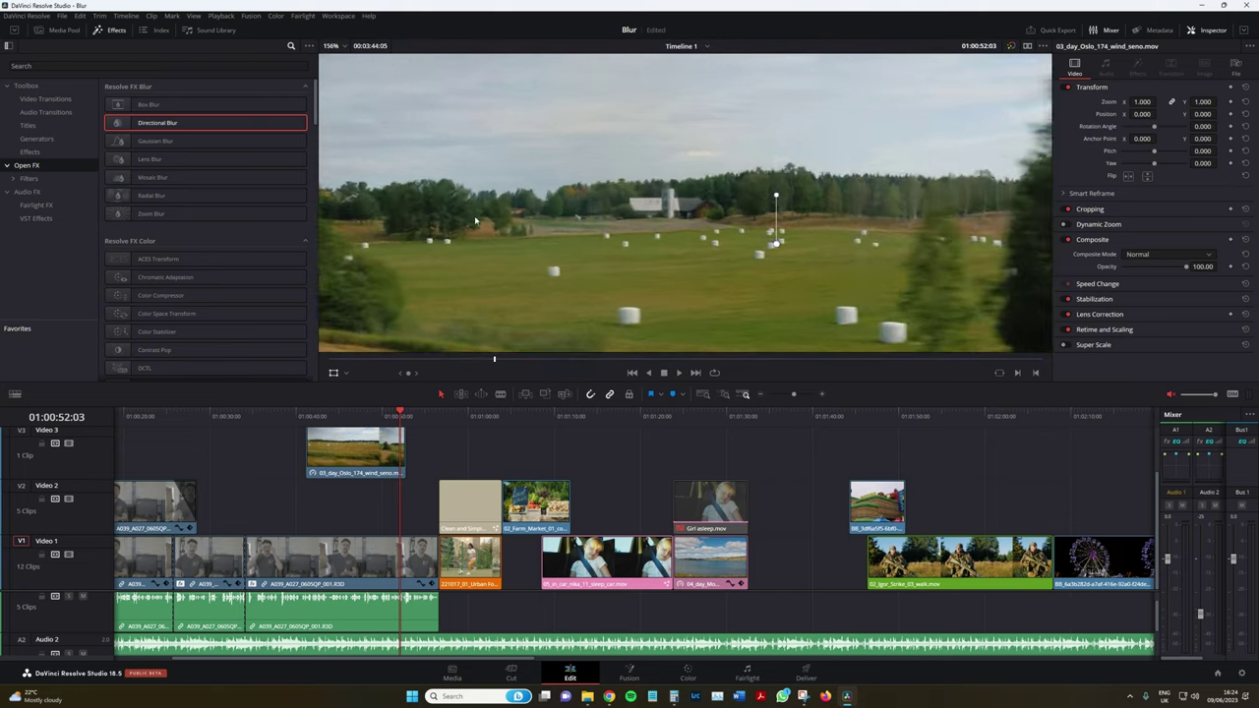
scroll(470, 252, down, 1)
- Jump to the Girl asleep section and play the lake shot
click(697, 419)
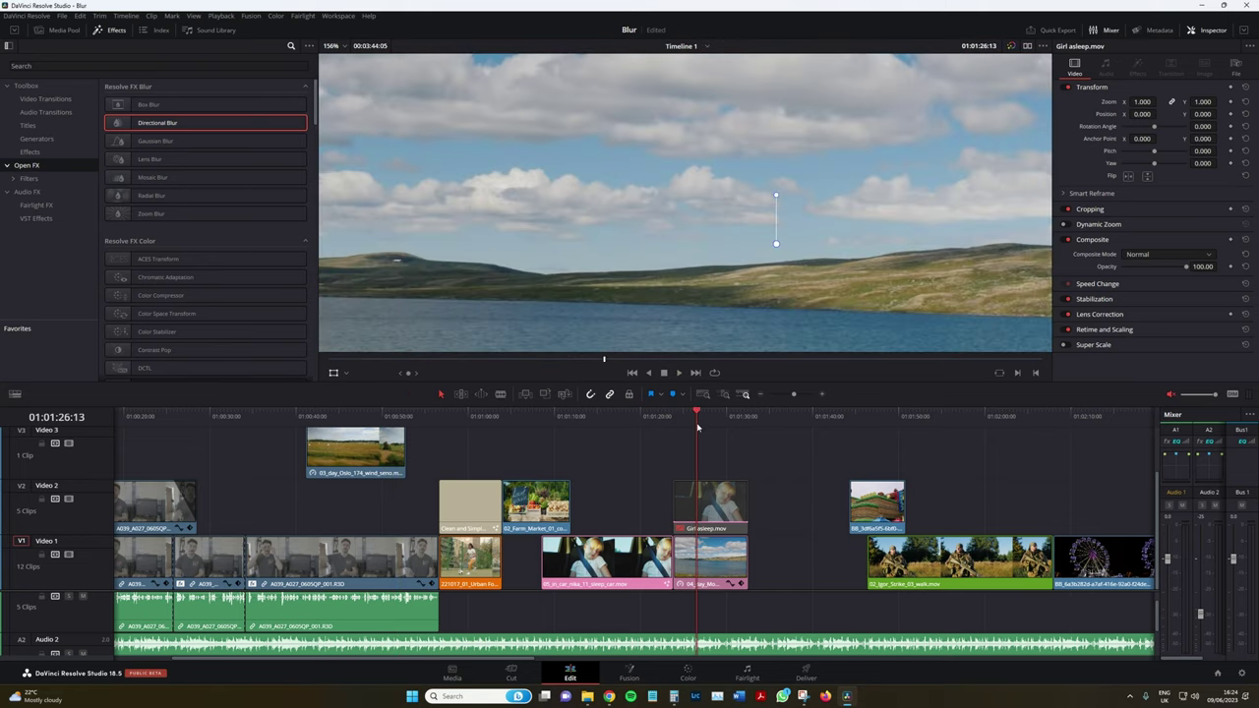
key(space)
scroll(610, 300, down, 4)
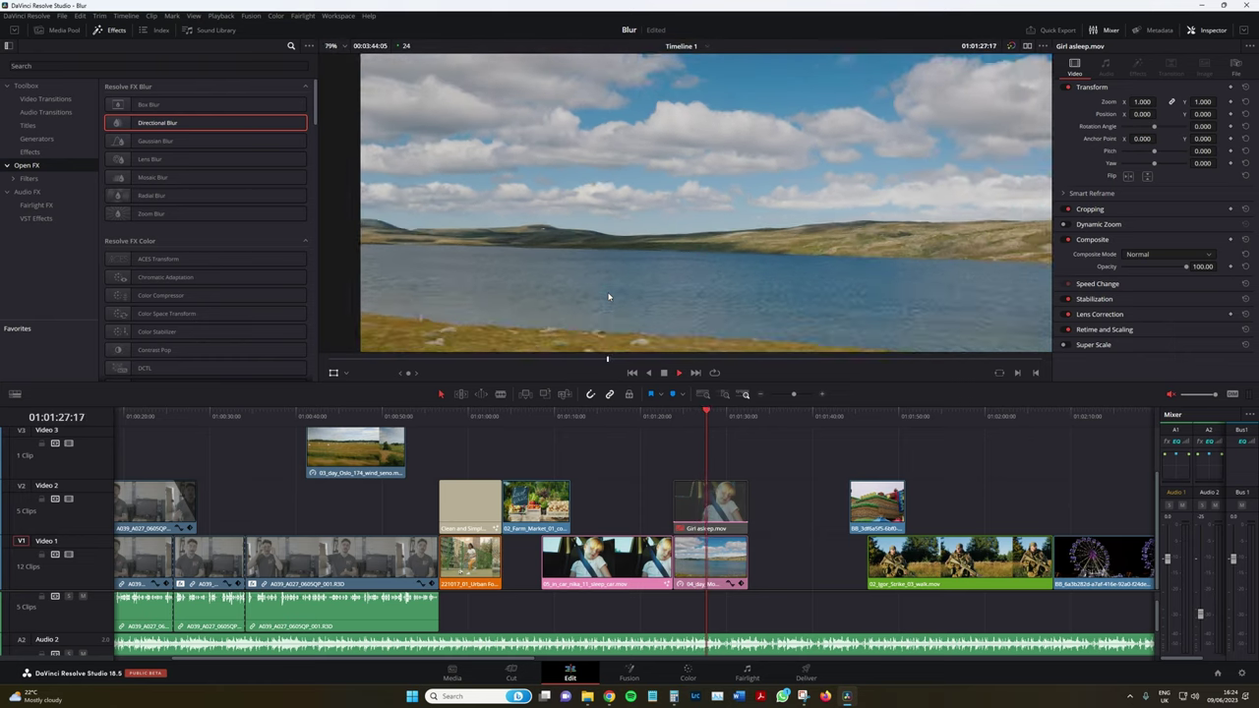
- Select the lake clip under the Girl asleep clip and move it higher in the frame
key(space)
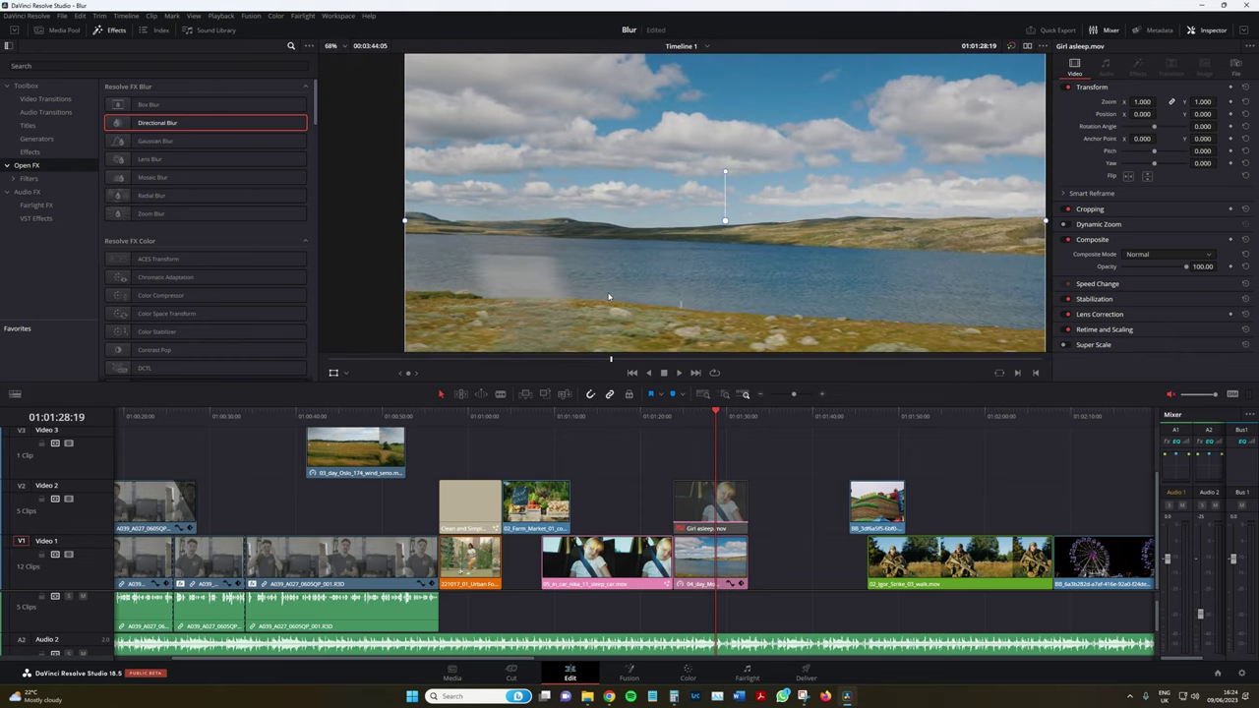
click(698, 522)
key(Up)
scroll(655, 335, down, 3)
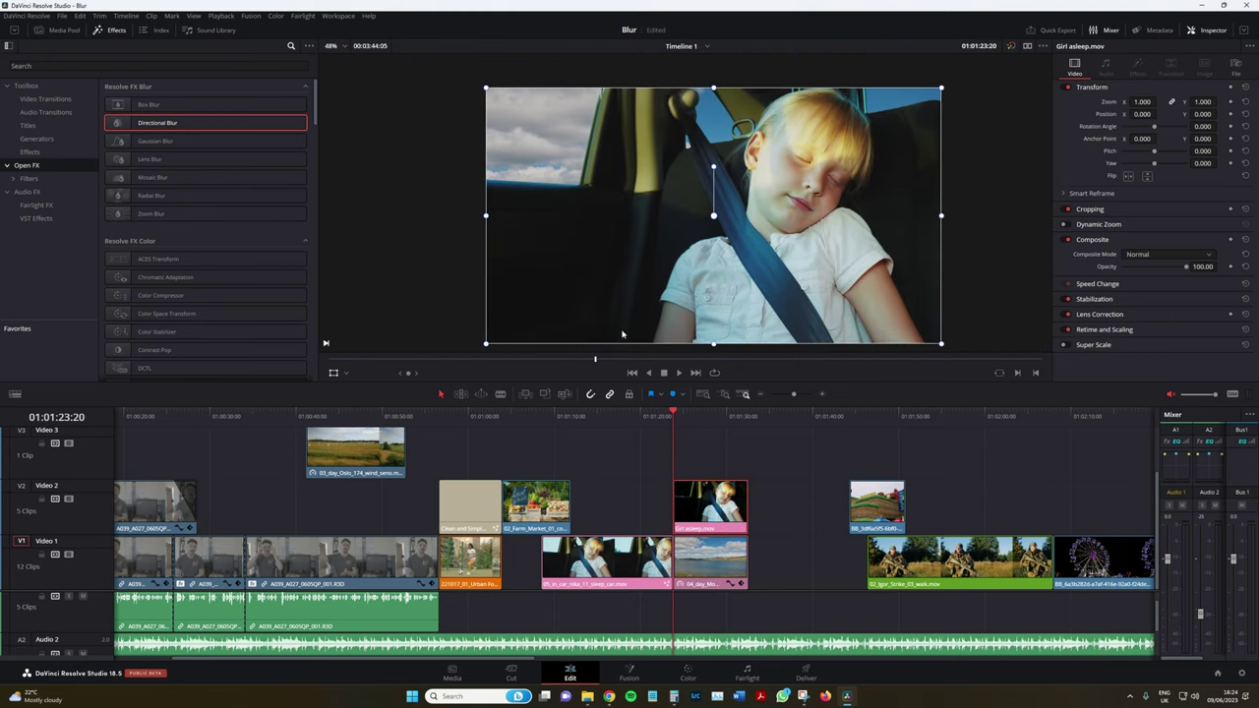
click(701, 561)
drag(631, 244, 632, 149)
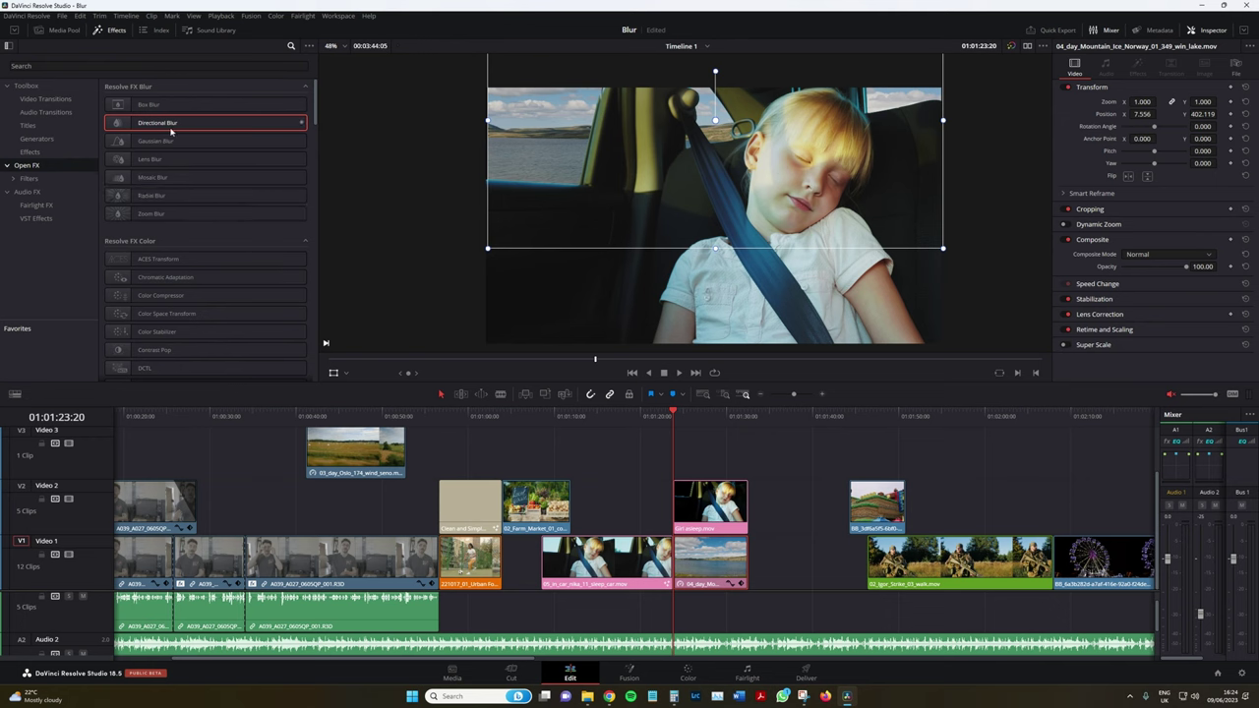
- Apply Directional Blur to the lake clip with Blur Angle 0.0 and preview the result
drag(689, 572, 692, 568)
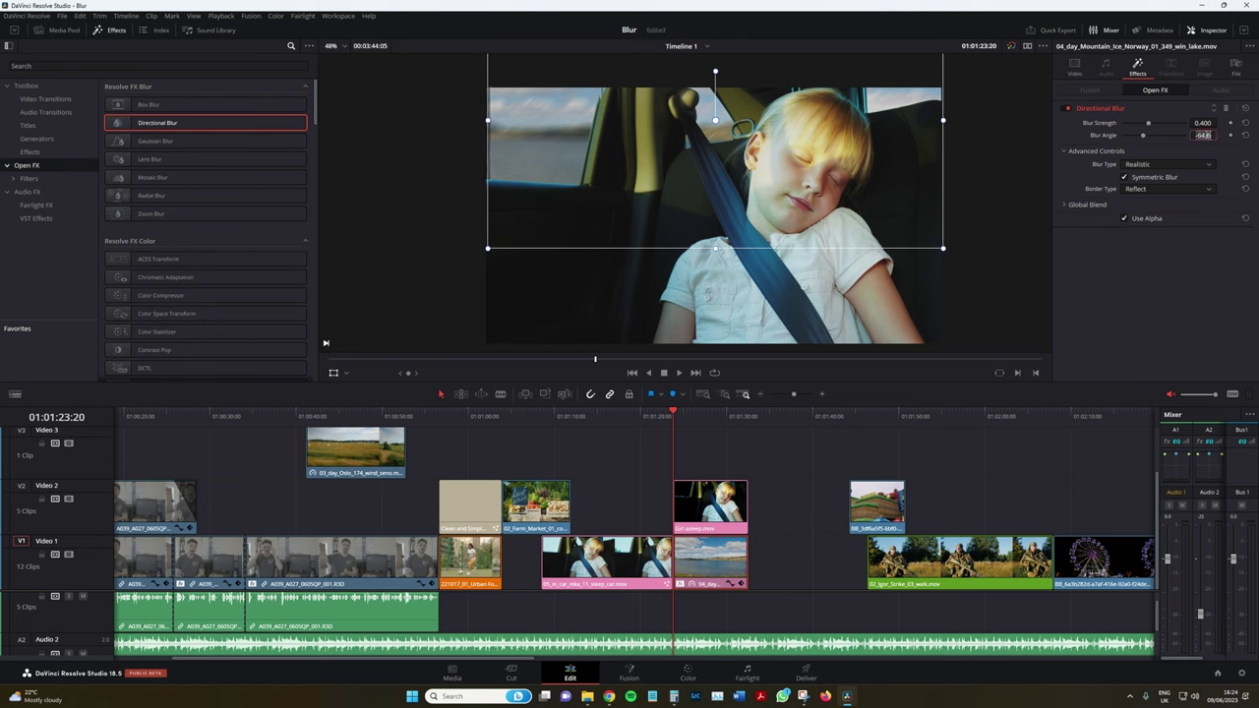
drag(1203, 134, 1205, 135)
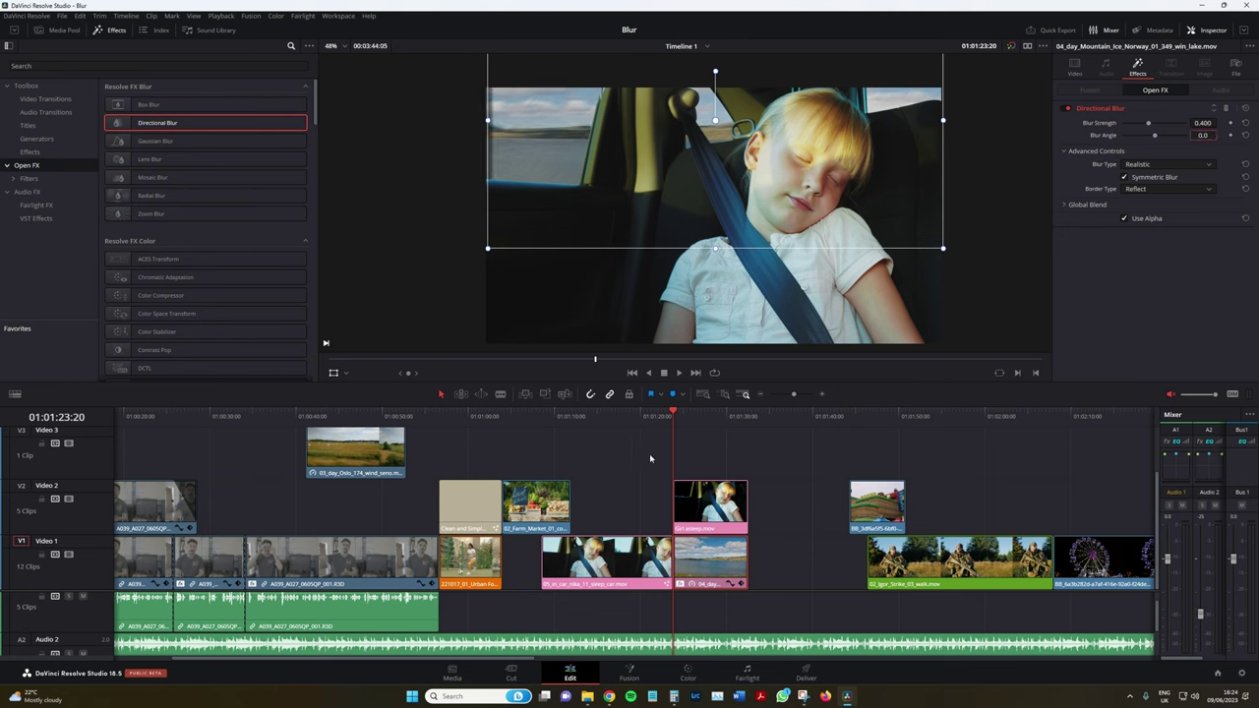
key(space)
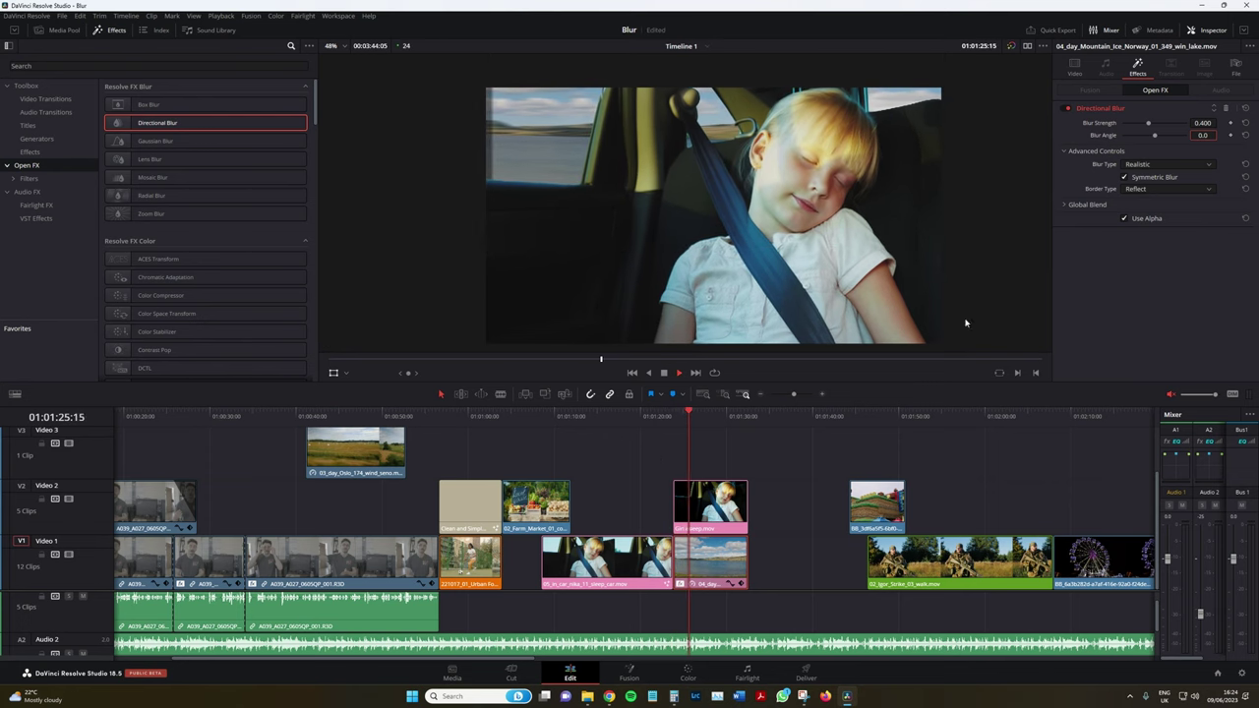
key(space)
scroll(772, 196, up, 1)
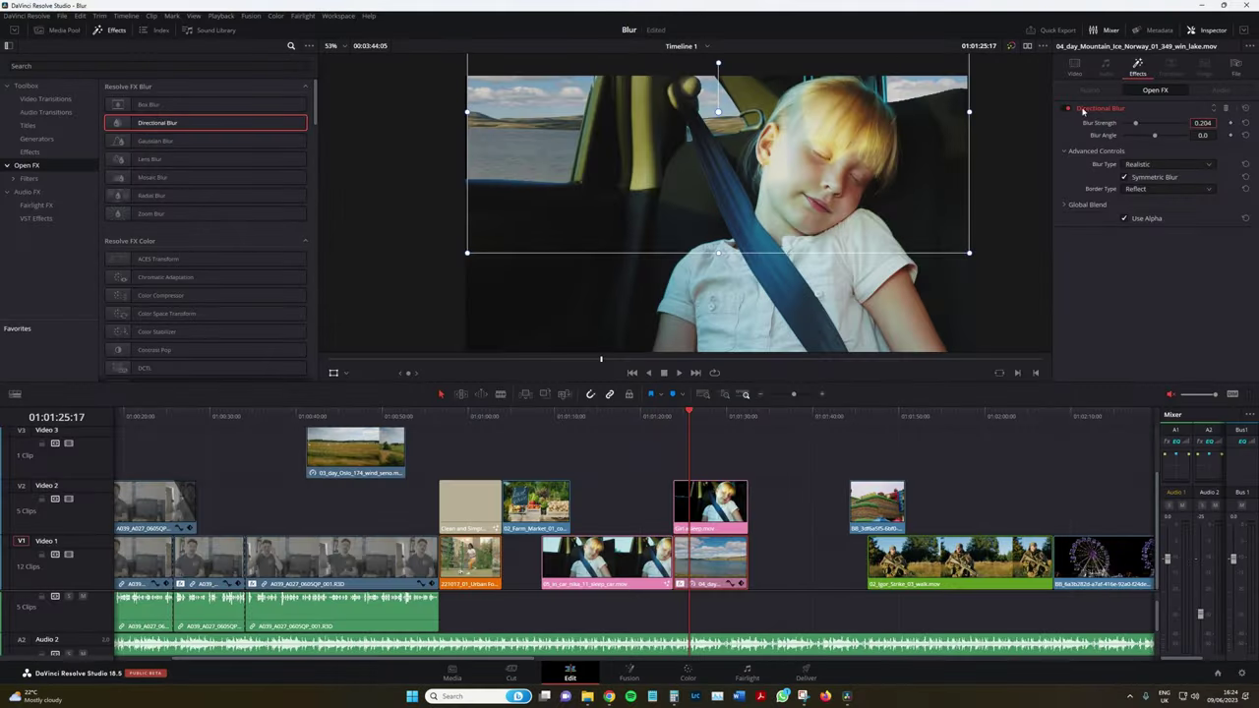
scroll(969, 125, up, 4)
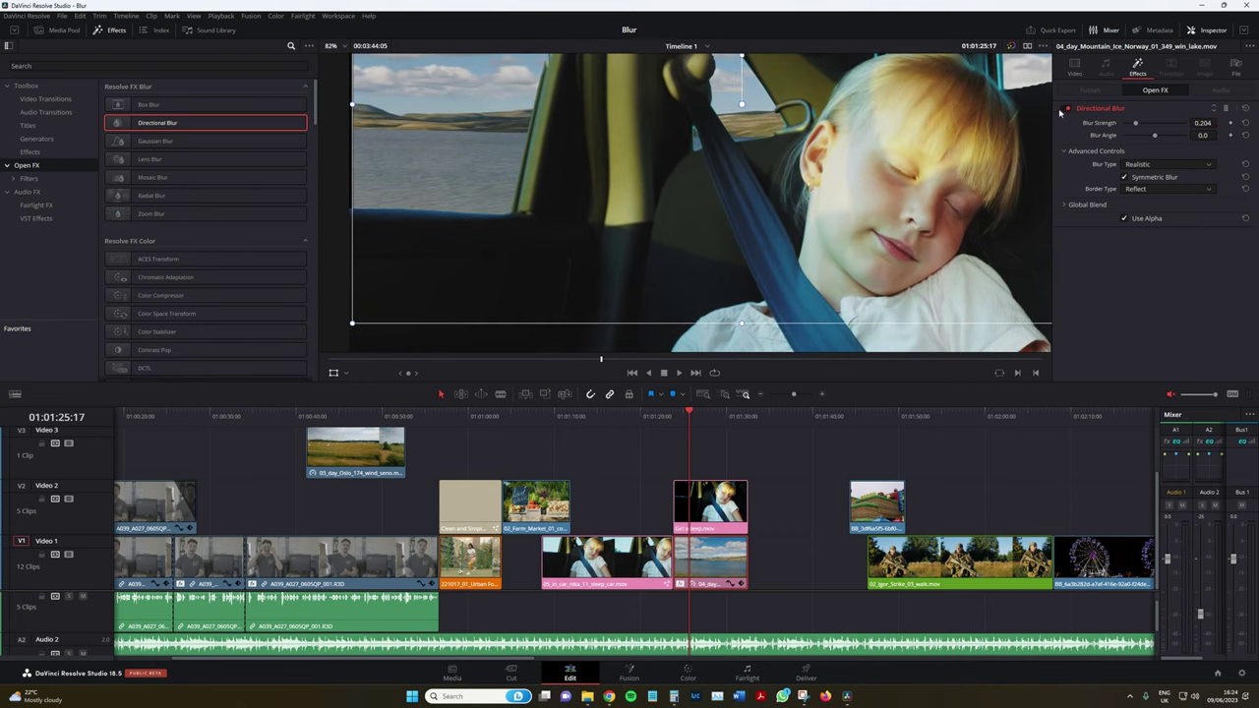
click(1073, 111)
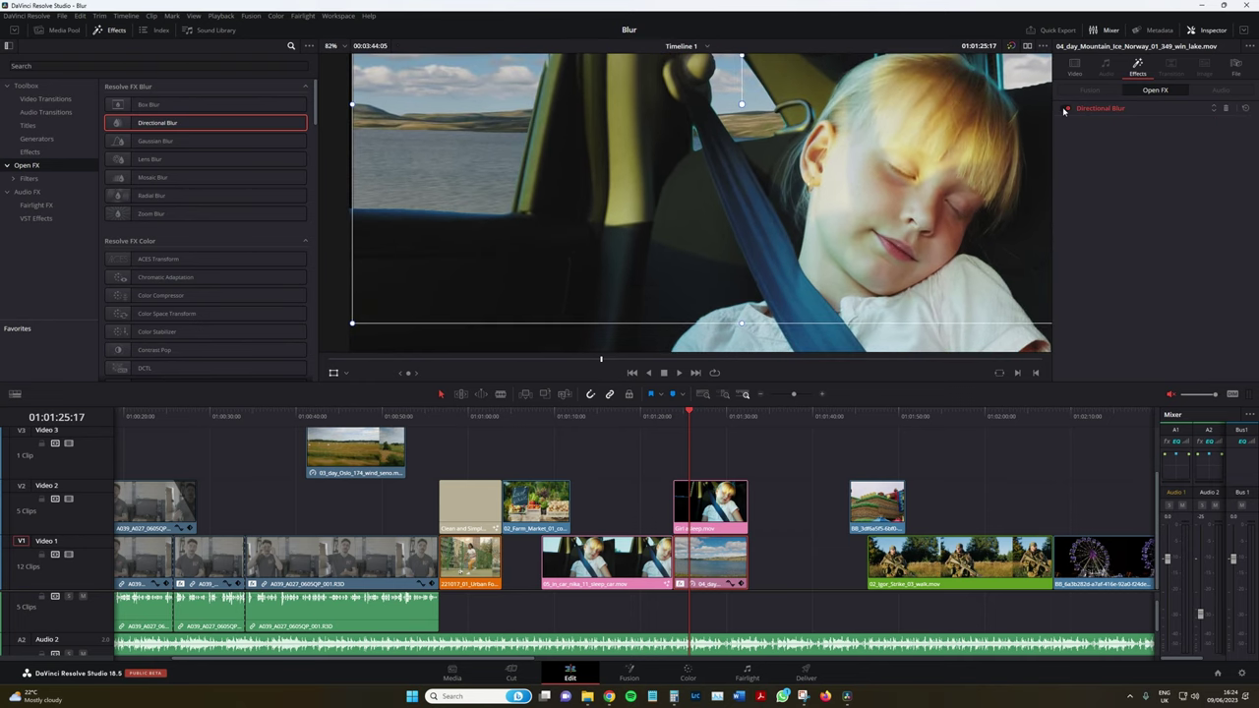
scroll(695, 133, up, 5)
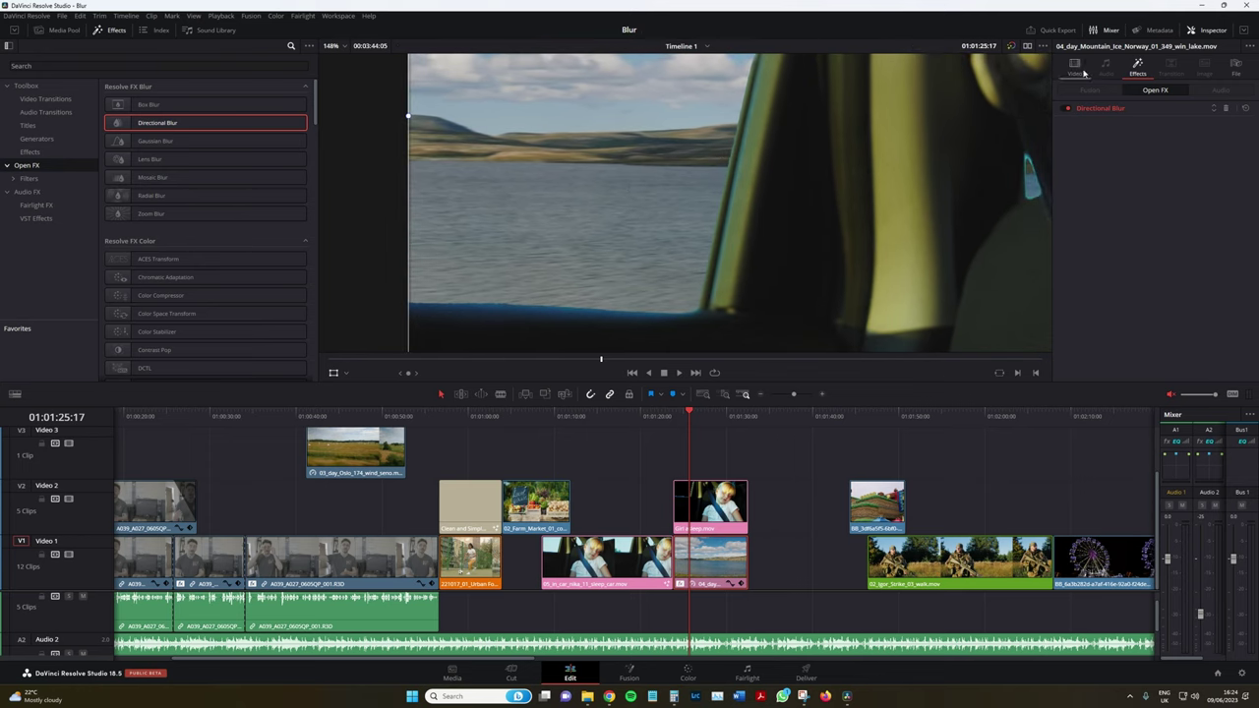
click(1065, 108)
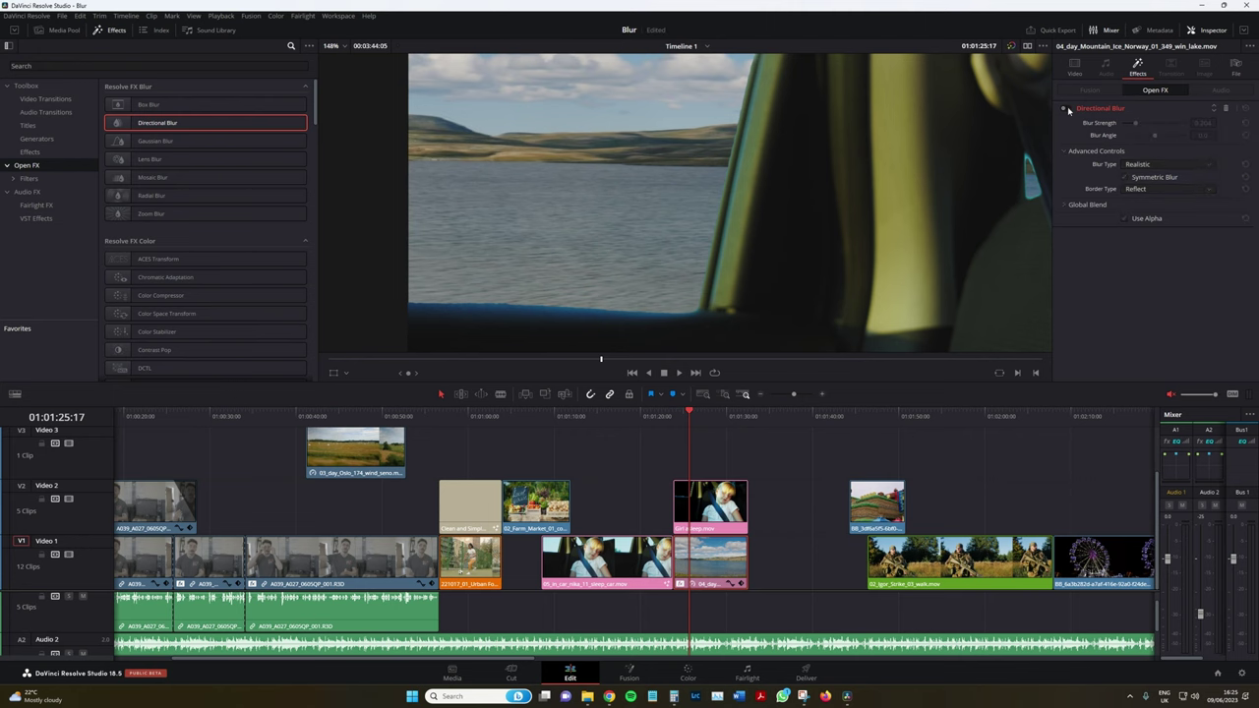
- Return to the start of the girl shot, fit the frame in the viewer and play it
drag(682, 406, 678, 418)
click(334, 46)
click(339, 61)
key(space)
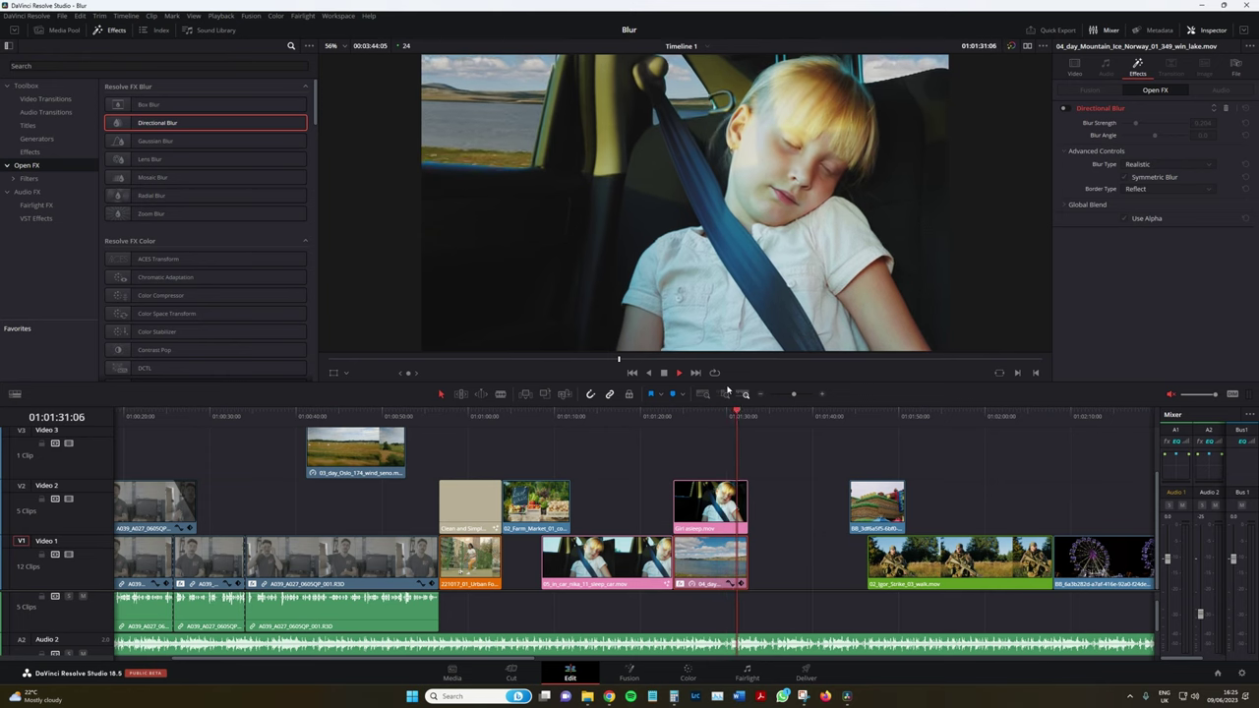
- Play and replay the mosaic-blurred clip to preview it
click(712, 421)
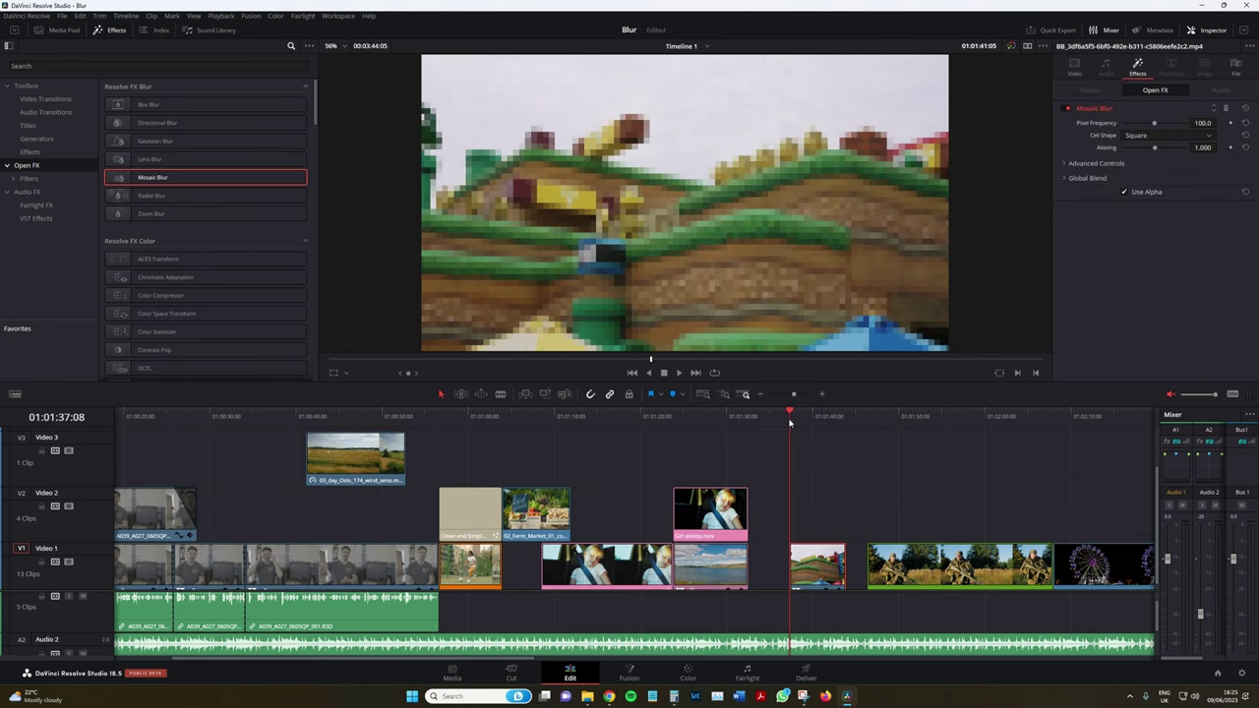
key(space)
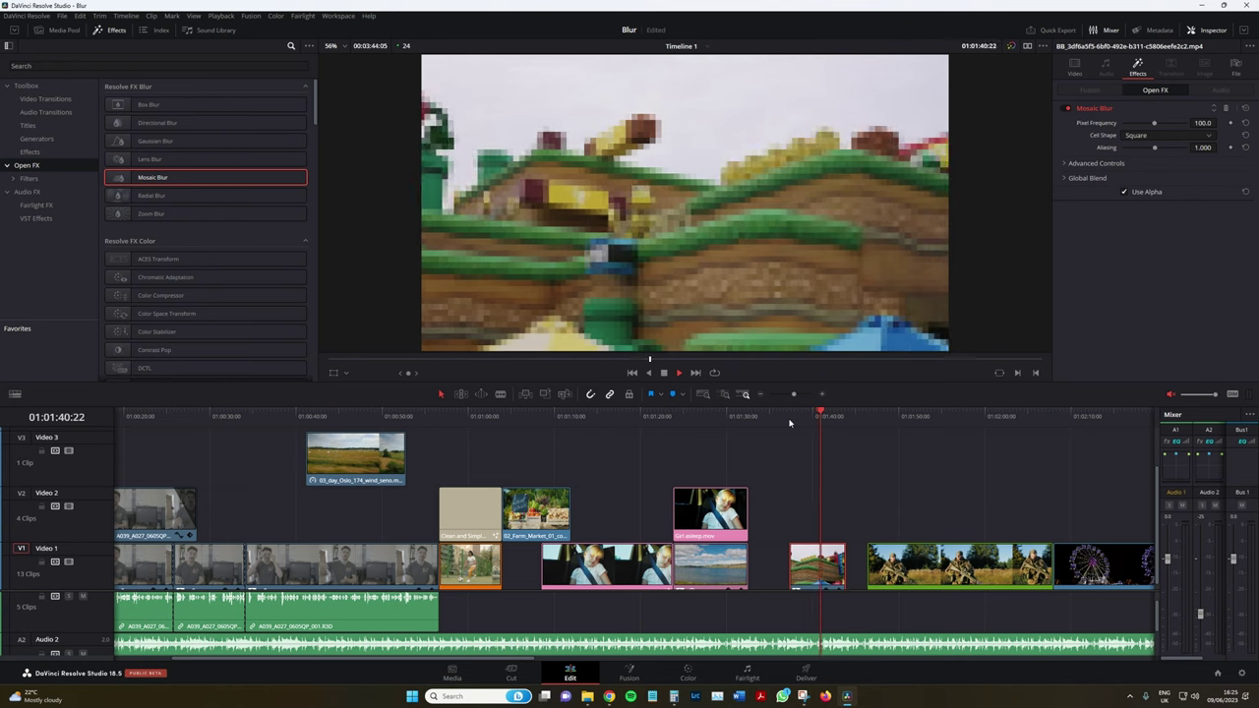
key(space)
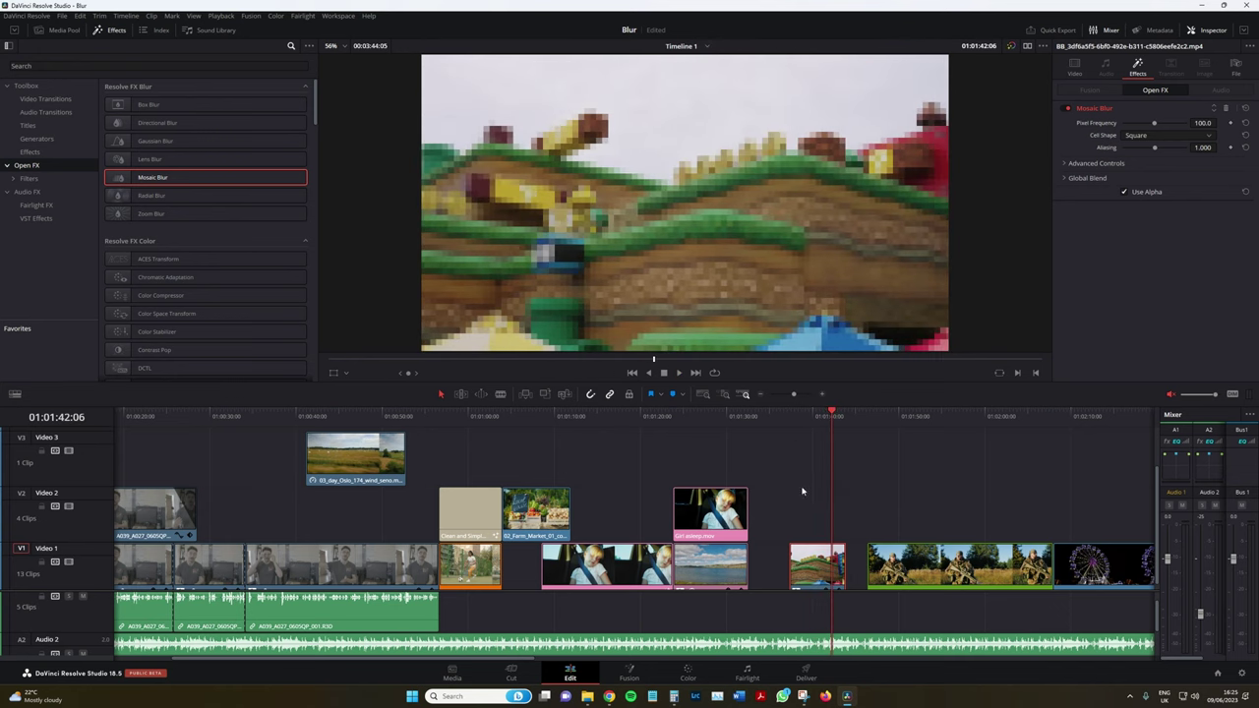
scroll(579, 458, up, 1)
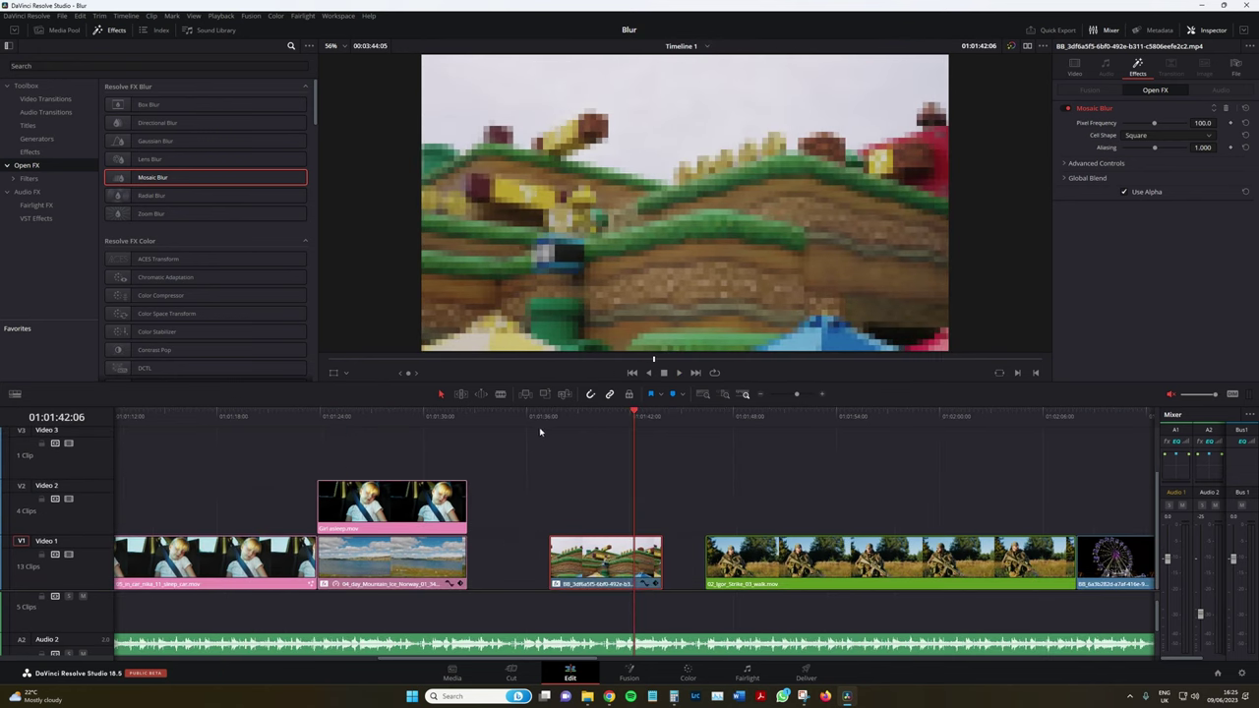
drag(555, 425, 601, 426)
key(space)
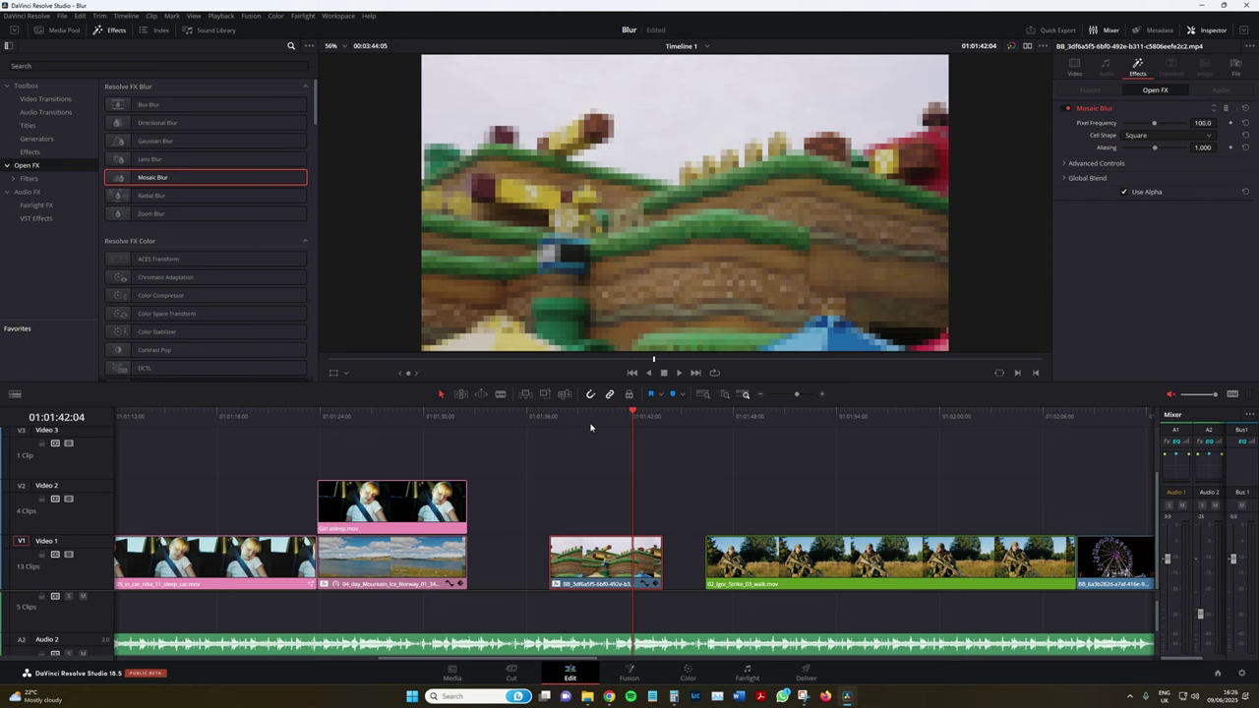
- Move the ferris-wheel clip onto Video 2, apply Mosaic Blur and play it
key(ctrl+minus)
drag(934, 561, 624, 516)
drag(206, 202, 610, 516)
key(ctrl+equal)
click(498, 418)
key(space)
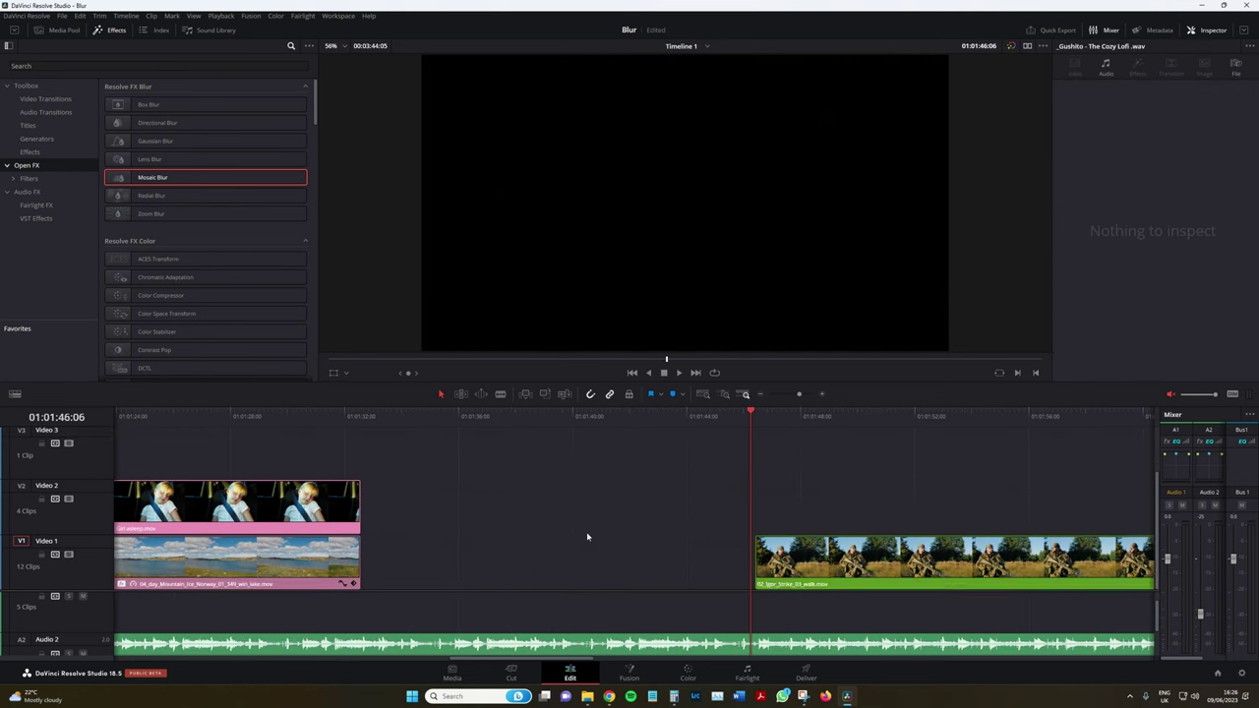
- Slide the soldier clip left into the gap and play it from its start
drag(787, 563, 415, 557)
click(391, 416)
key(space)
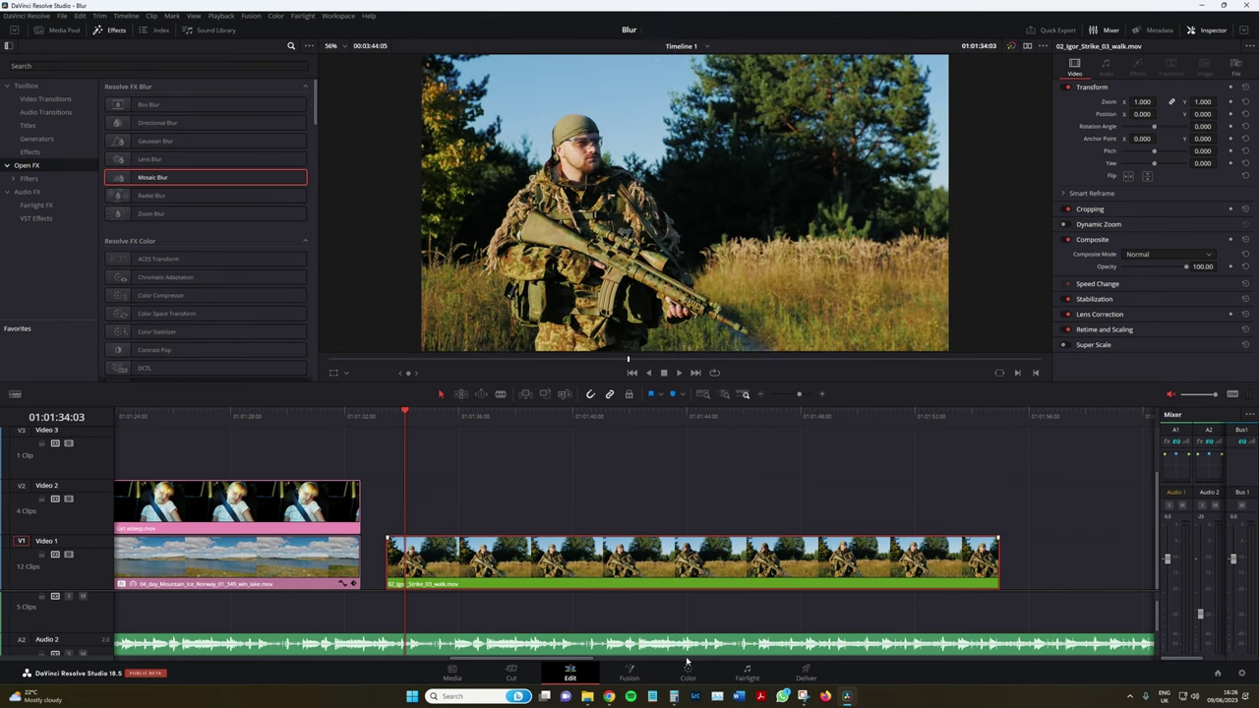
- On the Color page, add a circular window shaped as an ellipse around the soldier's head
click(688, 675)
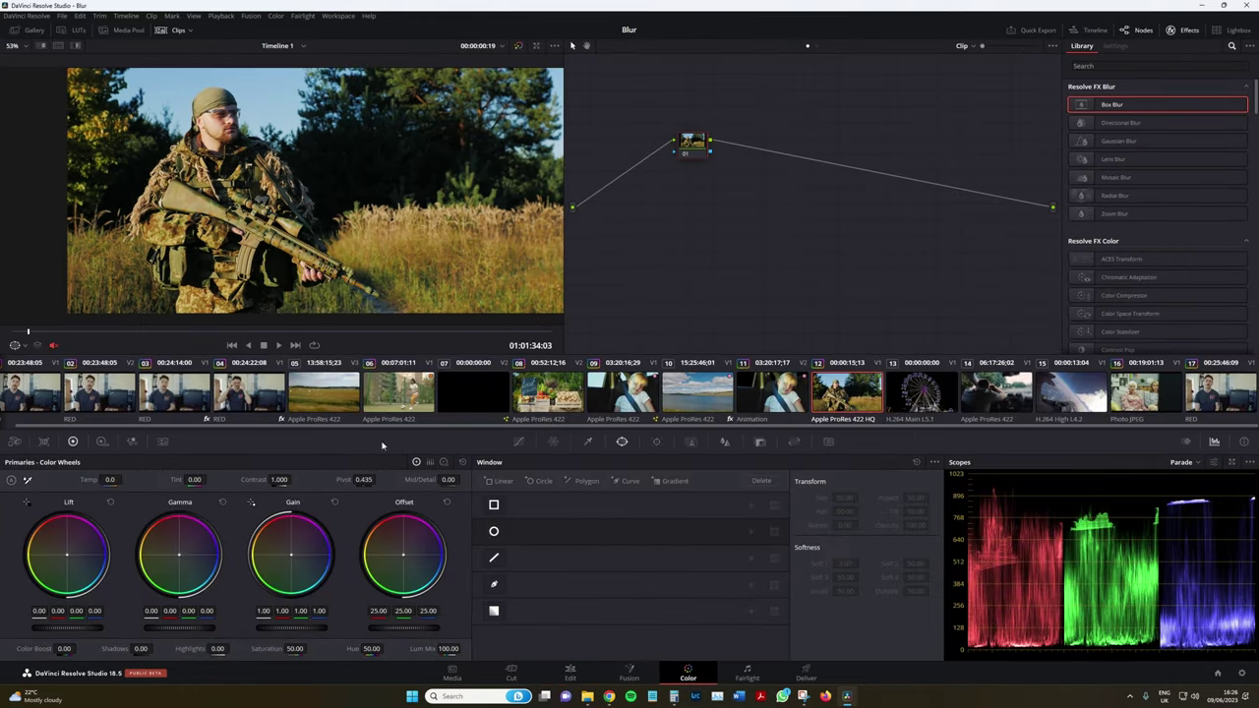
click(493, 531)
drag(399, 246, 368, 222)
drag(319, 171, 226, 116)
drag(226, 169, 239, 135)
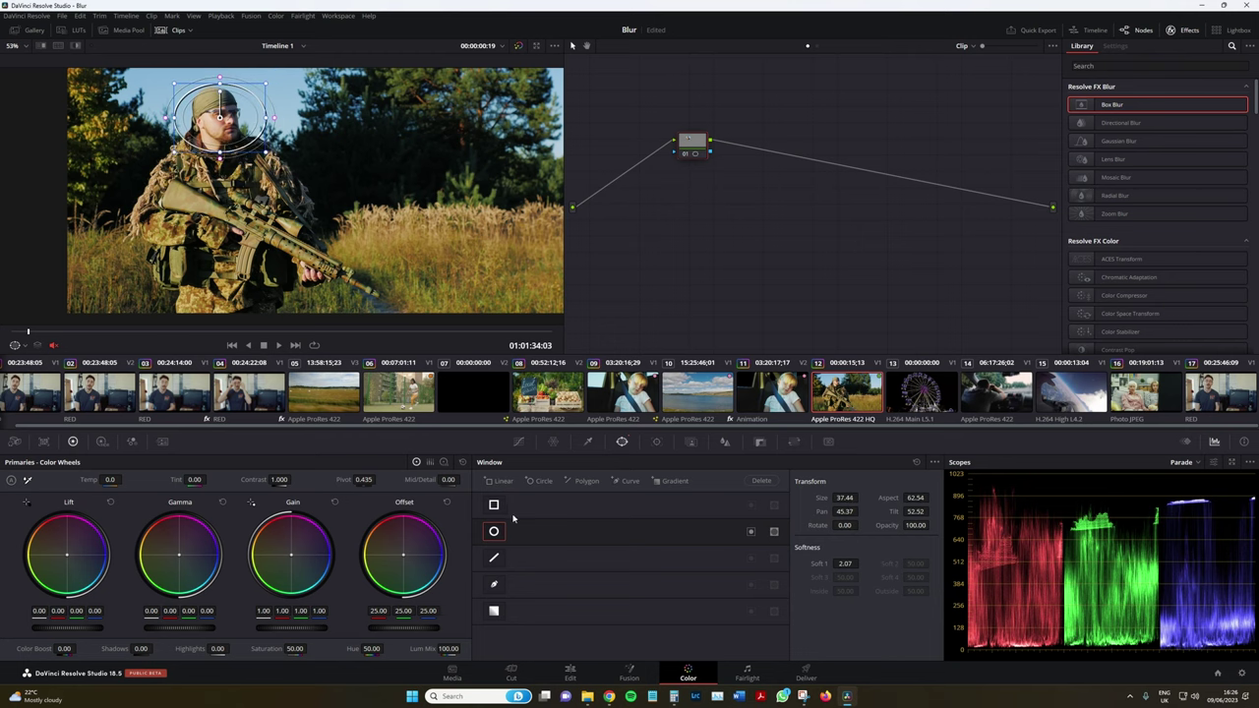
- Track the window along the soldier's head from the clip's start
key(Home)
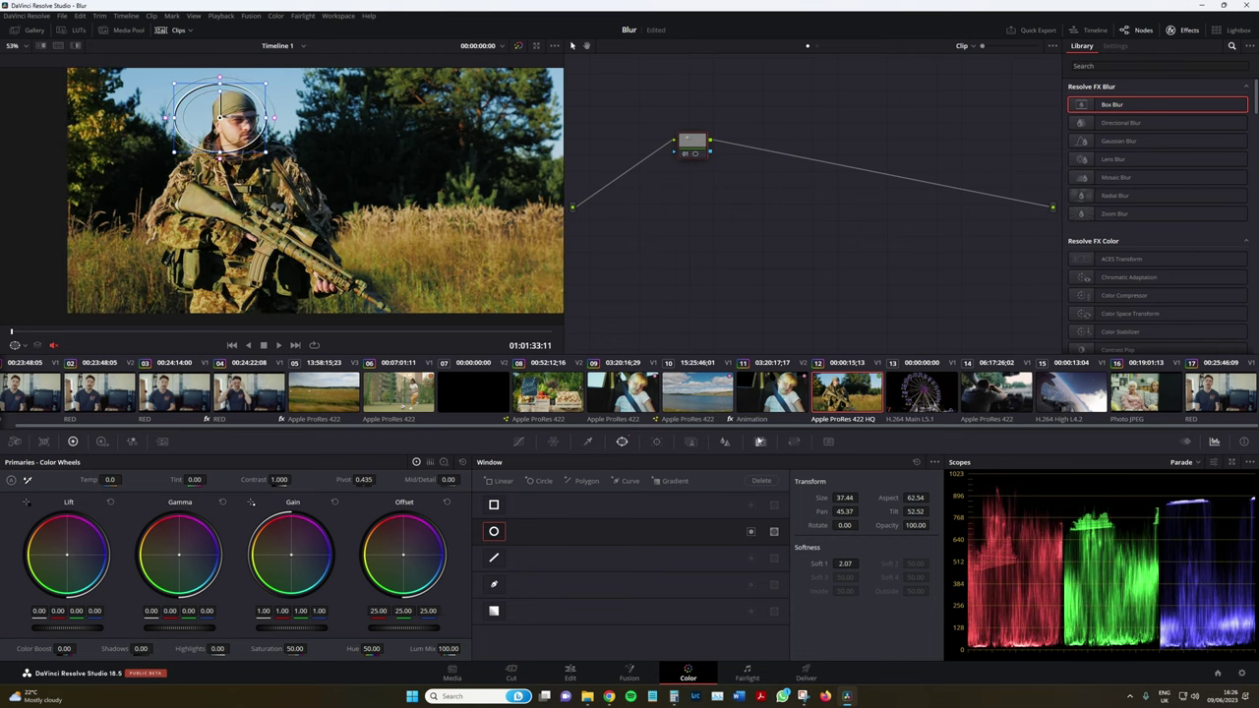
click(658, 443)
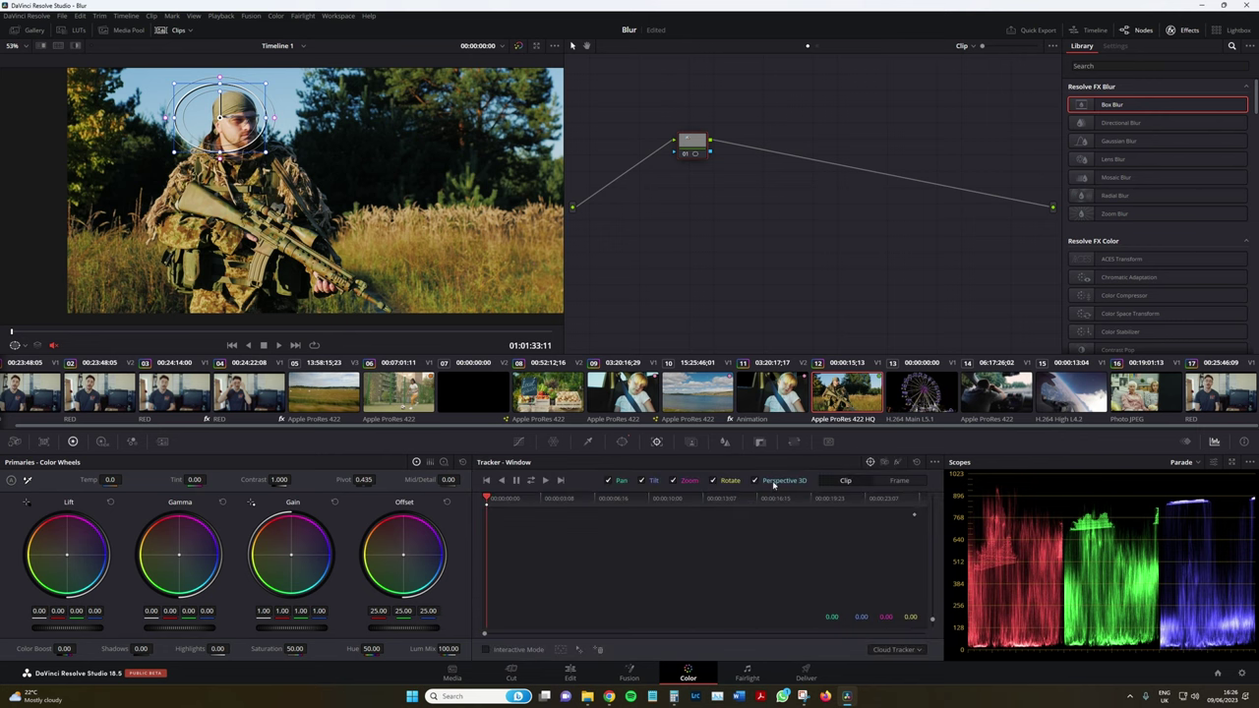
click(549, 481)
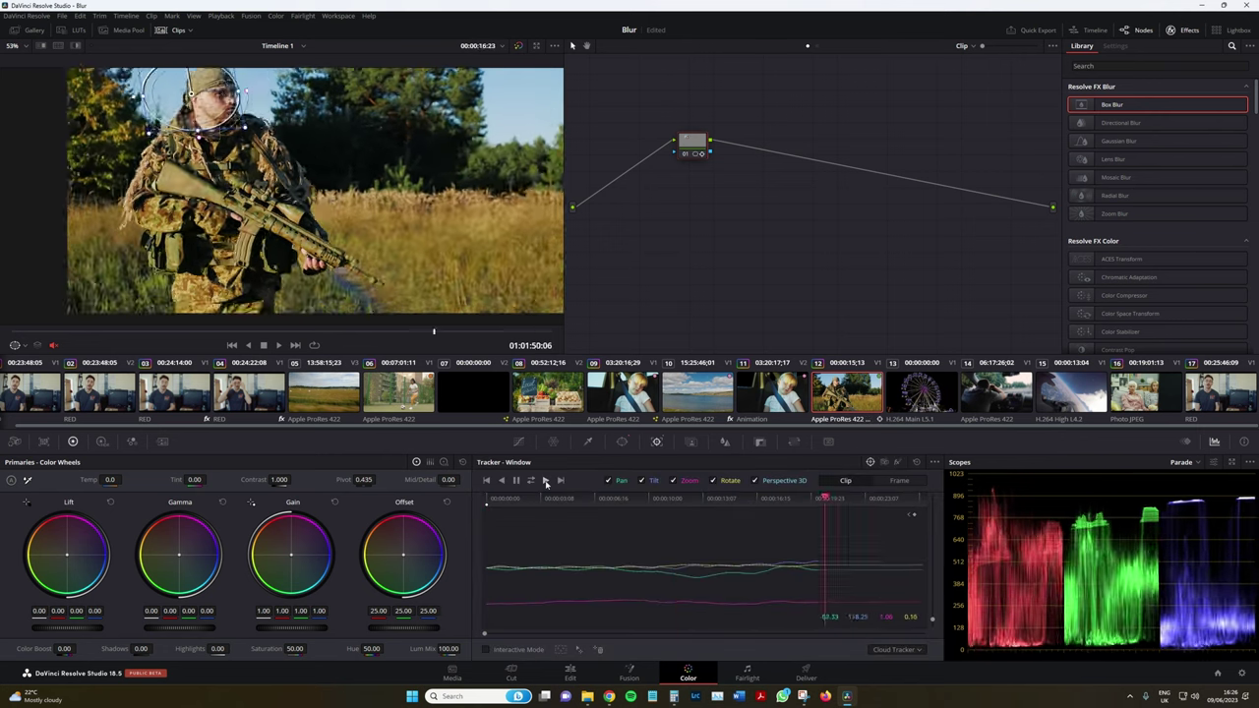
drag(906, 499, 437, 462)
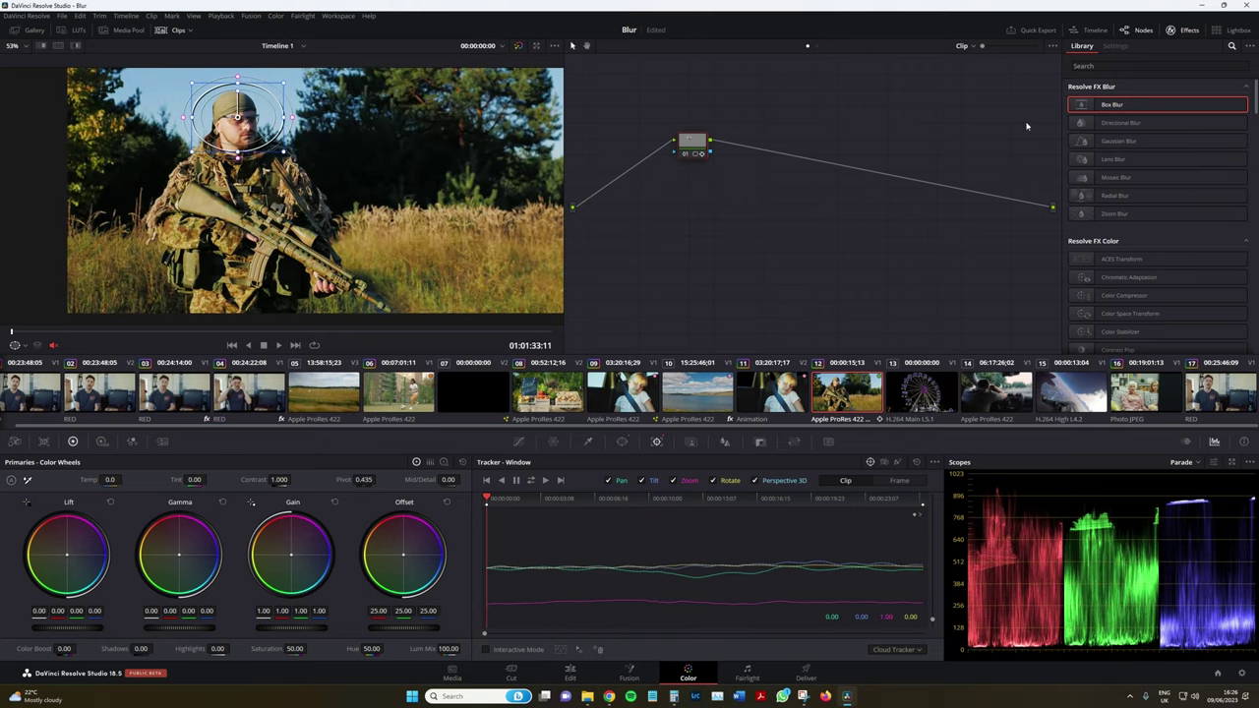
- Apply Mosaic Blur to node 01 and nudge the window lower and wider over the face
click(1119, 177)
drag(1119, 177, 693, 141)
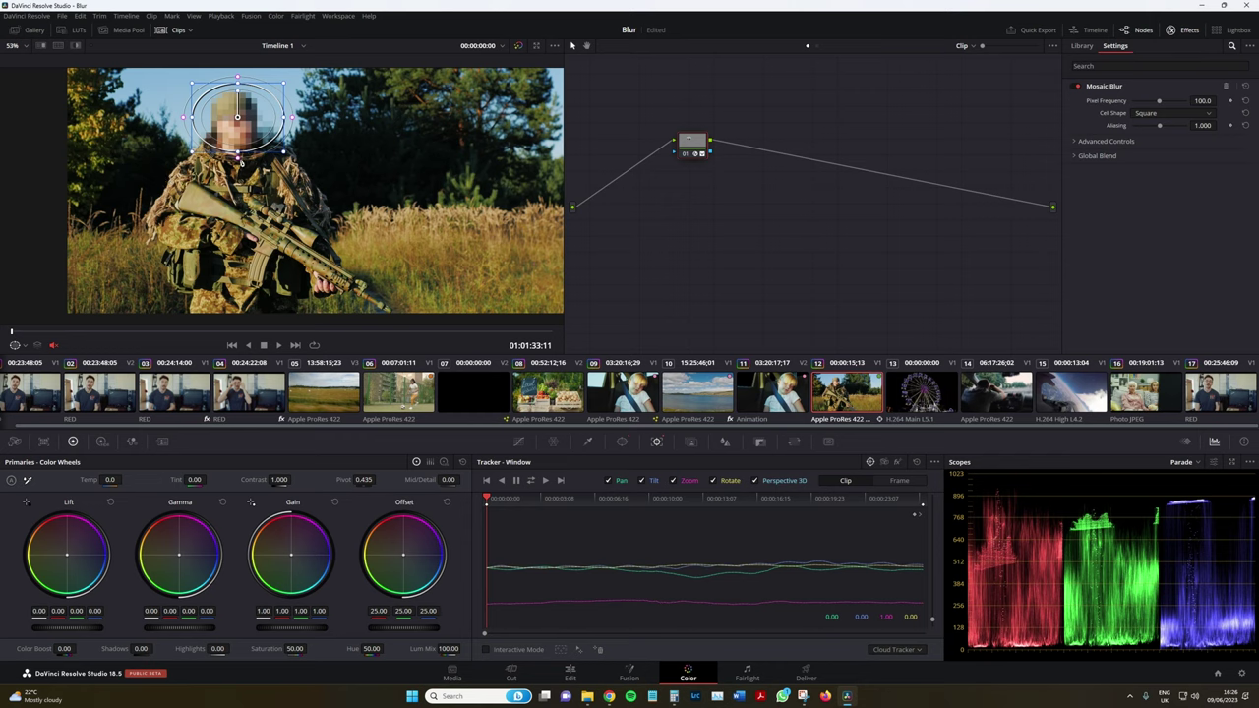
drag(237, 117, 237, 121)
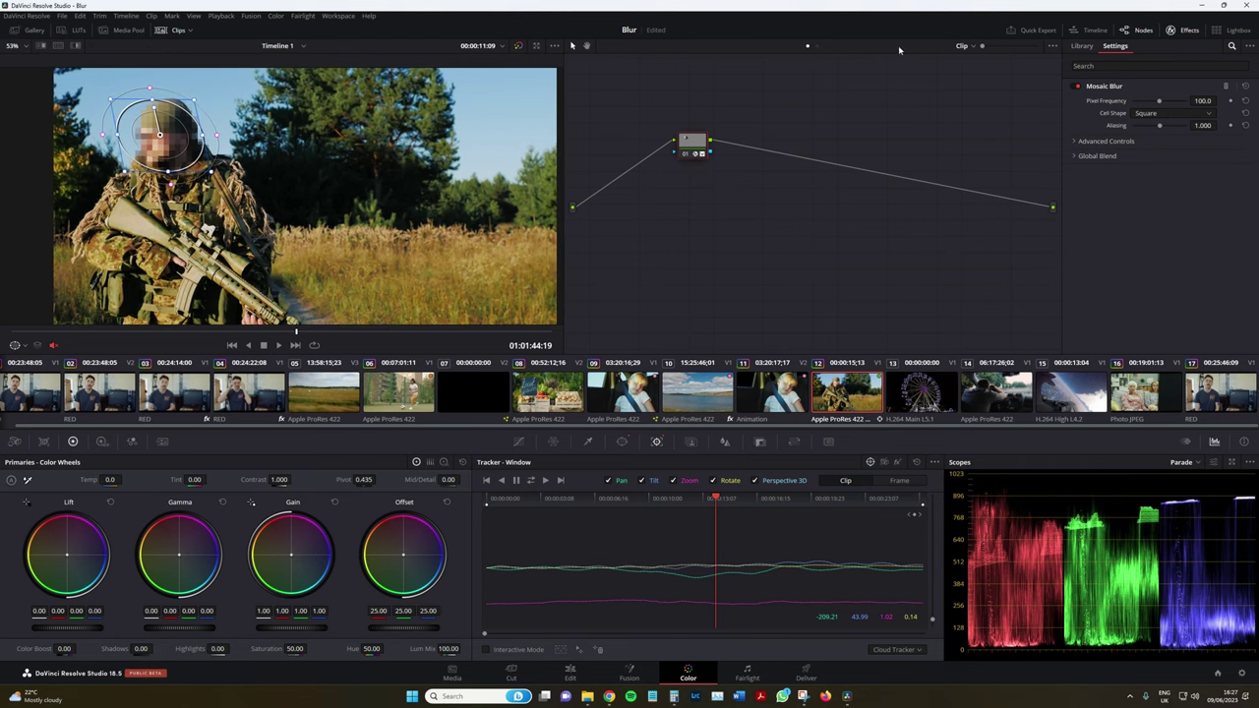
- Remove the Gaussian Blur, select the soldier clip, scrub back and play to check the tracked pixelation
click(161, 31)
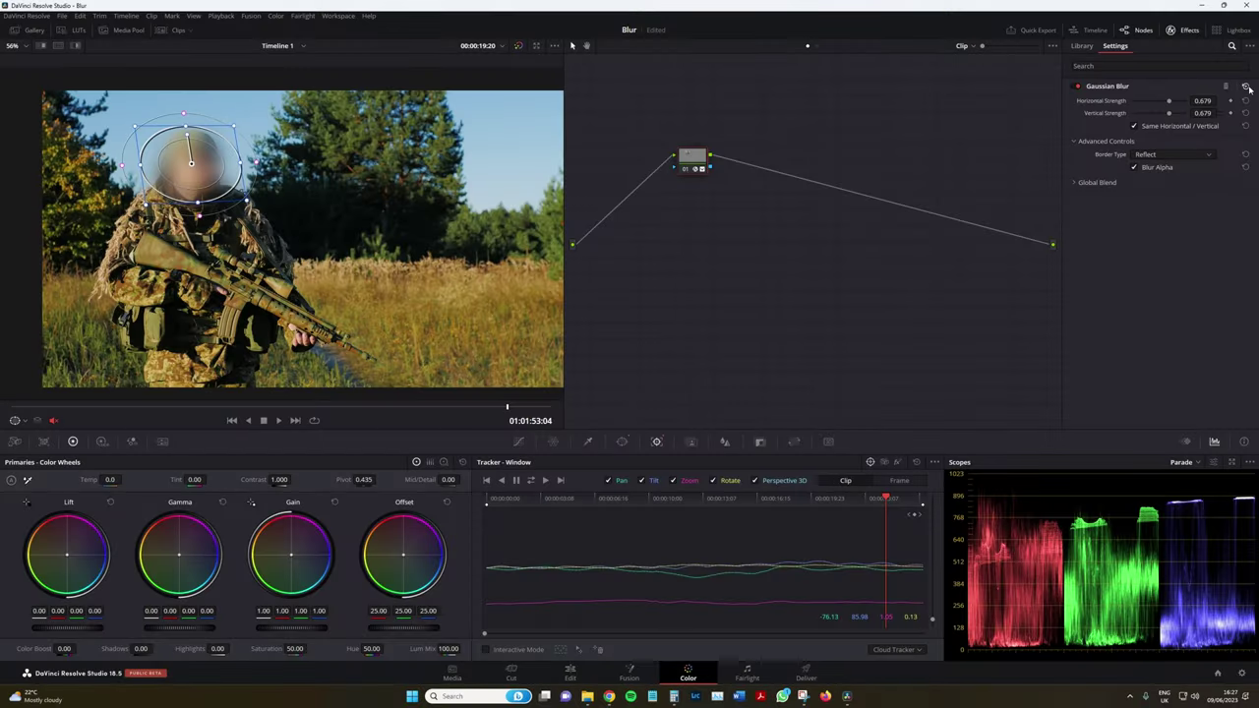
click(1226, 87)
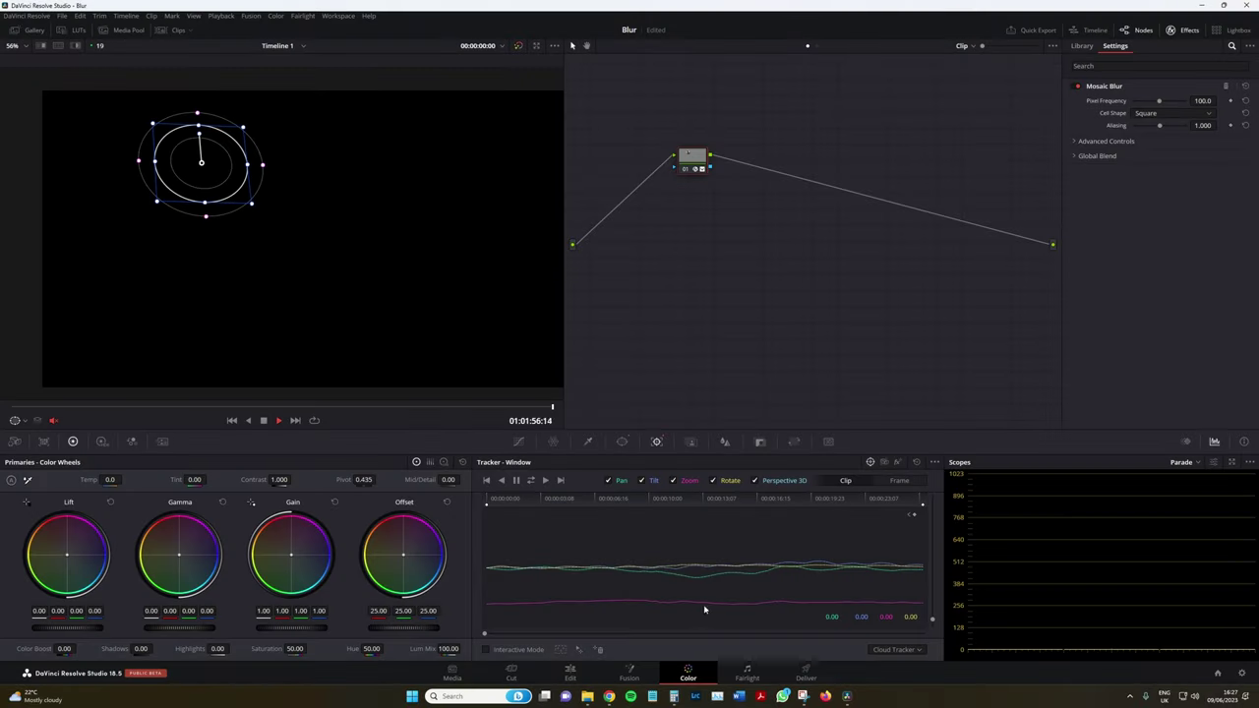
click(172, 29)
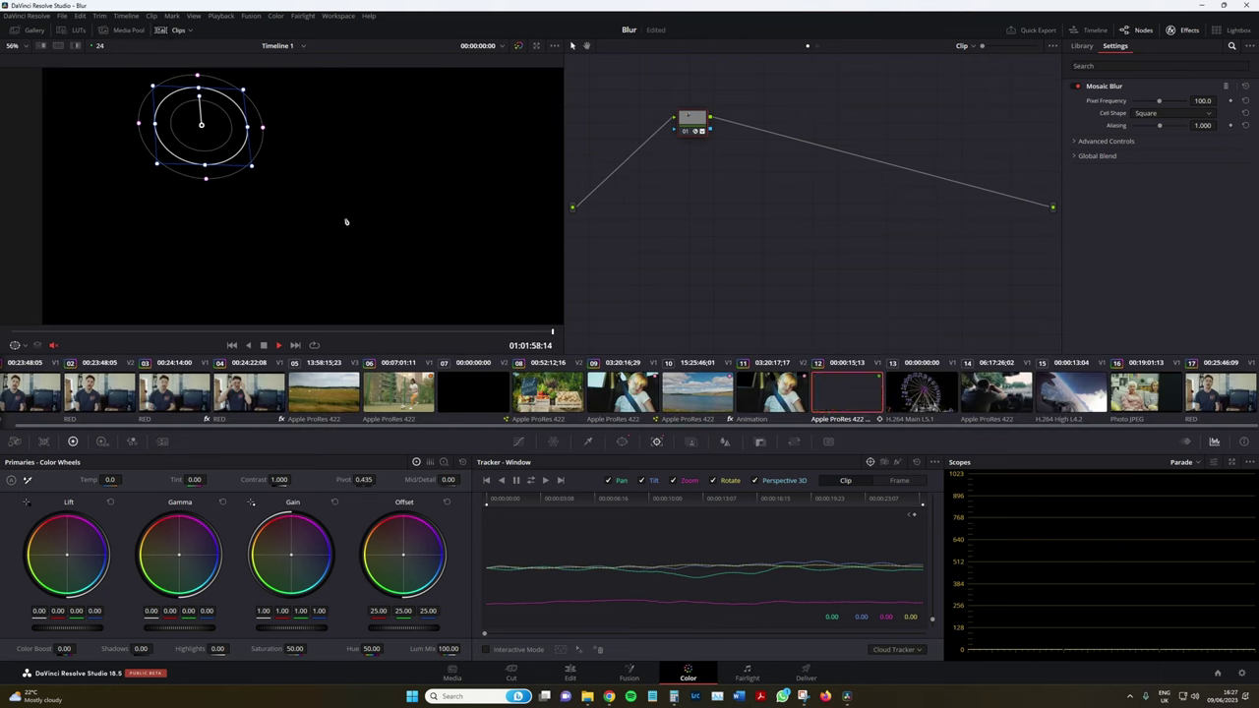
click(172, 326)
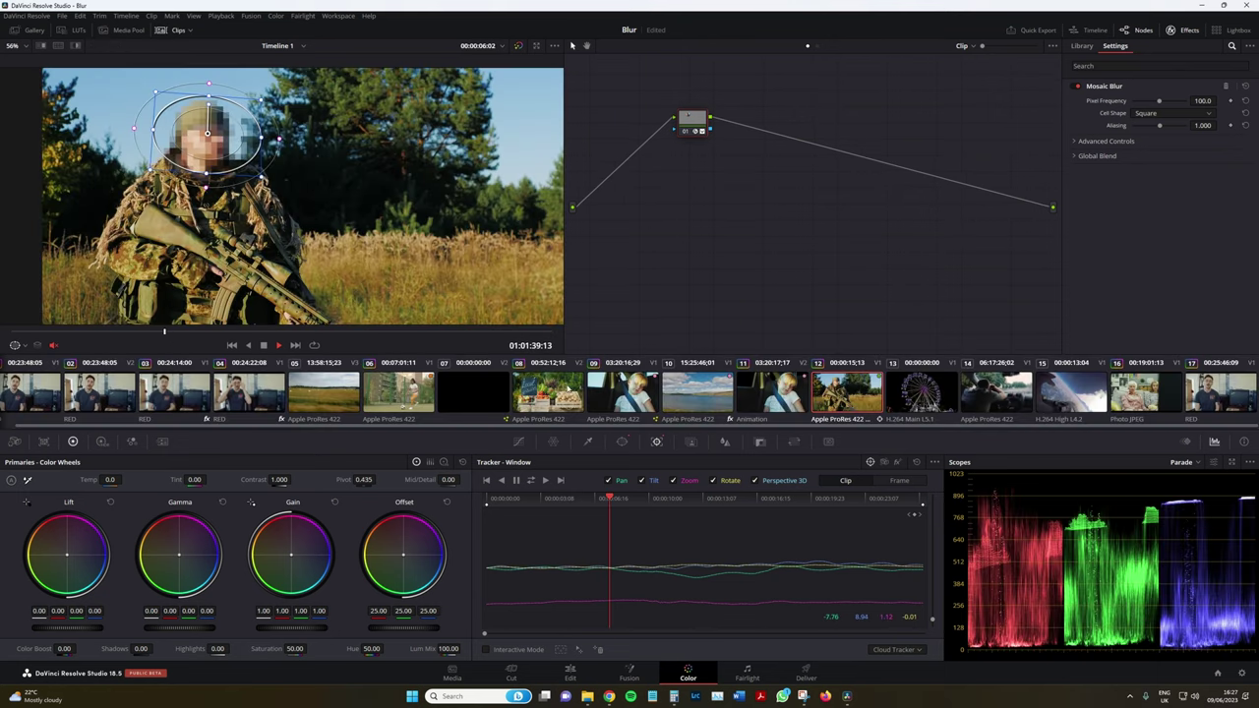
drag(164, 331, 40, 332)
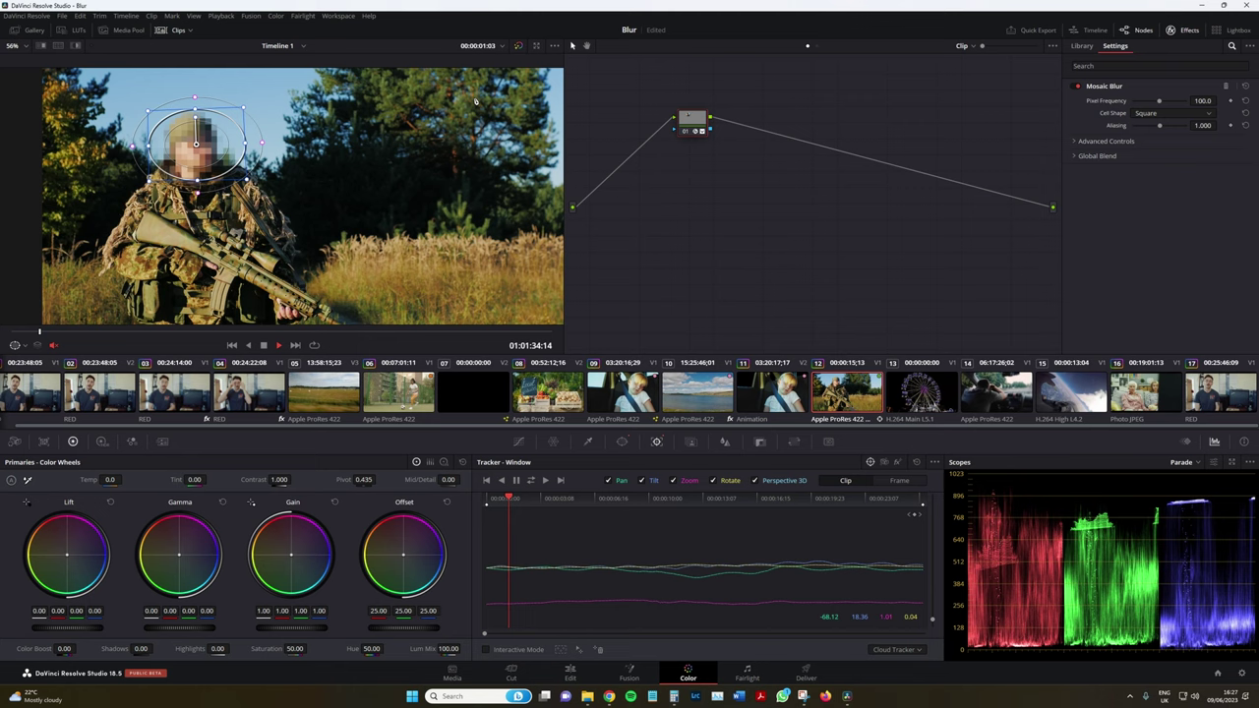
key(space)
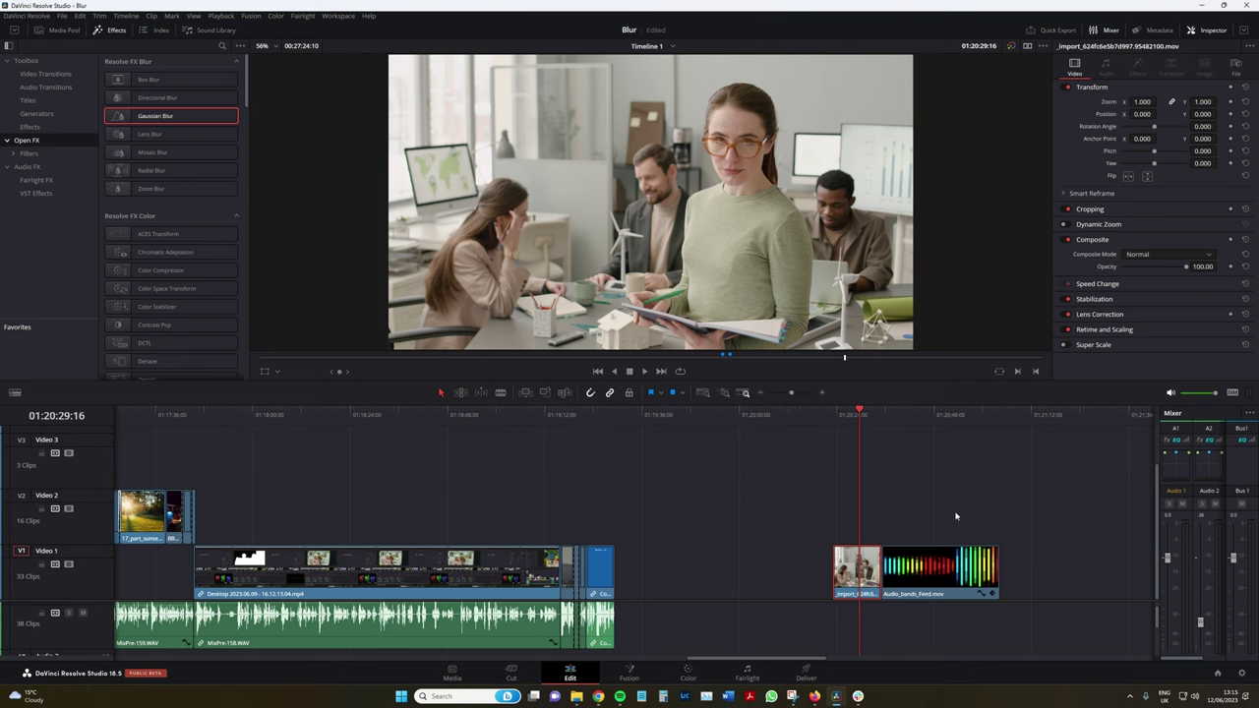
scroll(870, 558, up, 5)
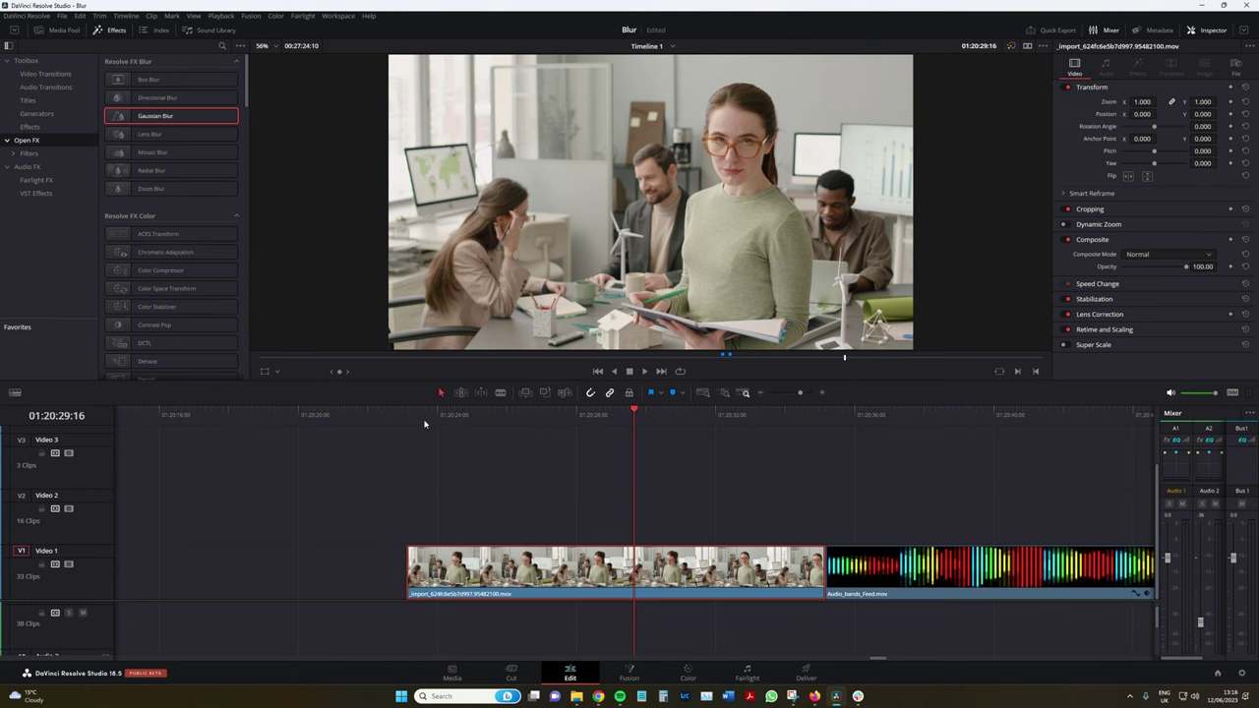
click(425, 424)
key(space)
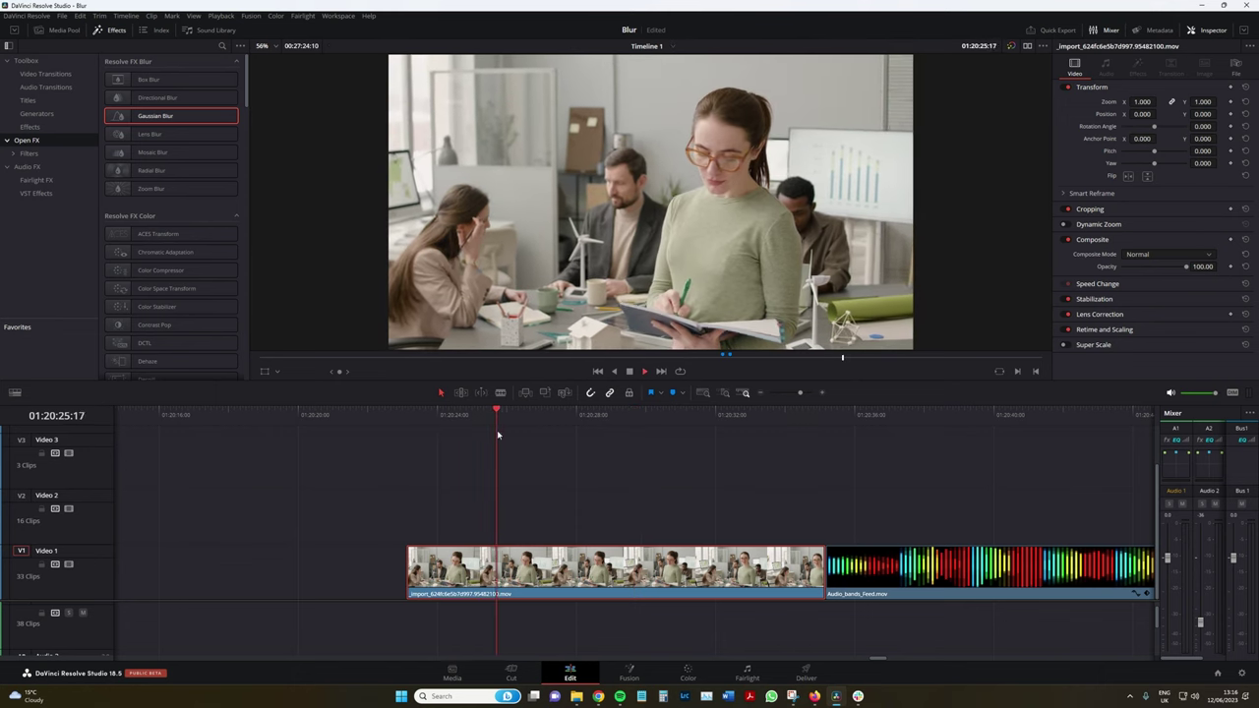
scroll(650, 535, up, 1)
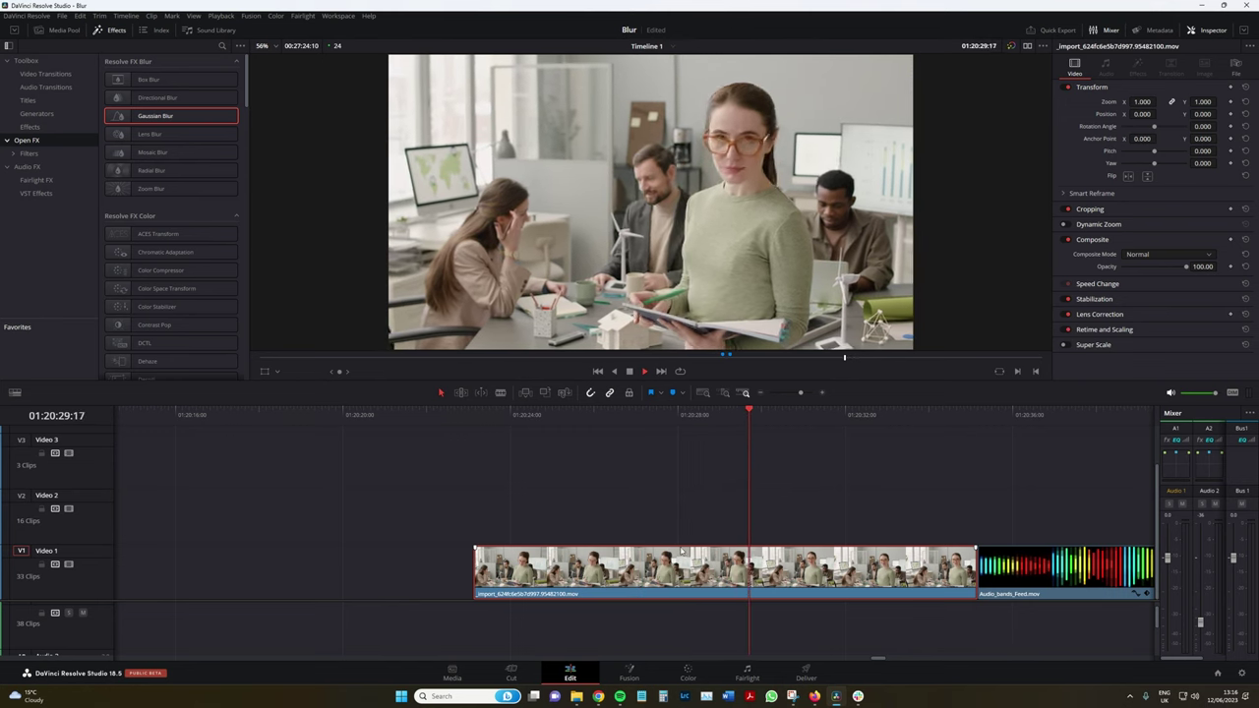
key(space)
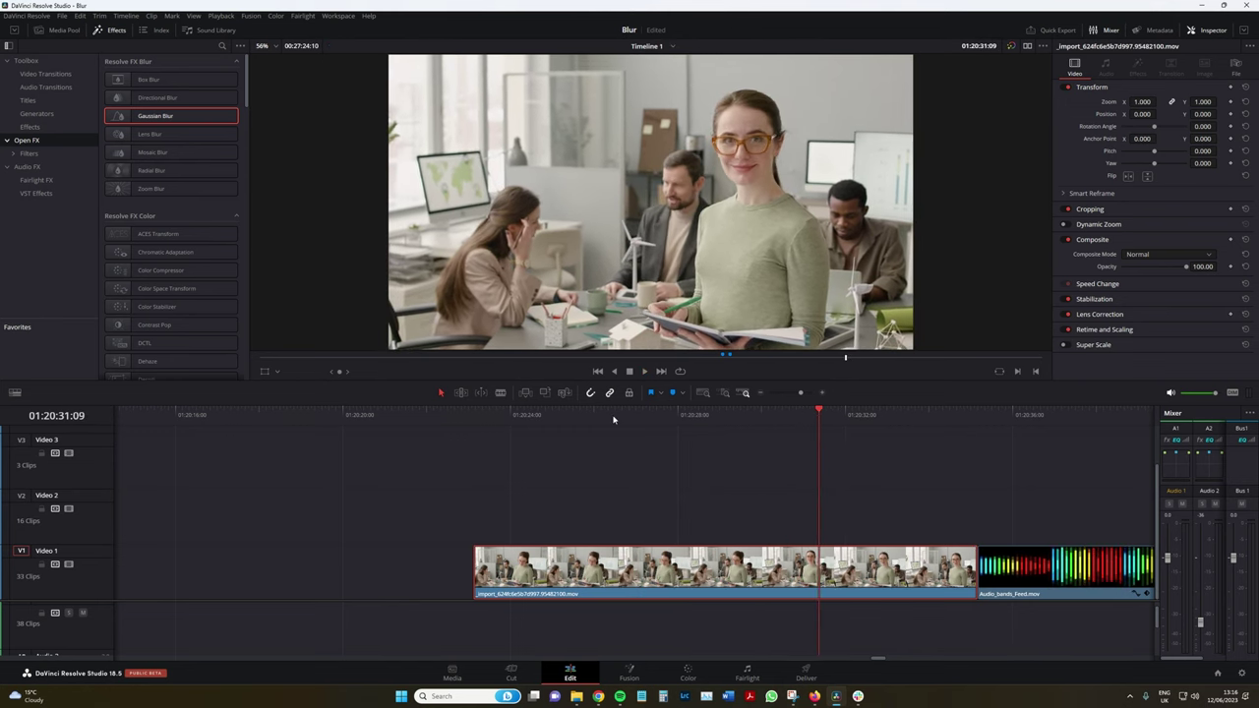
click(613, 425)
mouse_move(613, 425)
mouse_down()
mouse_move(658, 425)
mouse_move(616, 425)
mouse_up()
key(ctrl+f)
key(Escape)
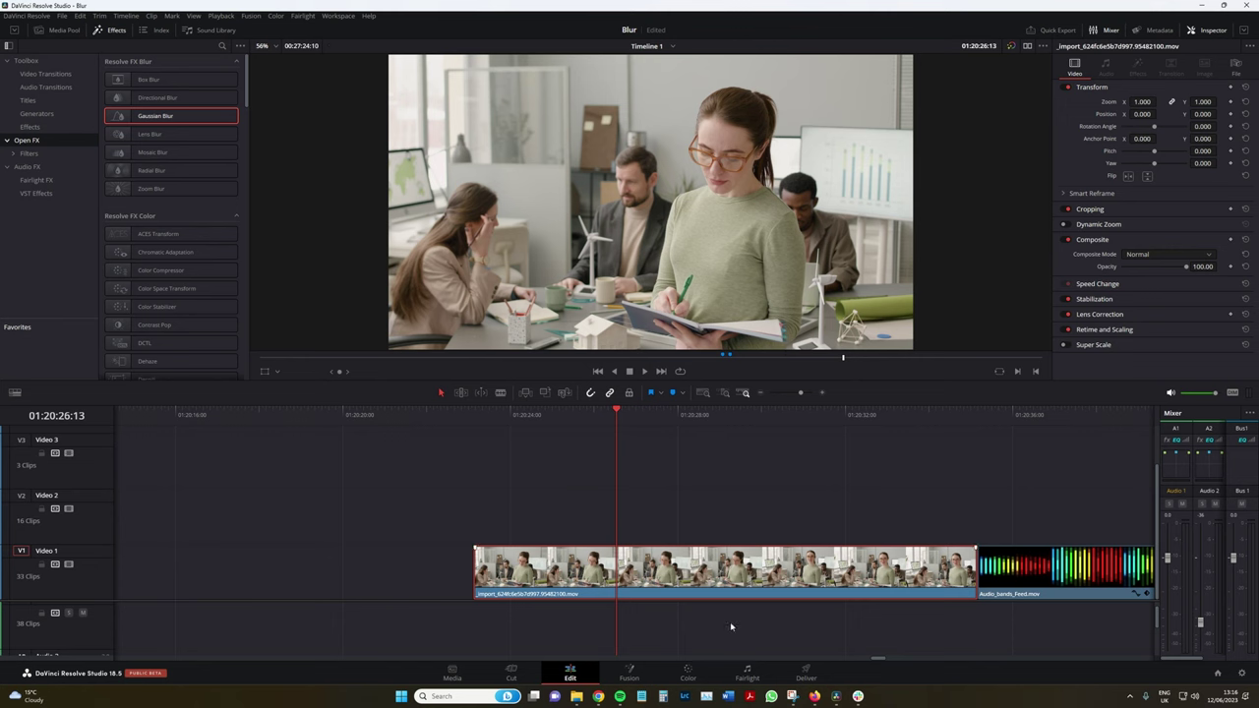
scroll(697, 665, left, 5)
- On the Color page, draw a four-point Curve window around the whiteboard chart
click(688, 673)
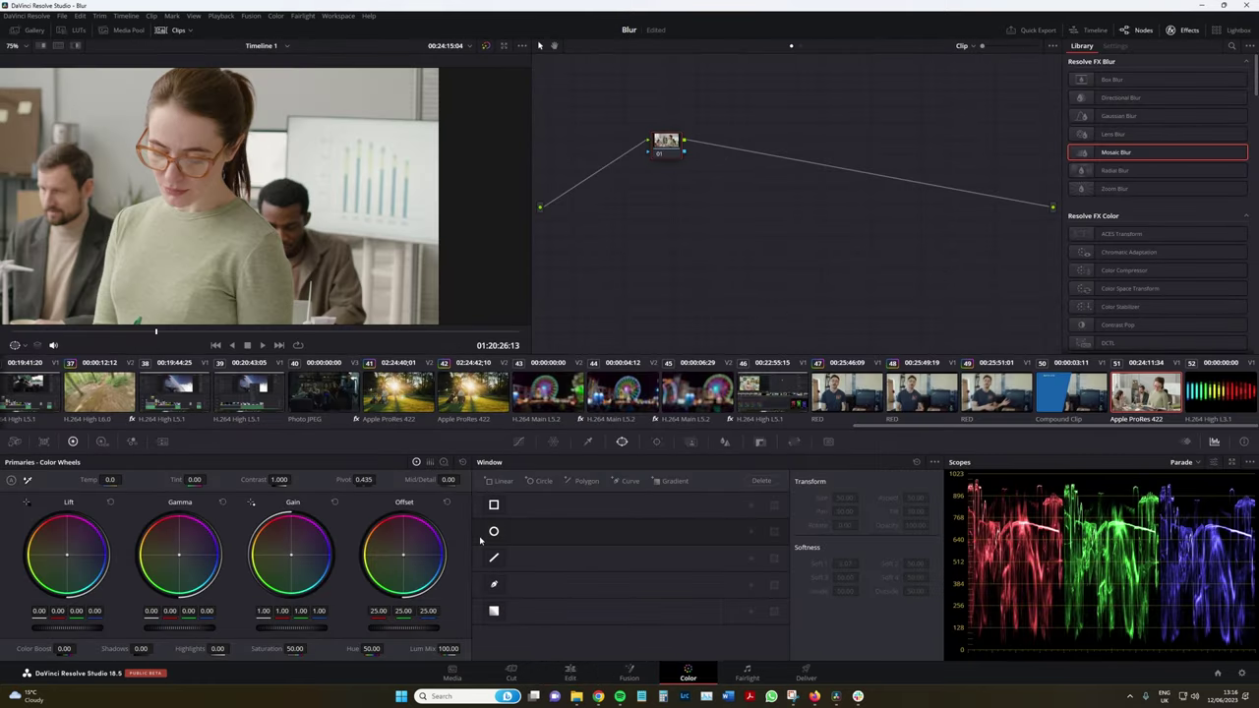
drag(344, 332, 50, 330)
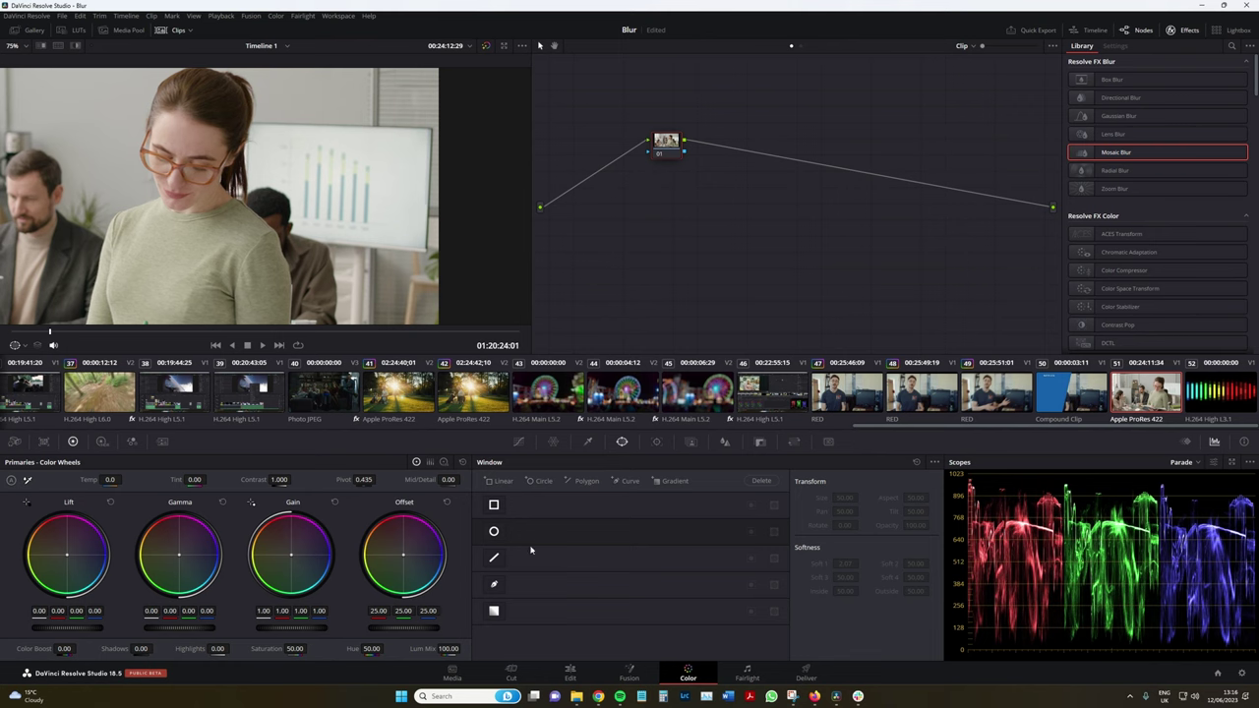
click(165, 34)
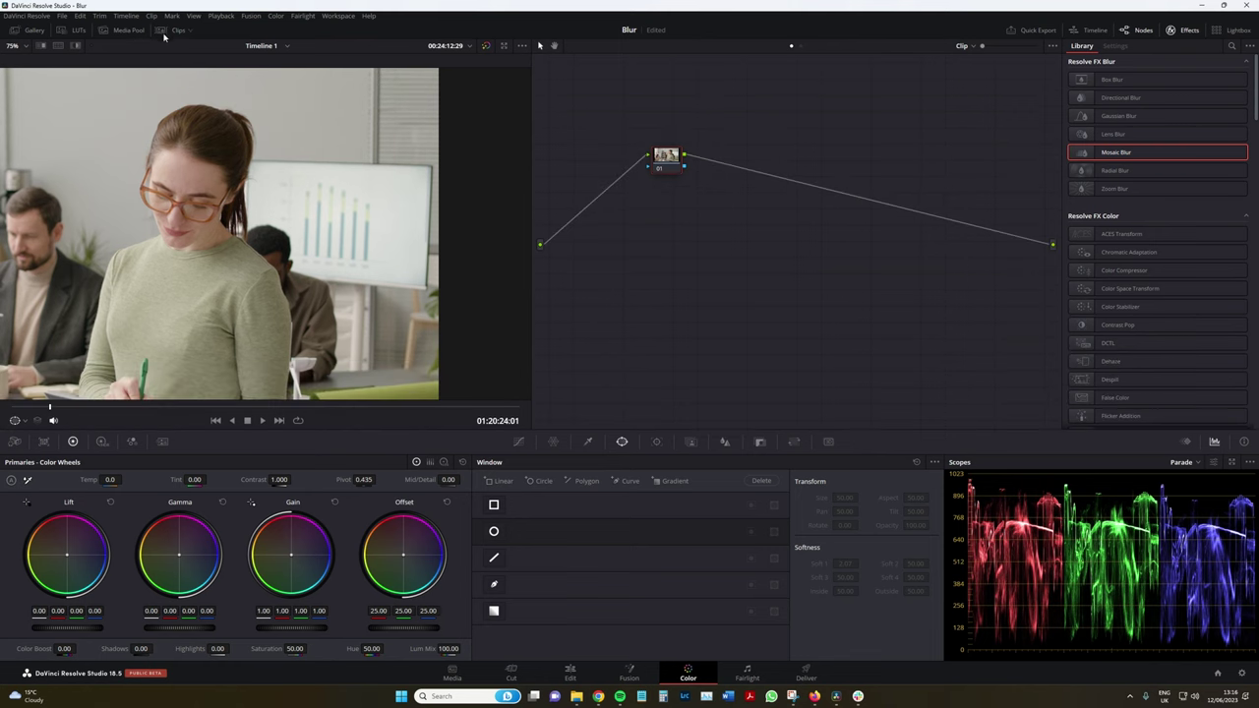
click(492, 588)
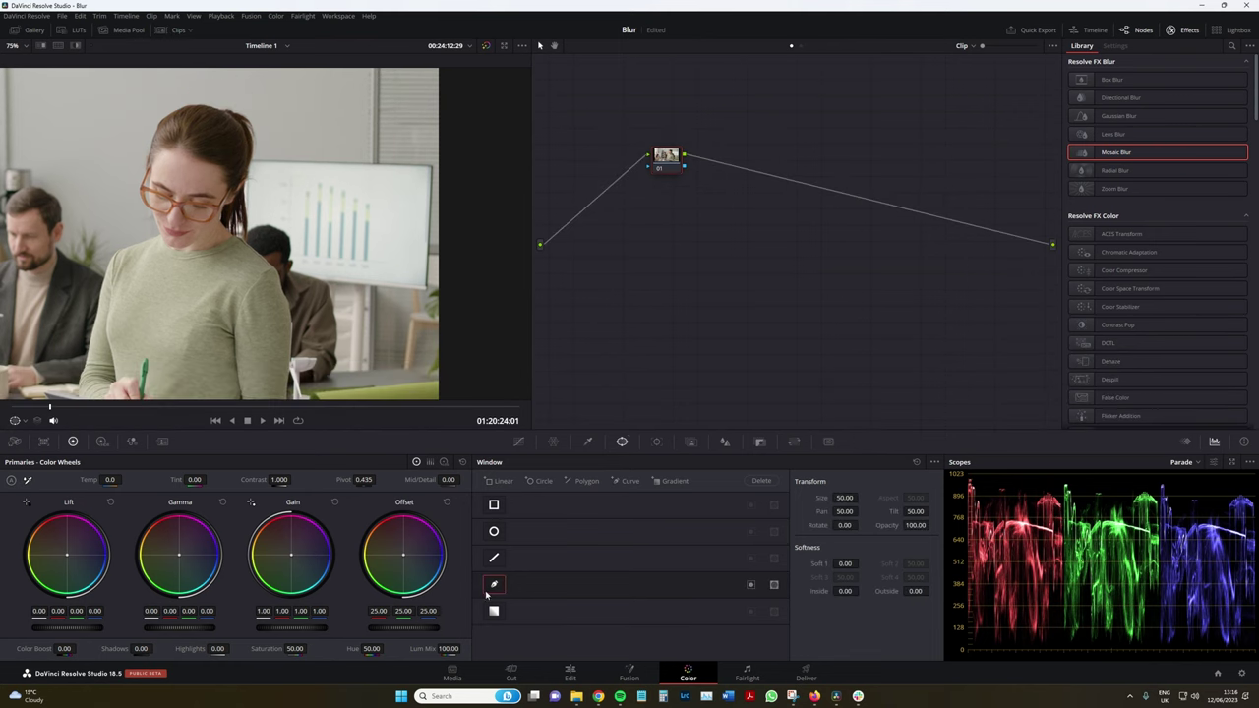
click(296, 236)
click(326, 272)
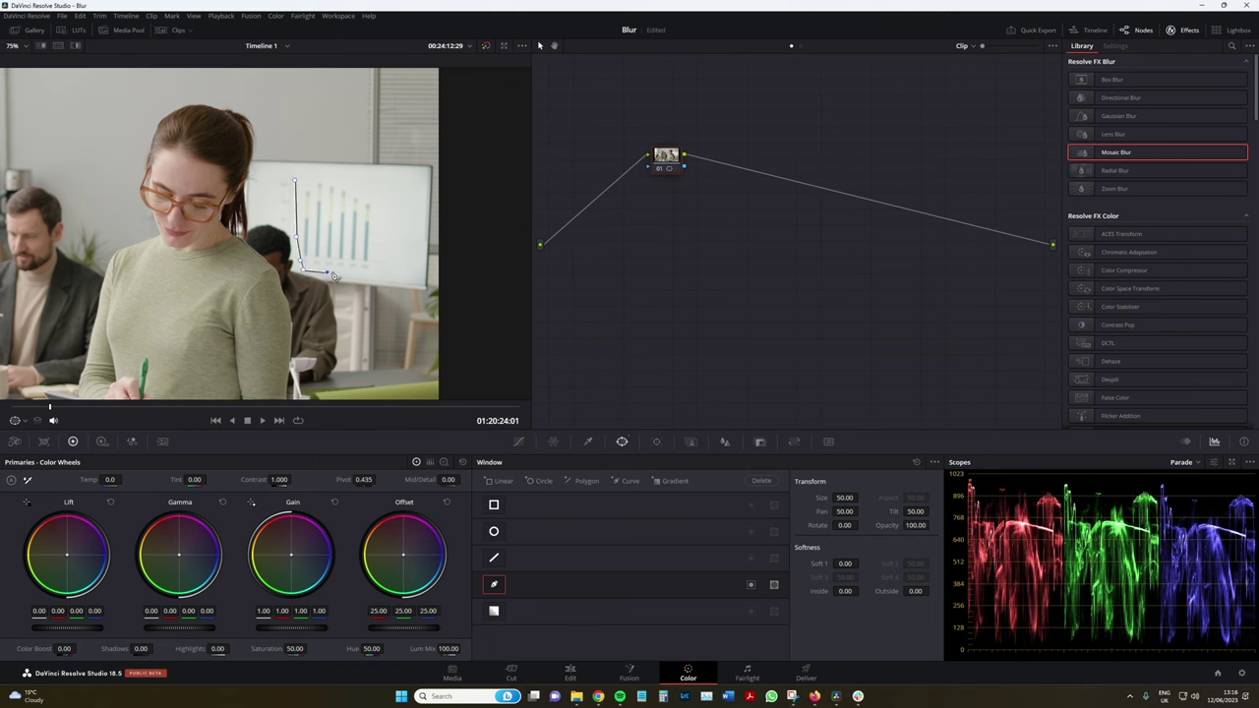
click(406, 278)
click(387, 182)
click(296, 183)
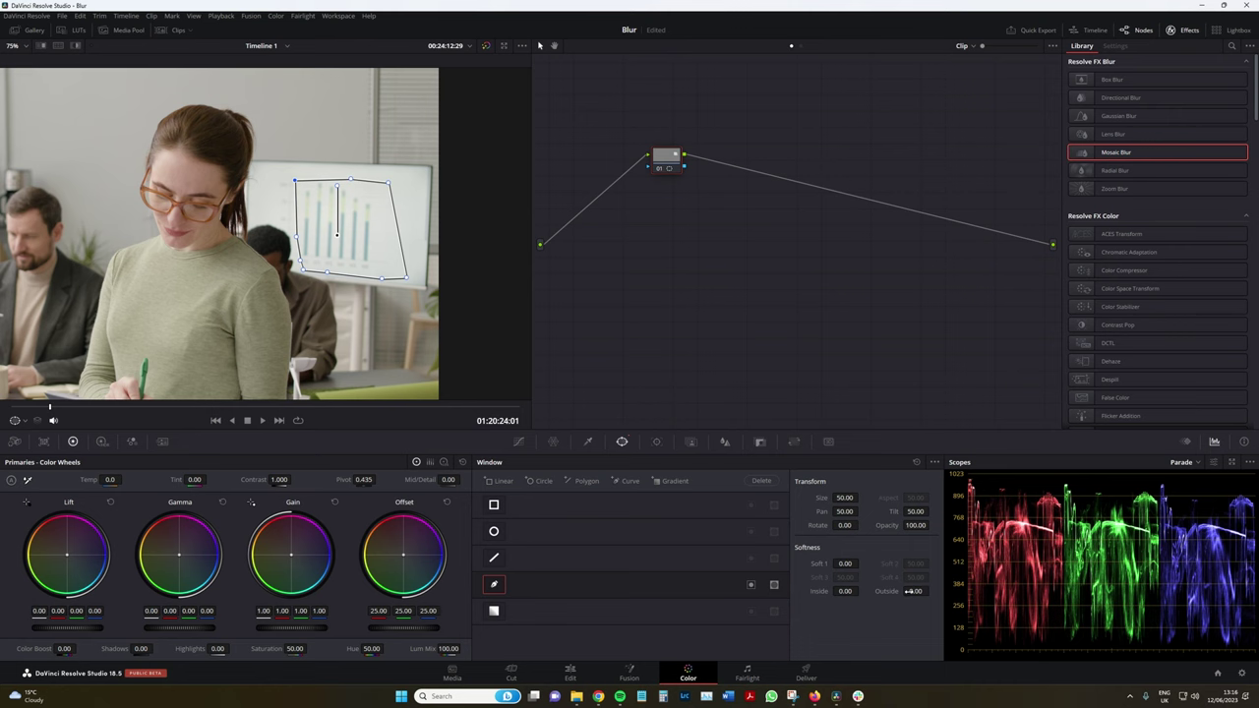
- Soften the window's outside edge to 1.32, track it forward, and return to the first frame
drag(932, 591, 932, 590)
click(656, 441)
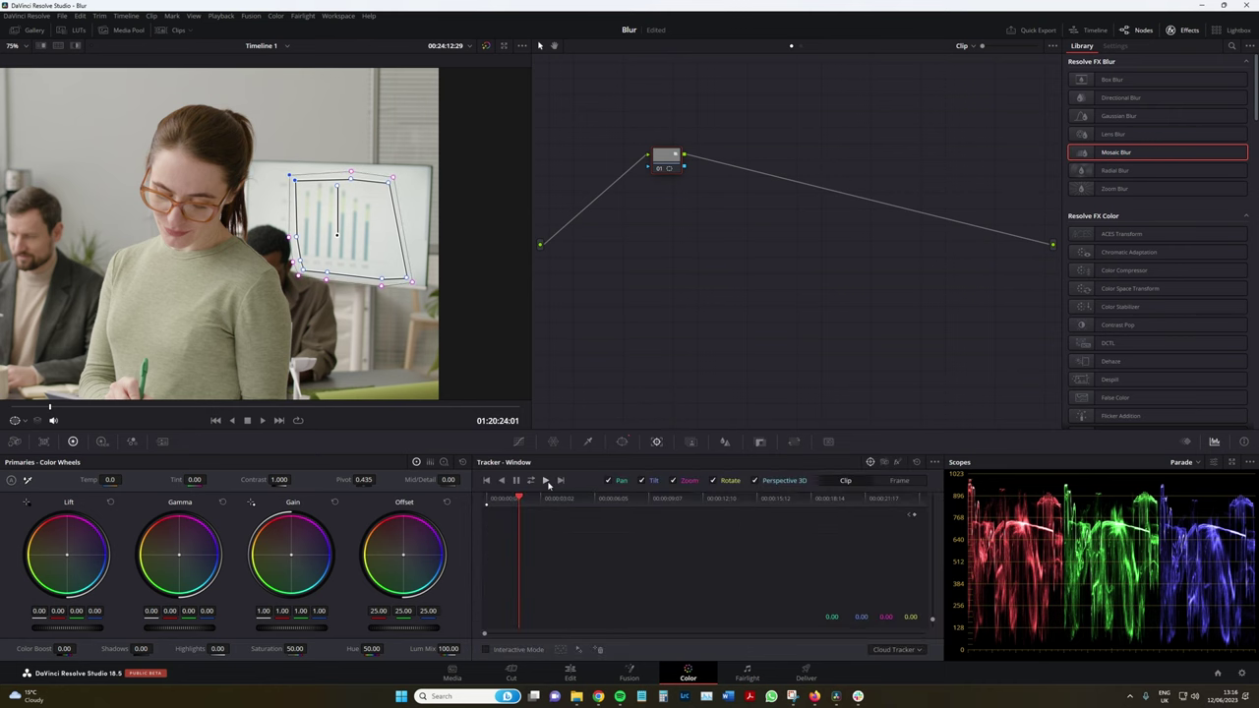
click(546, 480)
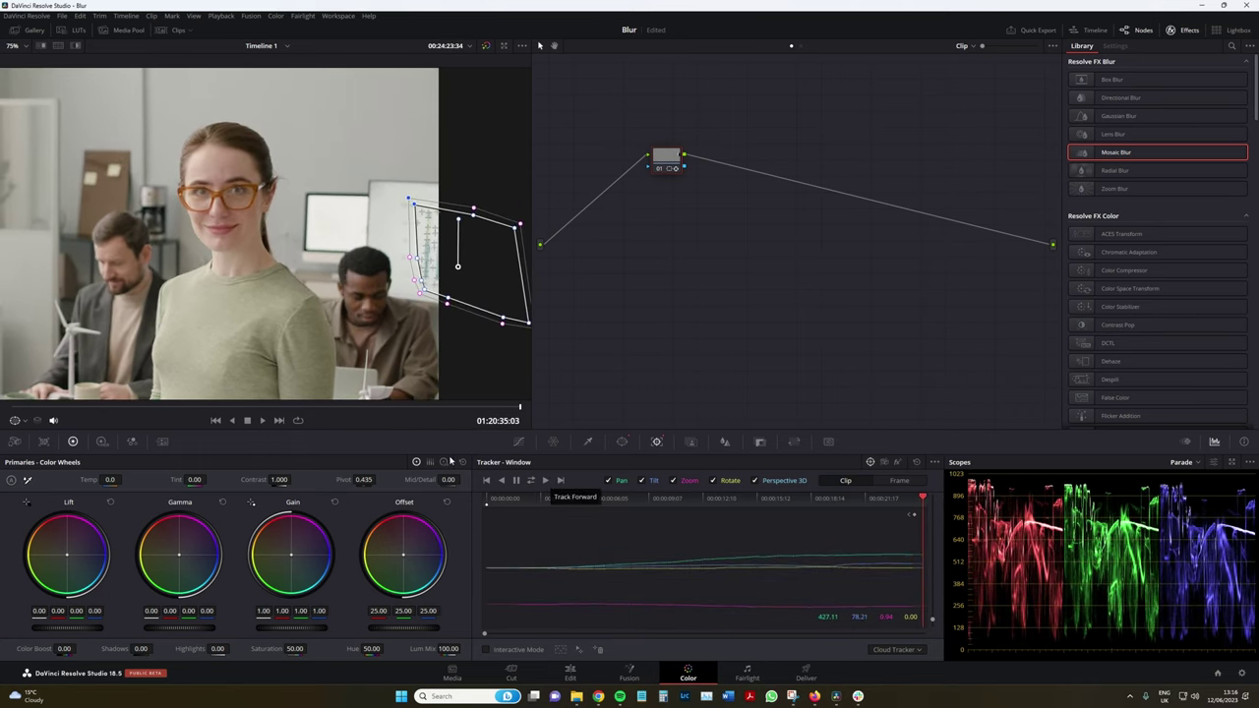
key(Home)
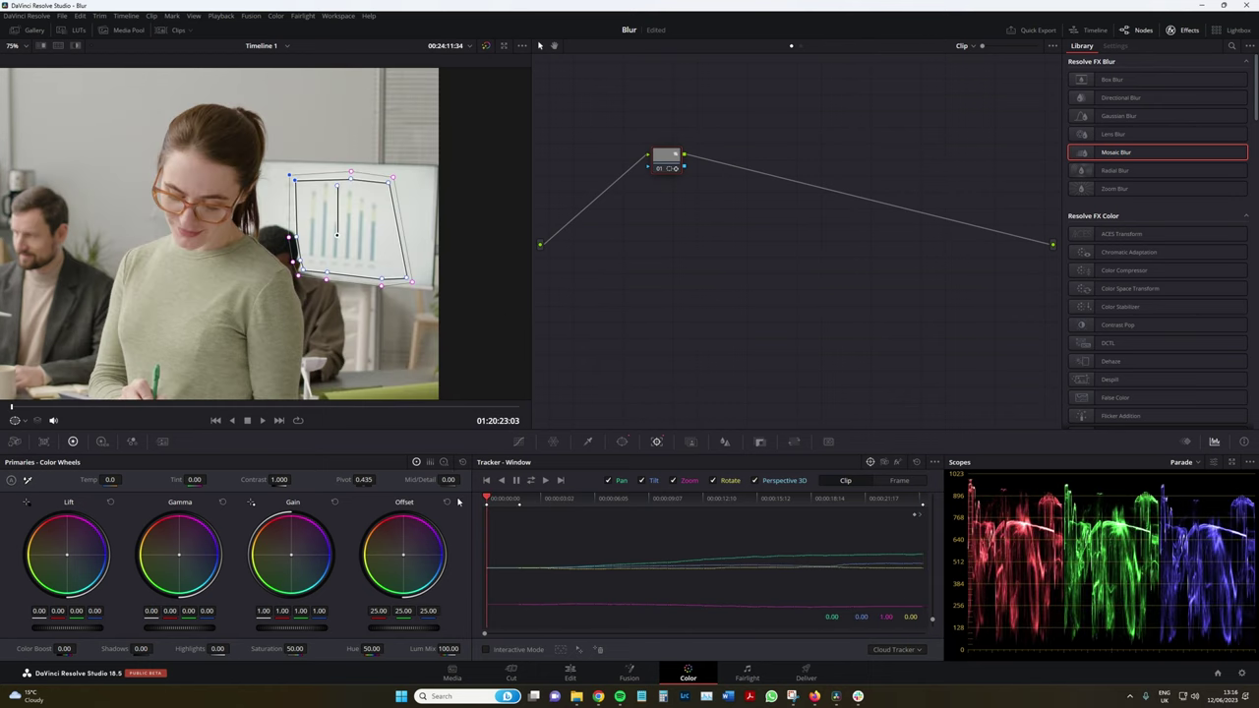
- Move the window's lower-left point to fit the whiteboard, set Soft Outside to 0.76, and play
click(292, 237)
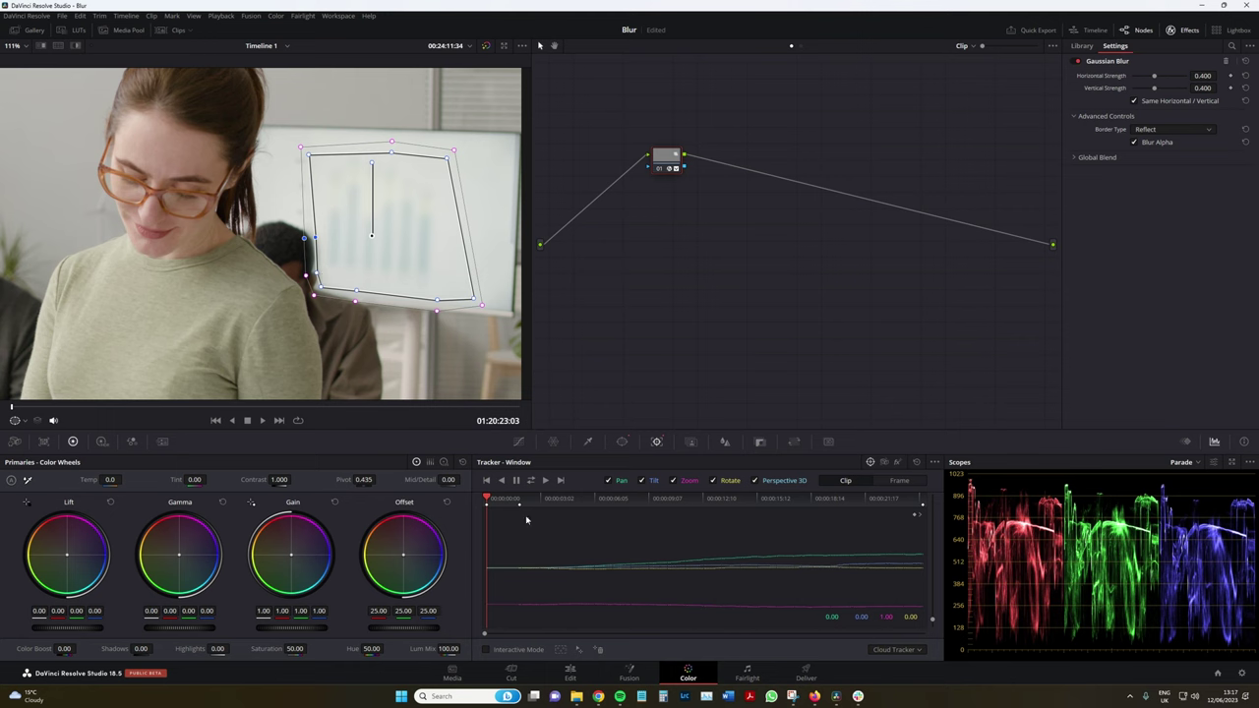
click(315, 275)
drag(321, 278, 327, 278)
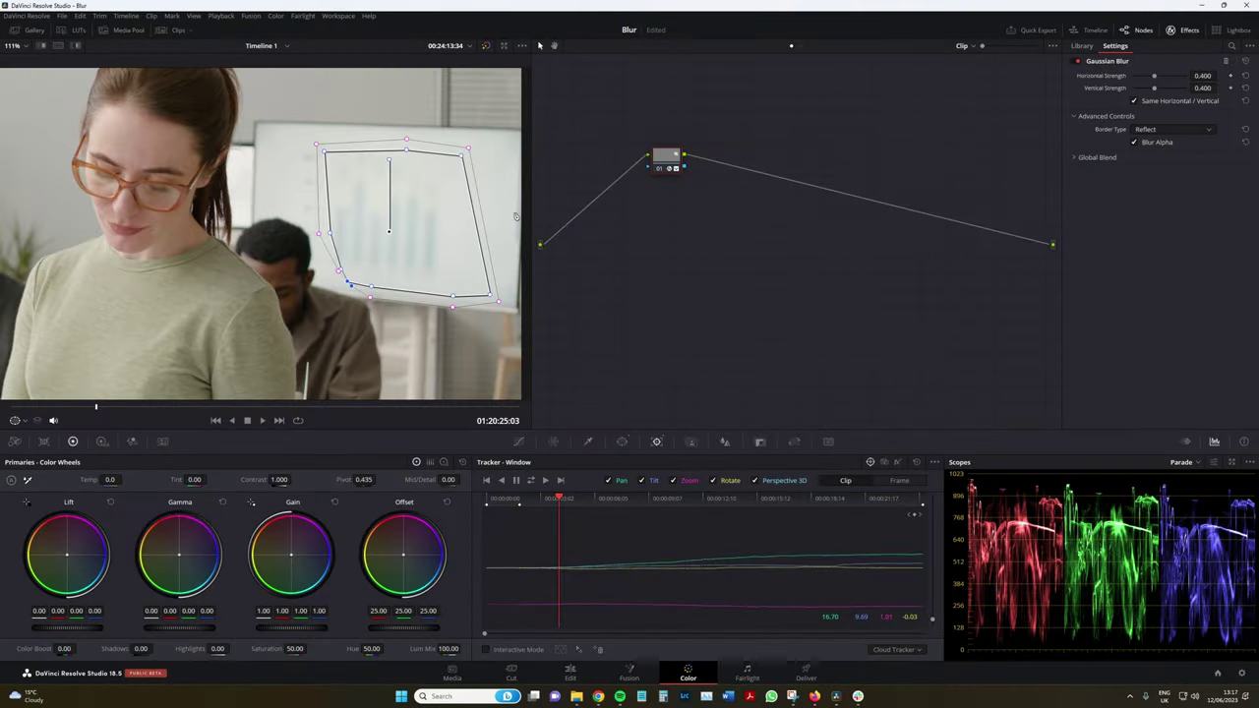
click(615, 444)
drag(923, 602, 915, 602)
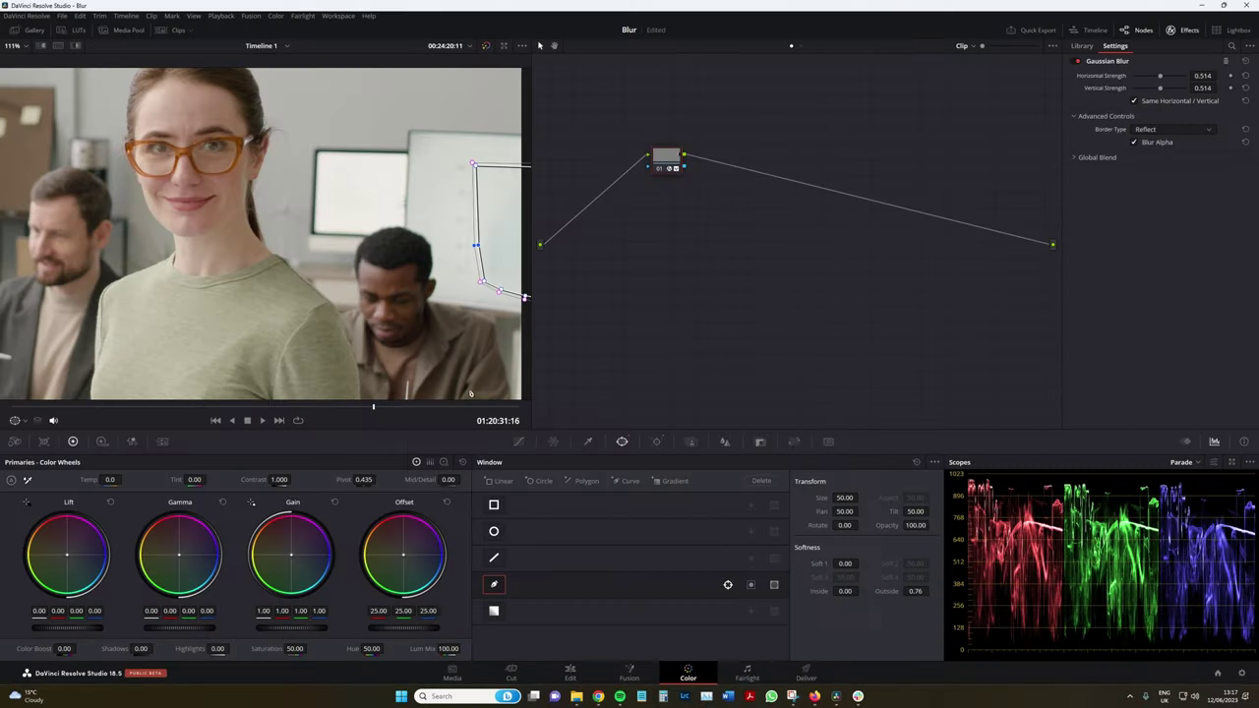
key(space)
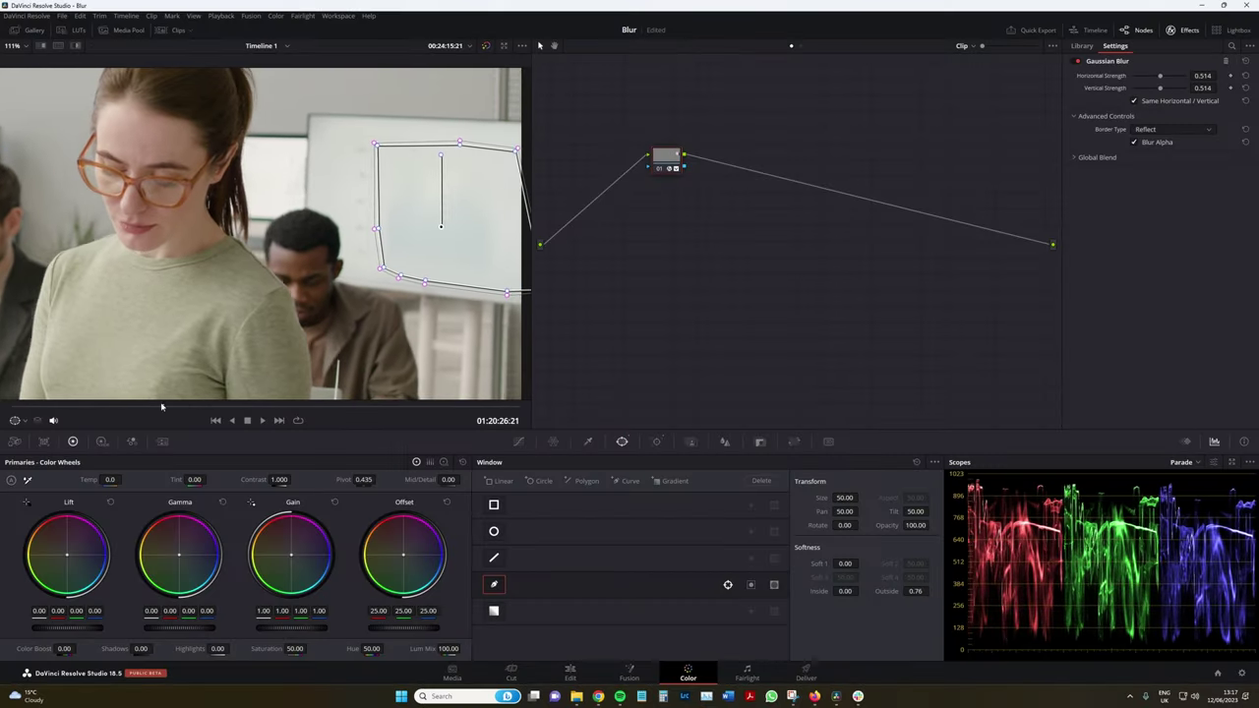
- Reset node 01's grade to clear the office clip's blur and window
click(1226, 61)
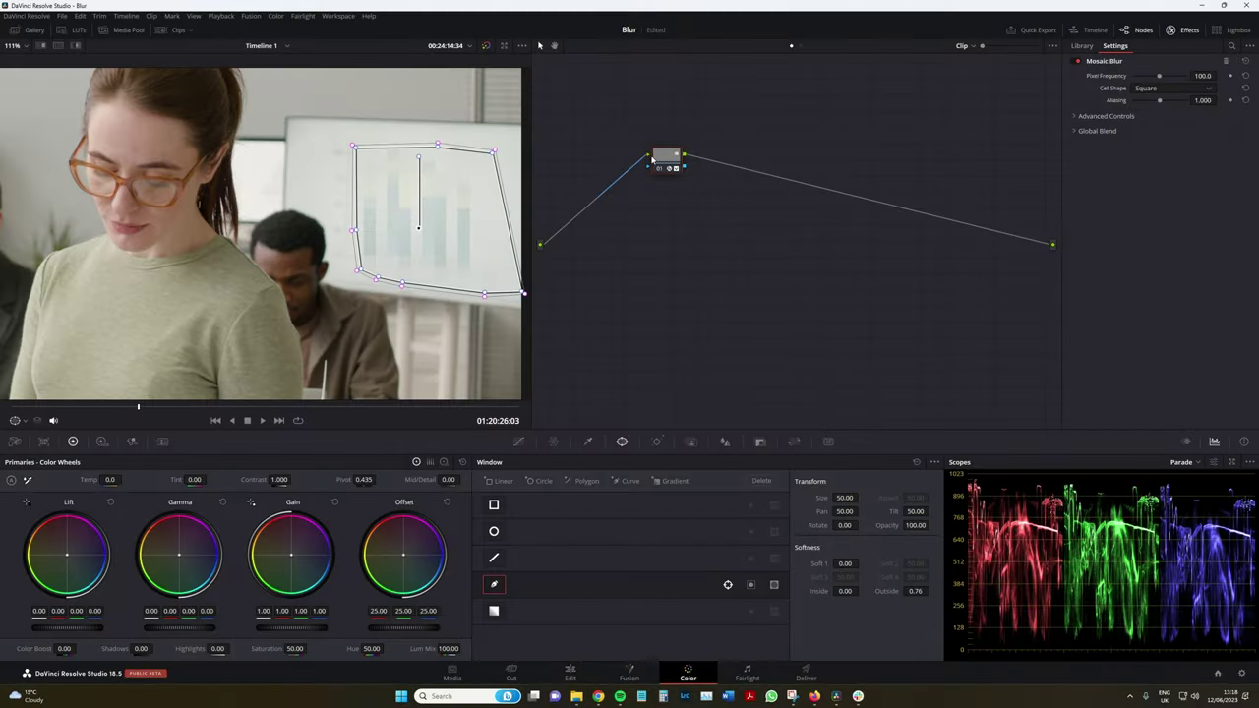
right_click(652, 160)
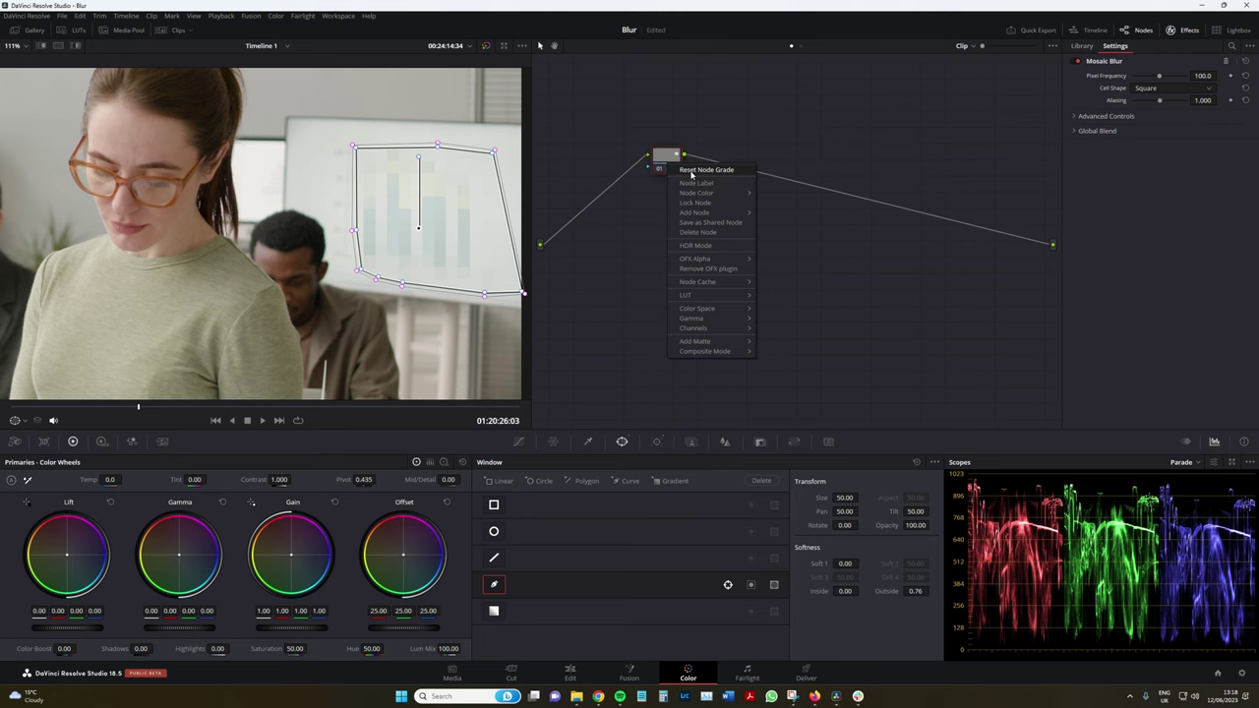
click(694, 172)
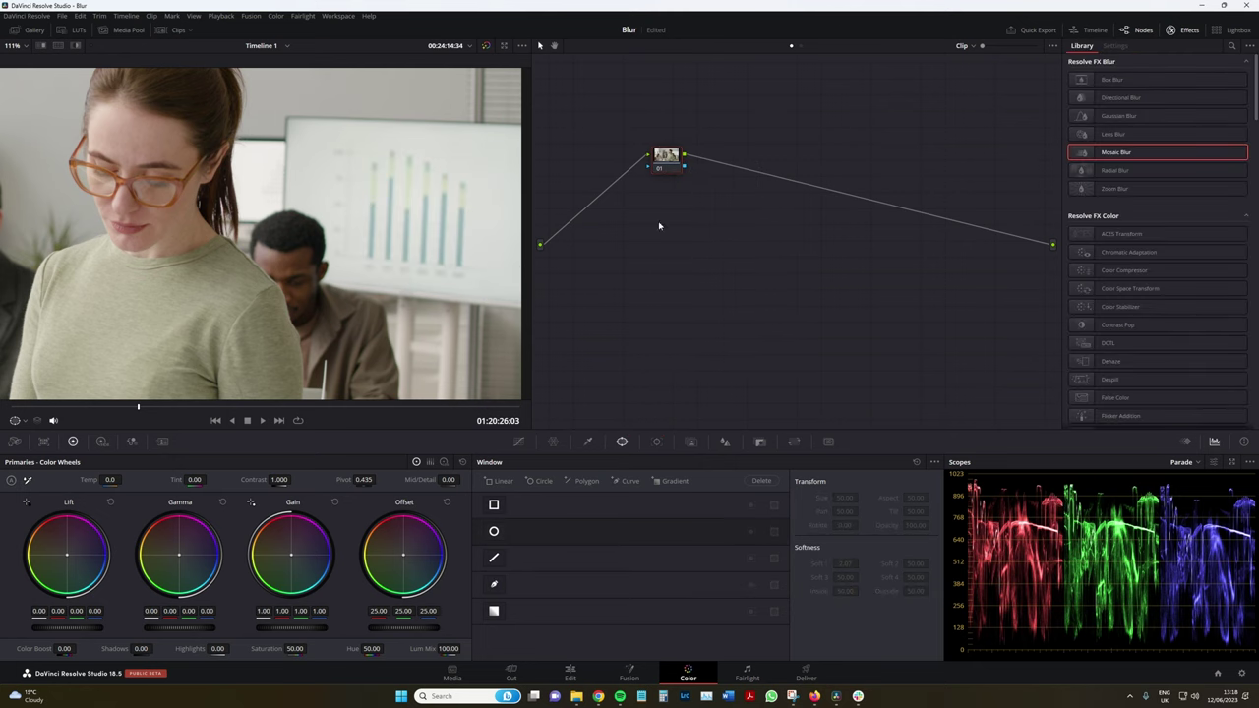
- On the Edit page, move the office clip about five seconds earlier and go to the audio-bands clip
click(571, 674)
drag(944, 566, 760, 580)
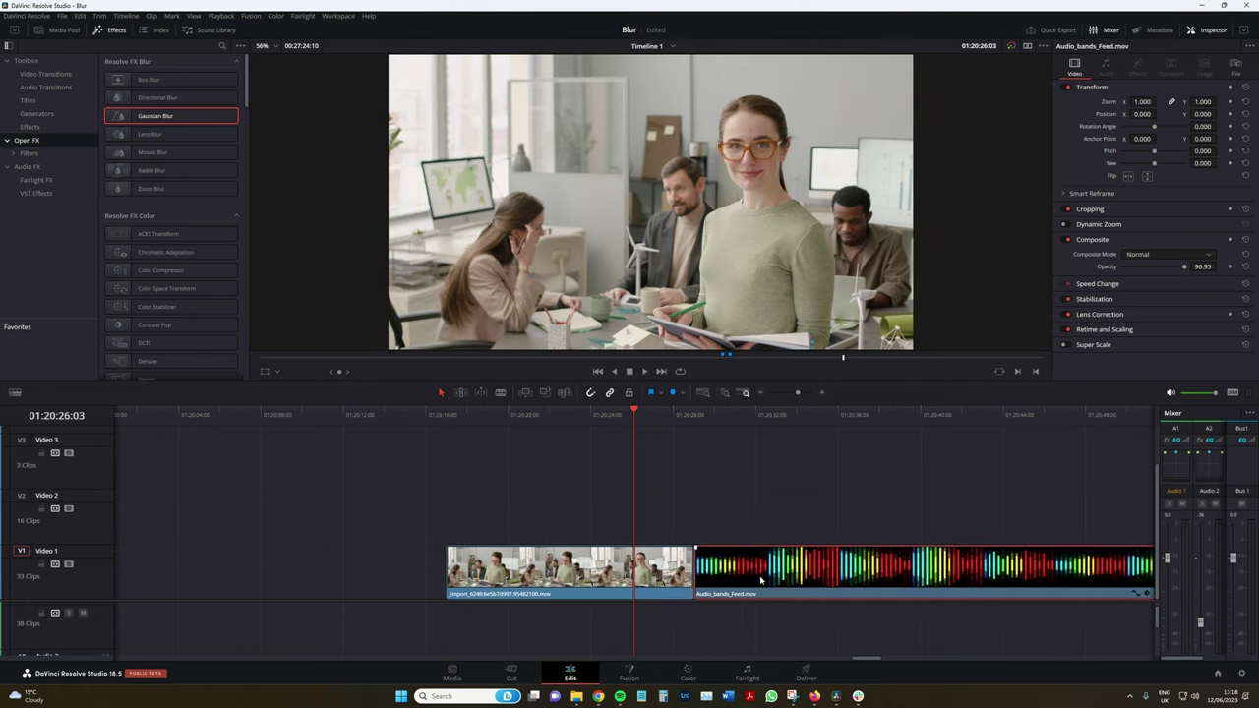
click(692, 415)
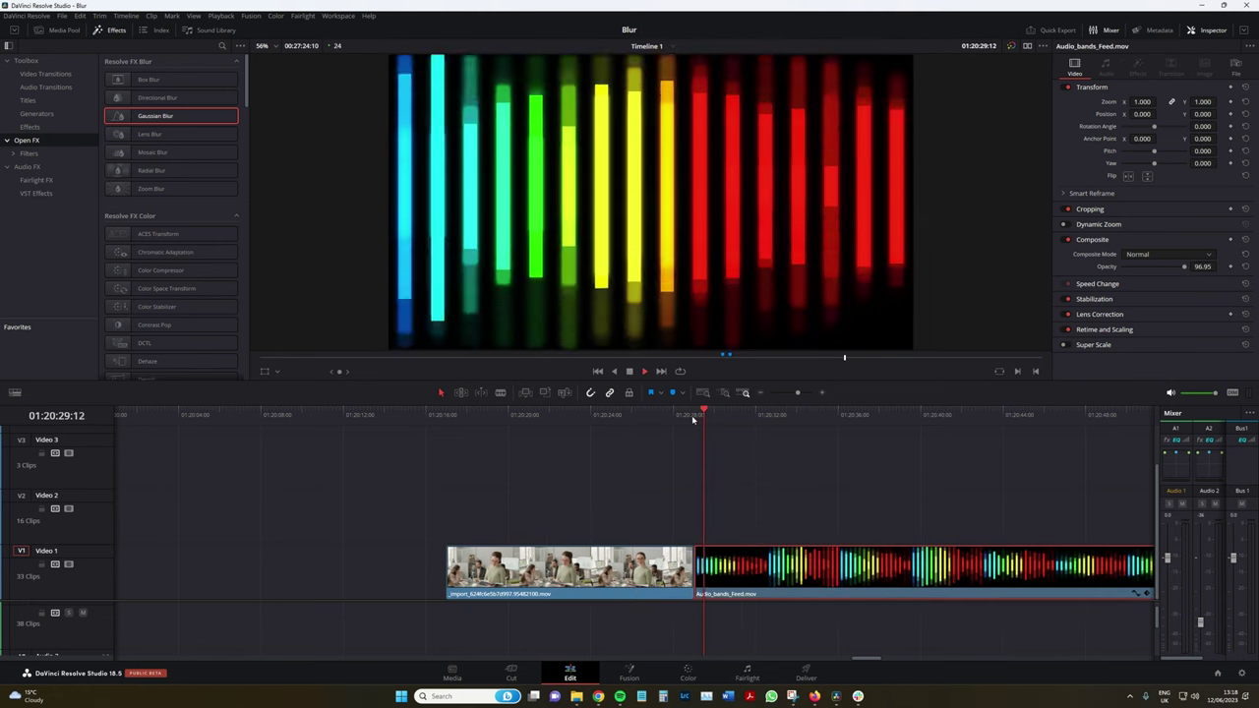
scroll(768, 491, down, 2)
scroll(838, 559, up, 4)
scroll(838, 559, down, 2)
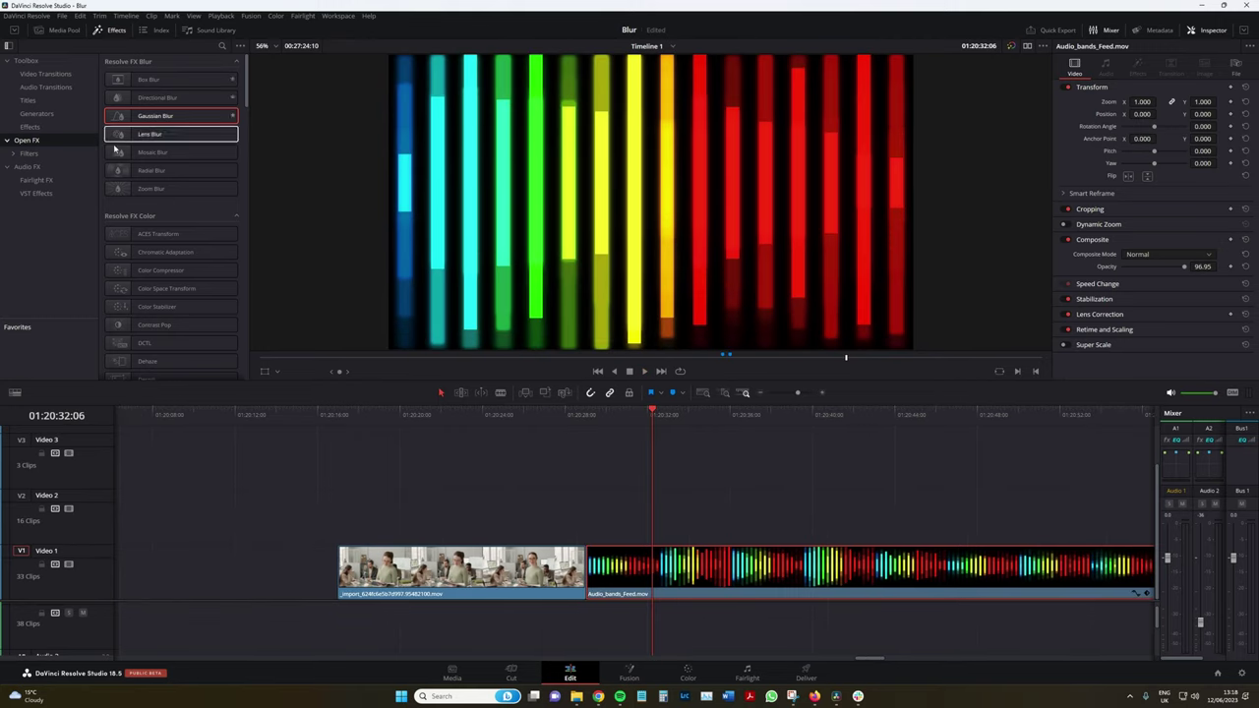
- Place a Clean and Simple title above the audio-bands clip with small text 'Music Through' plus a line break
click(29, 101)
drag(172, 289, 601, 531)
click(1116, 157)
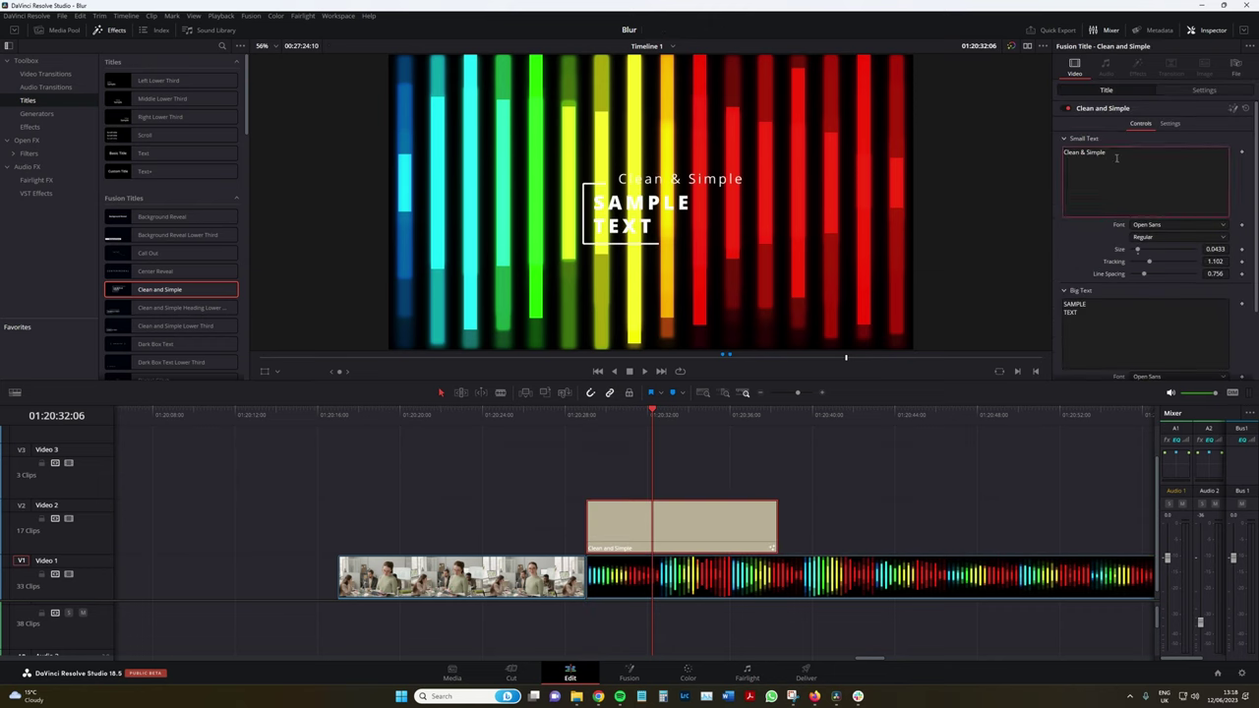
key(ctrl+a)
text(Music Through)
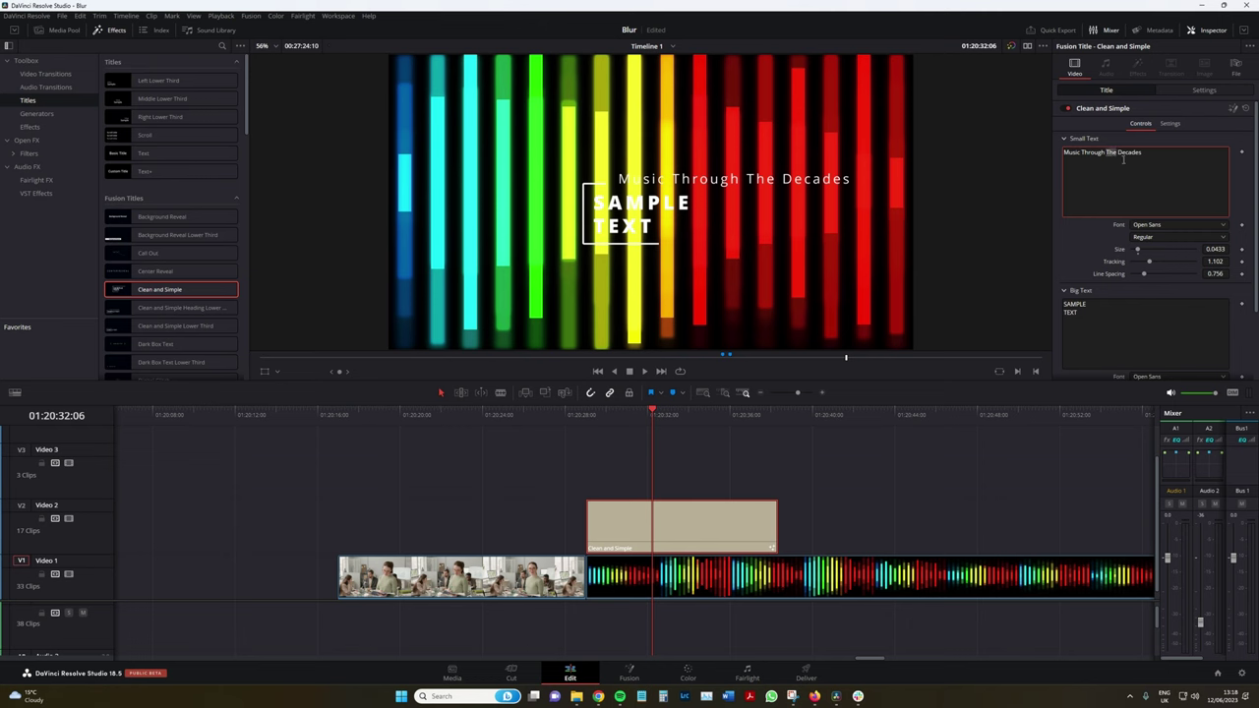
key(Return)
- Replace the big text with 'The' and '1880' on two lines
click(1122, 306)
key(ctrl+a)
text(The)
key(Return)
text(18)
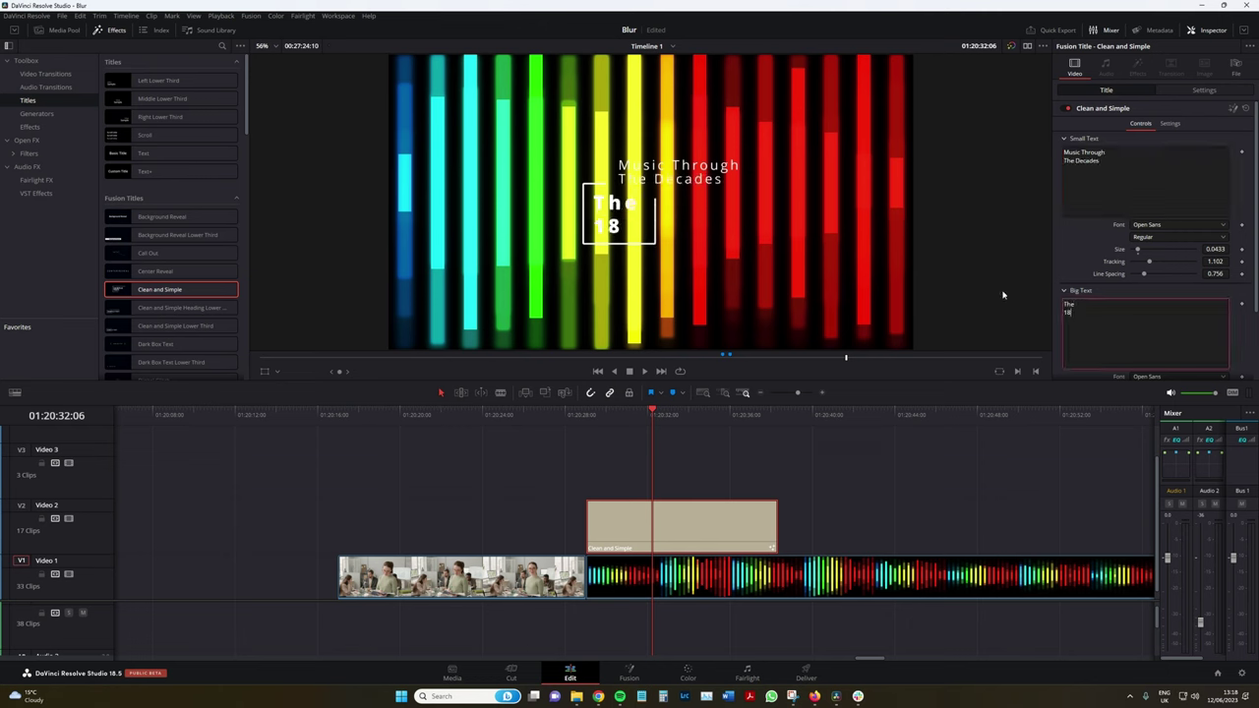
text(80s)
- Play the title animation and trim the title clip so it ends earlier
click(604, 421)
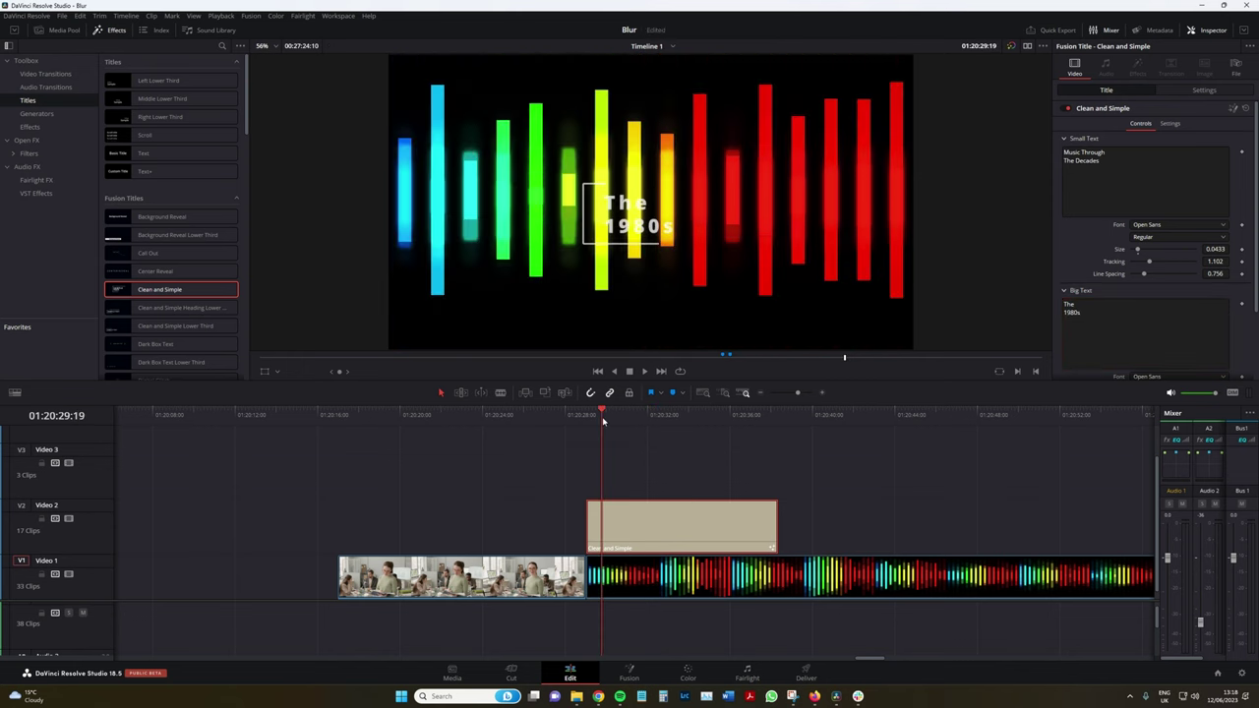
drag(602, 421, 591, 422)
key(space)
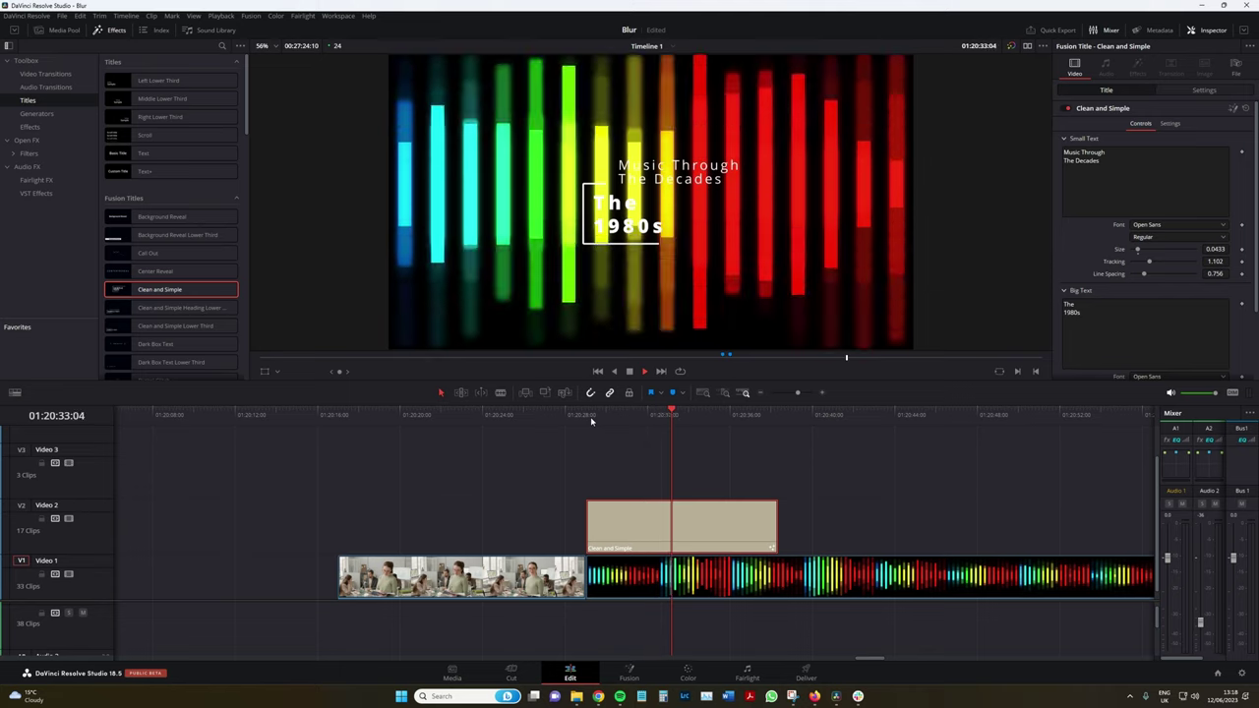
click(775, 539)
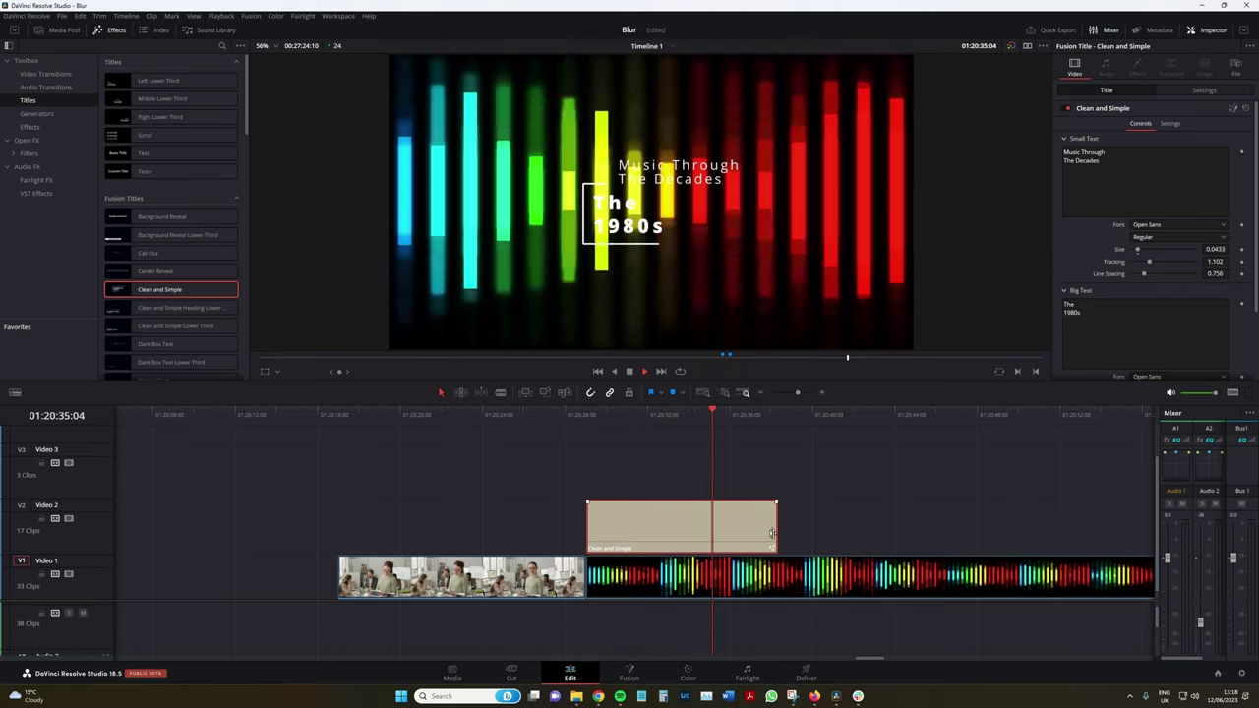
drag(778, 539, 726, 539)
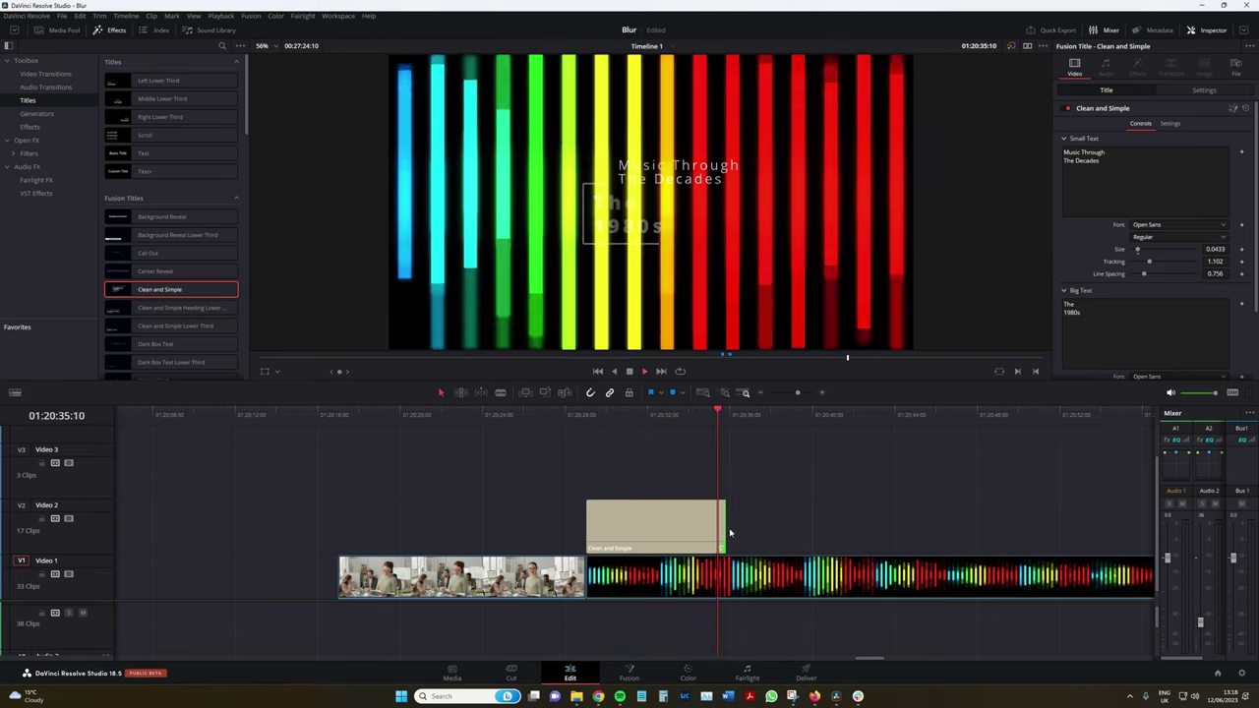
click(635, 432)
key(space)
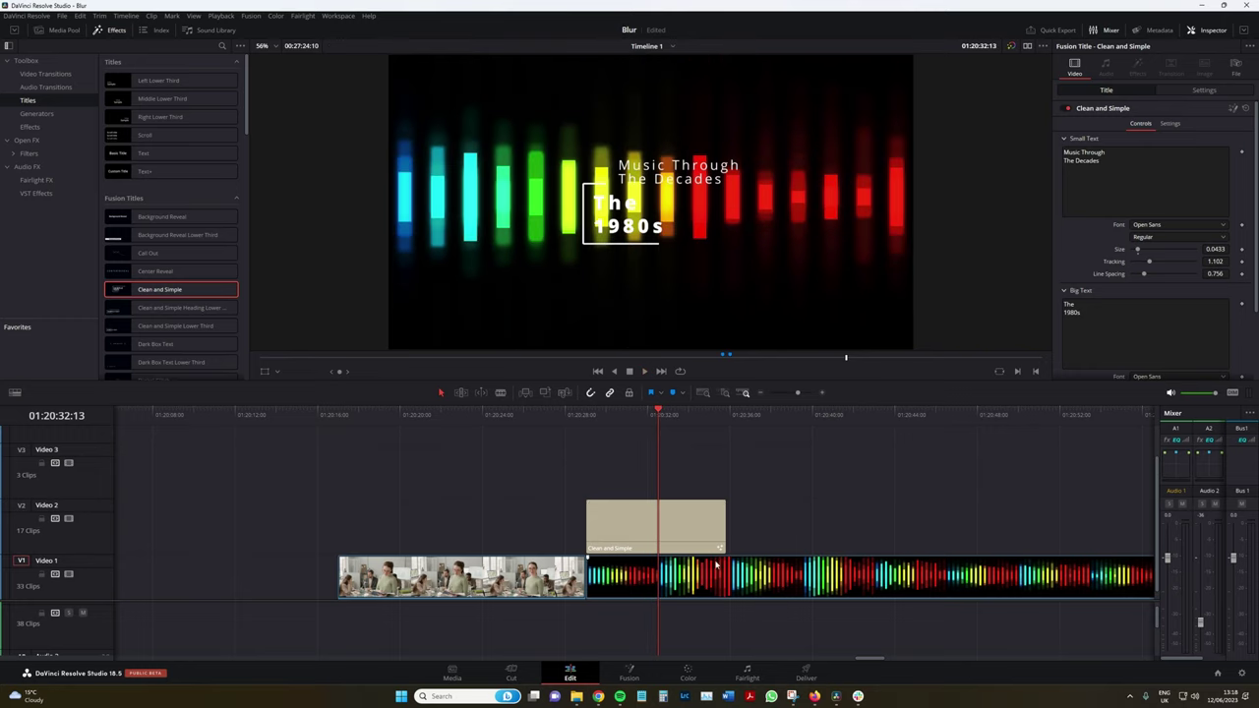
- Adjust the audio-bands clip's opacity behind the title, settling at 86.26
click(664, 580)
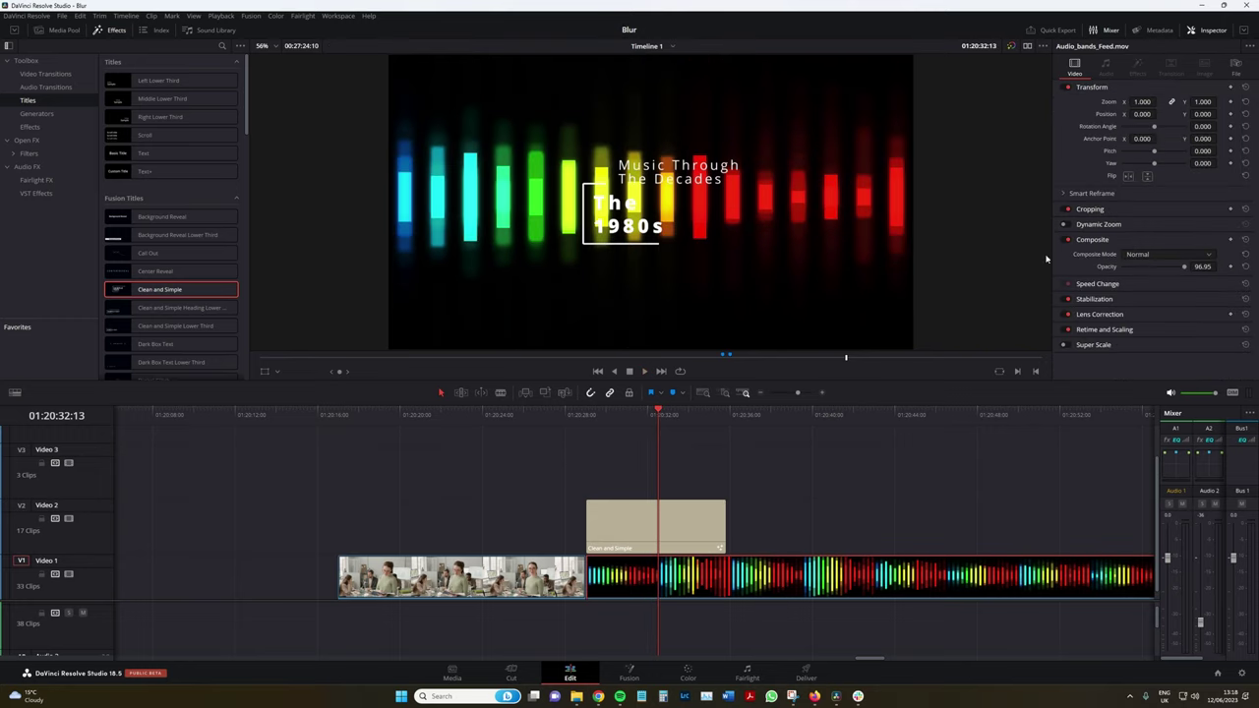
drag(1160, 271, 1136, 272)
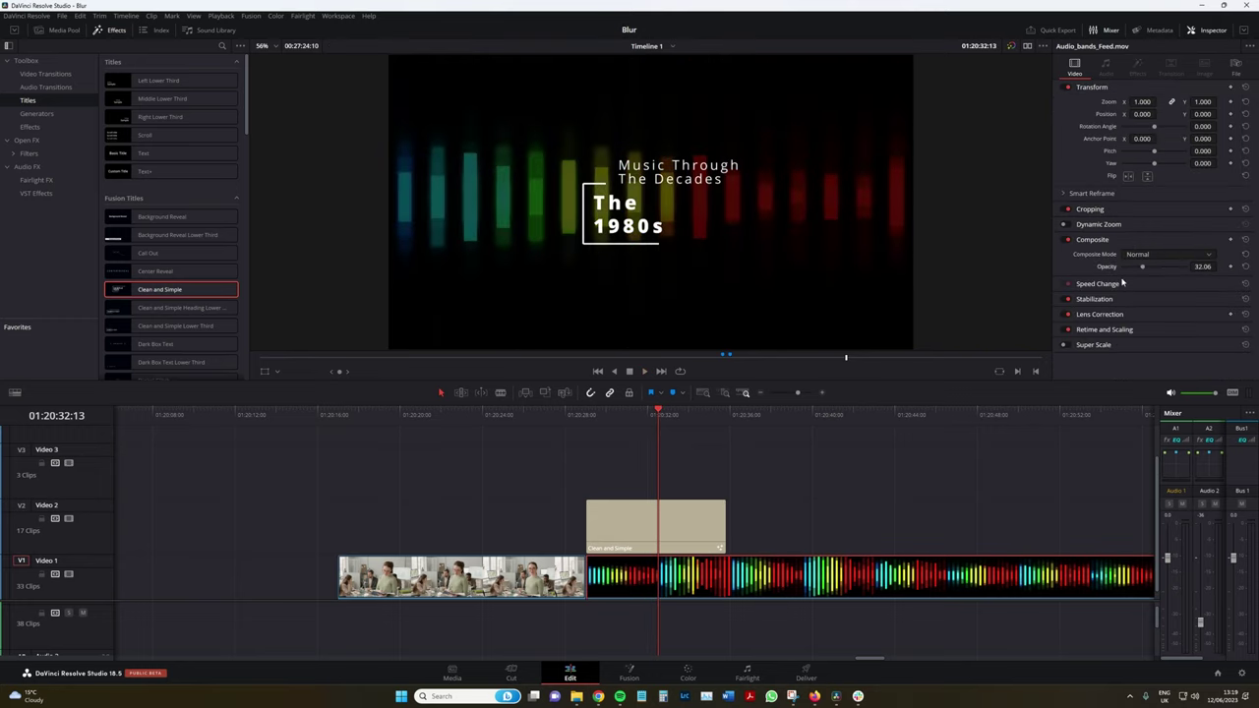
click(593, 416)
key(space)
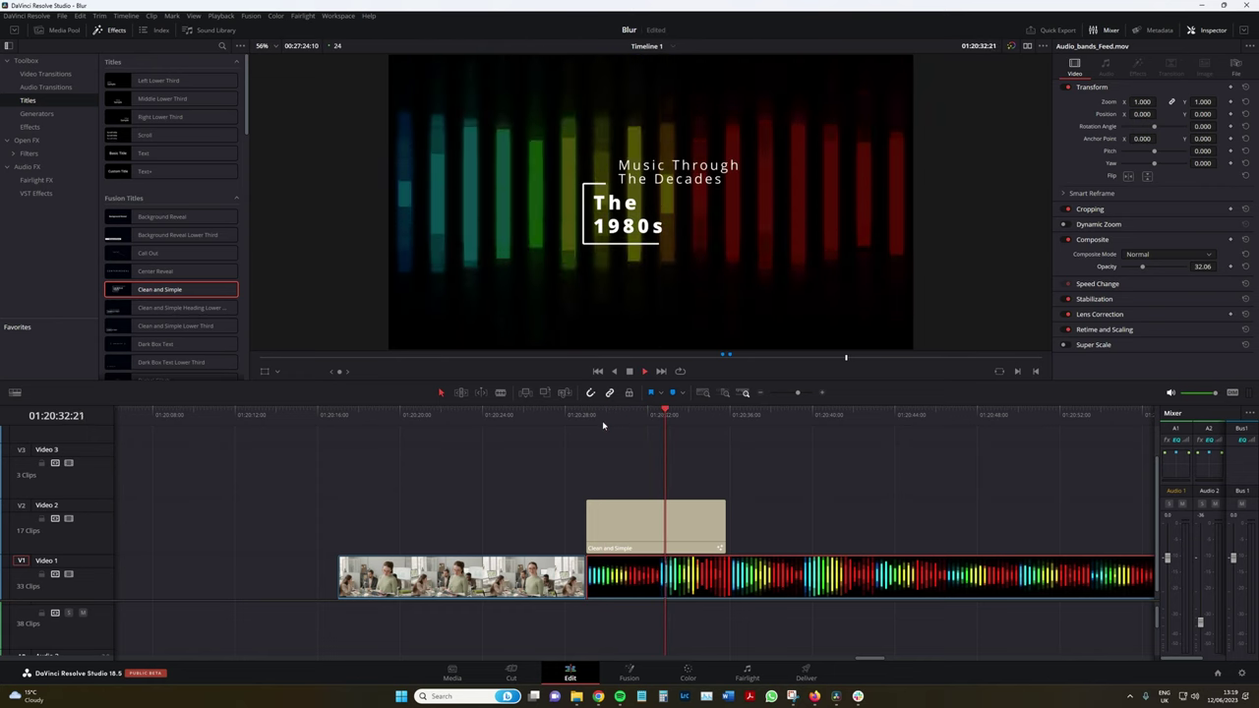
key(space)
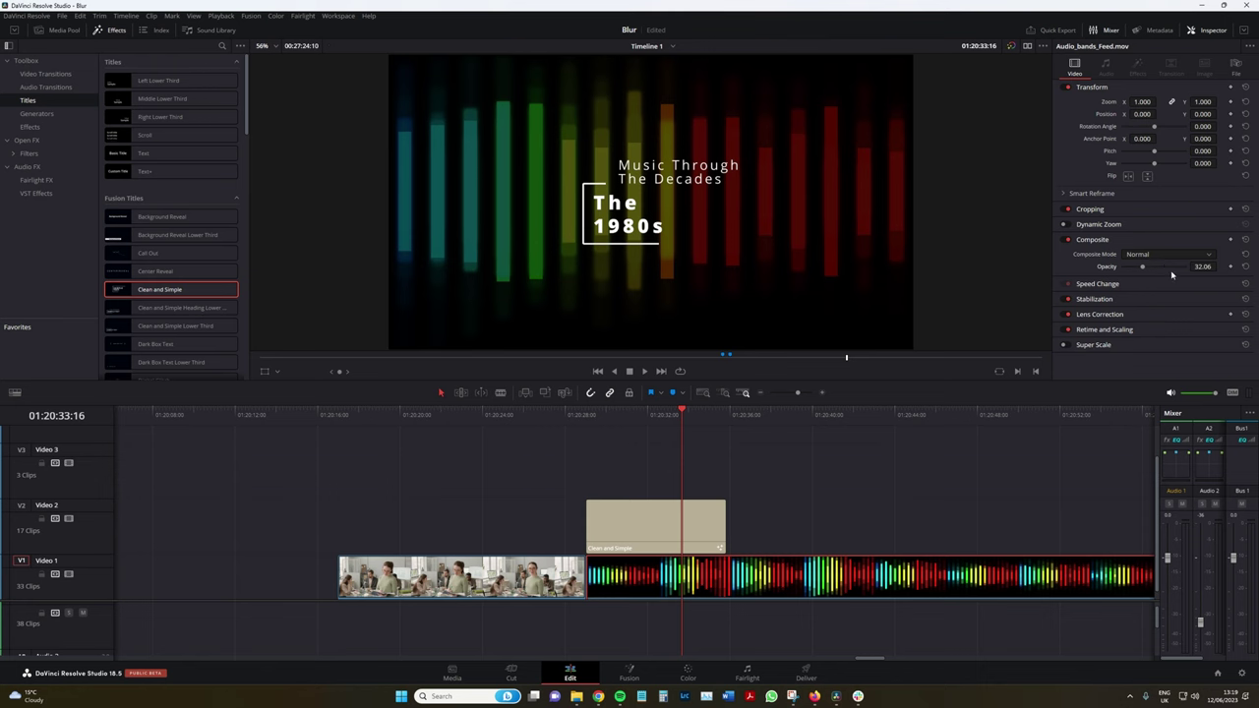
drag(1165, 270, 1179, 267)
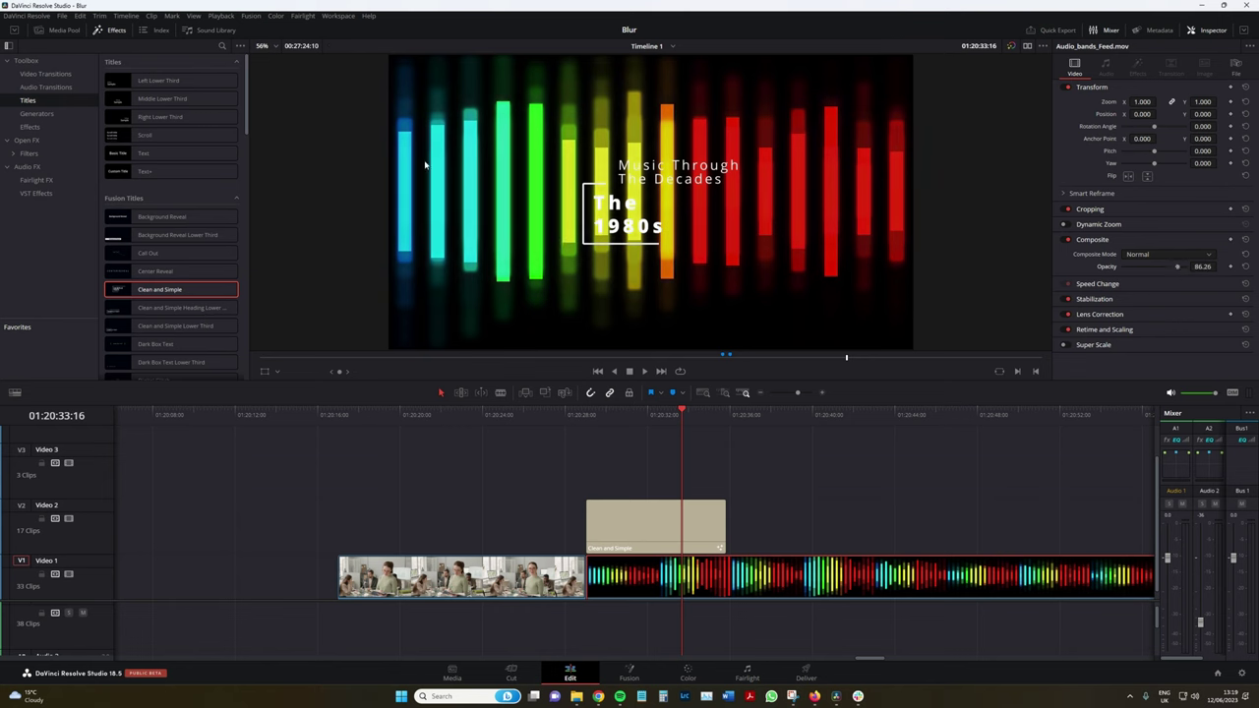
- Apply Gaussian Blur to the audio-bands clip with strength 0.620
click(29, 141)
drag(140, 112, 644, 587)
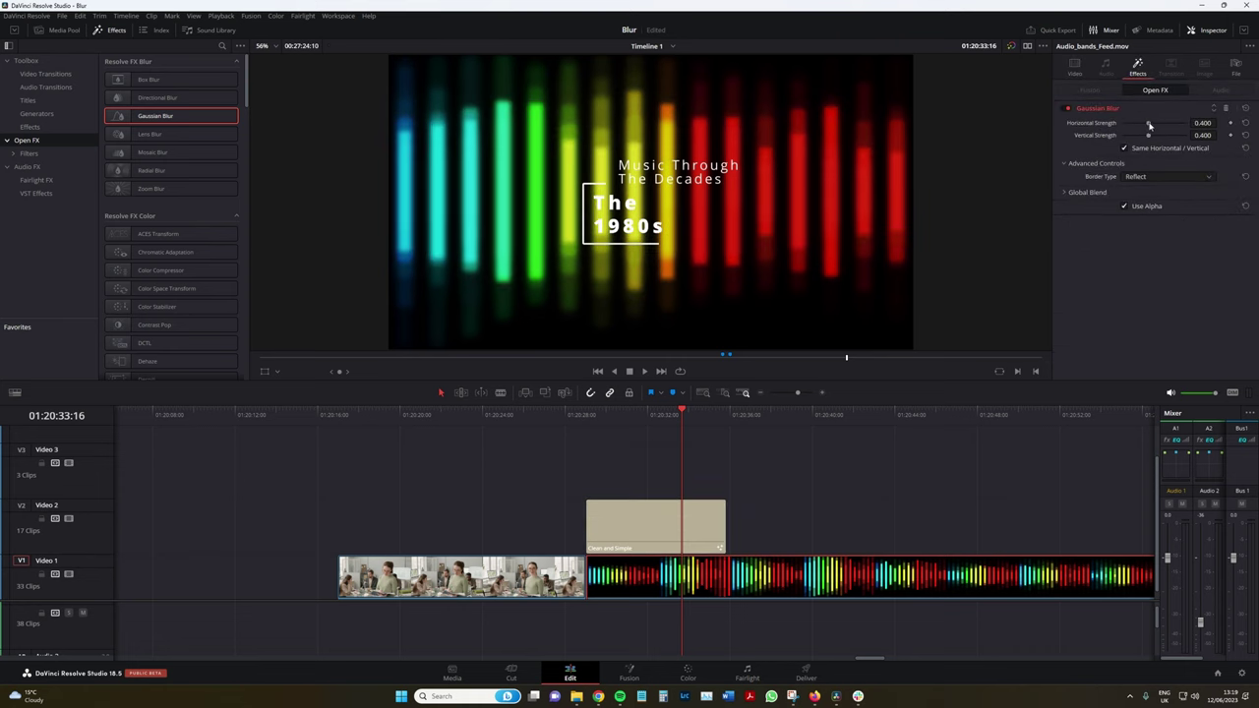
drag(1149, 125, 1162, 125)
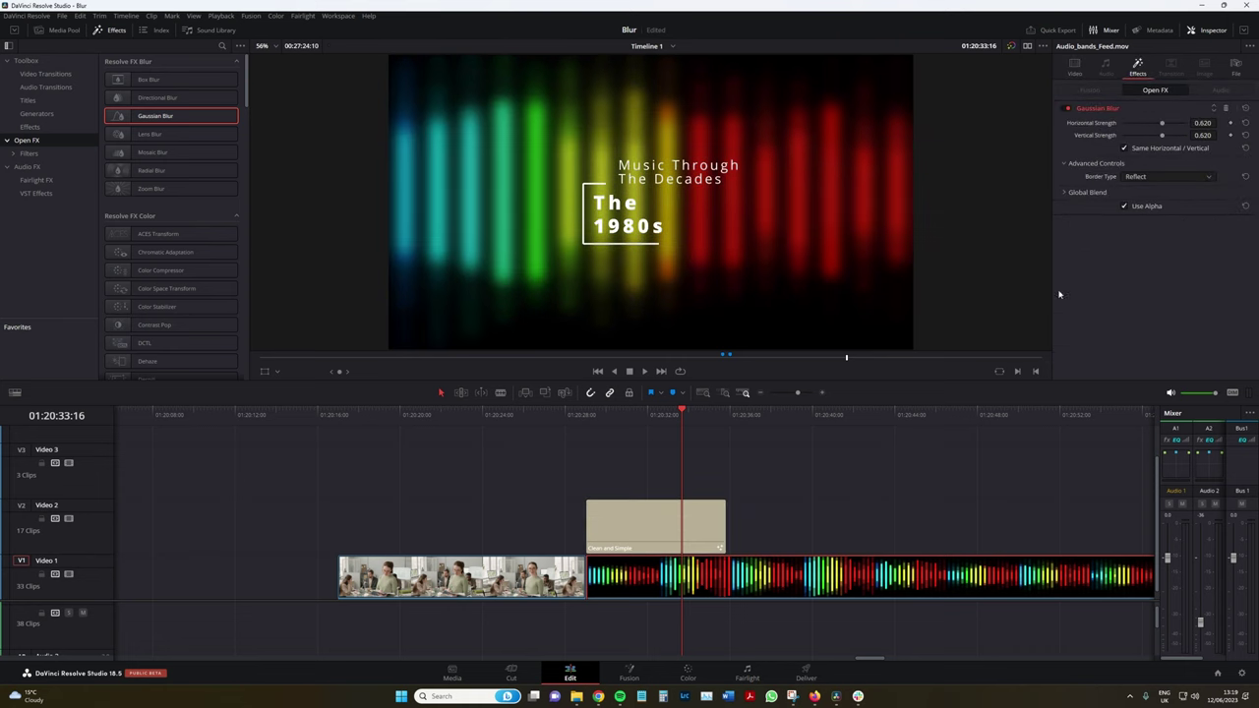
- Set the clip's opacity to 80 and play back the blurred result from the title's start
click(1076, 69)
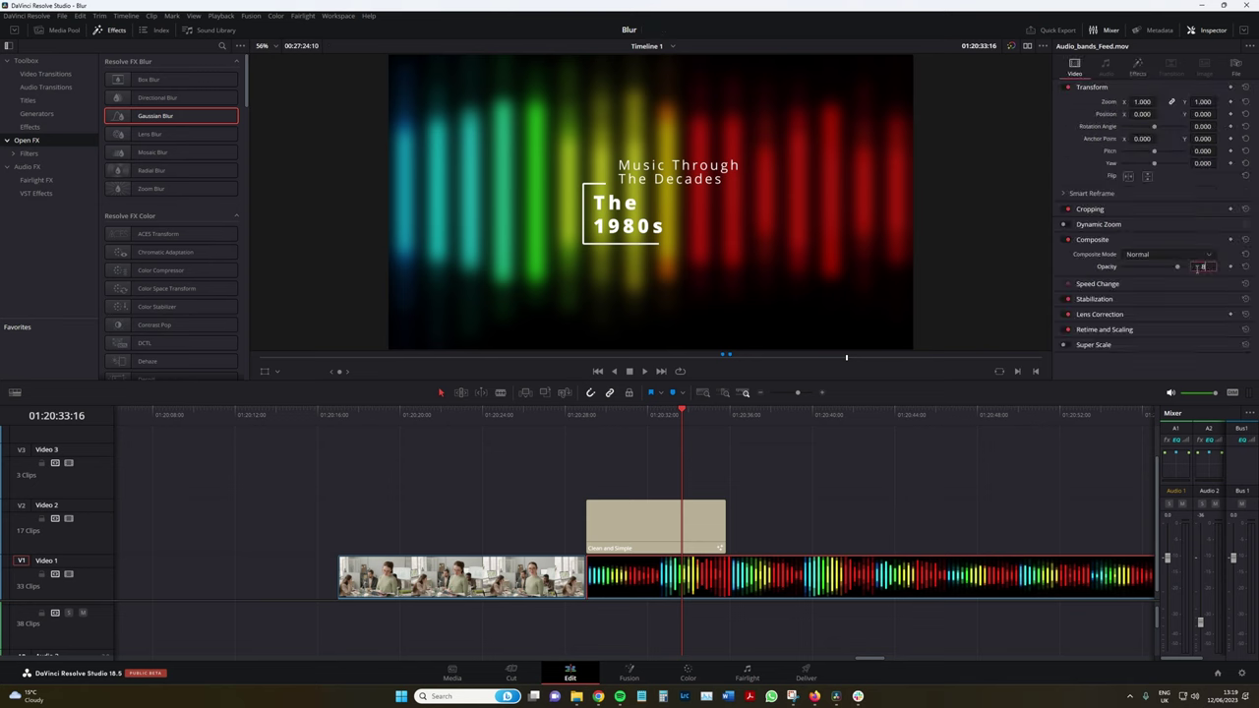
key(Return)
key(Up)
key(space)
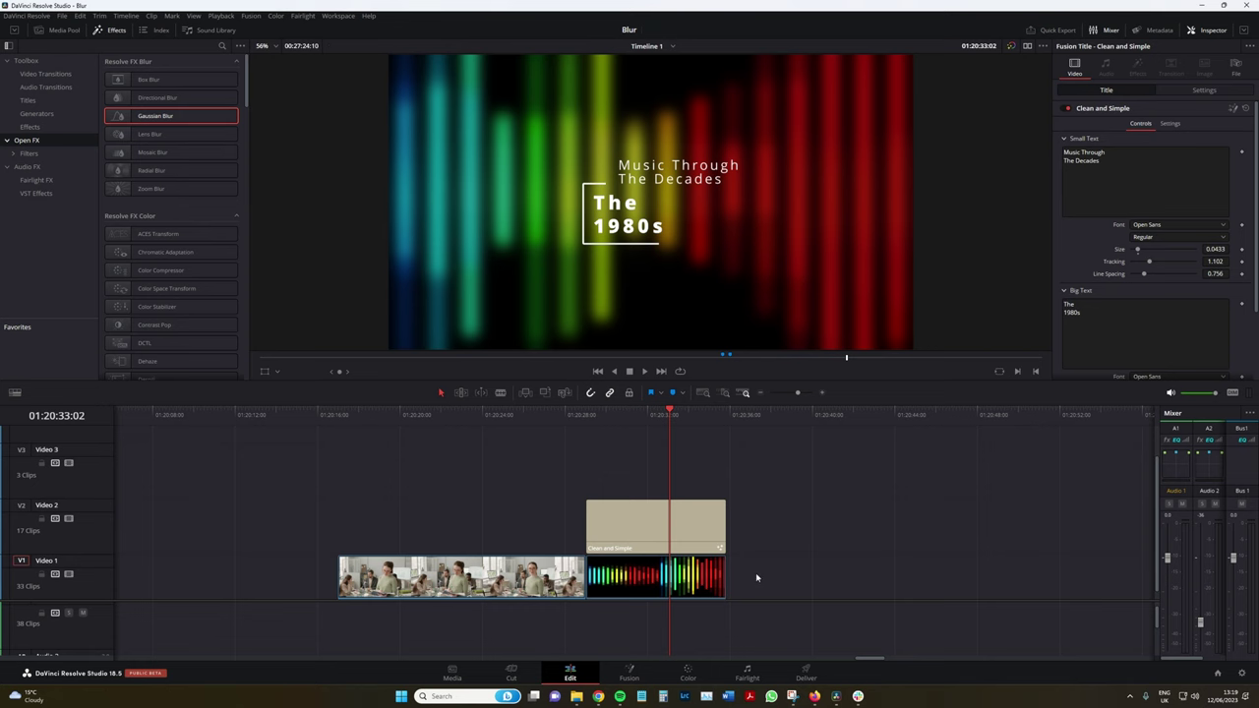
- Slide the Ferris-wheel clip left so it sits right after the soldier walk clip on Video 1
scroll(663, 585, down, 3)
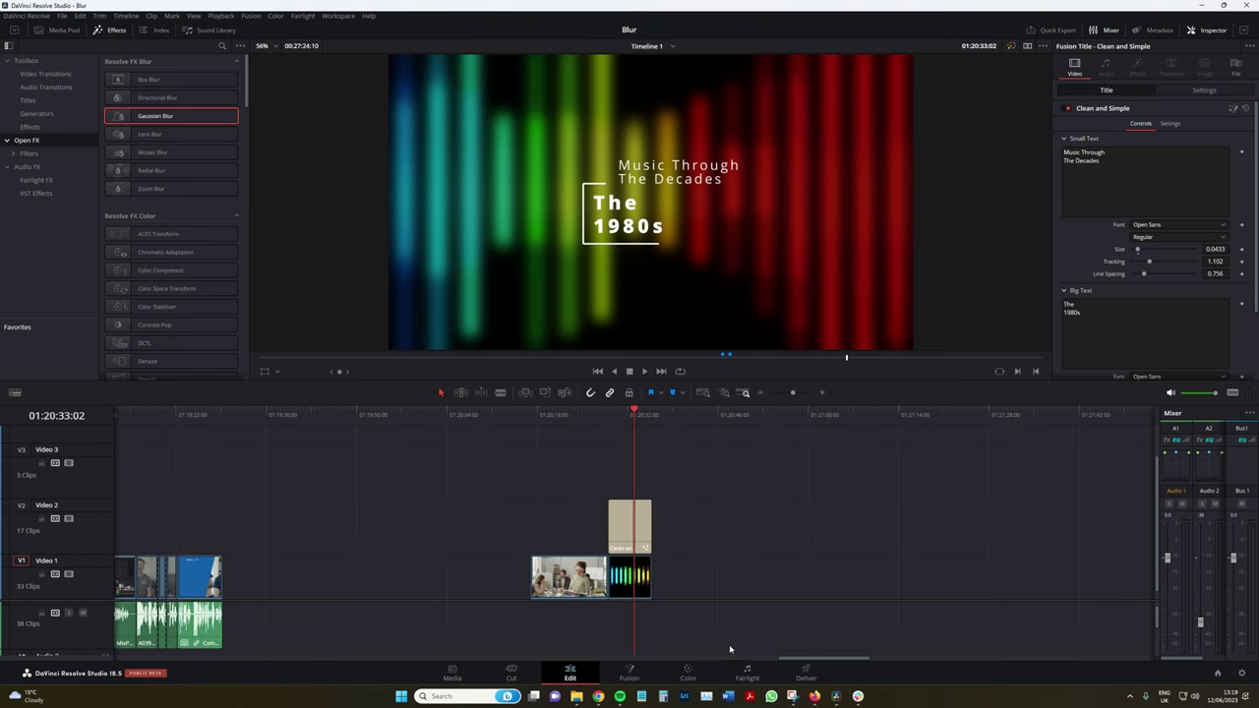
scroll(750, 651, down, 2)
drag(750, 657, 479, 663)
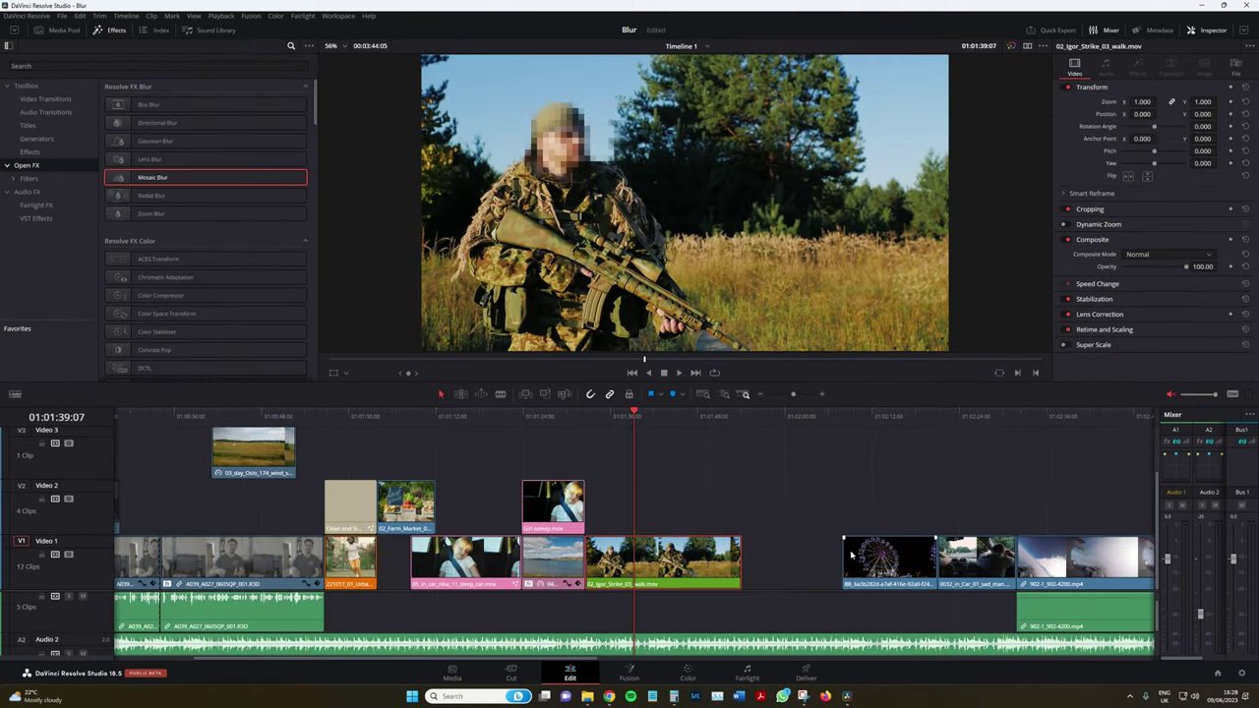
drag(870, 560, 792, 566)
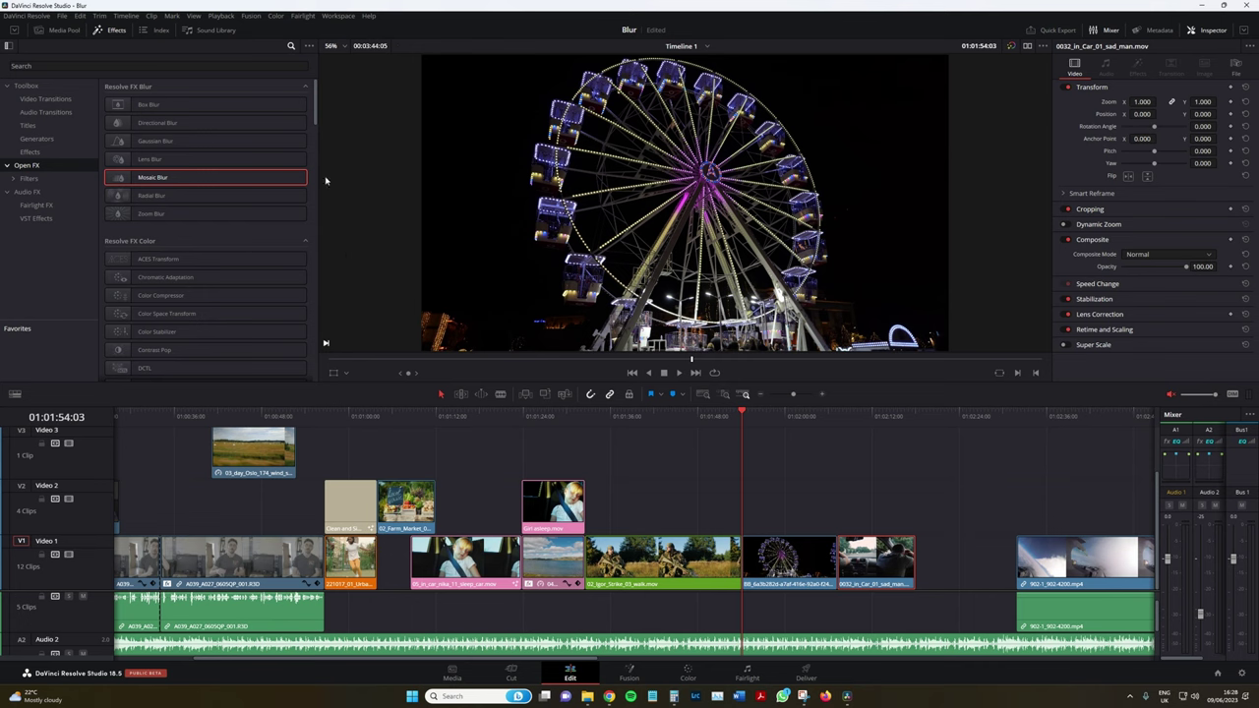
- Add Radial Blur from Open FX to the Ferris-wheel clip and park at its start
drag(157, 195, 793, 572)
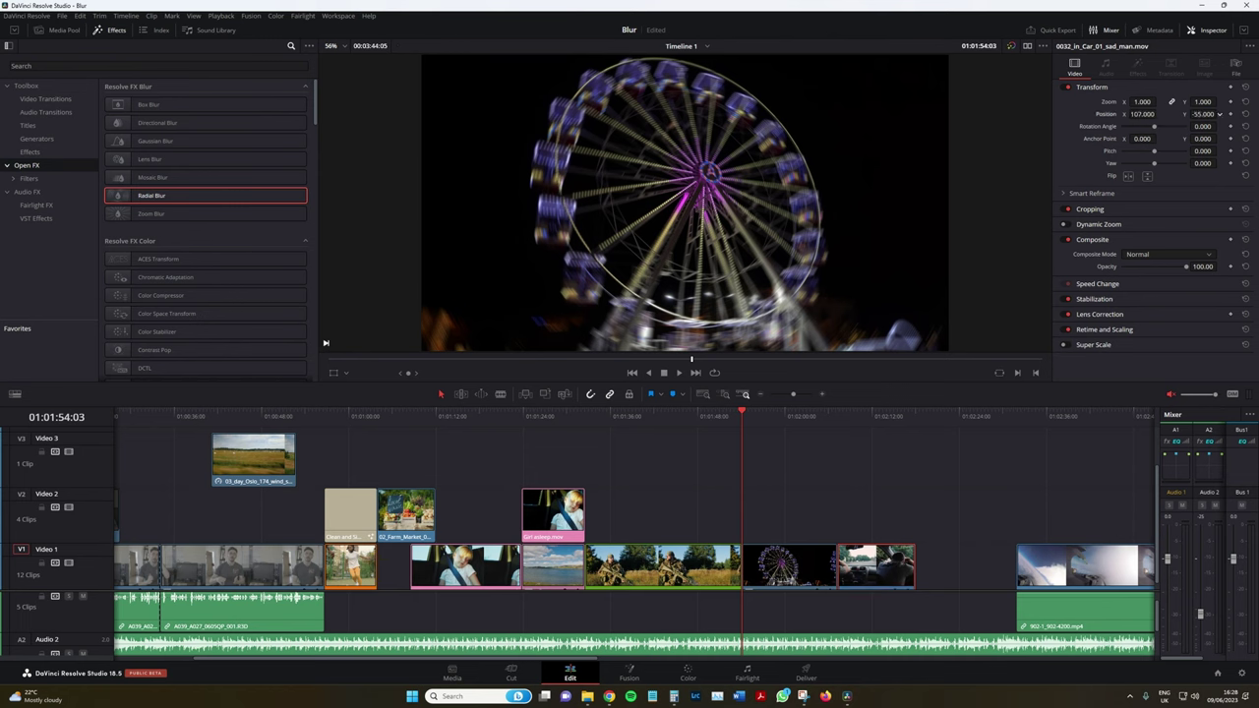
mouse_move(1202, 114)
mouse_down()
mouse_move(1238, 114)
mouse_move(1205, 115)
mouse_up()
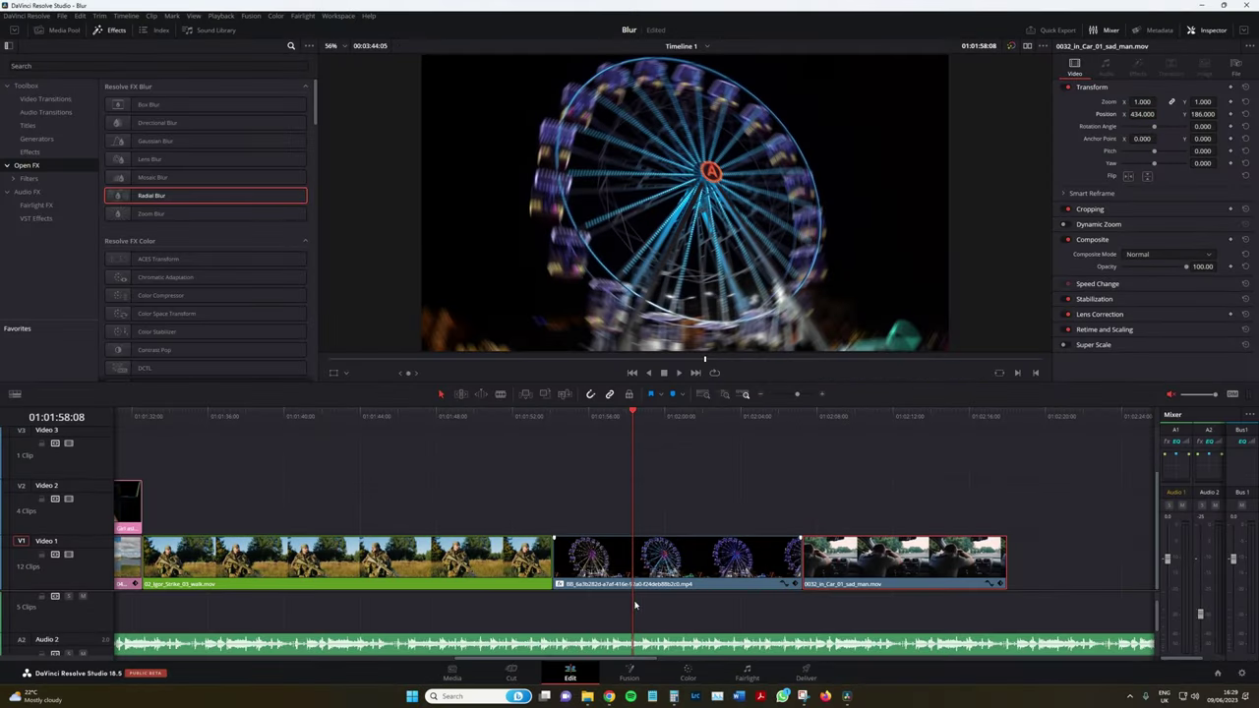
click(563, 435)
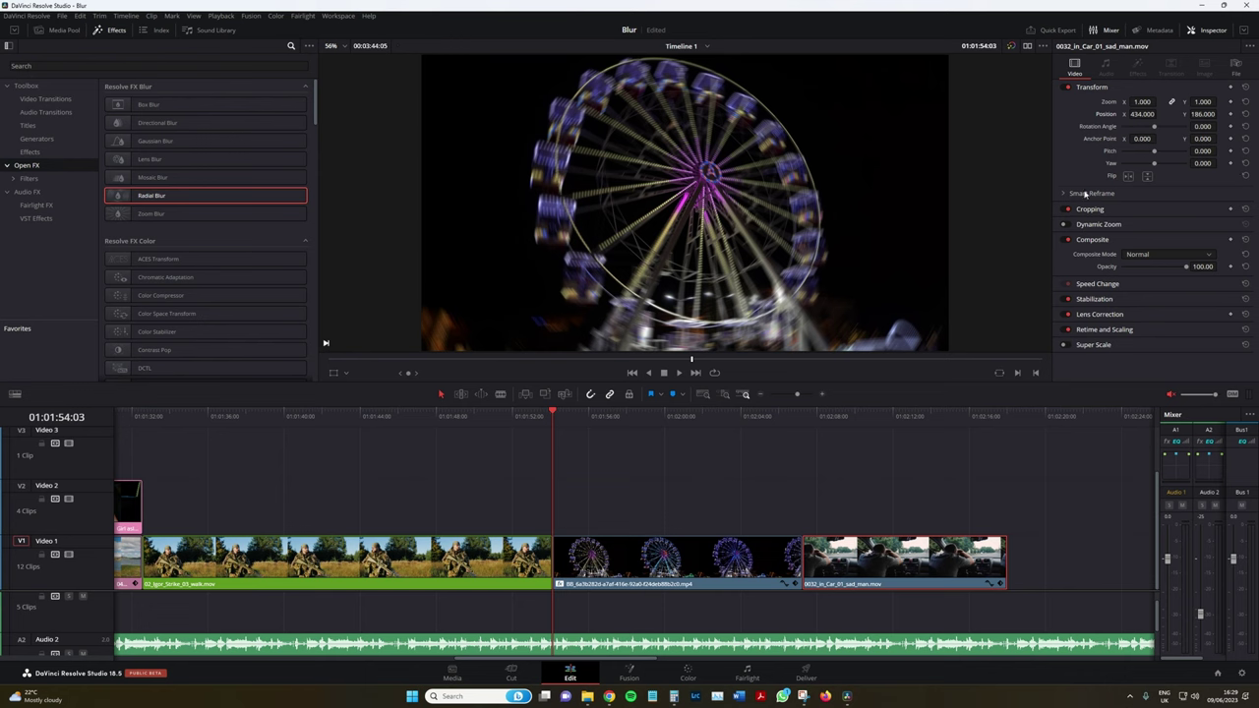
- Keyframe the Ferris-wheel Radial Blur strength rising from 0 to 0.387, then 0.473
click(684, 567)
click(1139, 69)
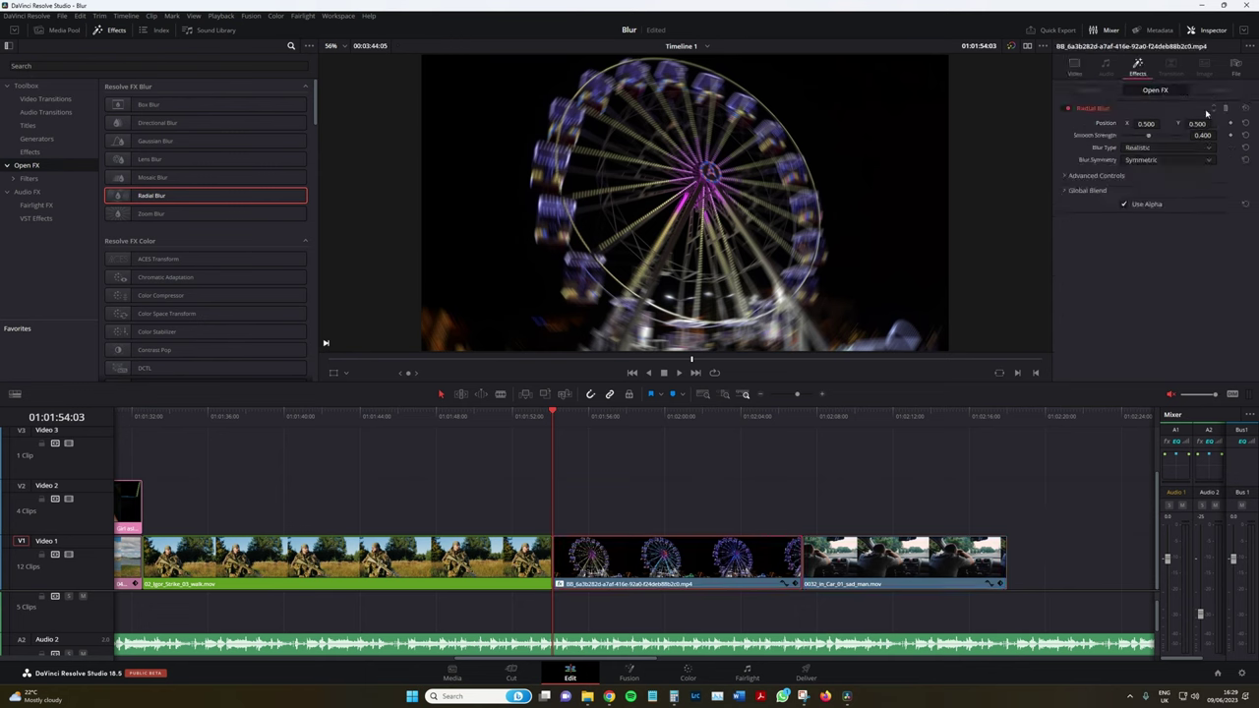
click(1244, 136)
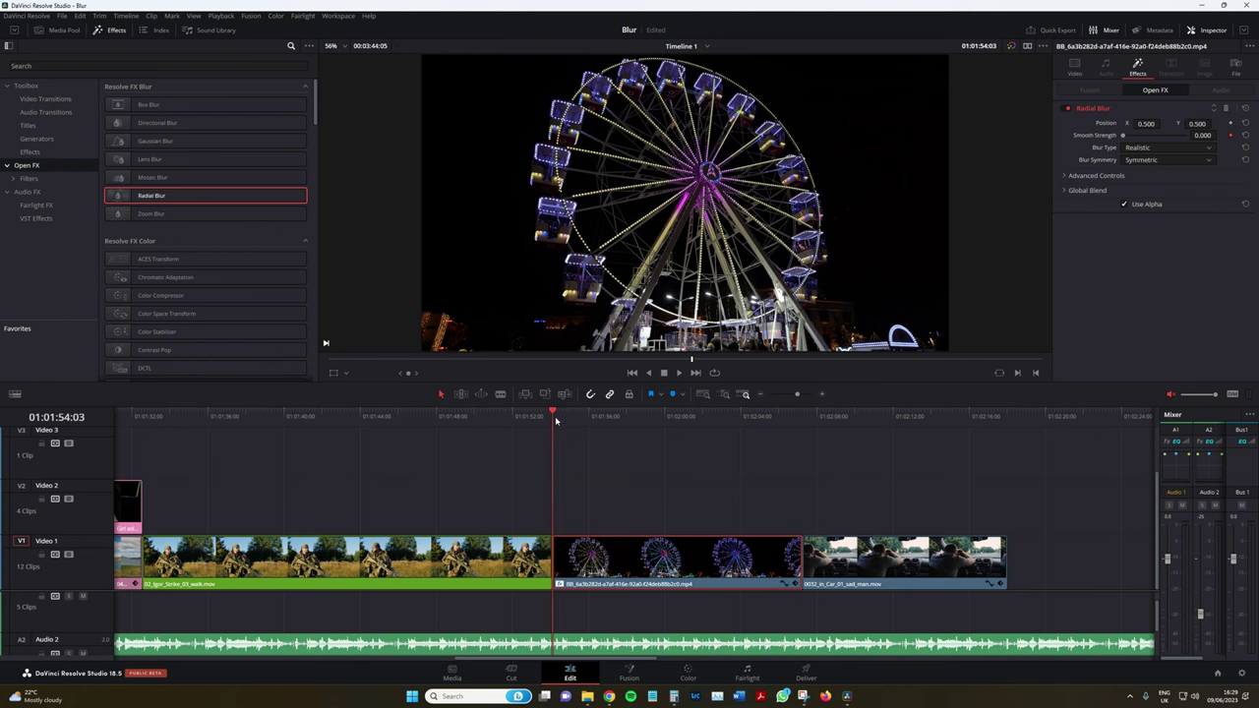
drag(559, 421, 600, 420)
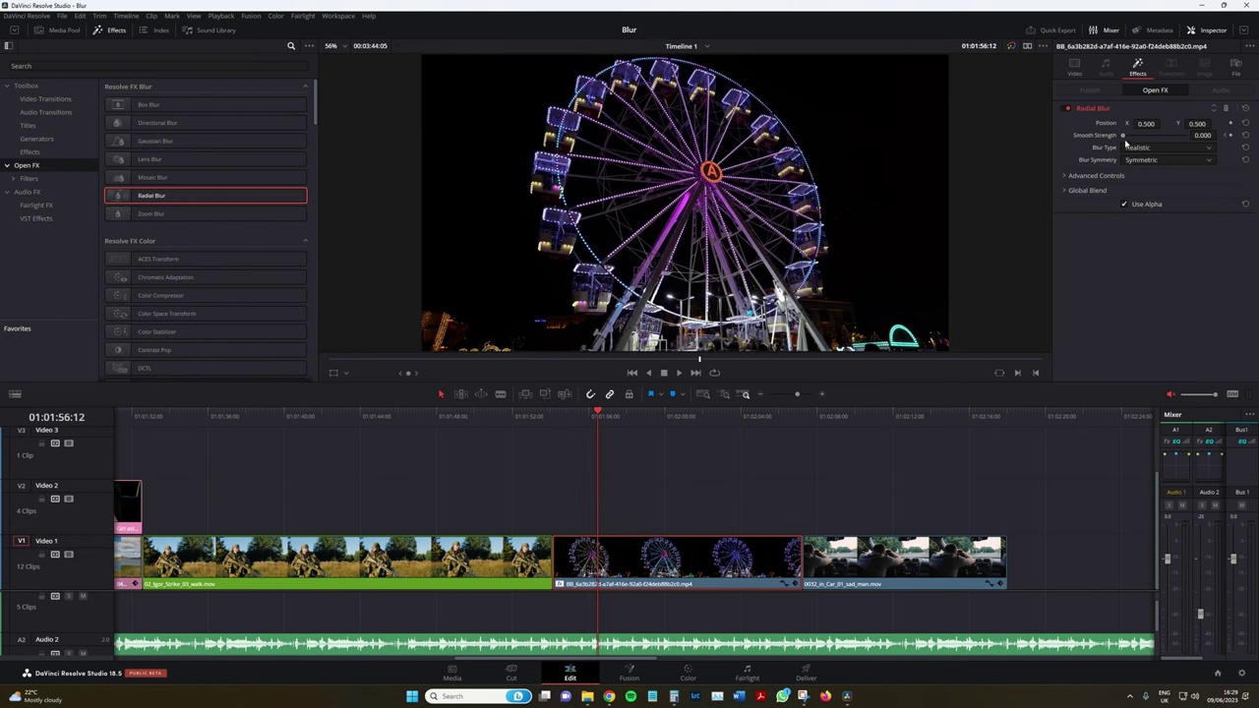
drag(1125, 136, 1146, 136)
click(618, 418)
drag(618, 418, 647, 419)
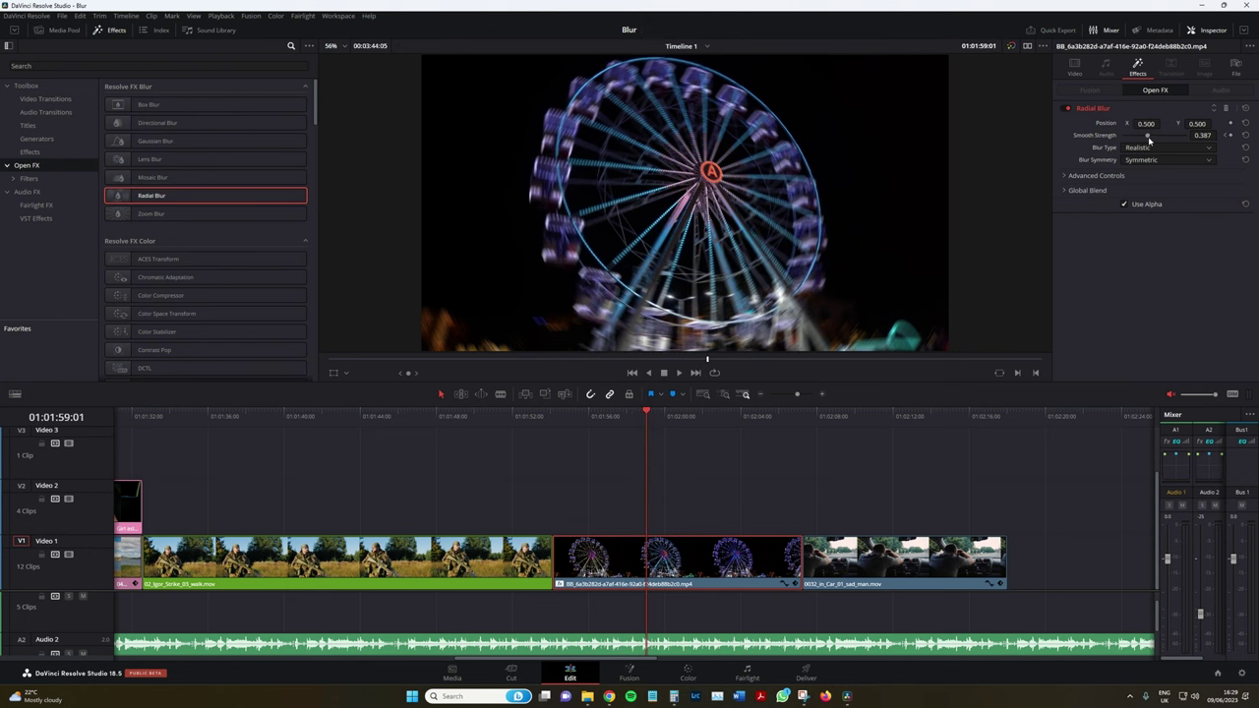
mouse_move(1148, 136)
mouse_down()
mouse_move(1169, 136)
mouse_move(1154, 144)
mouse_up()
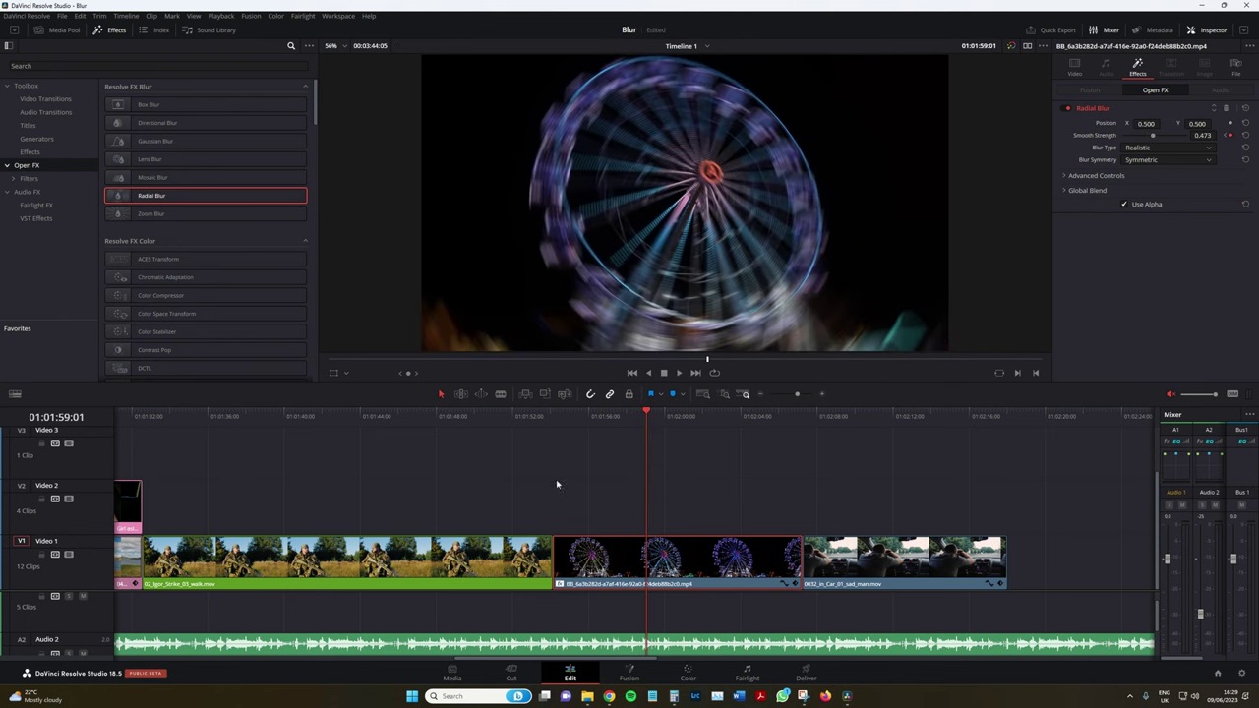
- Play back the blur ramp, then trim the Ferris-wheel clip's end shorter
key(Up)
key(space)
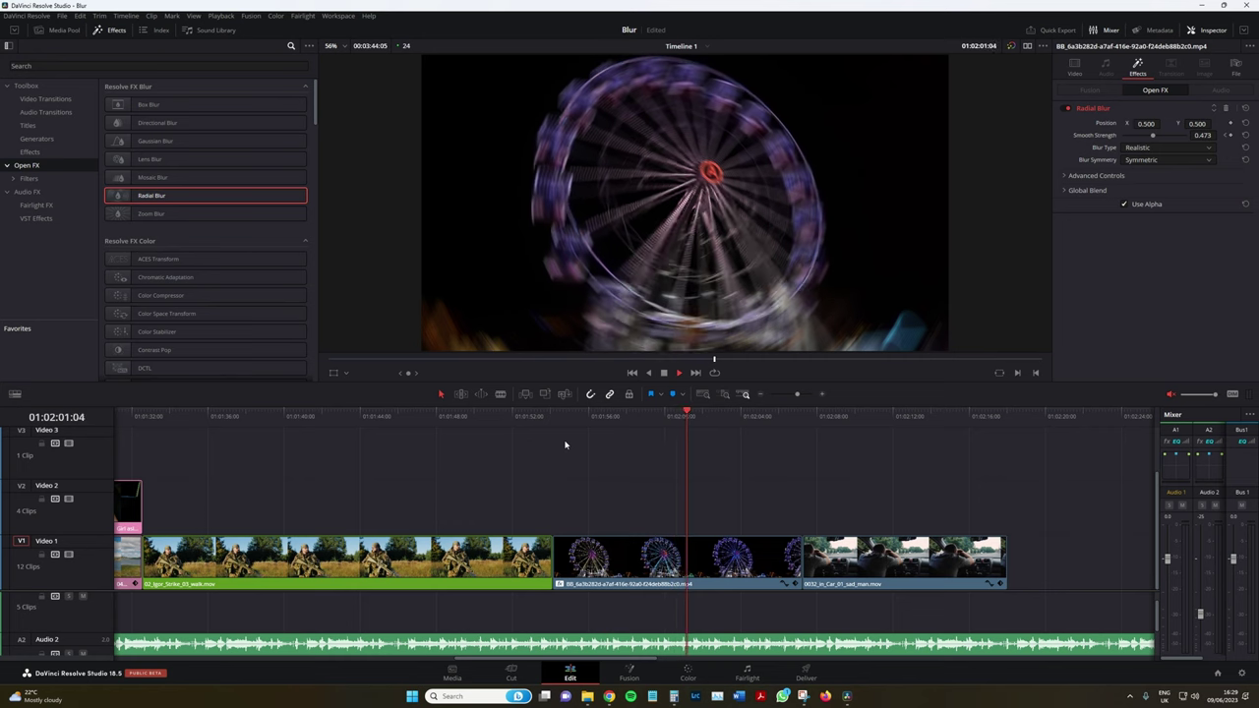
key(space)
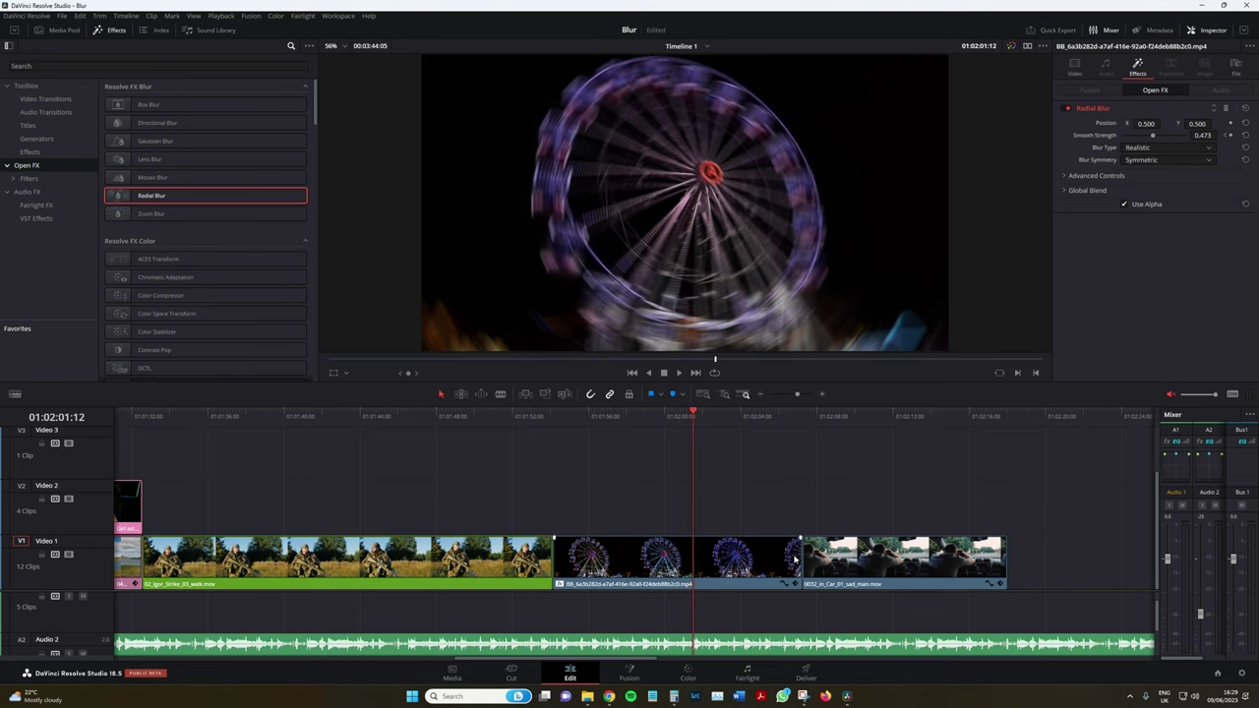
drag(795, 556, 701, 557)
- Close the gap before the in-car clip and reset its position to centre
drag(871, 567, 767, 570)
click(722, 418)
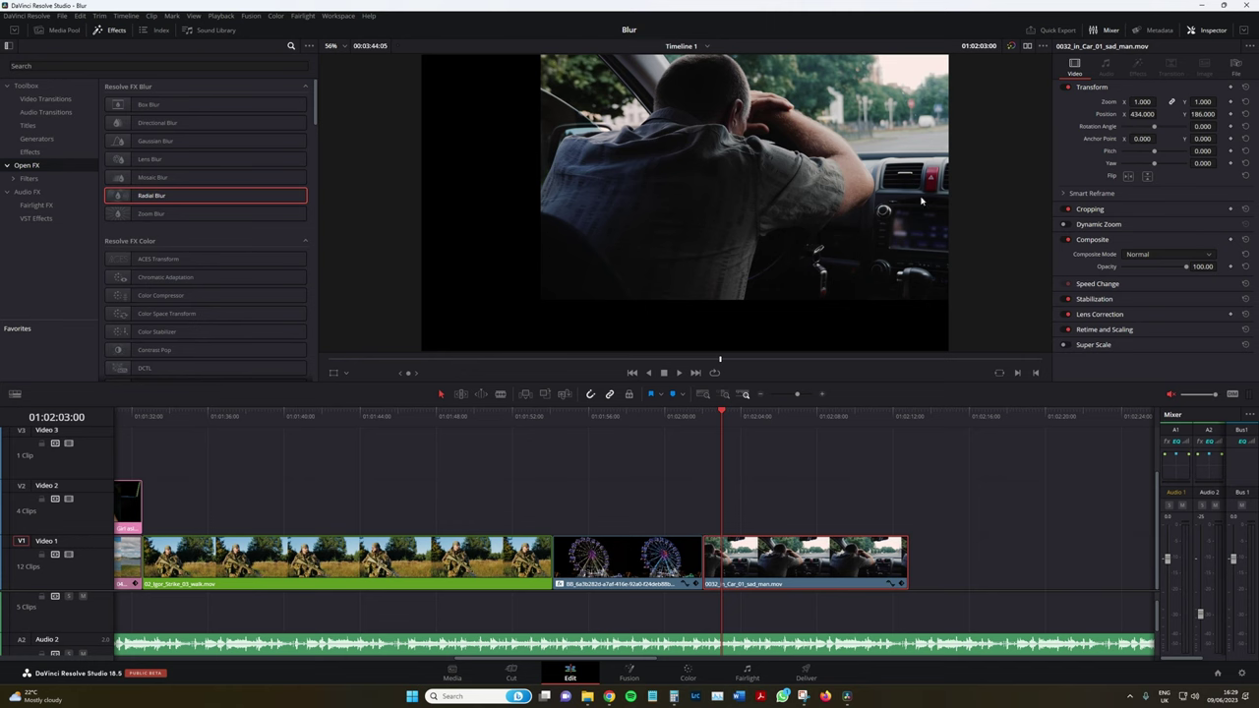
click(1245, 114)
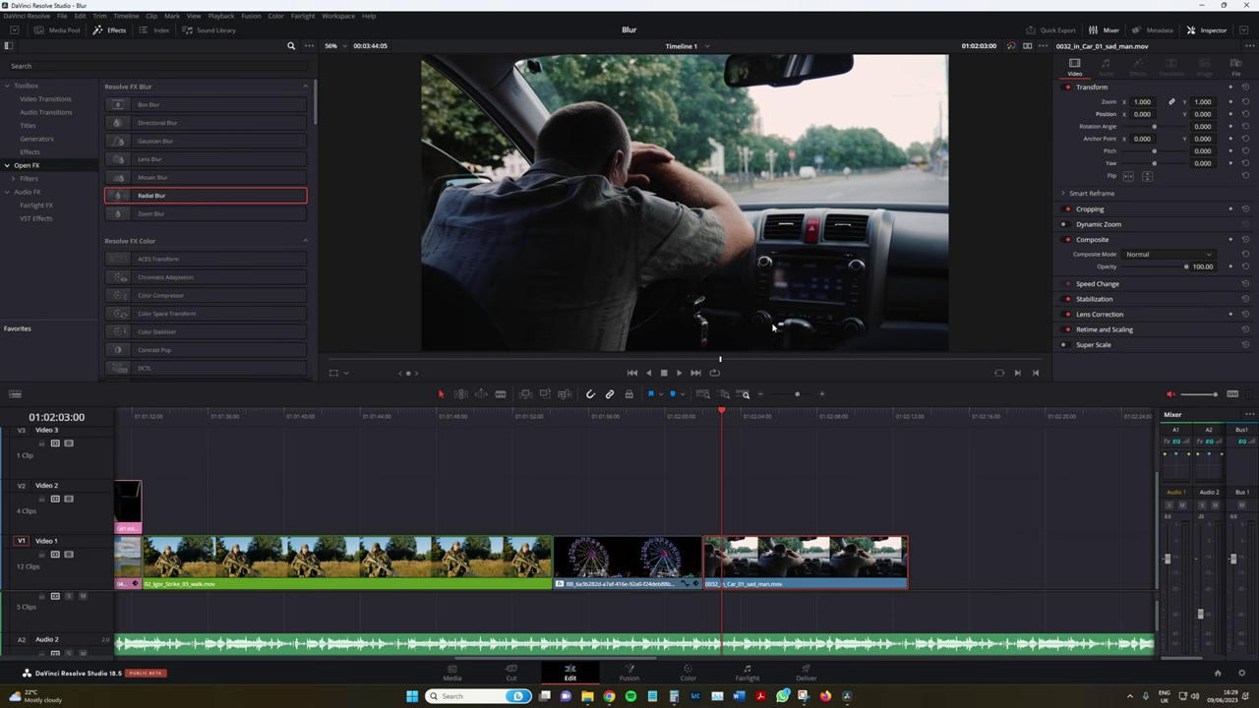
key(space)
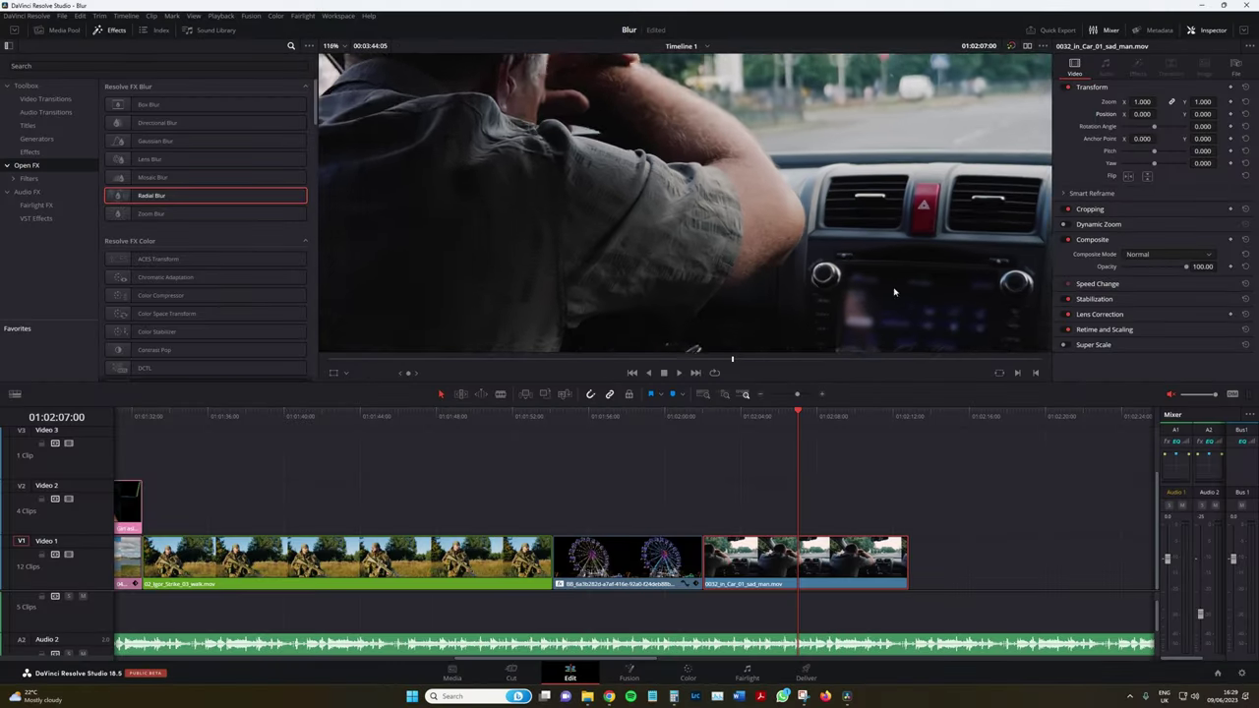
scroll(894, 291, up, 5)
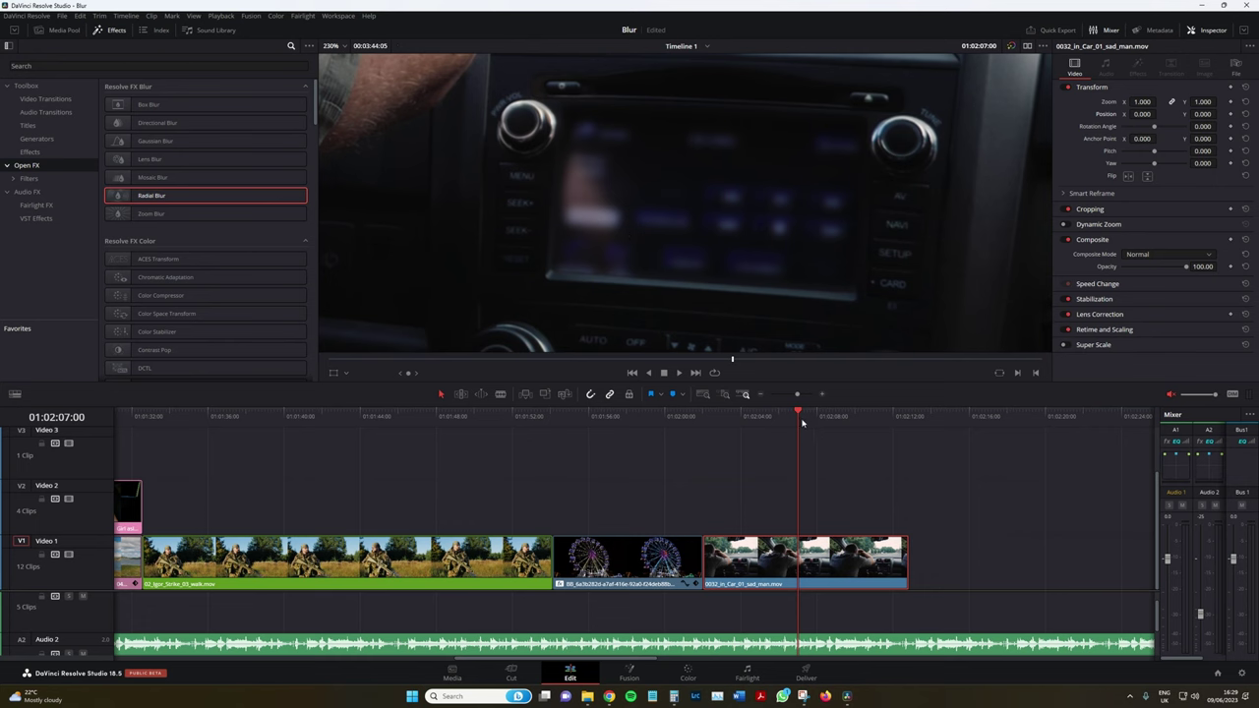
- Review the in-car clip at 01:02:02:19 and set the viewer zoom to Fit
key(shift+Left)
key(shift+Left)
key(shift+Left)
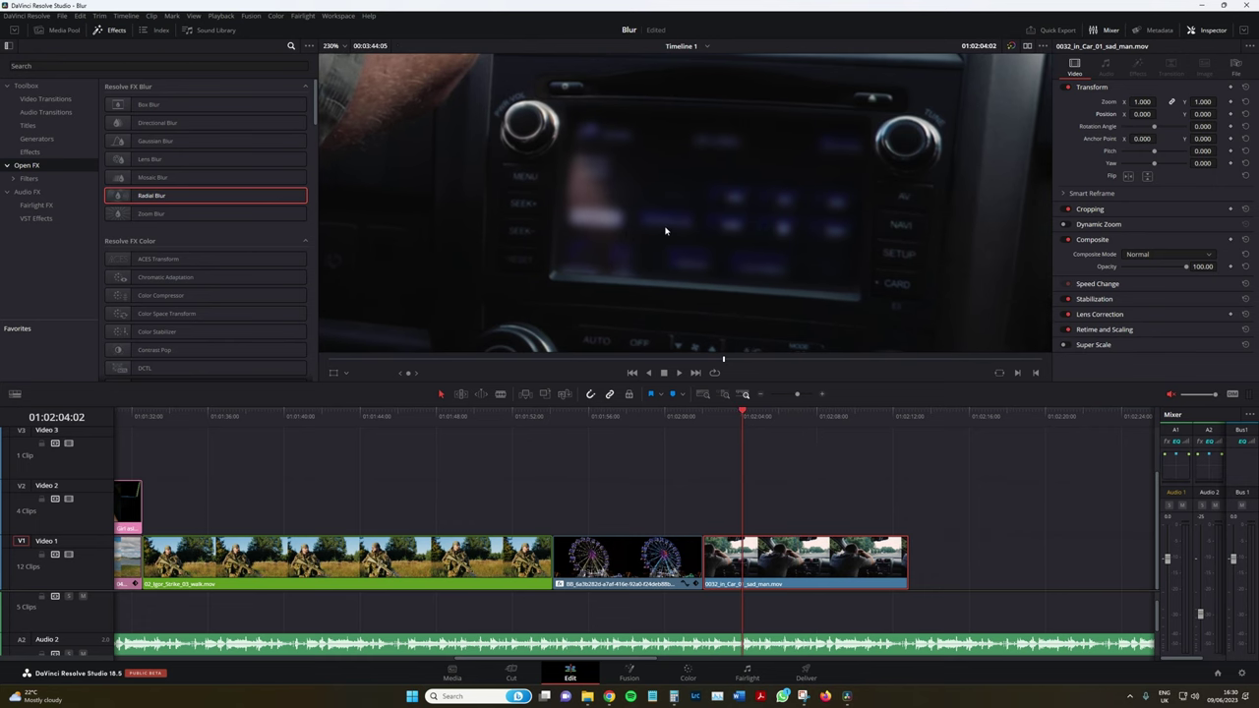
scroll(665, 230, down, 3)
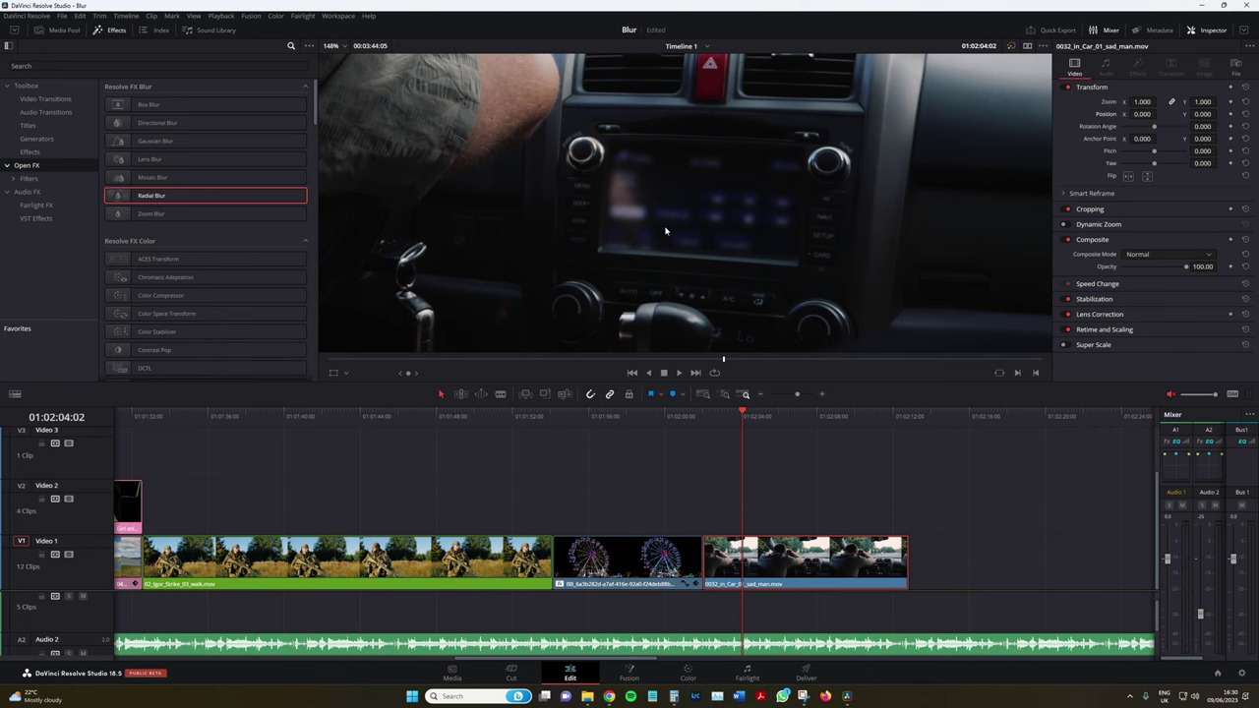
click(719, 430)
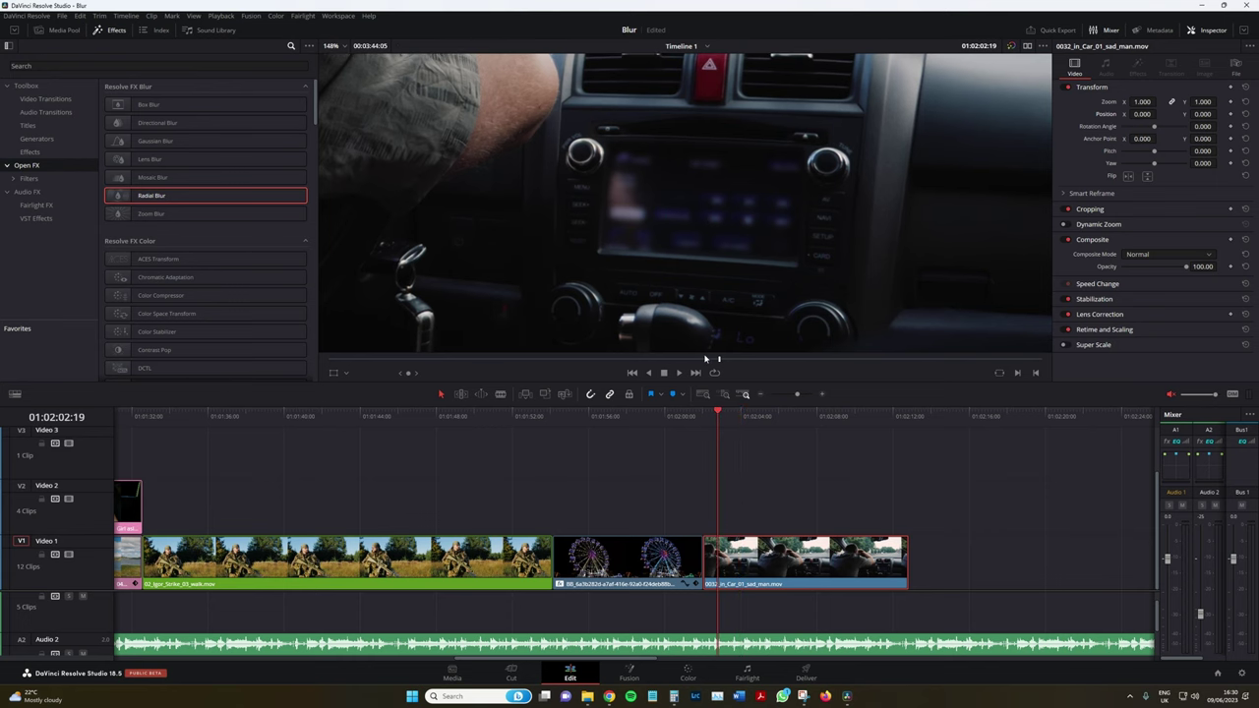
click(337, 46)
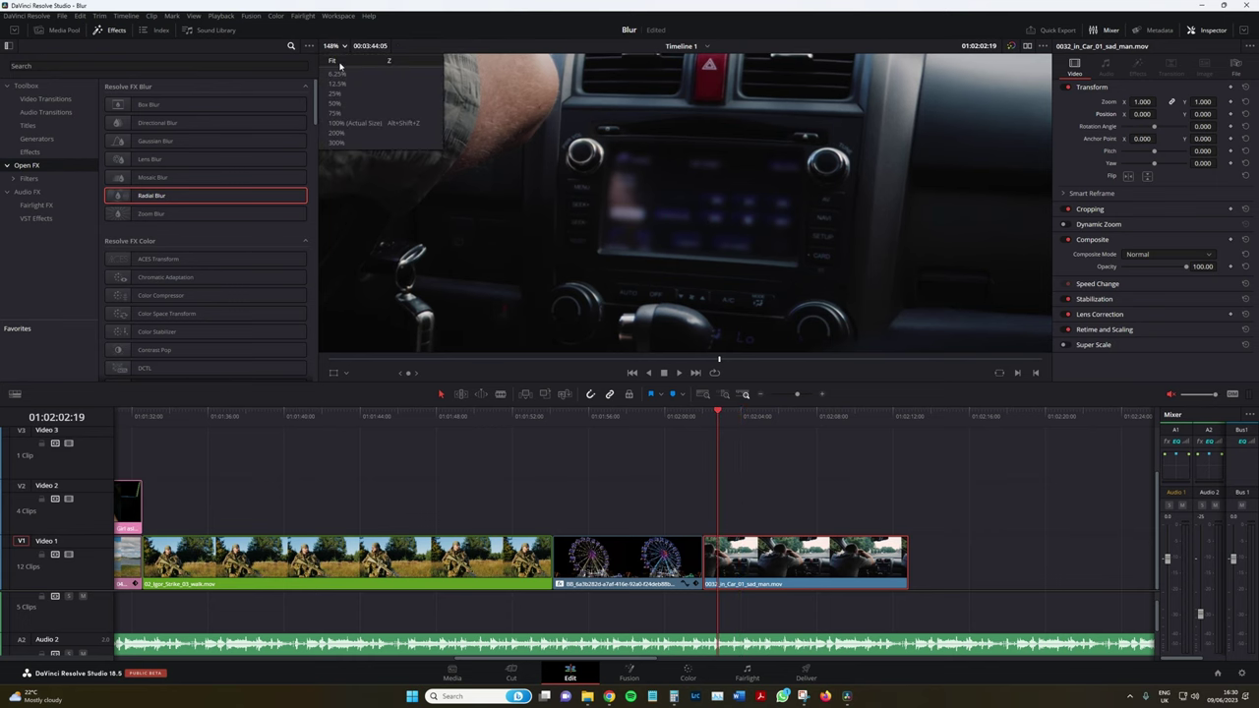
click(342, 67)
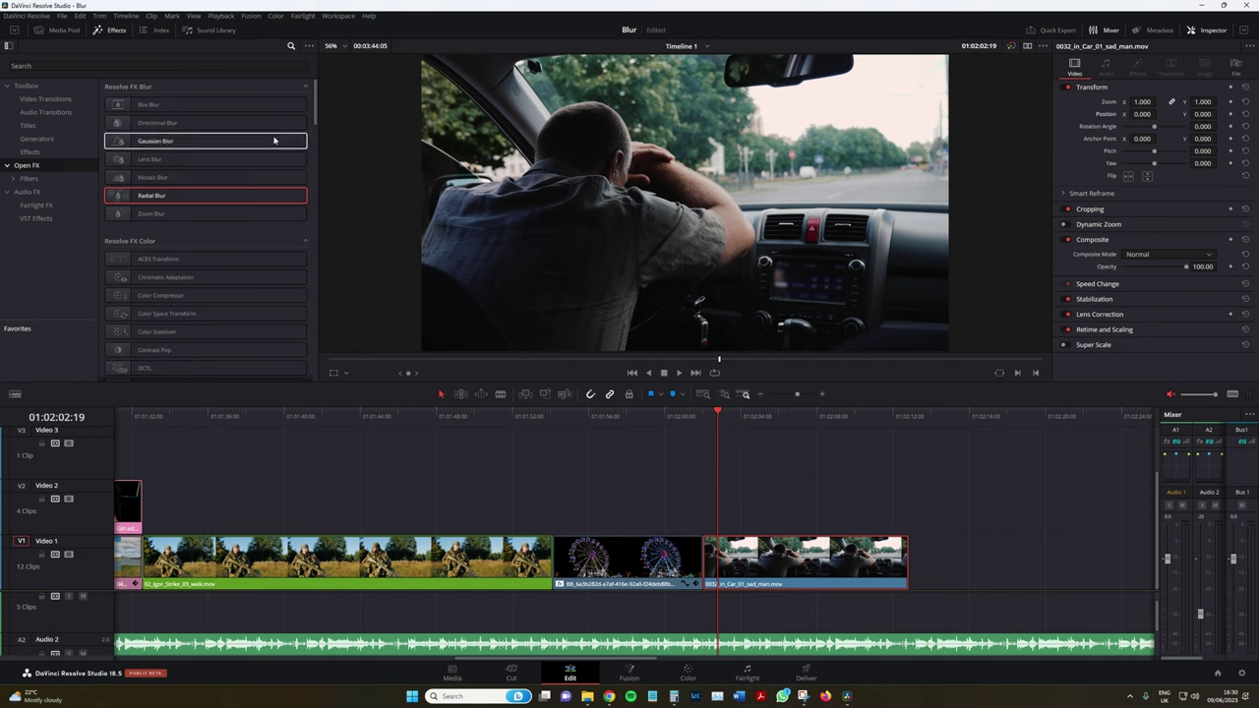
- Add Radial Blur to the in-car clip, centred at X 0.387, Y 0.626
drag(701, 431, 748, 572)
mouse_move(1146, 124)
mouse_down()
mouse_move(1126, 124)
mouse_move(1220, 124)
mouse_move(1147, 136)
mouse_up()
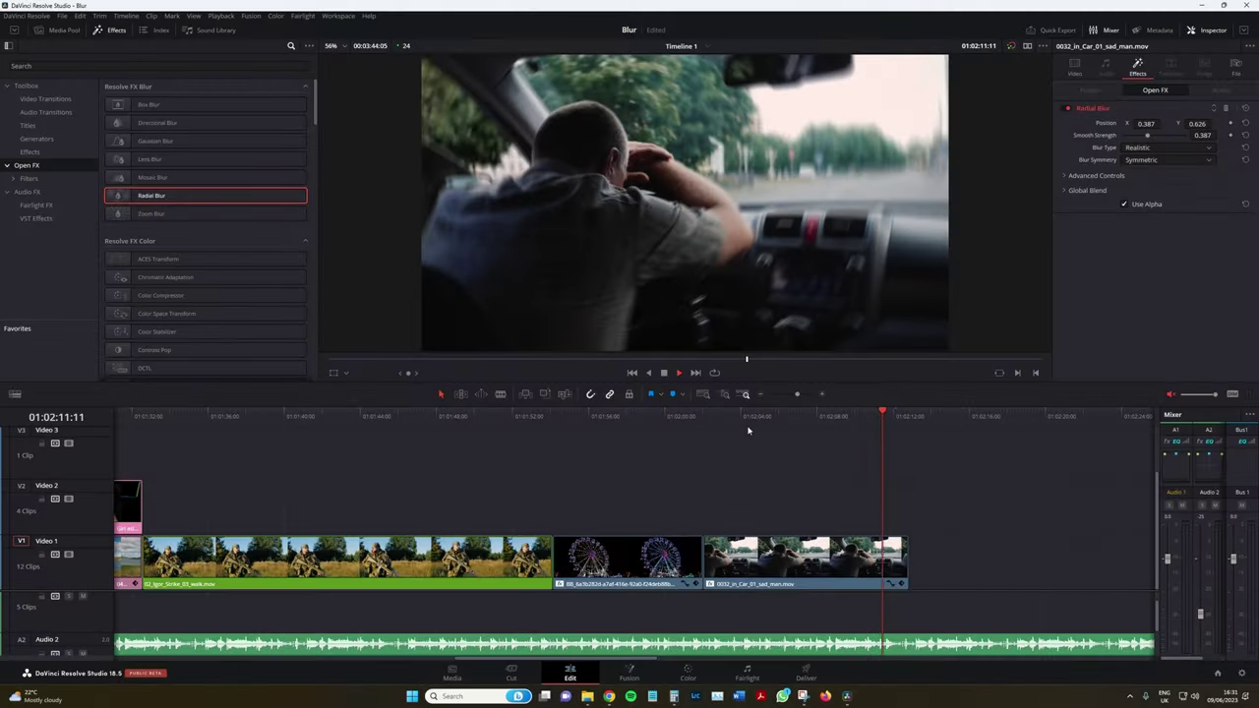
click(750, 430)
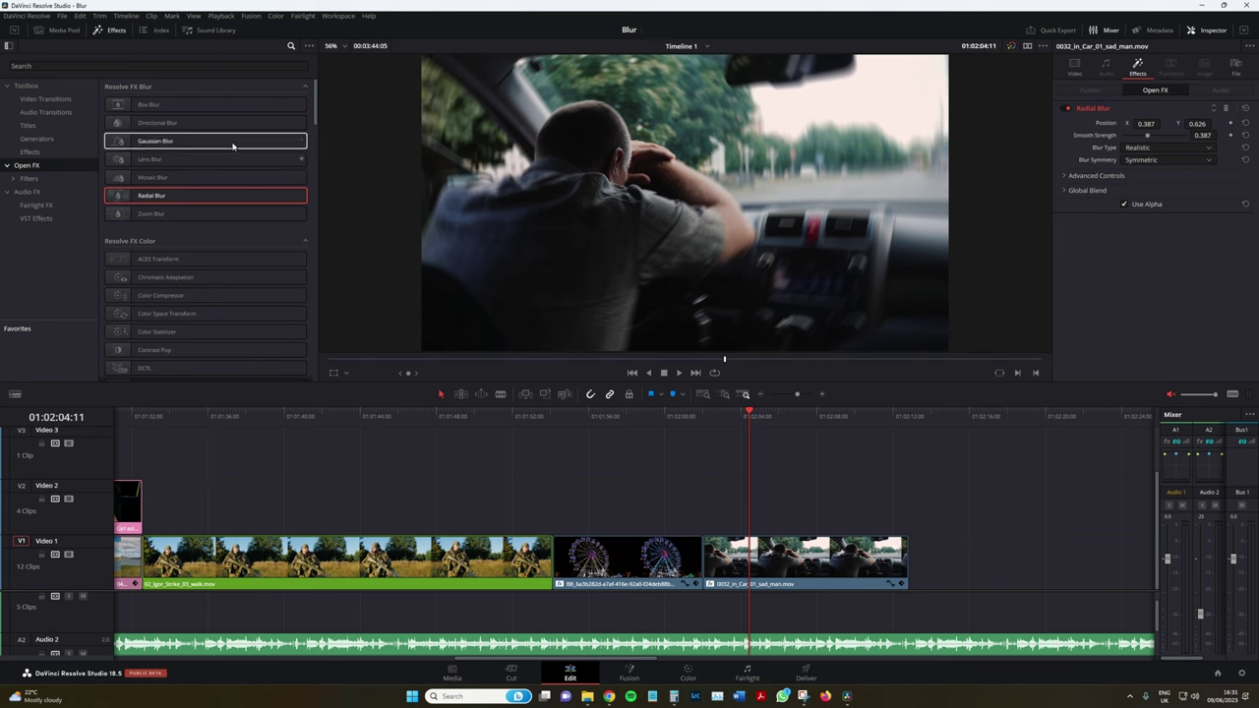
- Find Camera Shake with an effects search for 'camera' and apply it to the in-car clip
click(277, 66)
text(camera)
drag(158, 105, 754, 552)
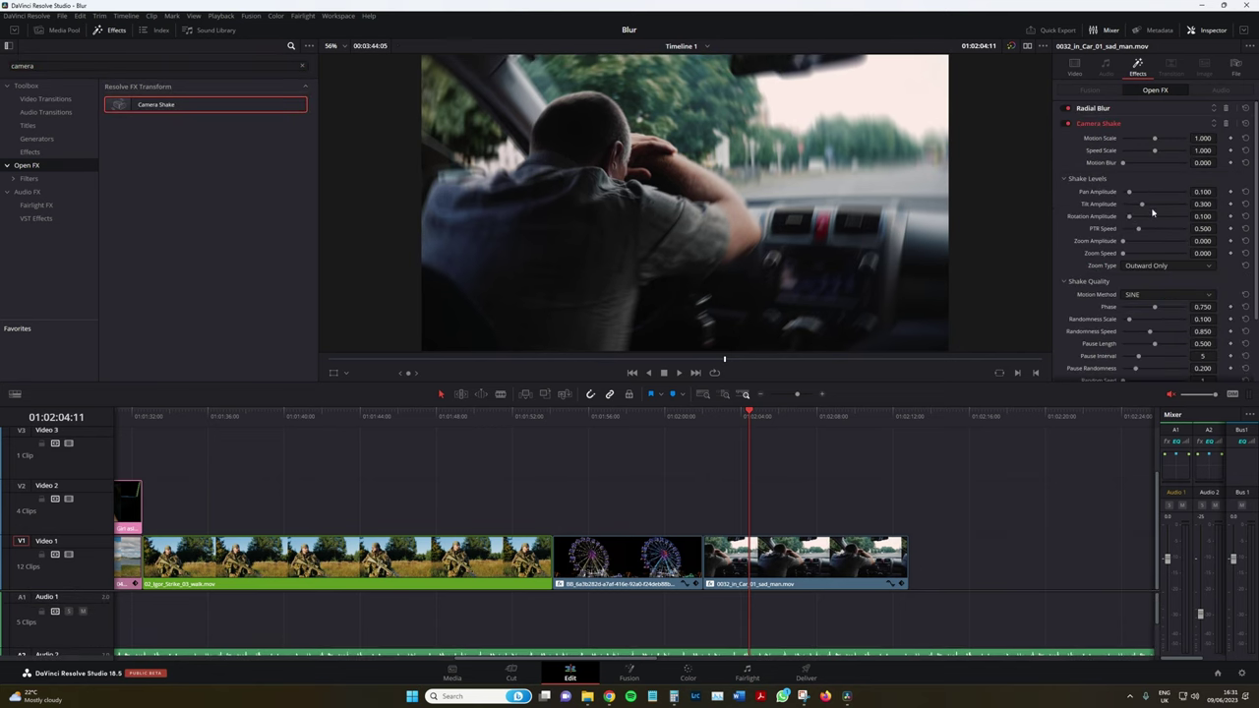
drag(1155, 138, 1137, 139)
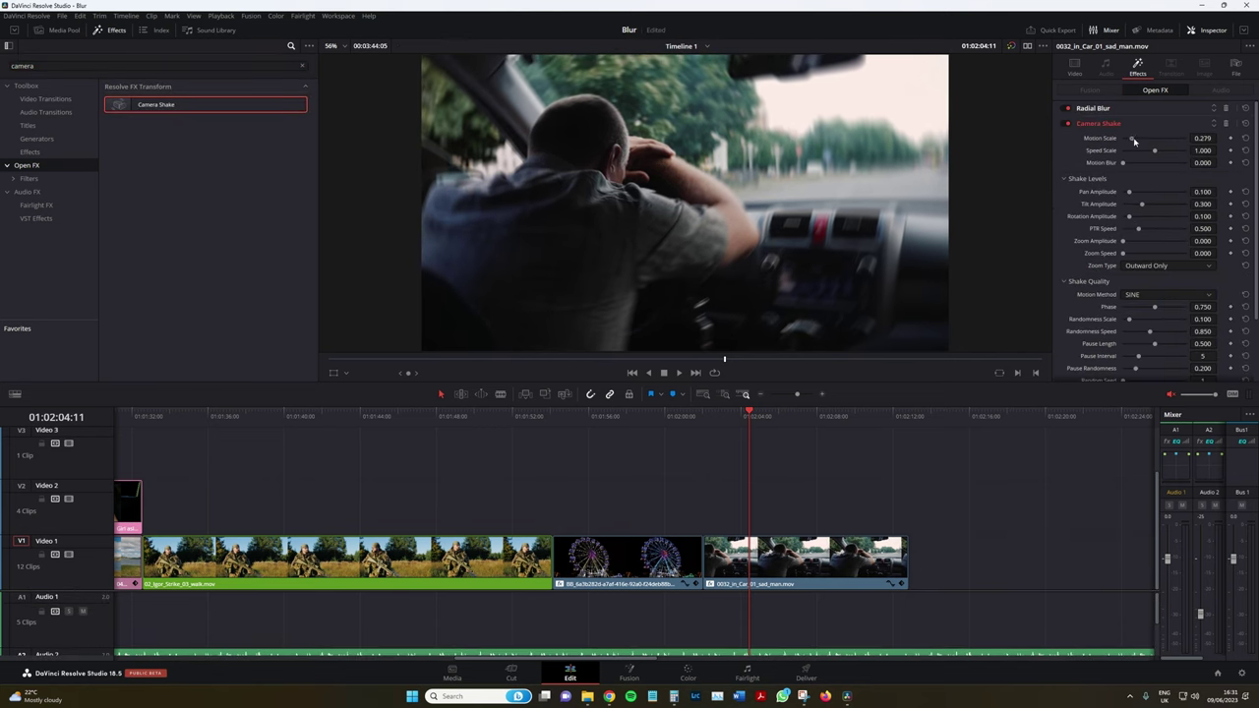
click(1246, 138)
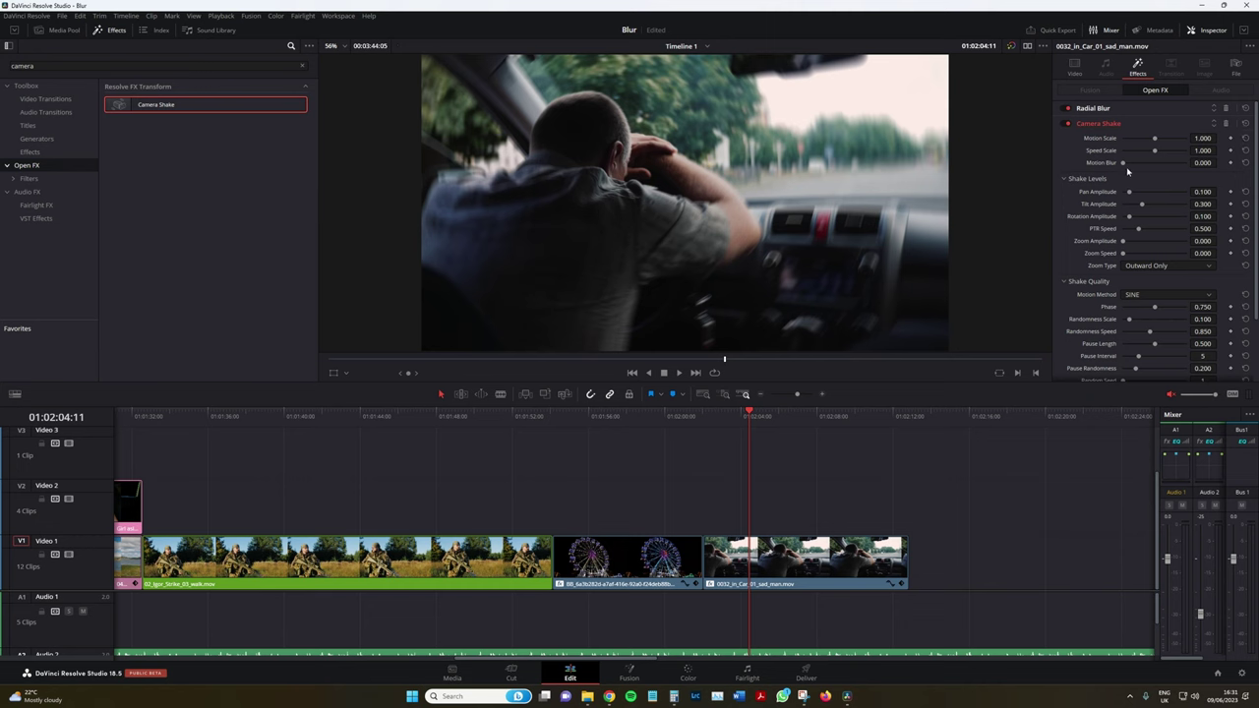
- Test Speed Scale 0.140, restore it to 1.000, and settle Motion Scale at 0.155
drag(1154, 150, 1128, 150)
key(space)
key(space)
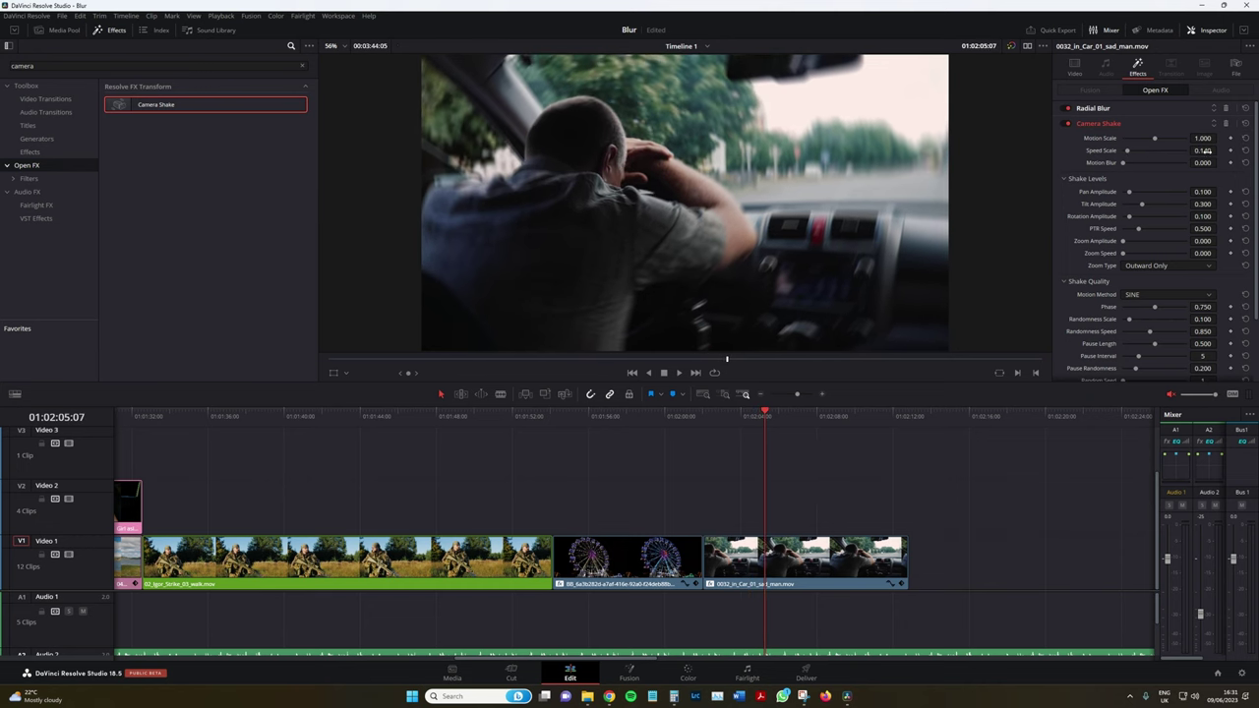
click(1245, 149)
drag(1155, 137, 1133, 137)
key(space)
key(space)
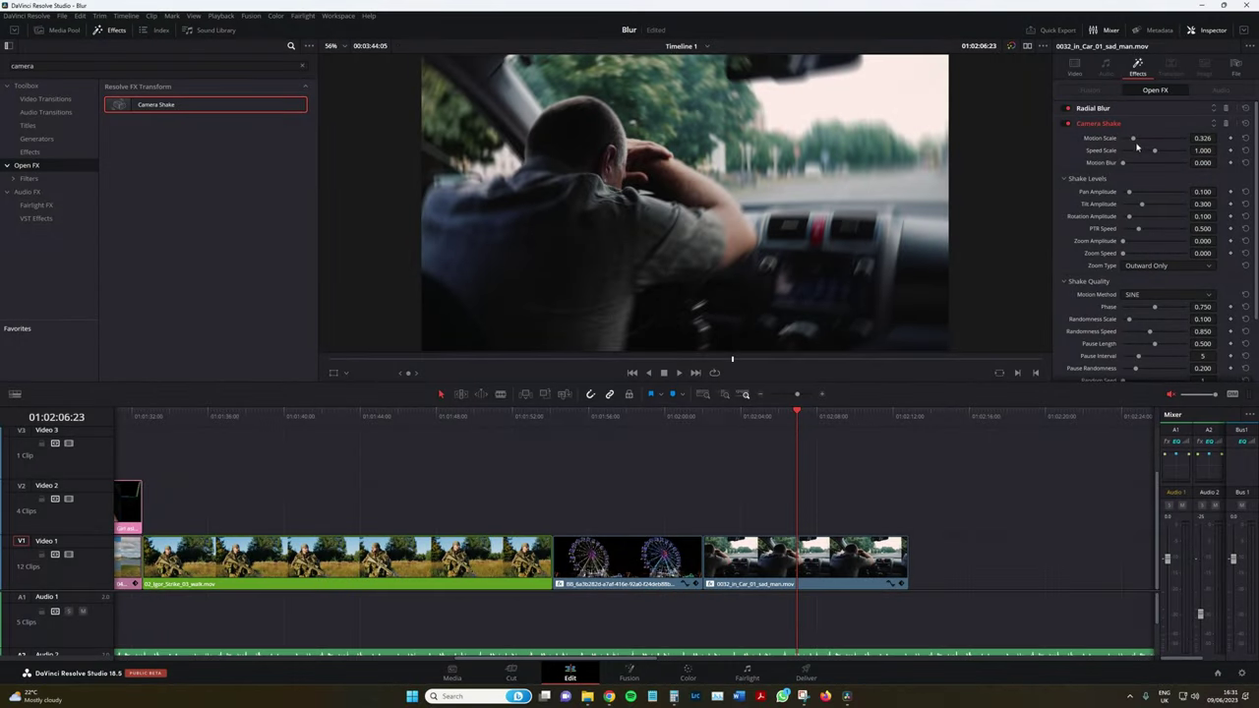
drag(1135, 144, 1128, 140)
key(space)
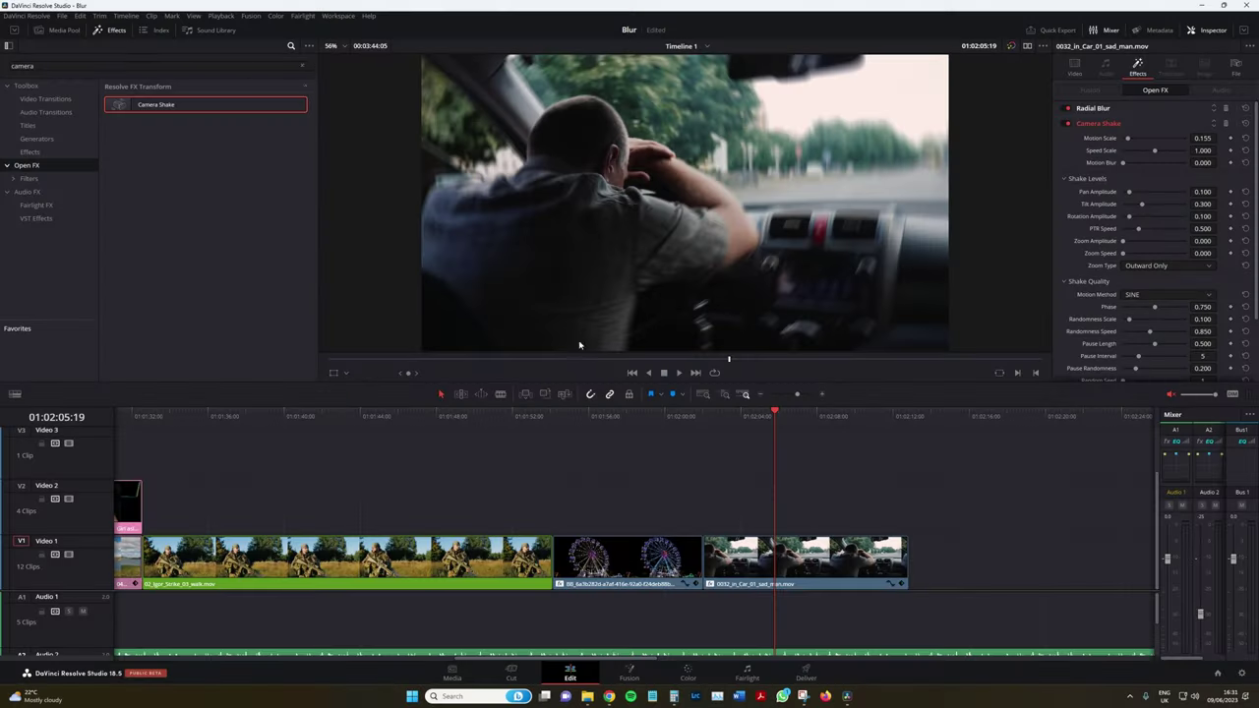
click(302, 66)
scroll(233, 251, down, 5)
scroll(235, 262, up, 3)
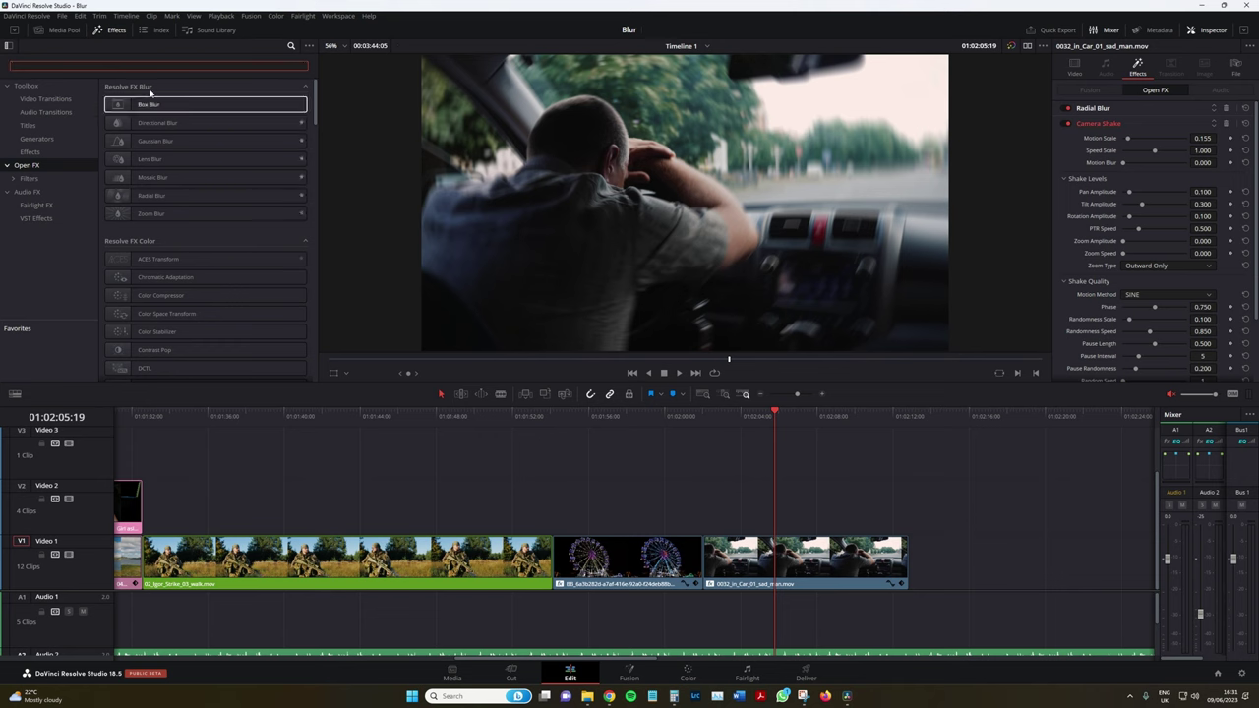
text(chro)
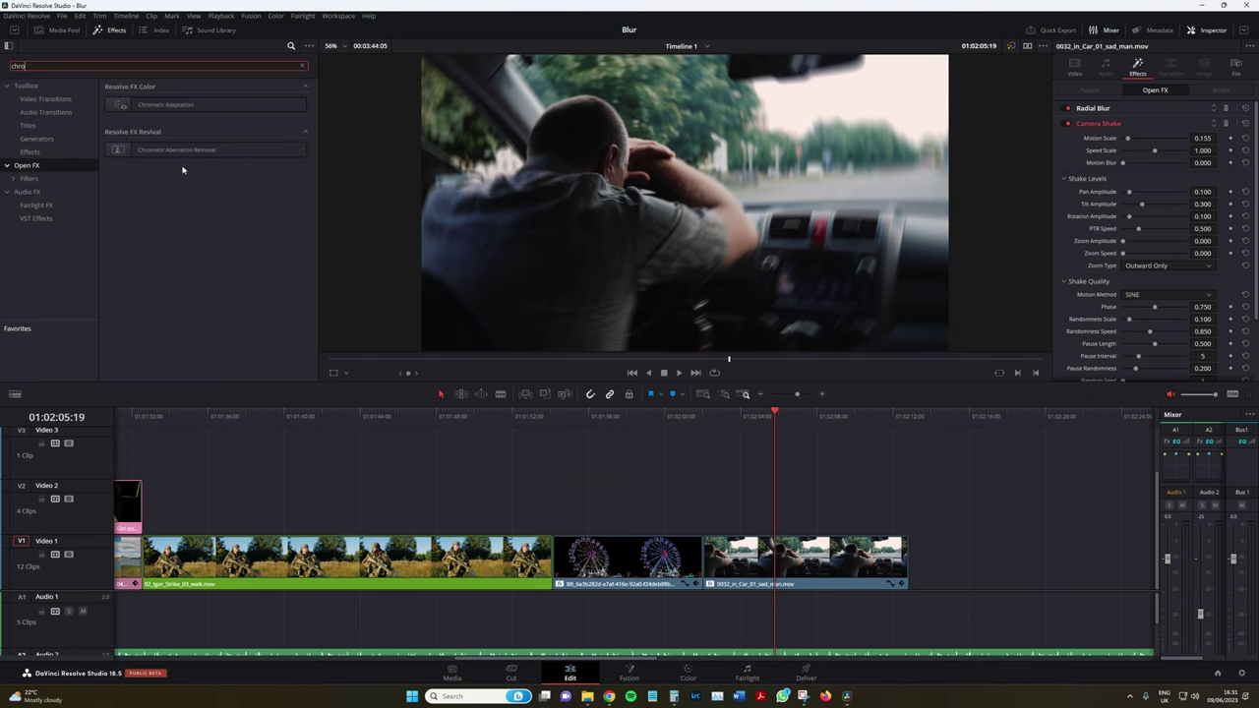
drag(192, 151, 800, 568)
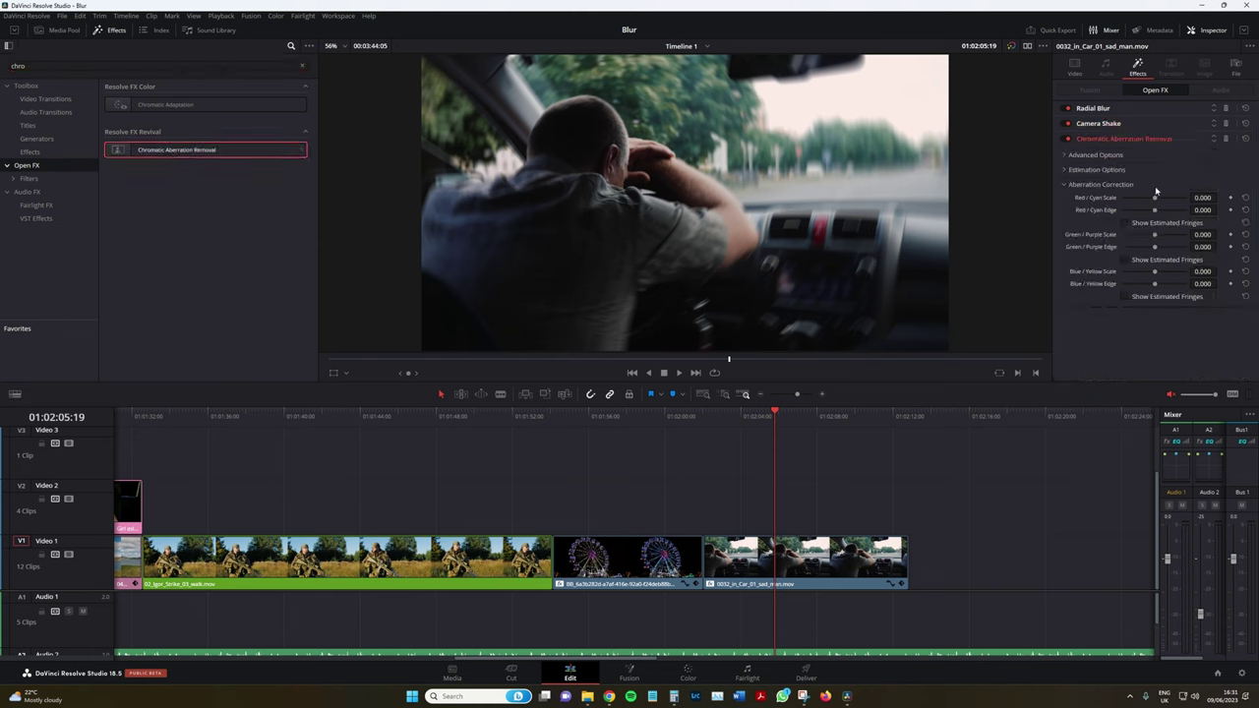
drag(1159, 199, 1172, 200)
drag(1169, 198, 1155, 198)
click(1226, 139)
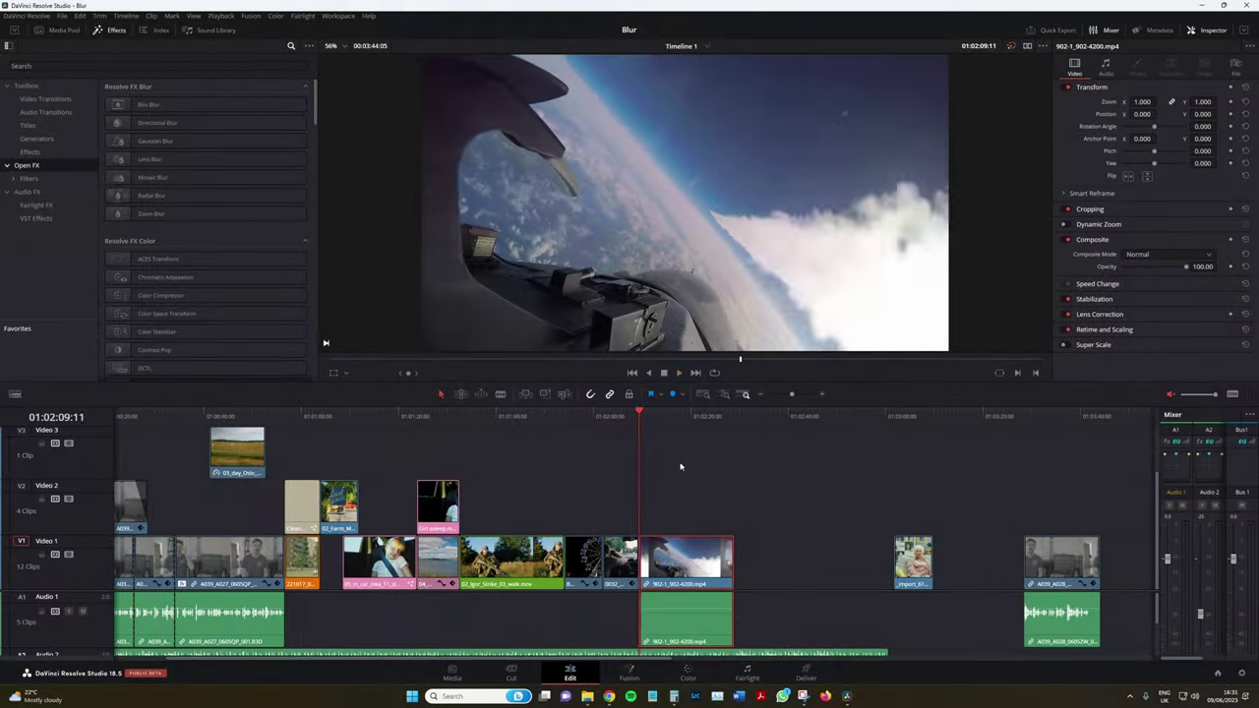
- Play the jet clip and zoom the timeline in closely around it with Ctrl+=
key(space)
key(ctrl+equal)
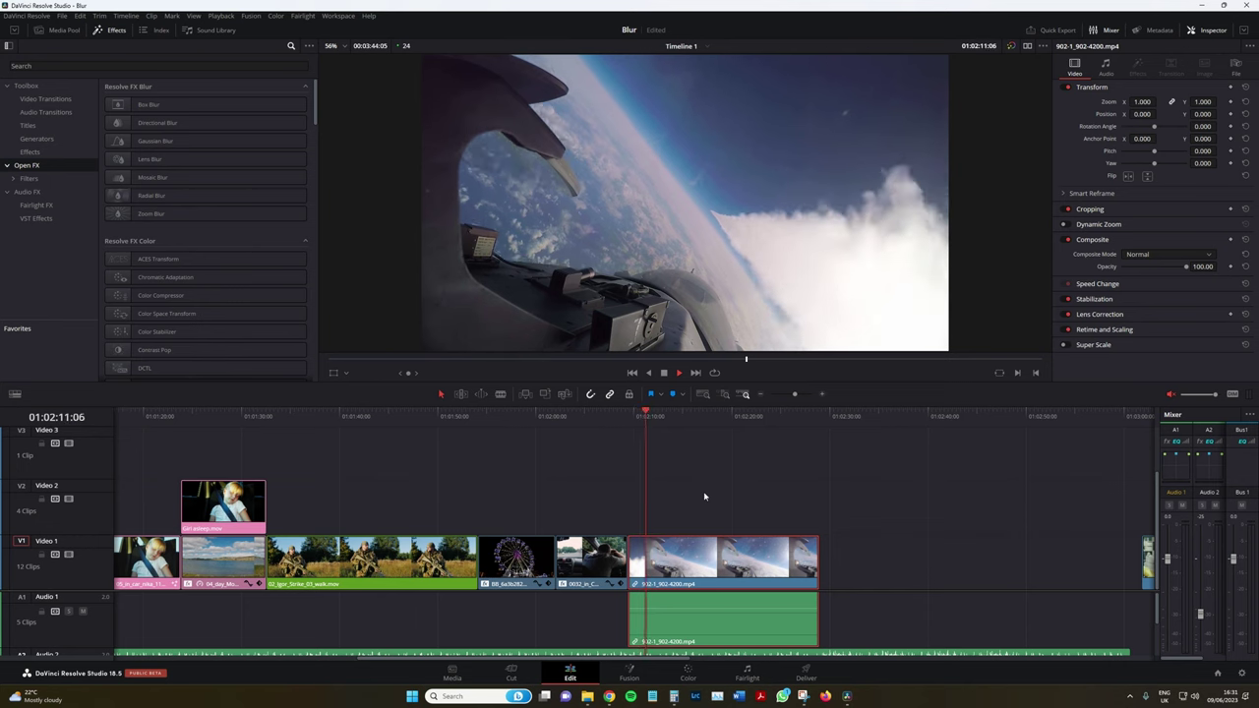
key(ctrl+equal)
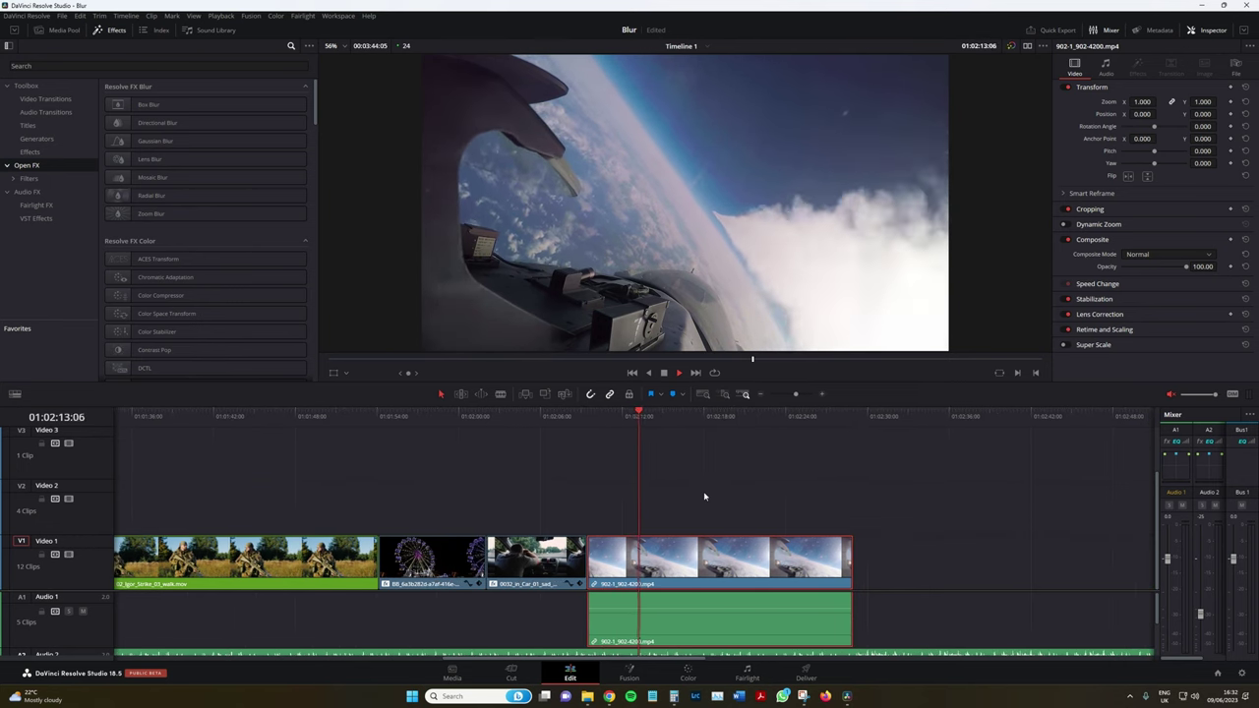
key(ctrl+equal)
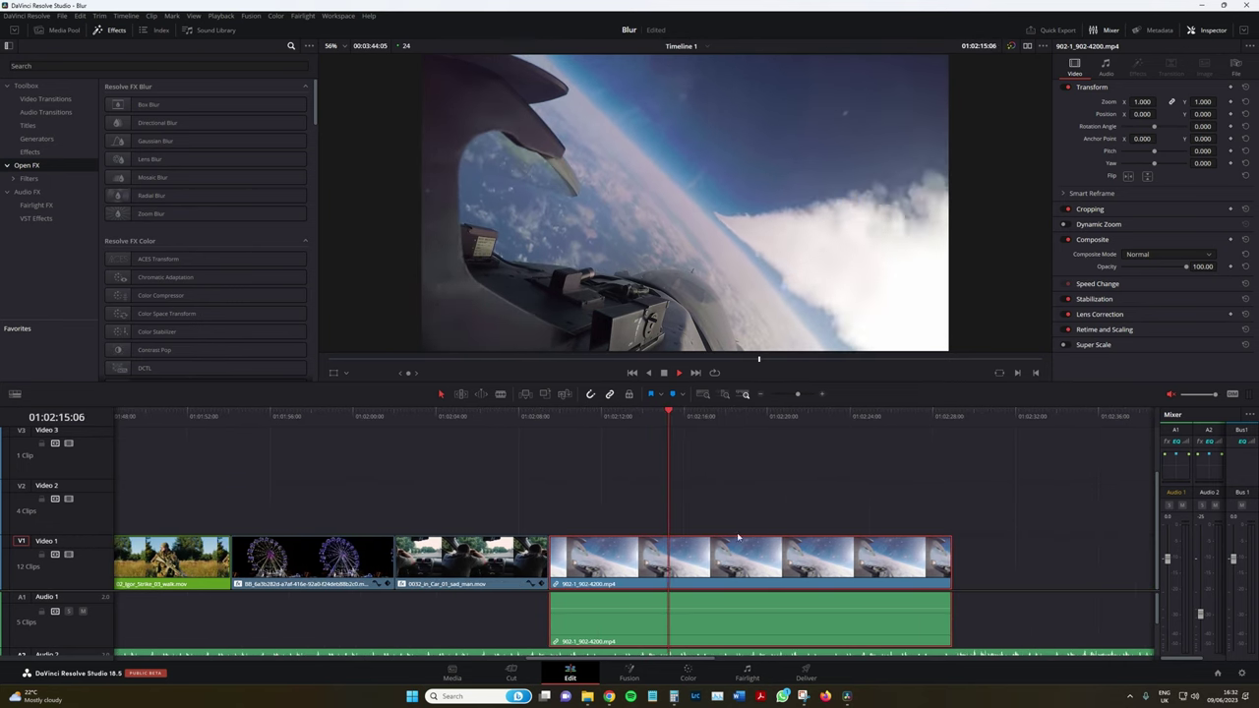
key(ctrl+equal)
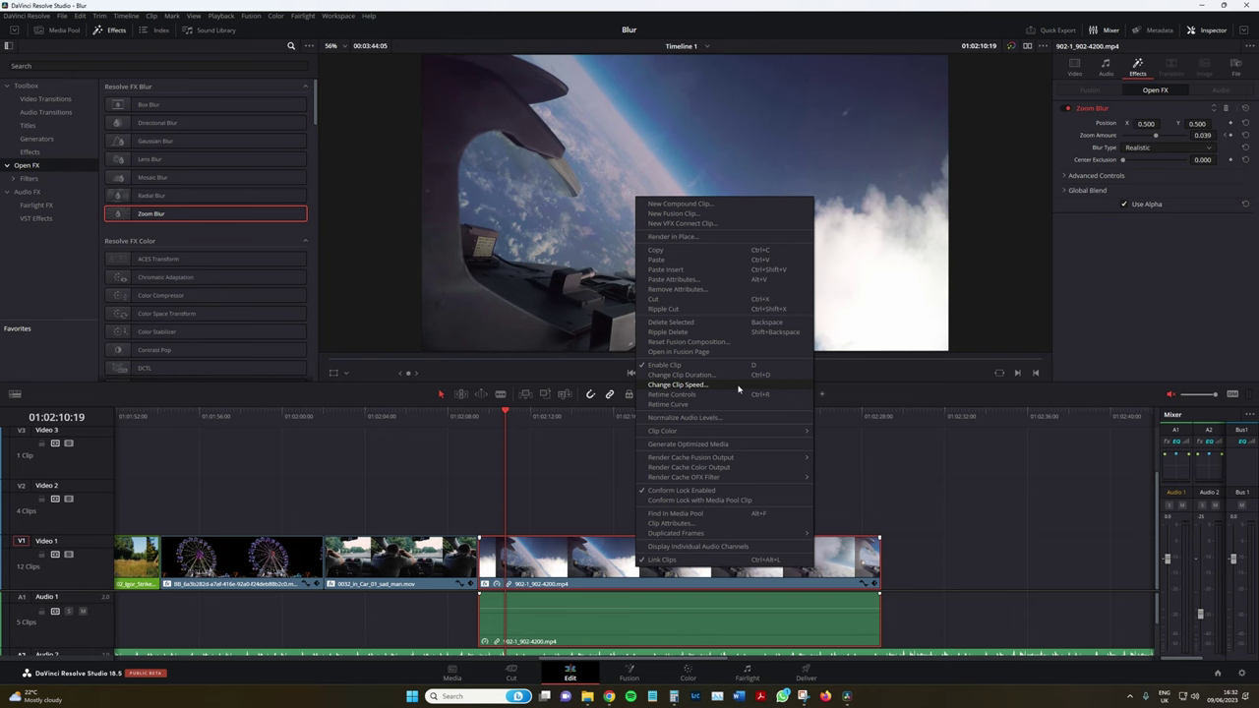
- Add a speed point to the jet clip, set the later section to 200%, and preview it
click(729, 395)
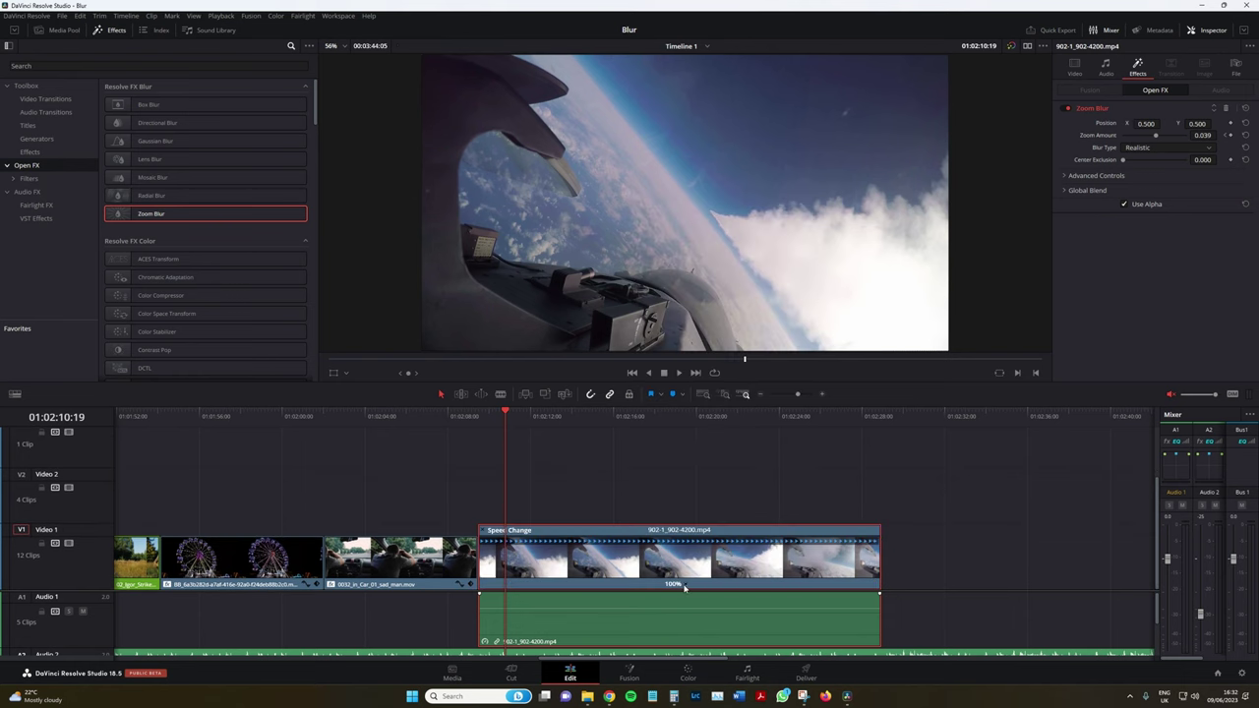
click(684, 584)
click(722, 601)
drag(508, 588, 611, 583)
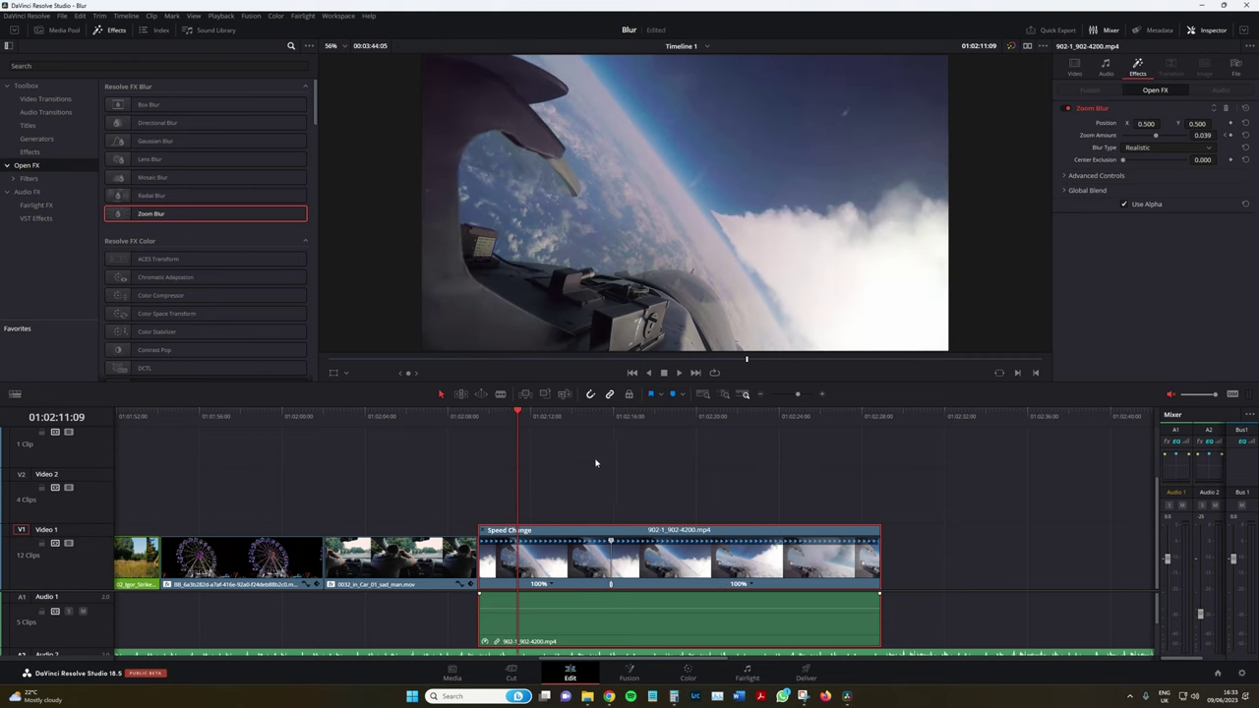
click(751, 585)
mouse_move(799, 624)
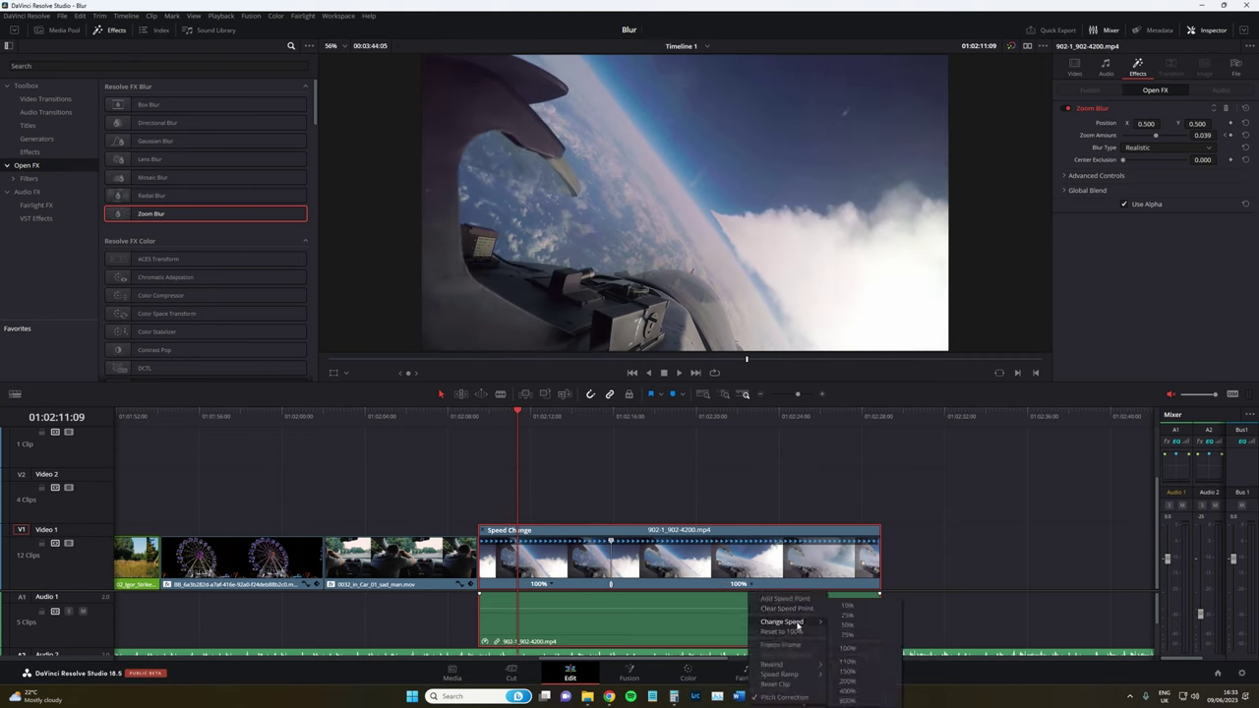
click(854, 681)
key(space)
click(598, 419)
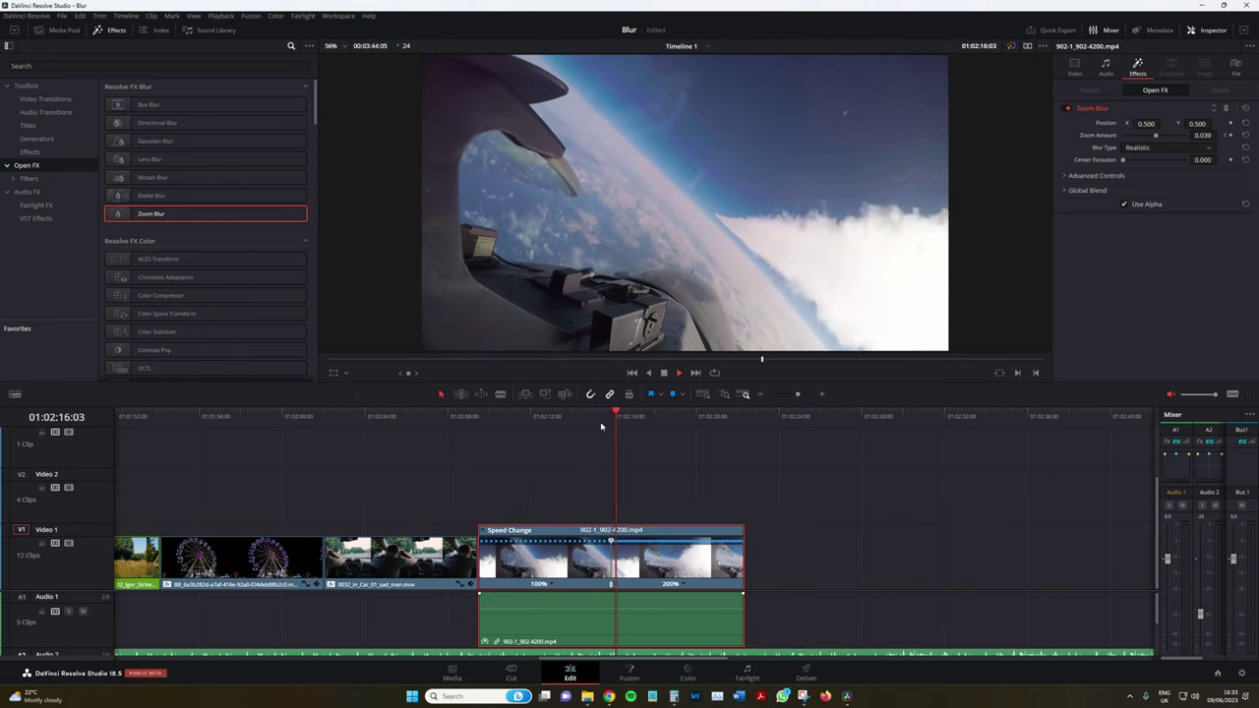
key(space)
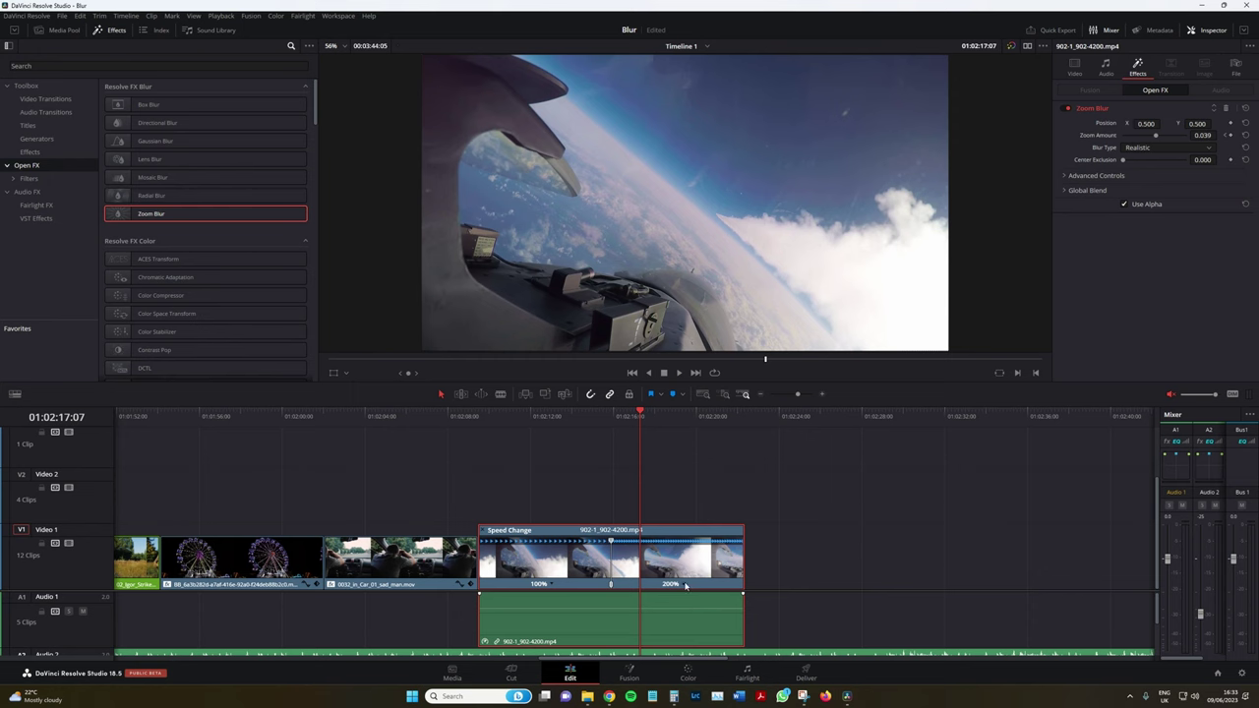
- Change the jet clip's second section to 400% speed and play it back
click(686, 585)
mouse_move(728, 622)
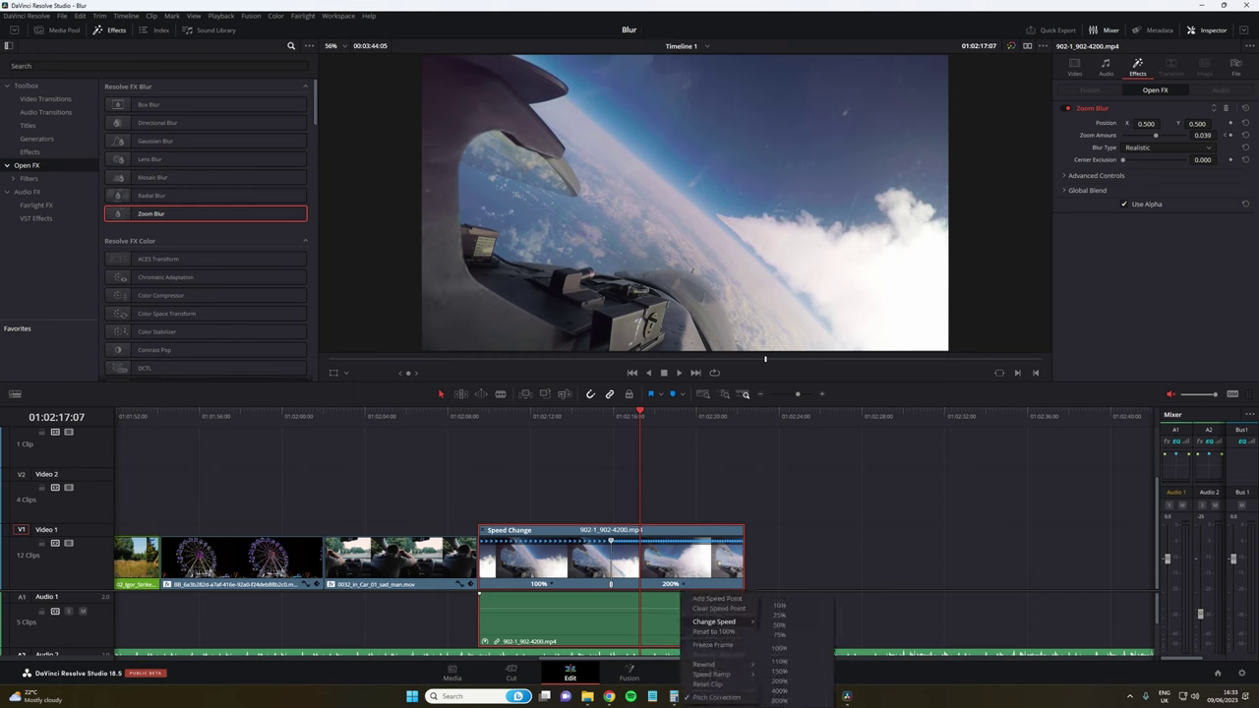
click(779, 700)
click(607, 420)
key(space)
- Shift the speed change point earlier, trim the jet clip's end, and replay the ramp
click(587, 427)
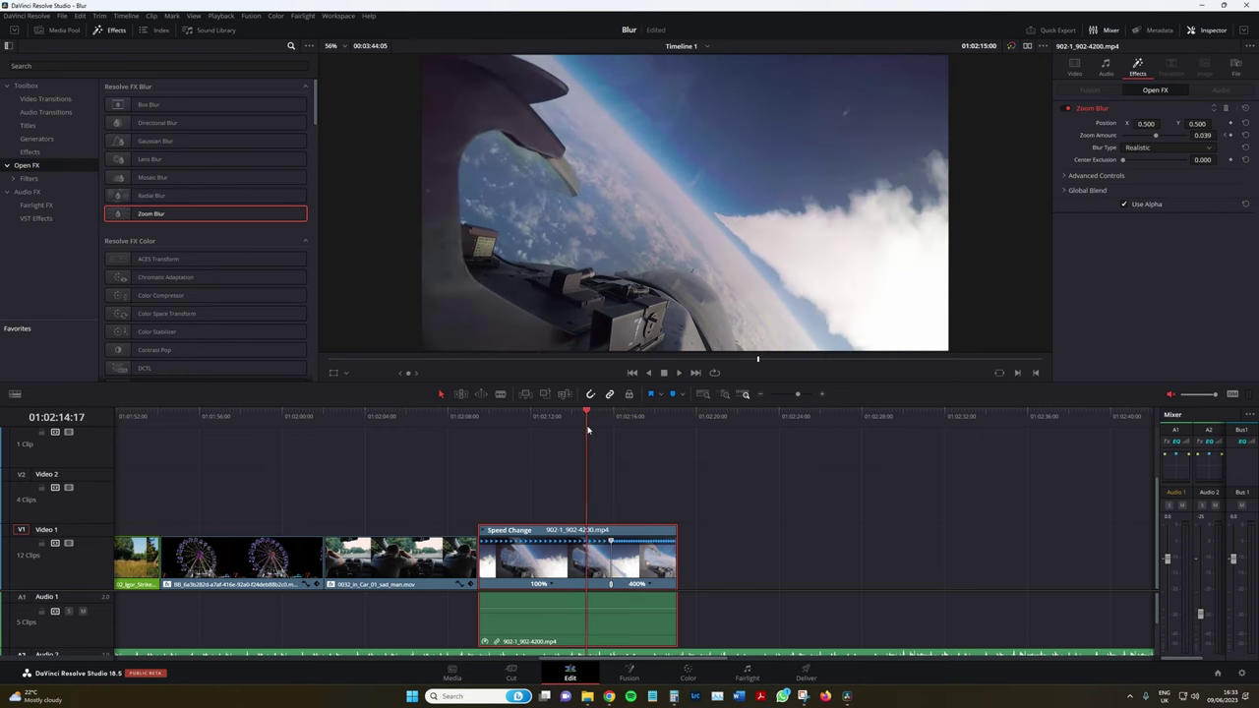
drag(611, 541, 585, 540)
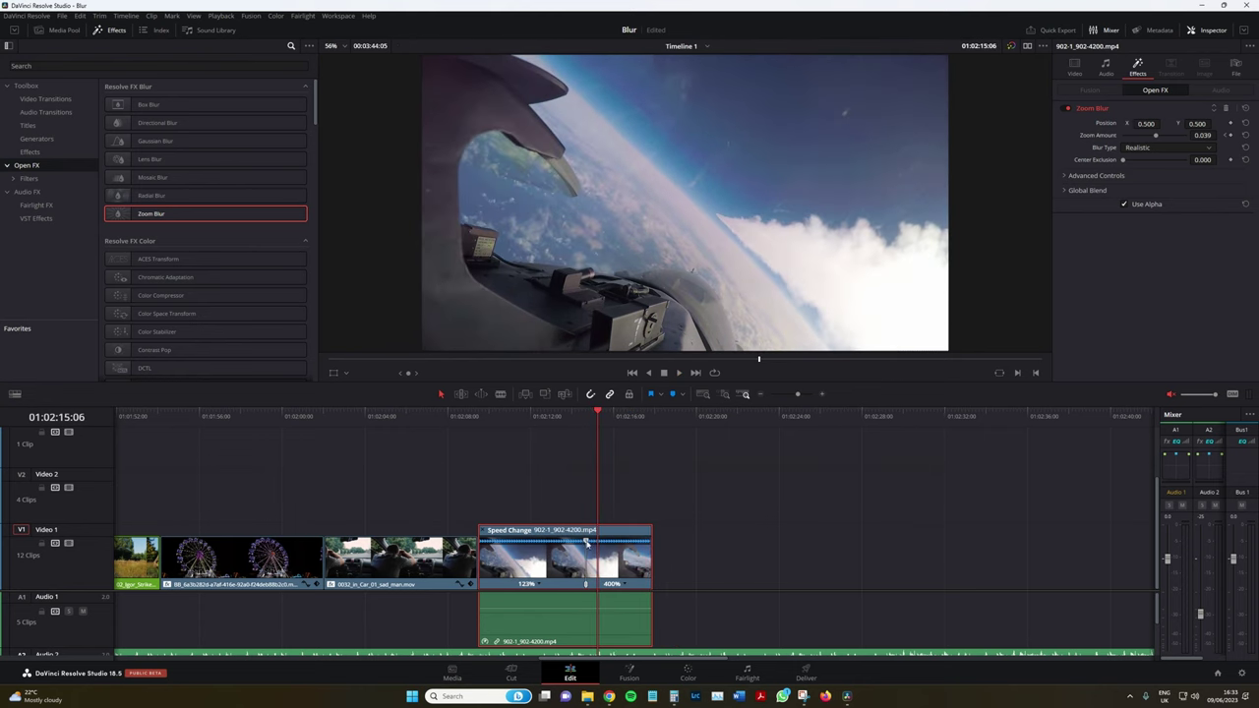
click(549, 426)
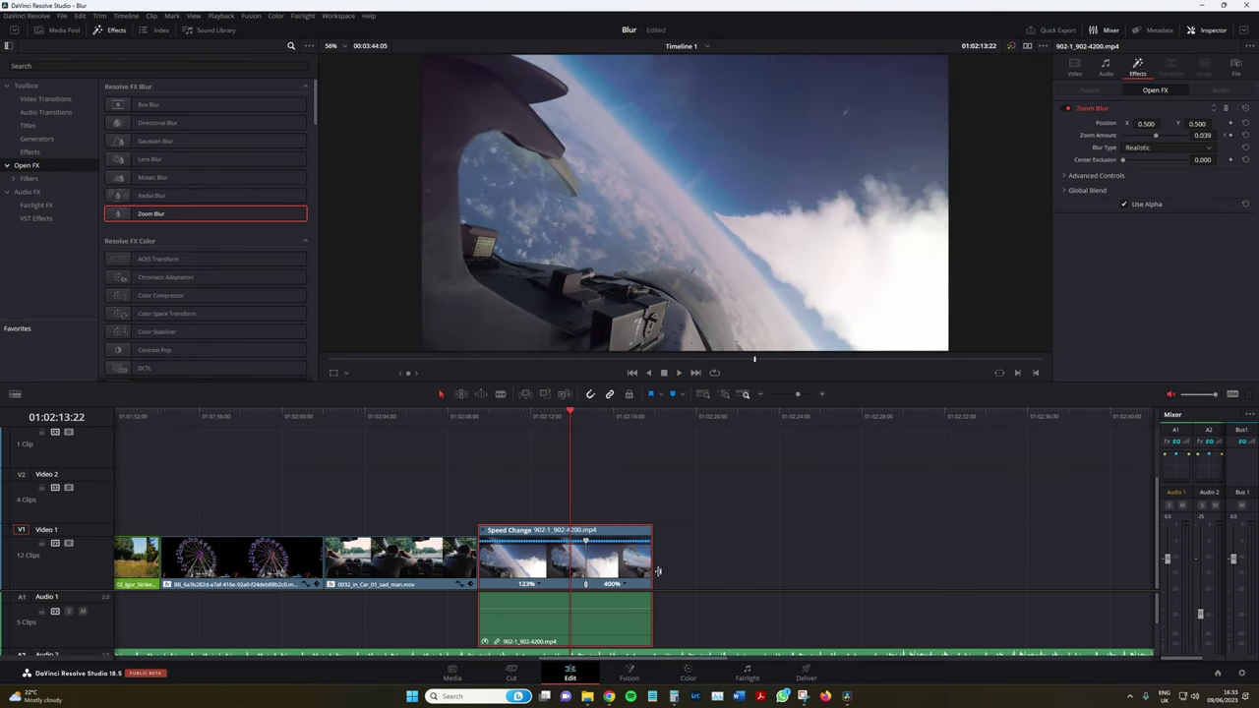
drag(653, 569, 686, 569)
key(space)
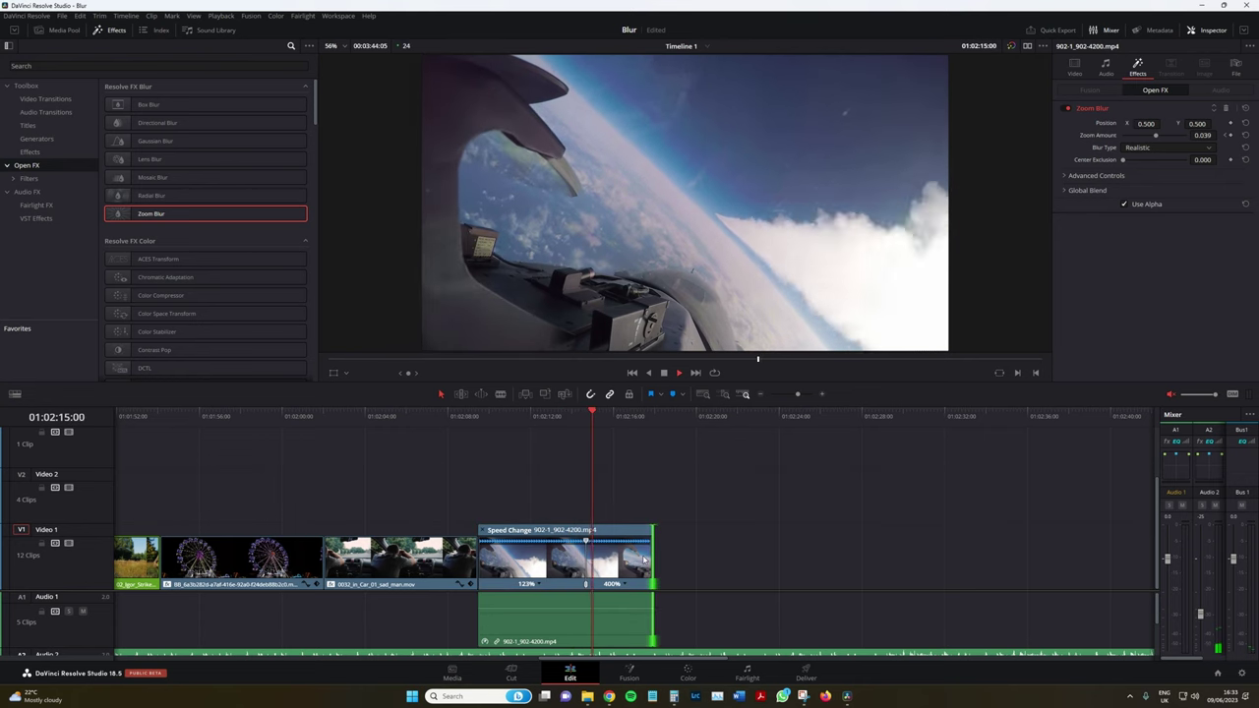
- Set the jet clip's Zoom Blur amount to 0.000 at the start of the ramp
click(583, 424)
key(space)
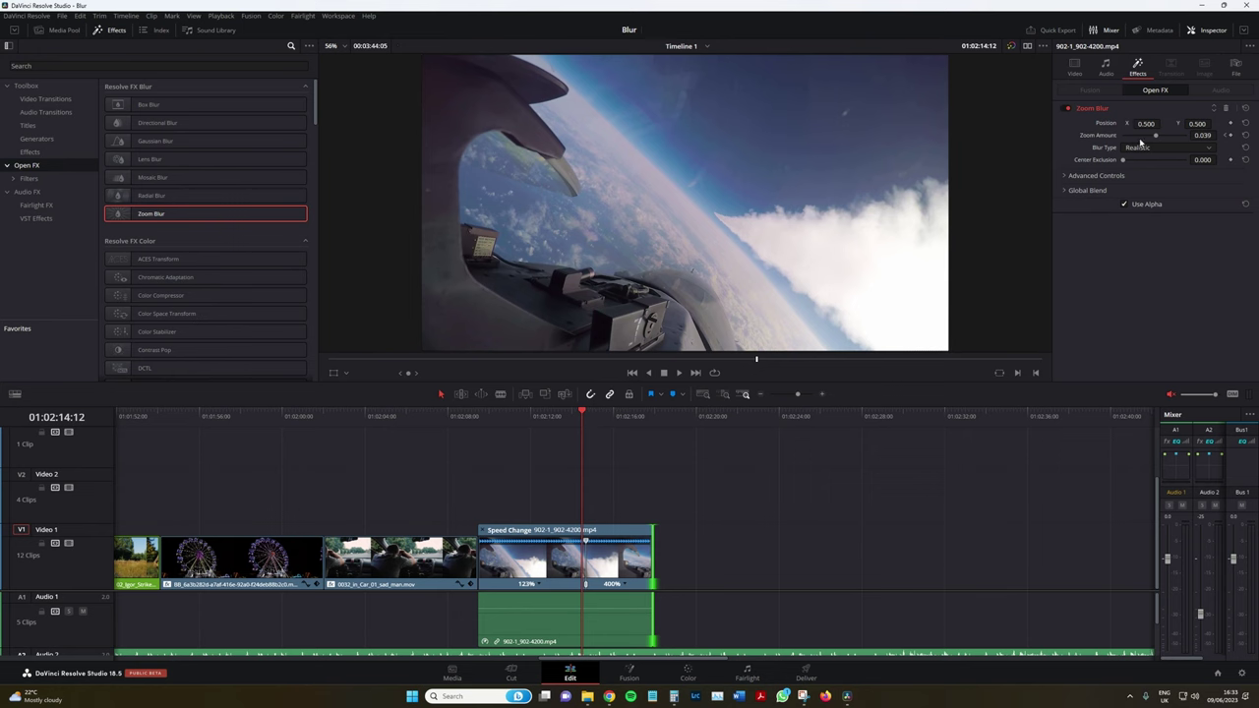
click(1246, 135)
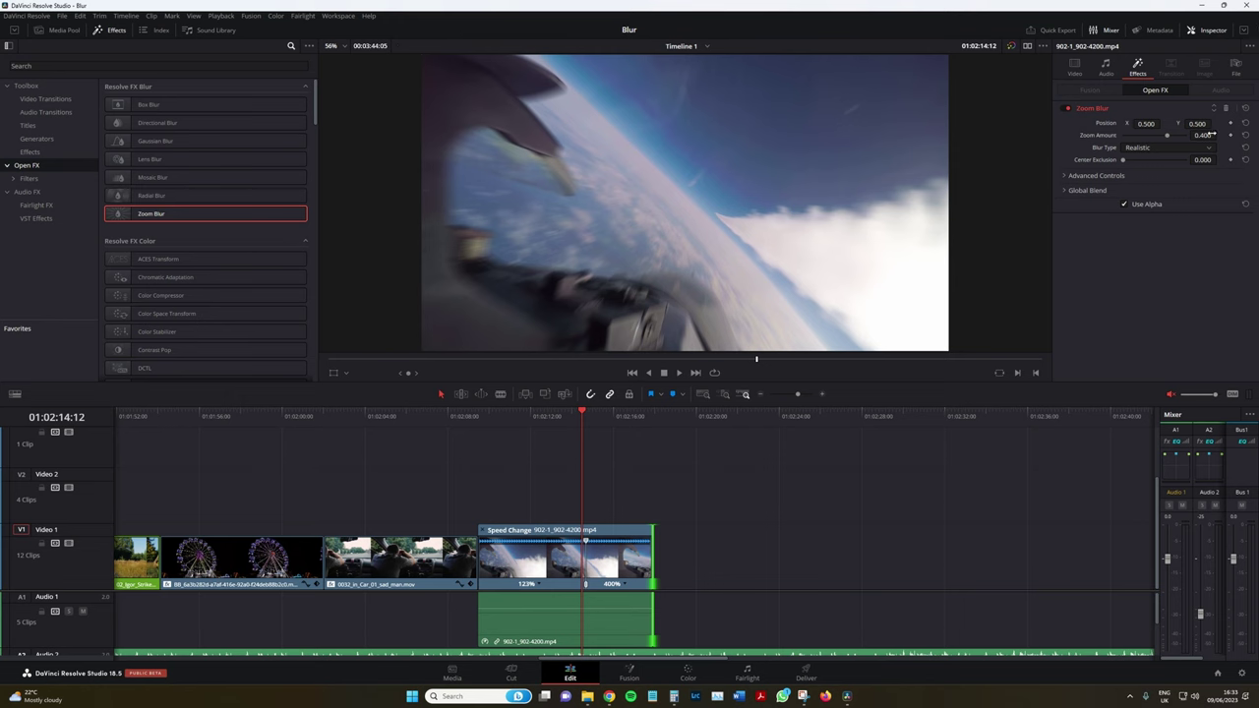
drag(1161, 136, 1123, 135)
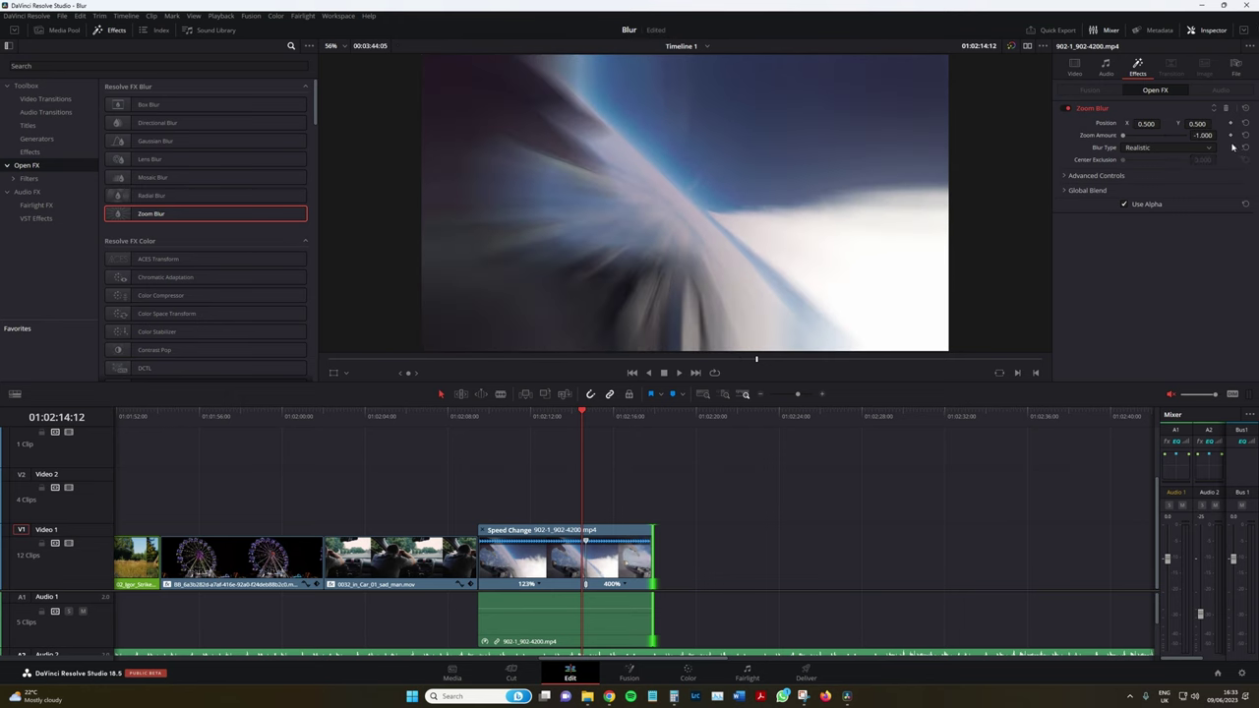
click(1245, 136)
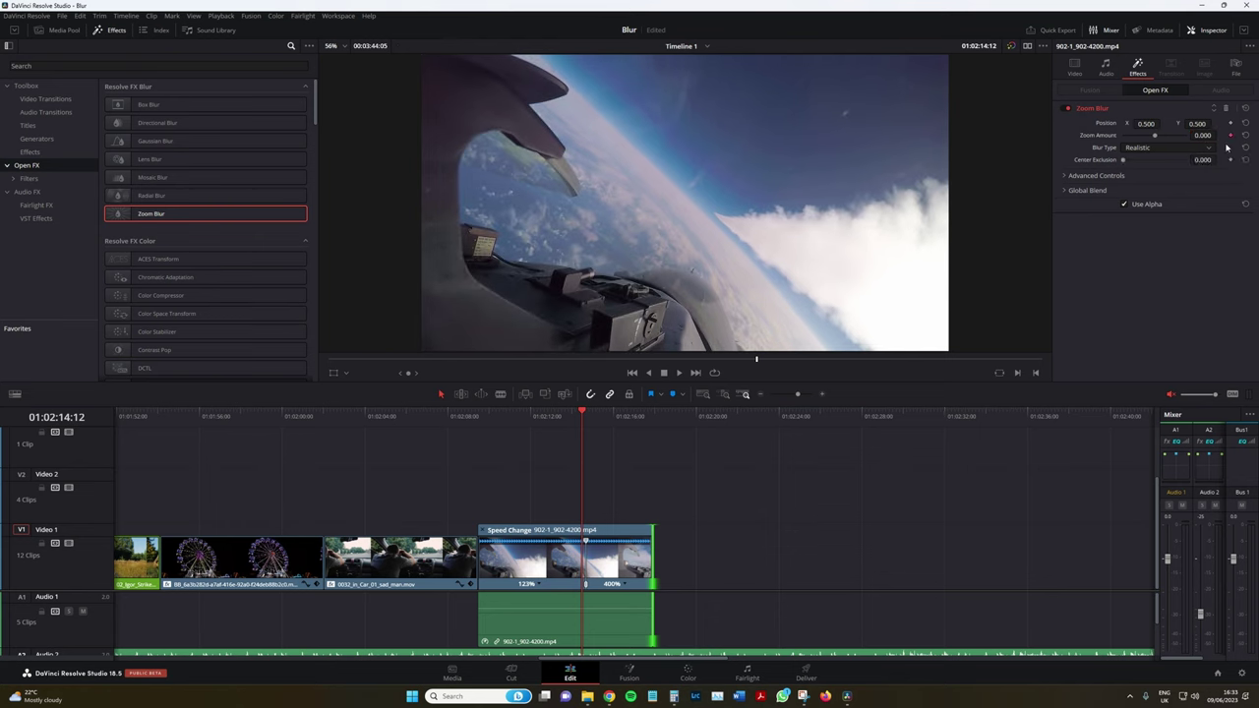
- Raise the Zoom Blur amount to about 0.23, then 0.49, a few frames later, and play it back
drag(588, 423, 589, 419)
drag(1208, 138, 1220, 135)
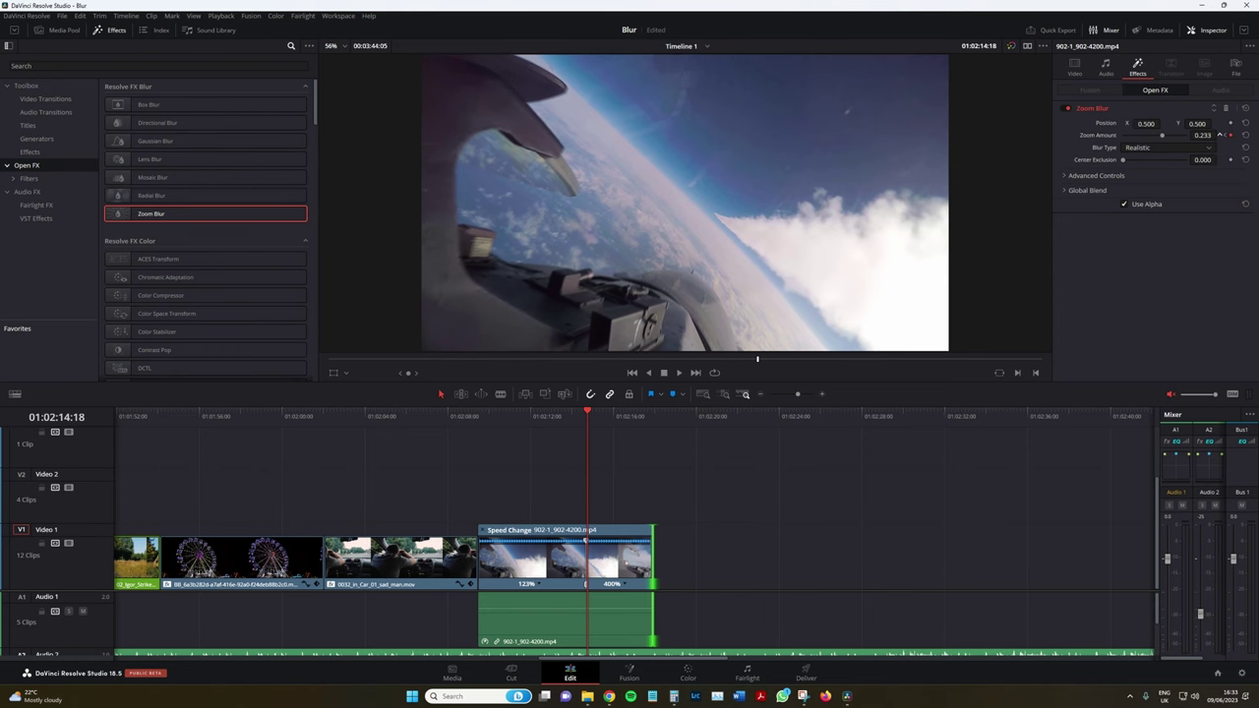
drag(587, 429, 592, 427)
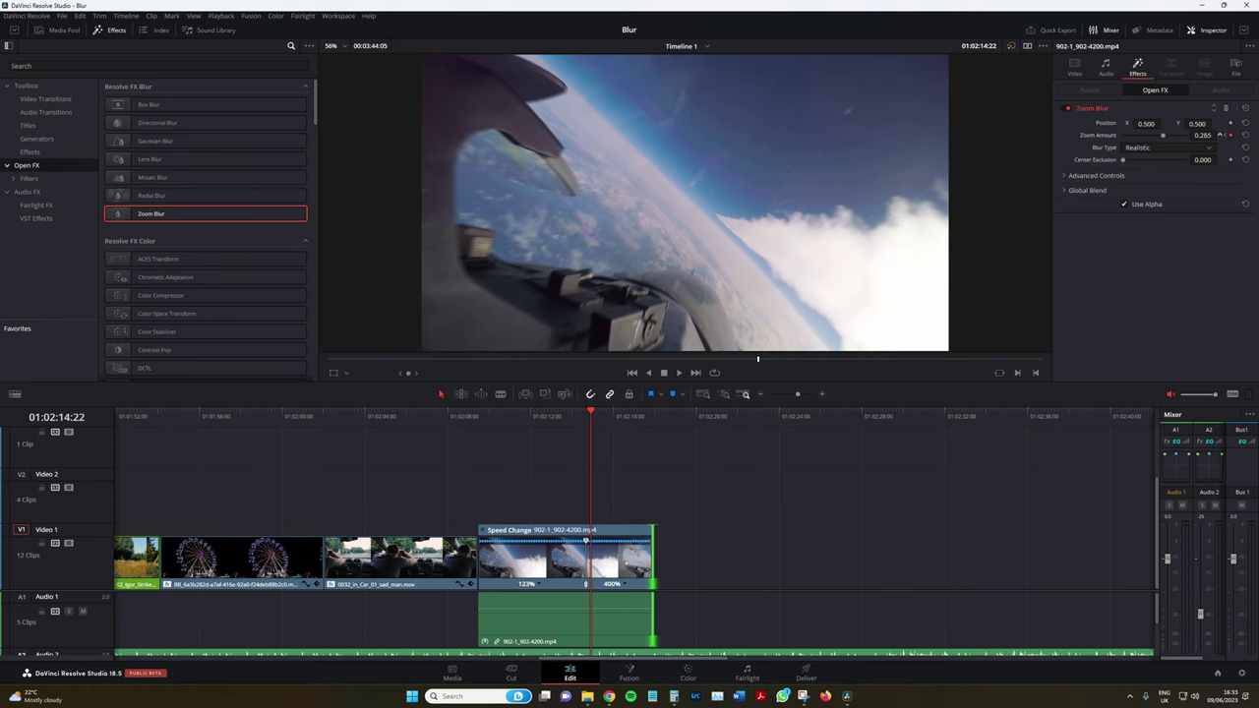
drag(1220, 134, 1219, 134)
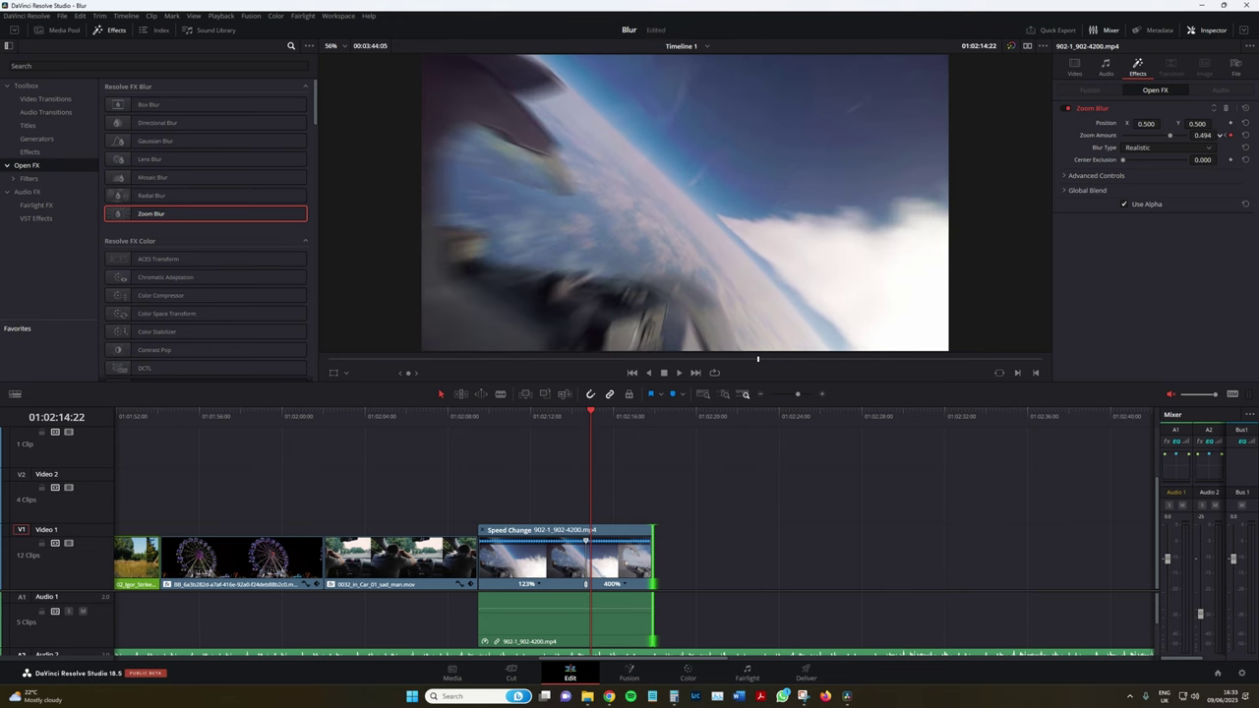
click(527, 427)
key(space)
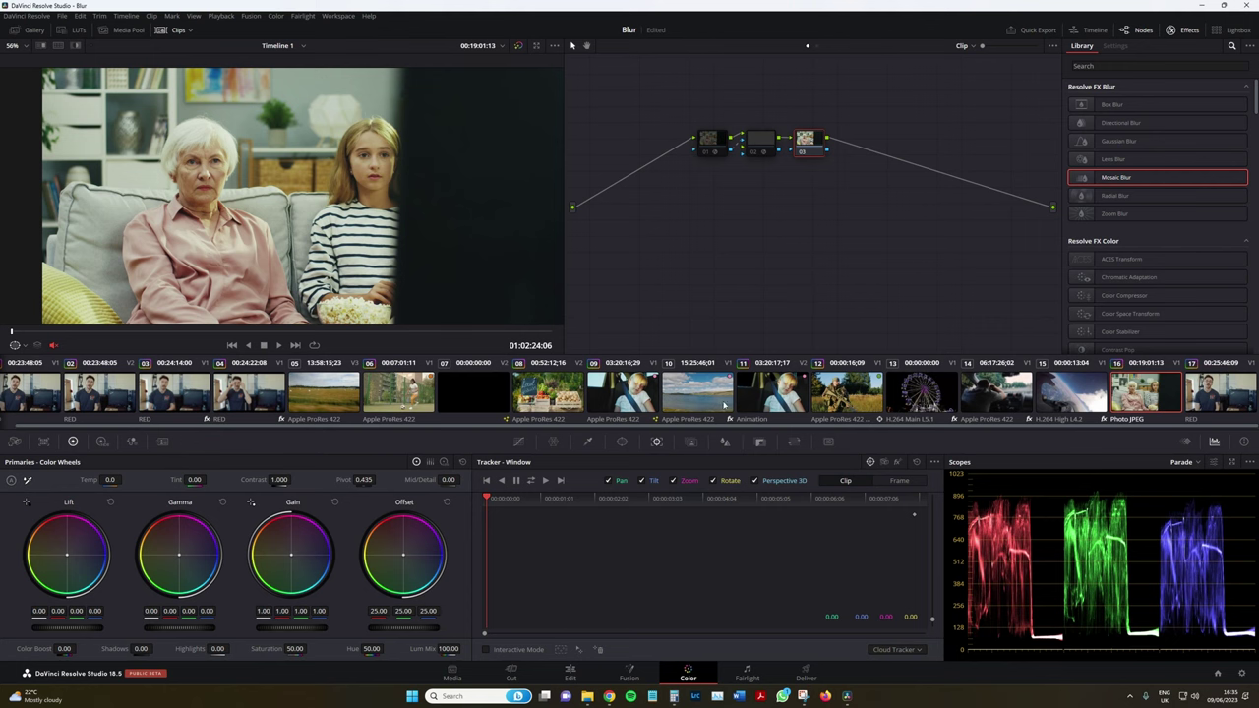
- Inspect the nodes and reset node 02 to clear its Lens Blur
click(713, 148)
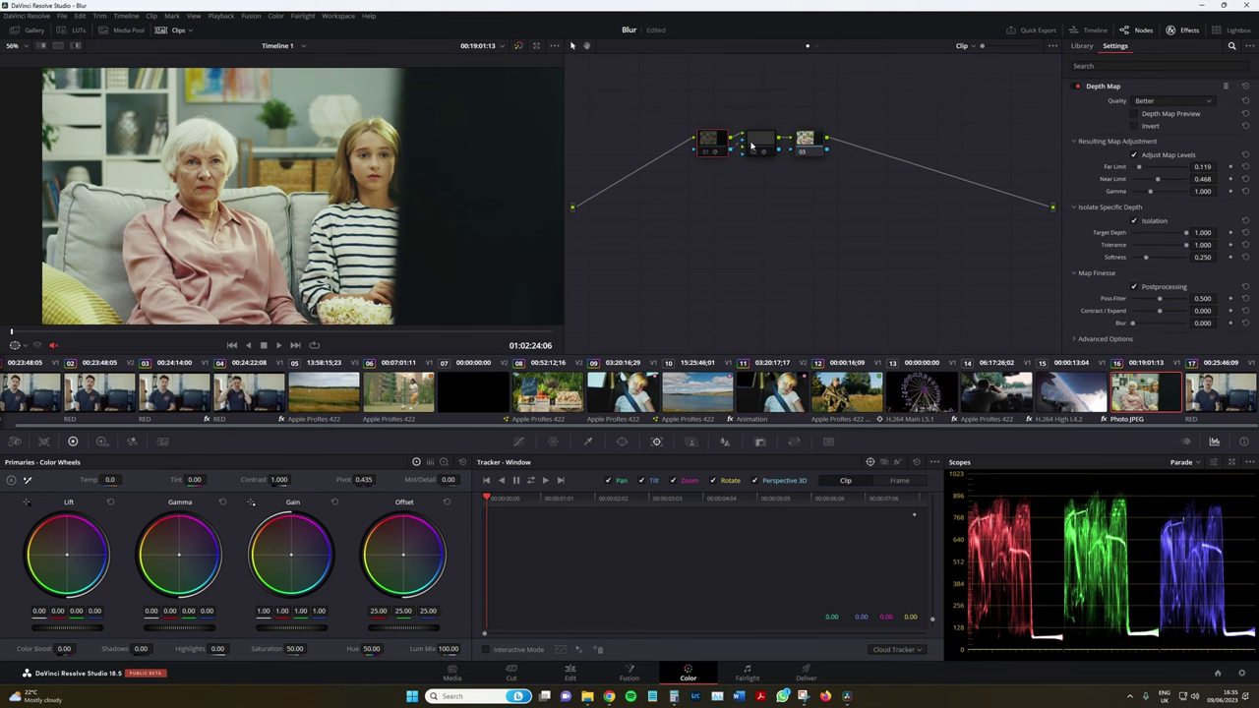
click(756, 145)
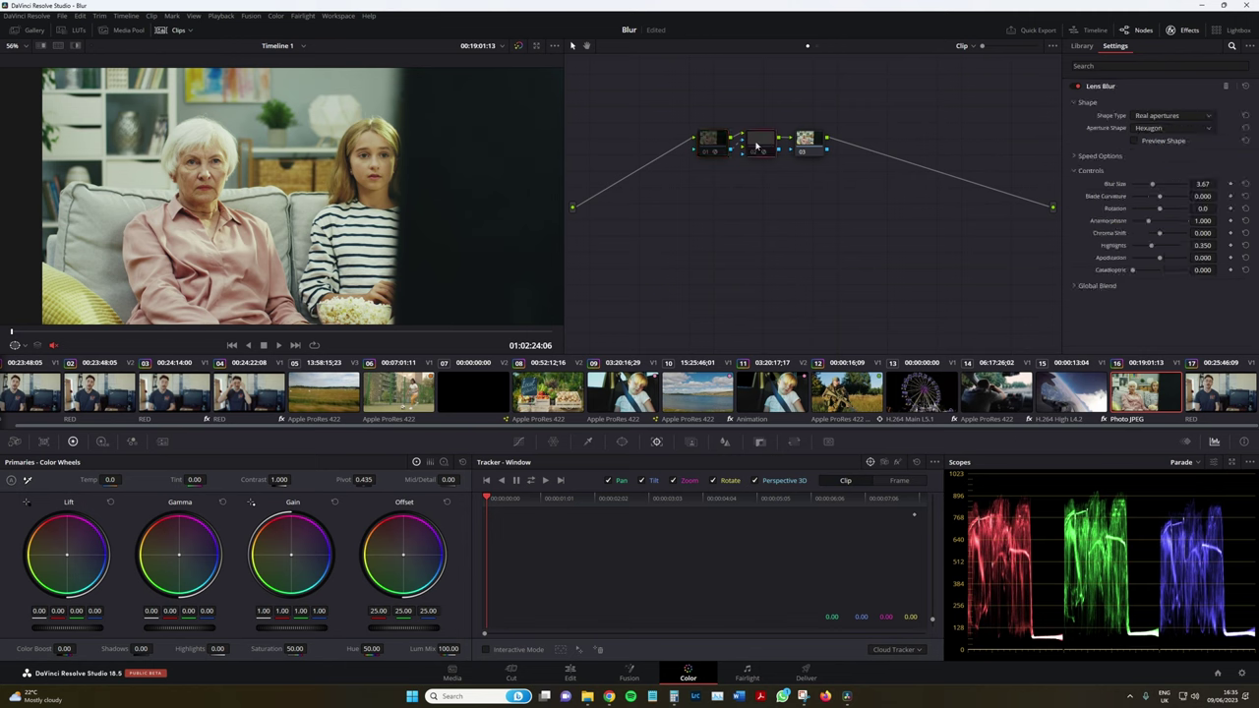
right_click(756, 145)
click(787, 266)
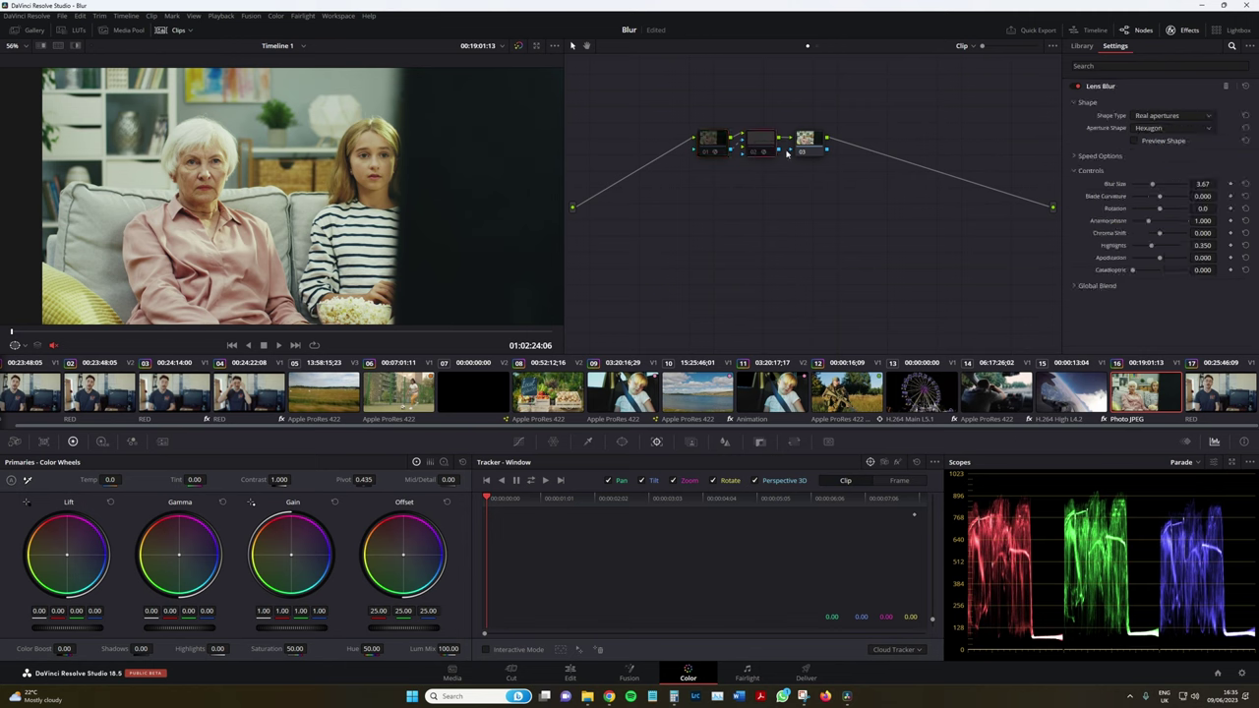
- On node 01, turn off Depth Map Preview and scrub to a later moment of the living-room shot
click(719, 143)
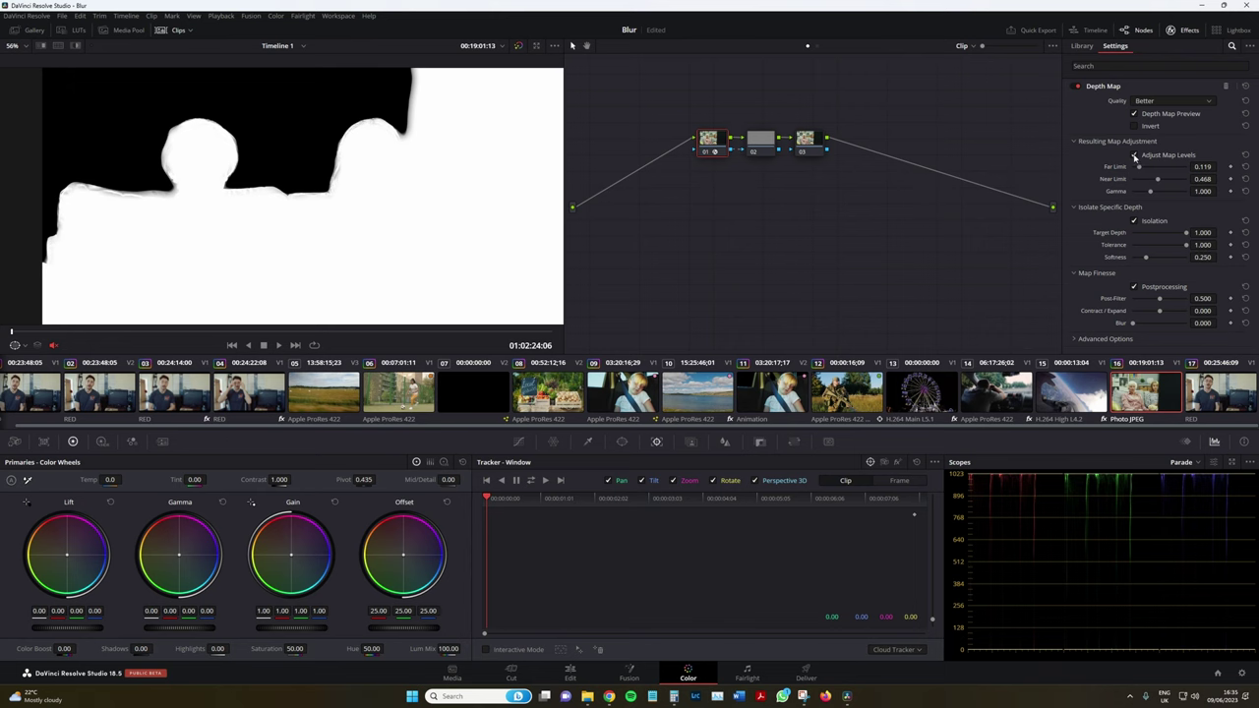
click(1135, 115)
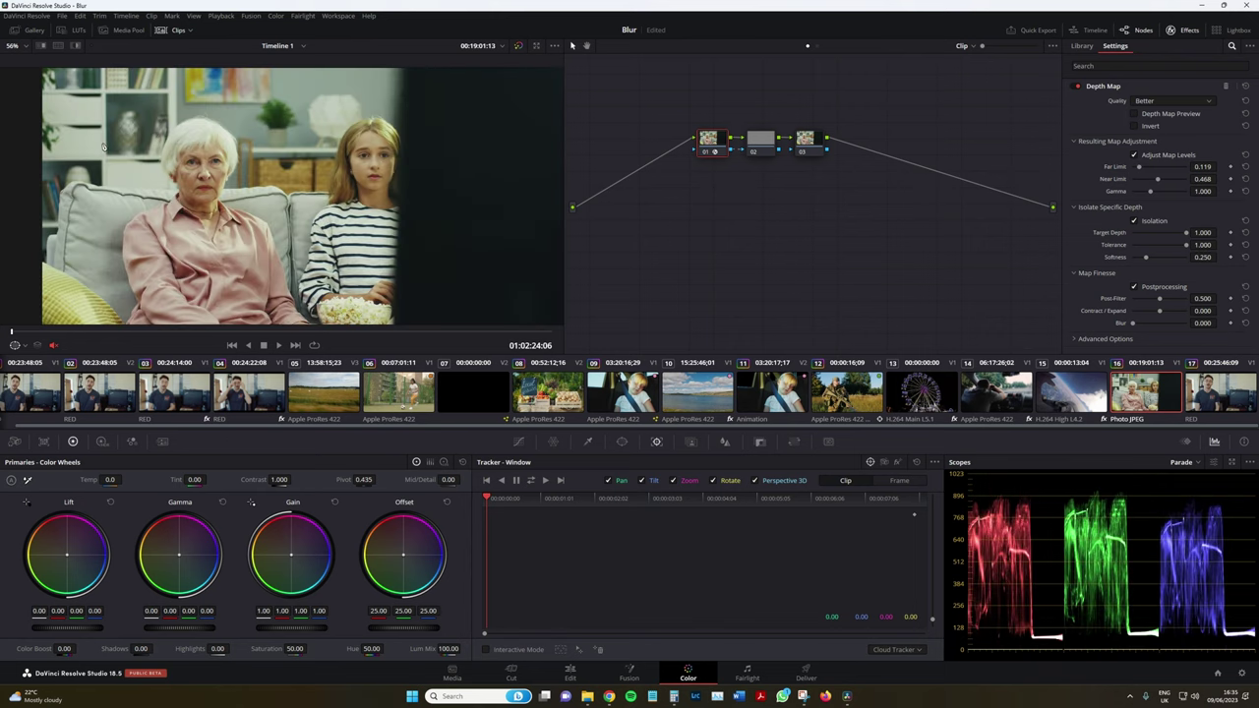
scroll(103, 146, up, 2)
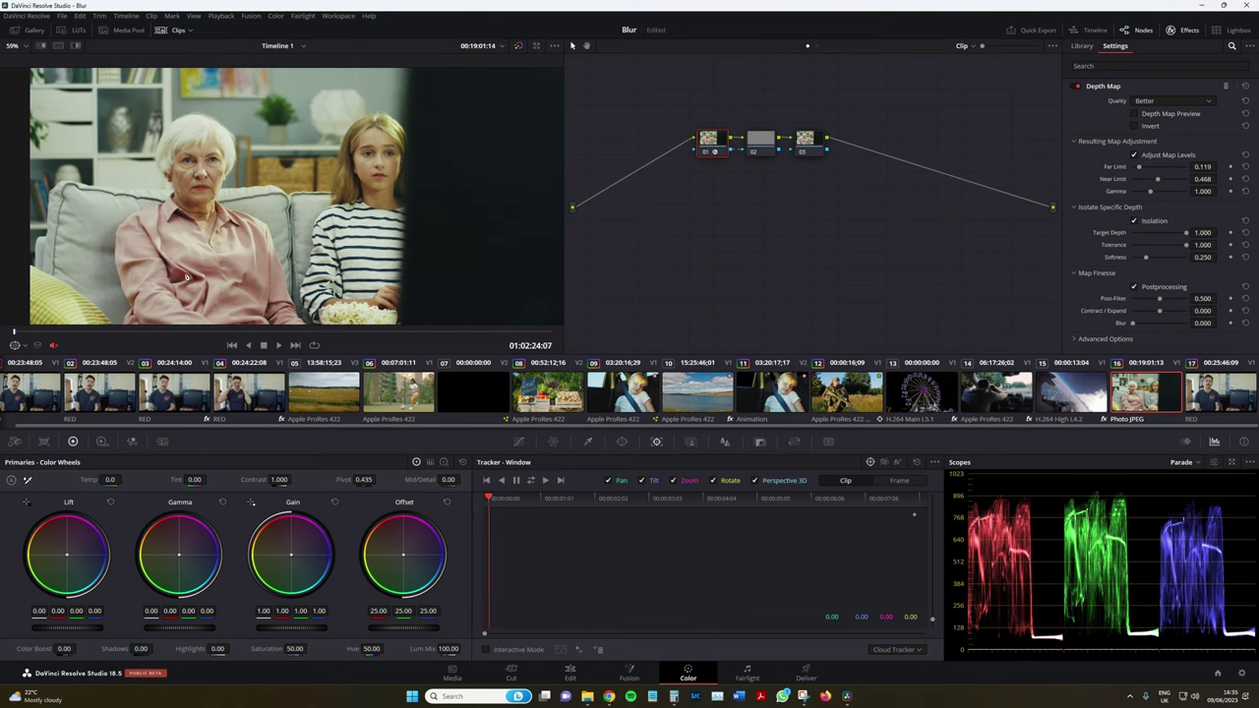
scroll(283, 306, down, 3)
drag(387, 332, 455, 333)
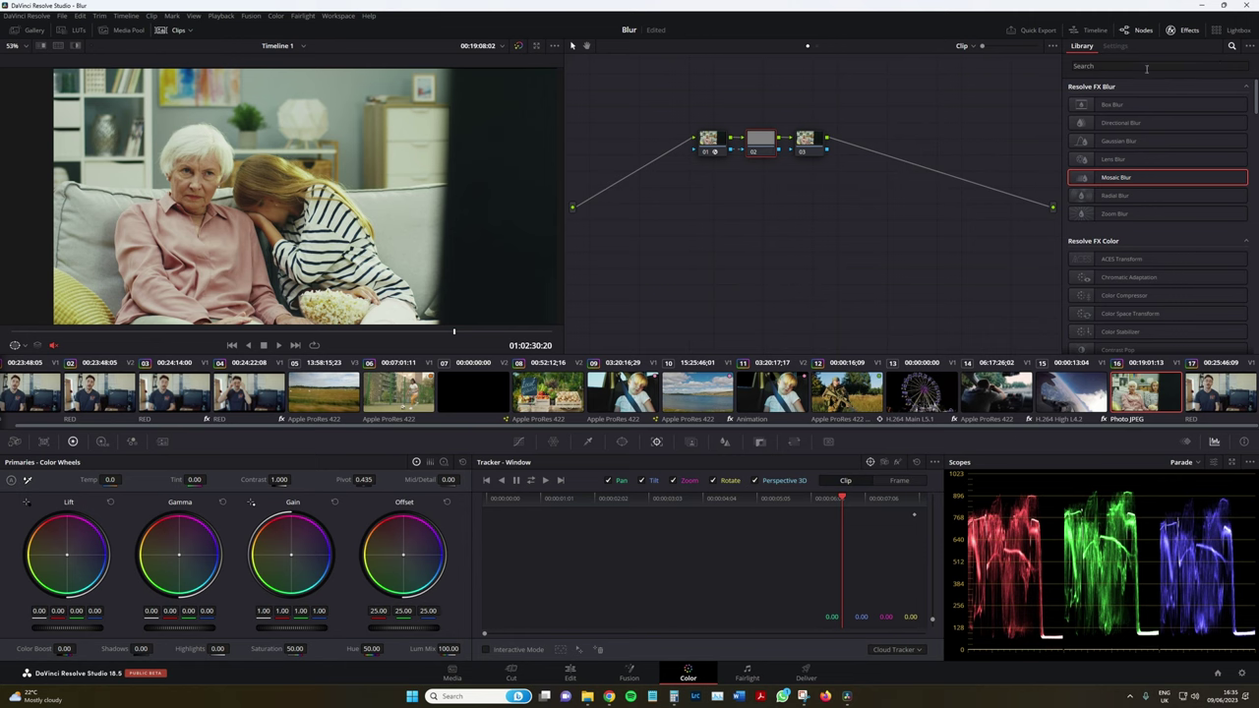
- Apply Lens Blur from the OpenFX Library to node 02 and play the shot to preview it
click(1146, 68)
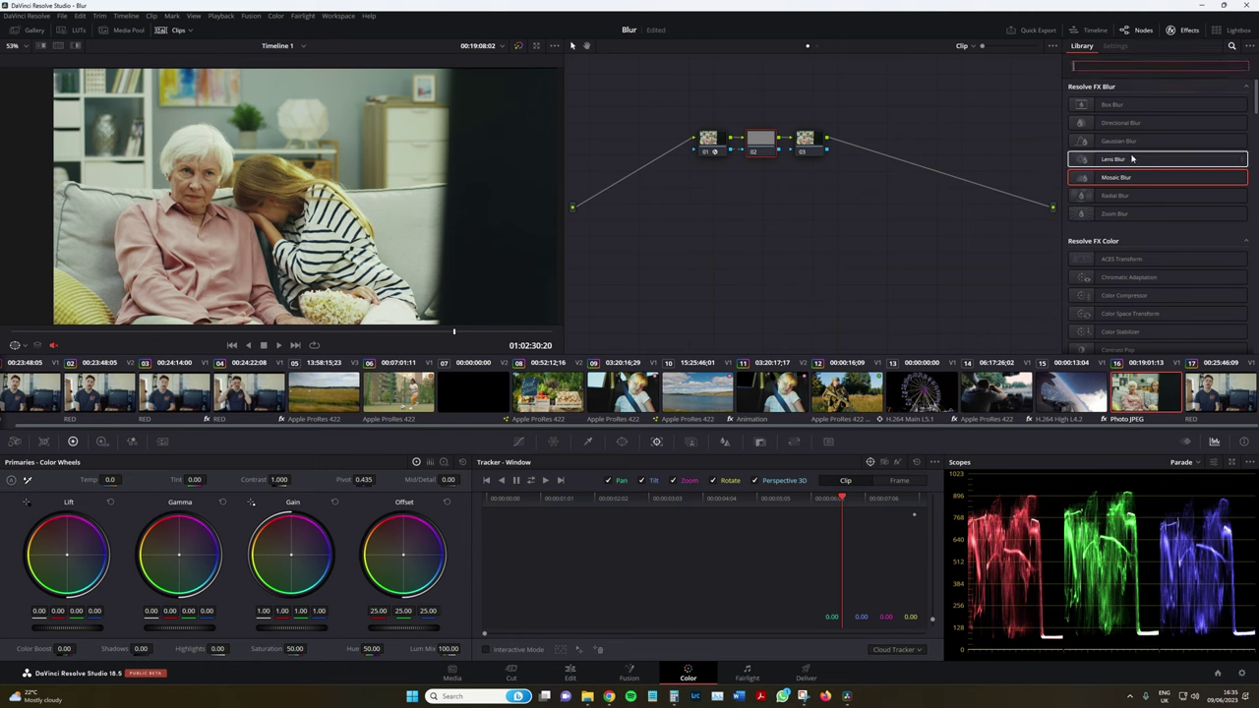
drag(1148, 160, 757, 141)
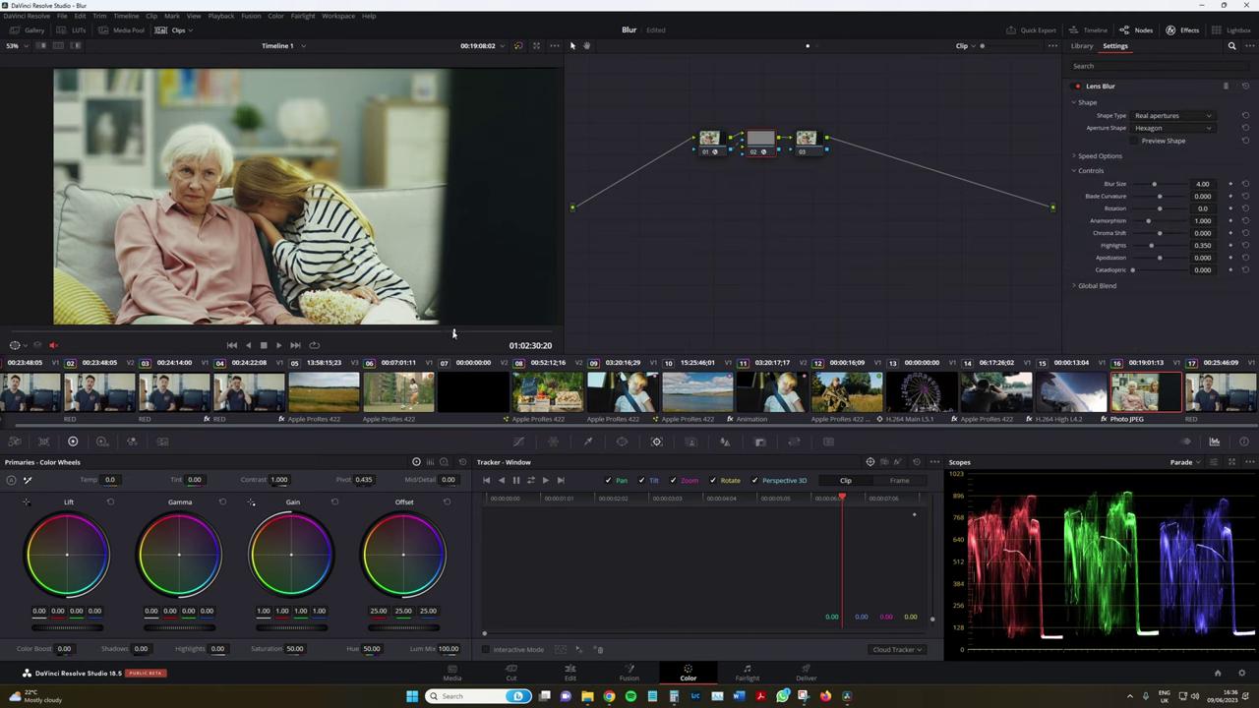
drag(442, 334, 470, 333)
key(space)
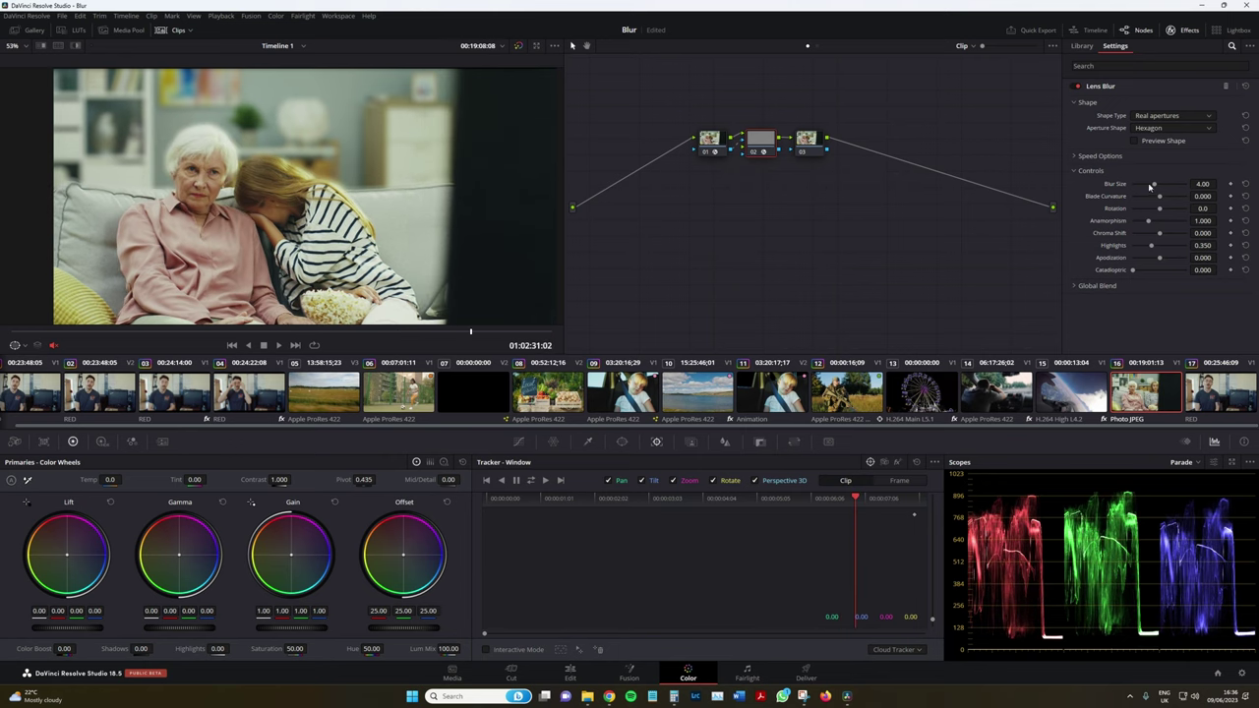
- Lower the Lens Blur size to 3.76 and review an earlier moment of the shot
drag(1151, 186, 1154, 188)
drag(409, 337, 378, 342)
scroll(258, 137, up, 3)
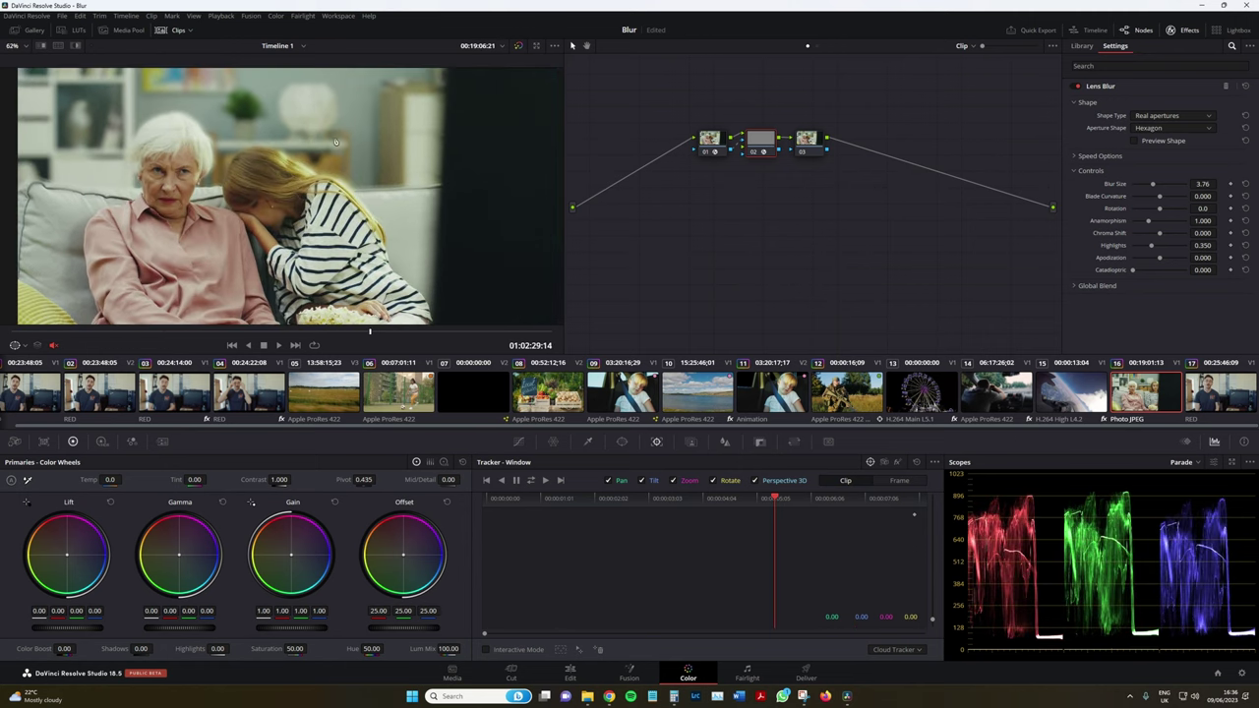